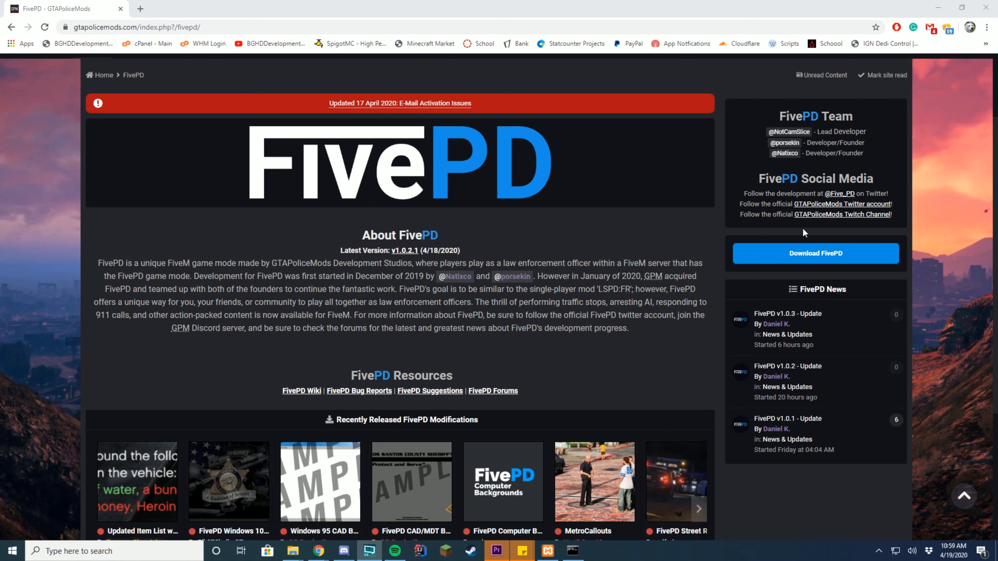
- Scroll up the FiveM Docs 'Setting up a server' page to its Windows prerequisites
scroll(599, 263, up, 3)
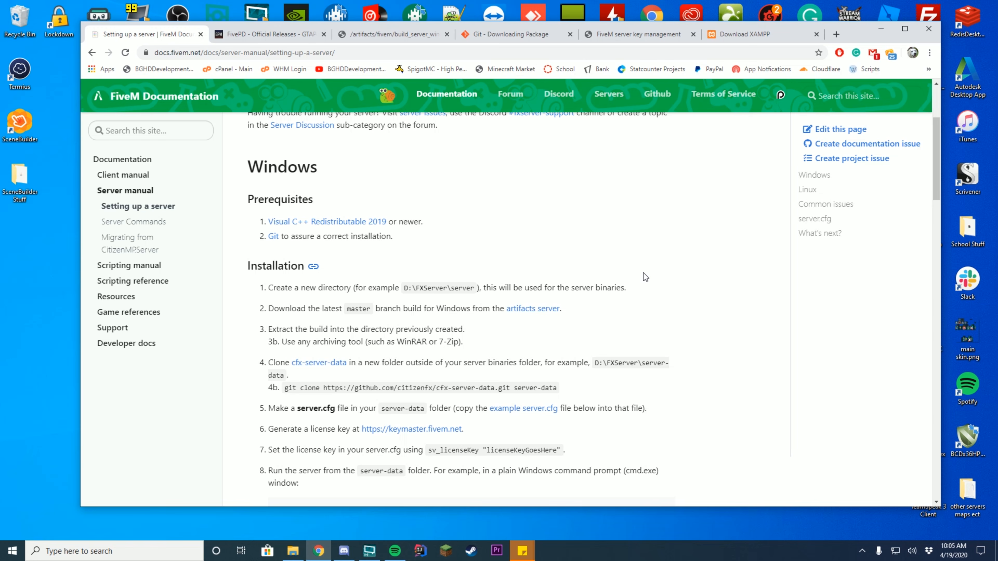
click(267, 34)
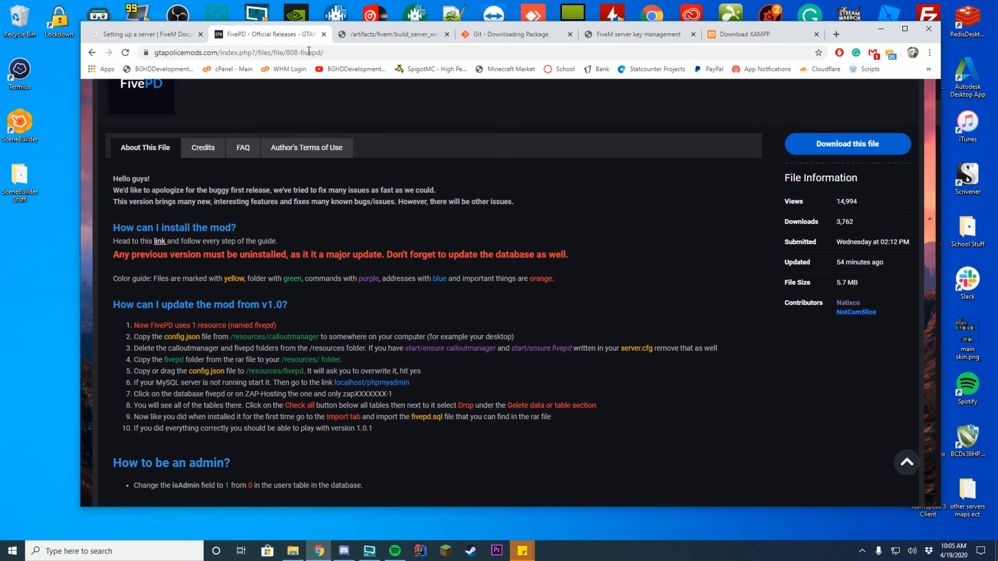
scroll(556, 292, up, 3)
scroll(588, 319, down, 2)
click(161, 35)
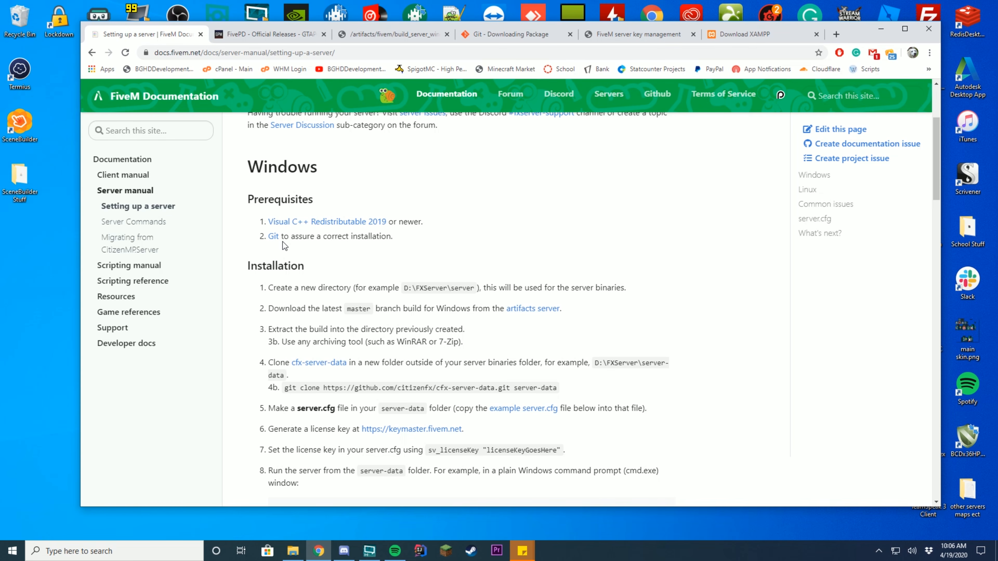
- Check the Git download page, then return to the FiveM setup guide and scroll down
click(498, 34)
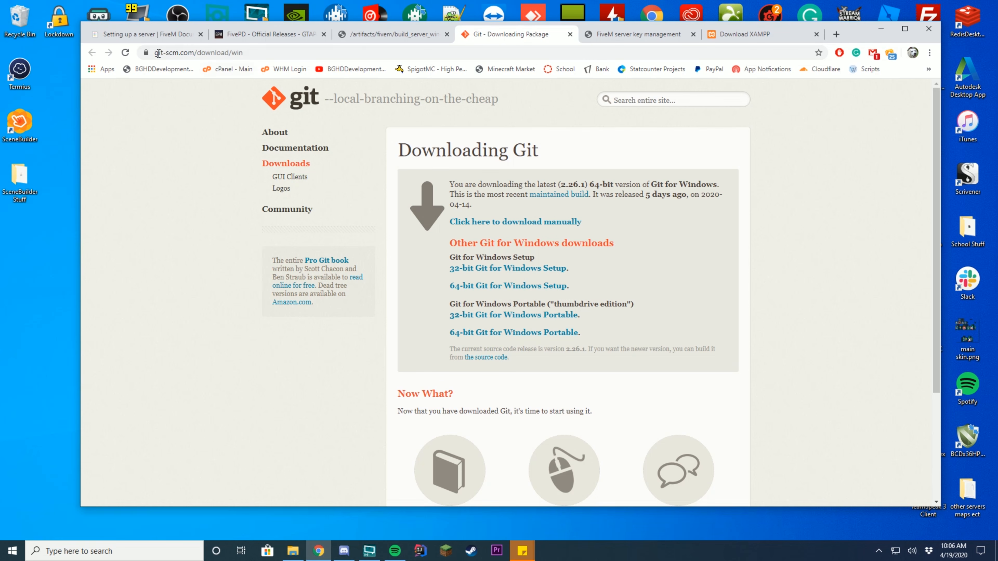
key(ctrl+1)
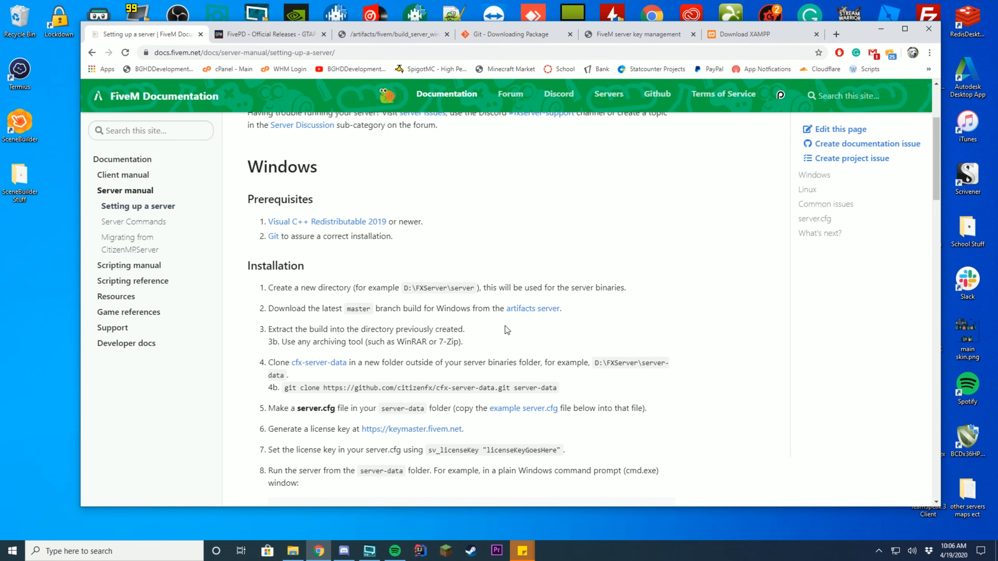
scroll(605, 271, down, 1)
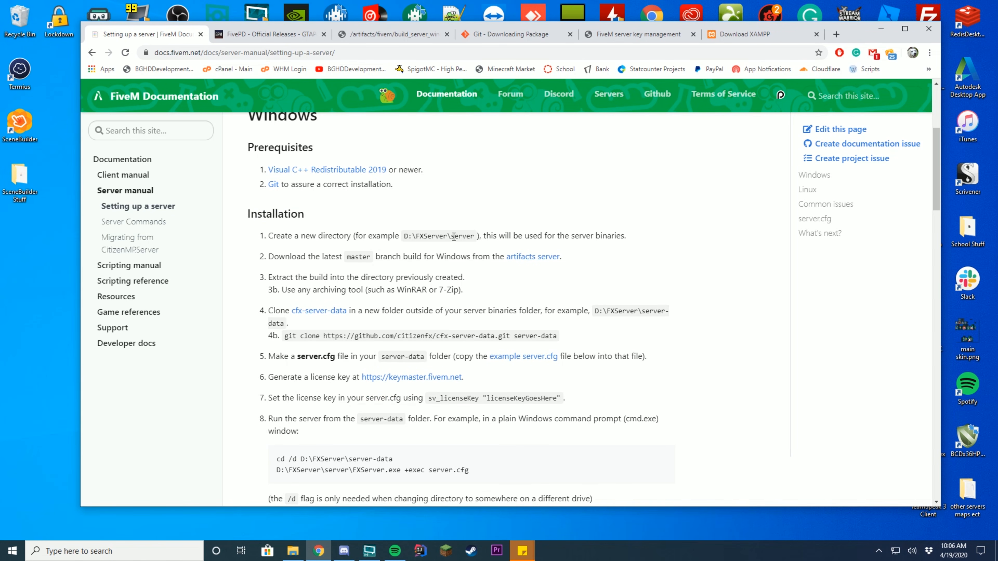
- Look over the example server directory path, then minimize Chrome to the desktop
mouse_move(405, 239)
mouse_down()
mouse_move(436, 236)
mouse_move(417, 236)
mouse_up()
click(395, 236)
click(512, 236)
click(881, 29)
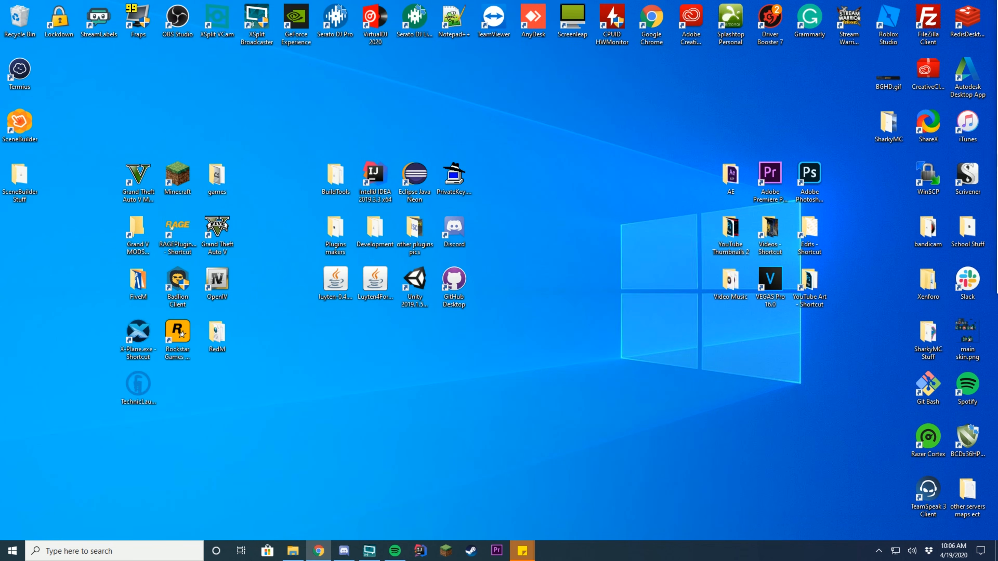
- Create a new folder named 'FiveM' on Local Disk (C:)
drag(997, 47, 547, 69)
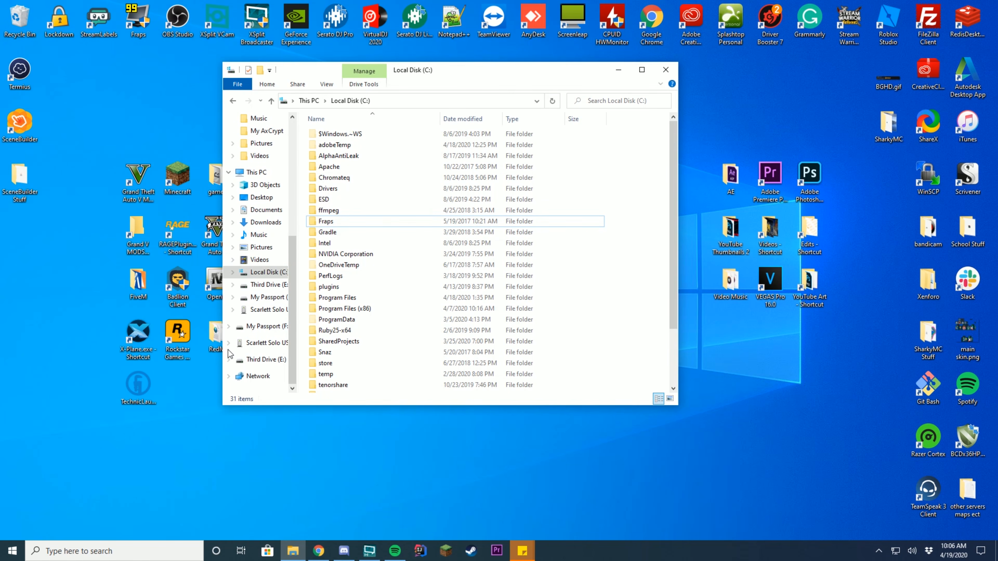
click(253, 276)
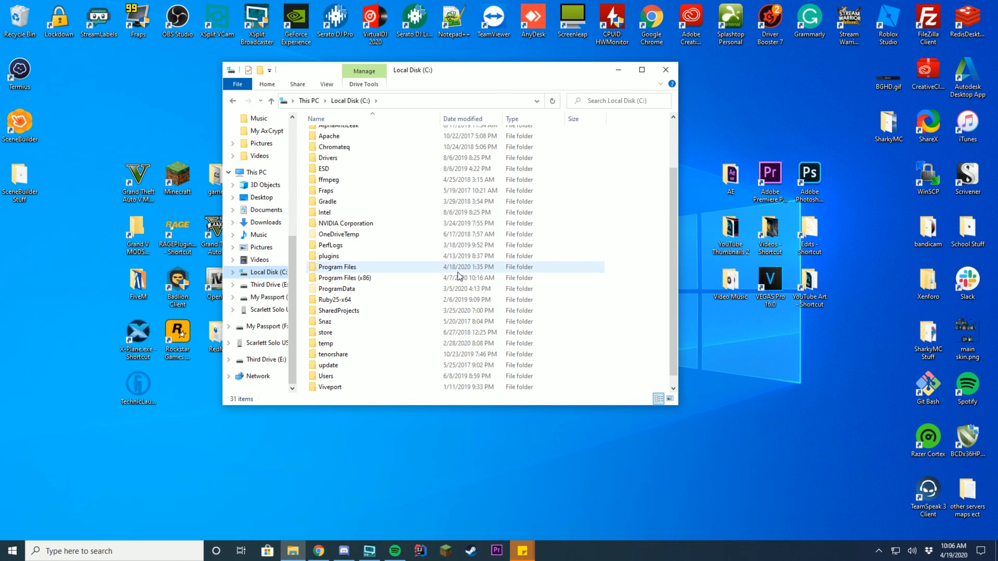
right_click(635, 222)
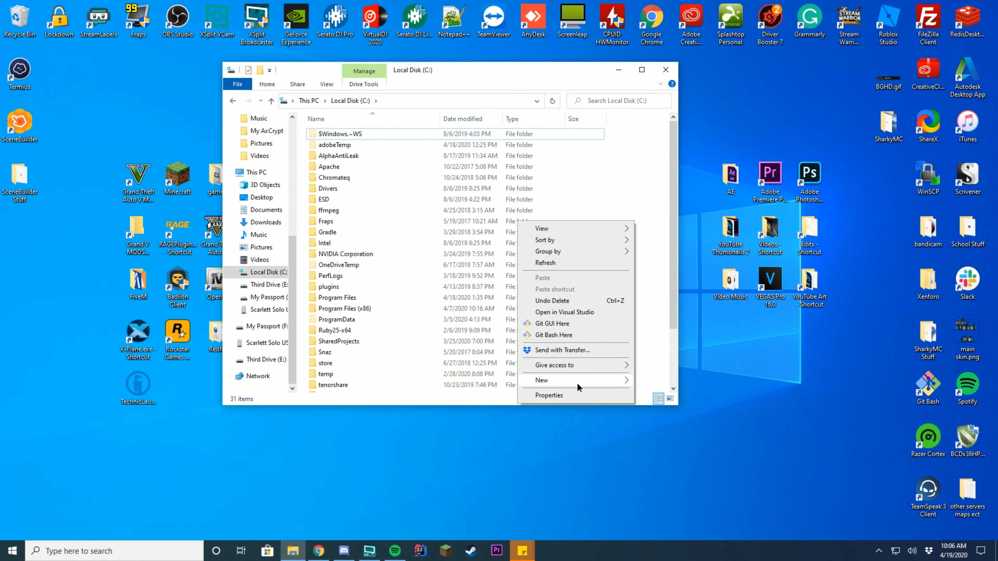
mouse_move(576, 384)
click(673, 384)
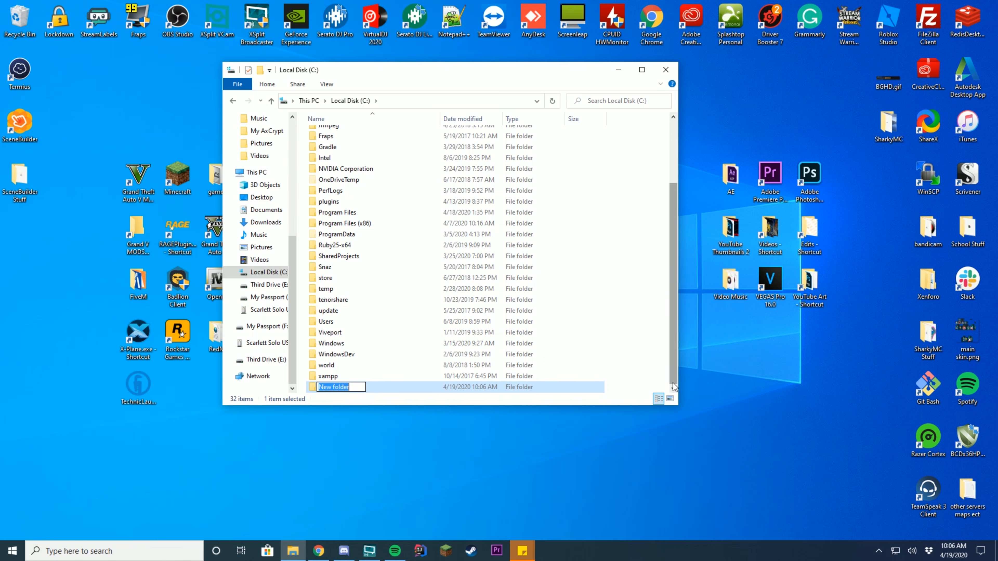
text(FiveM)
key(Return)
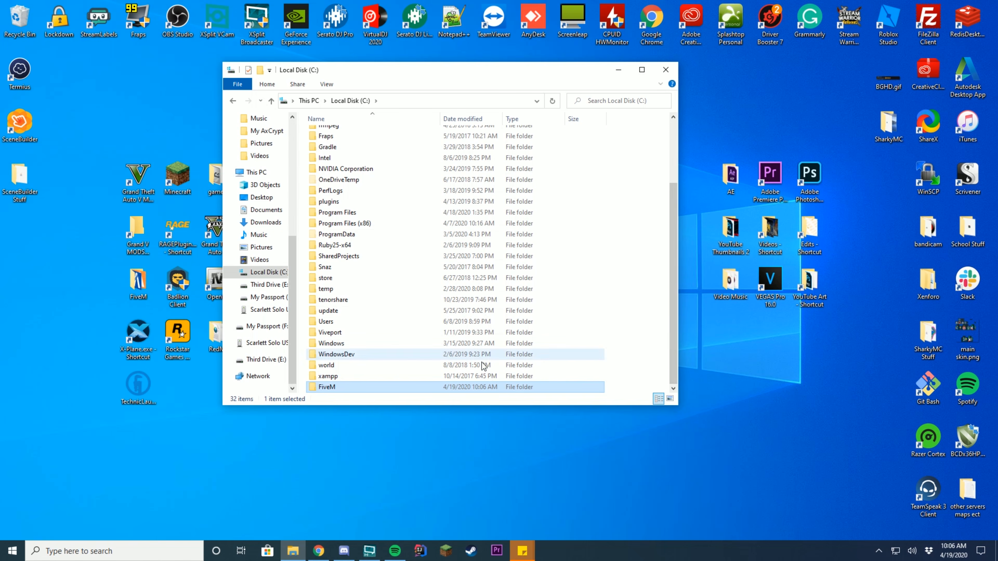
- Open the FiveM folder and arrange it beside the FiveM server builds page
double_click(352, 387)
drag(421, 77, 354, 79)
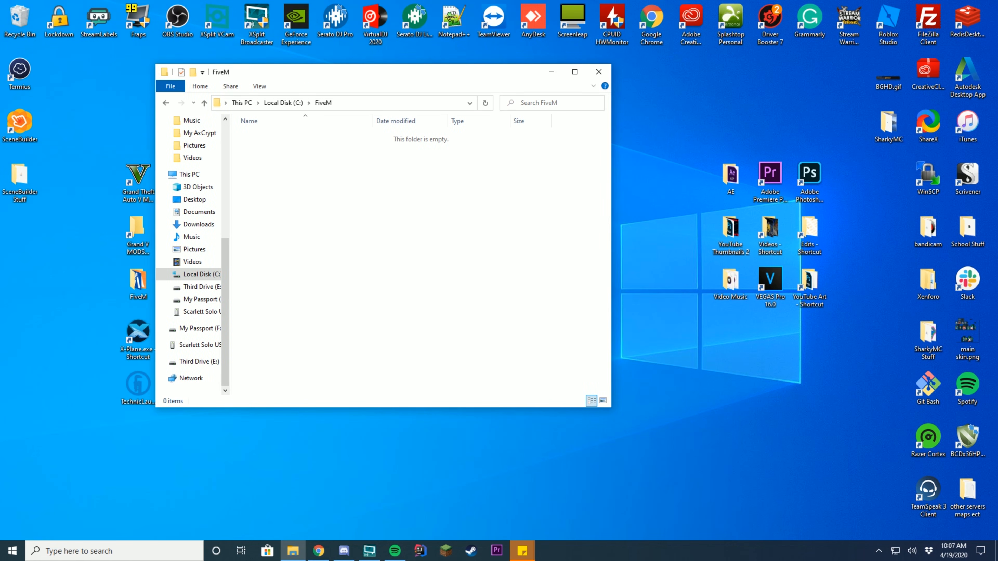
drag(997, 59, 404, 24)
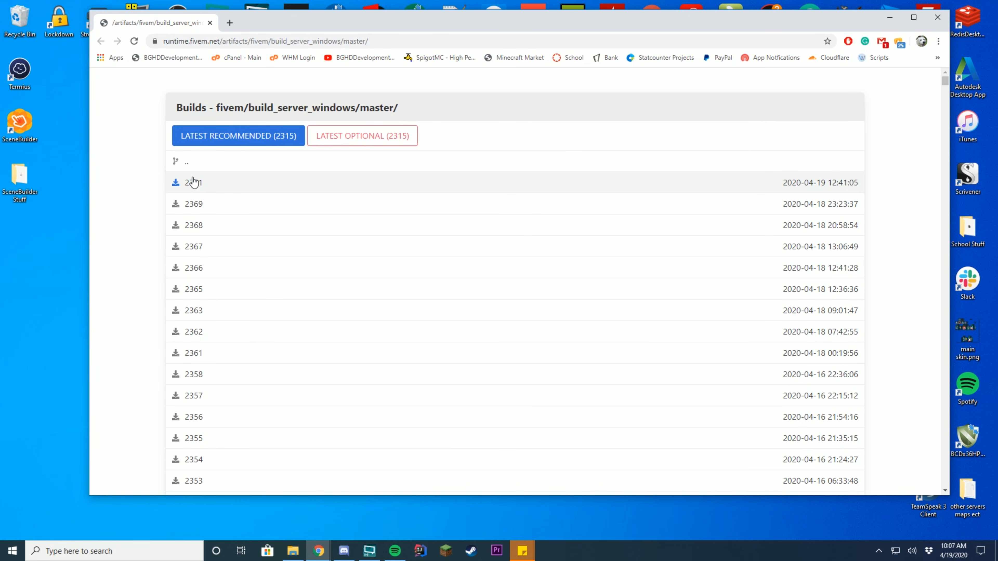
- Download server build 2371 and place the FiveM folder beside the browser
click(191, 185)
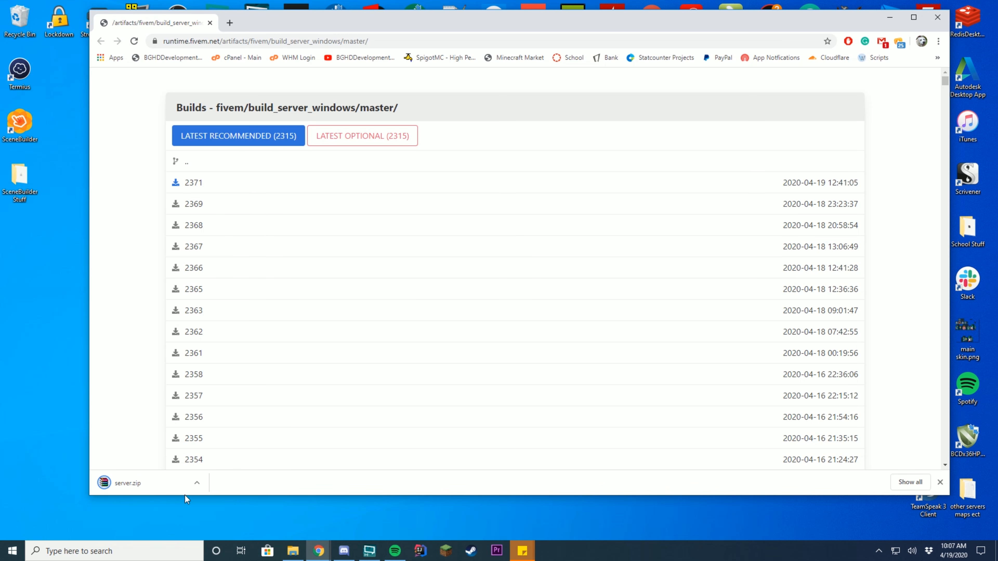
drag(438, 11, 872, 3)
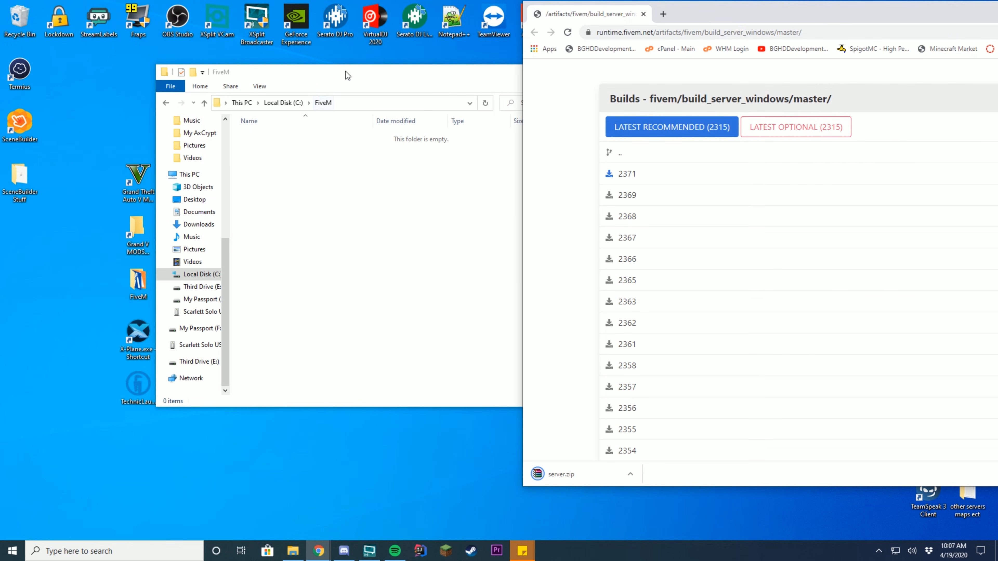
drag(345, 71, 281, 70)
- Create a 'server' folder inside FiveM and open the downloaded server.zip
right_click(368, 198)
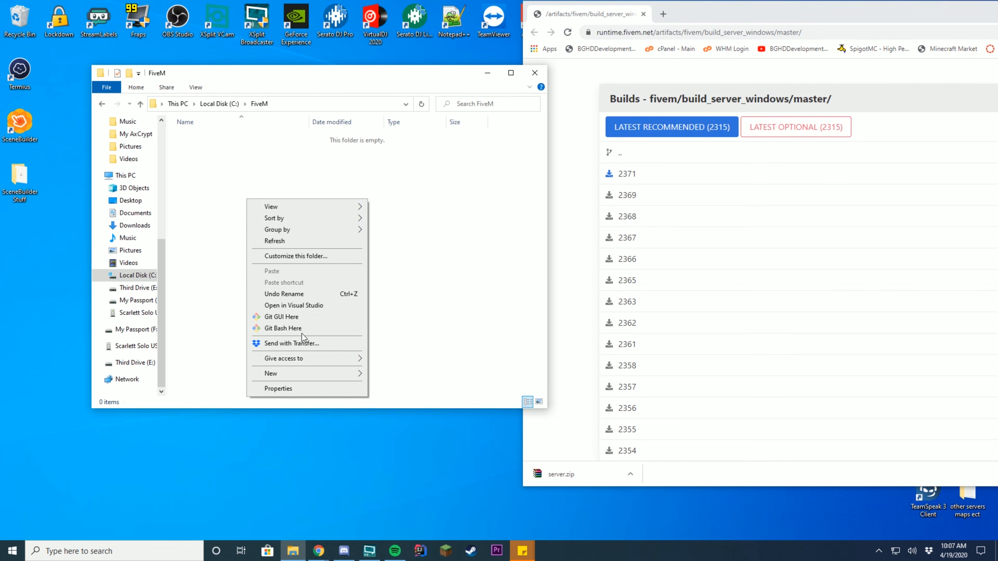
mouse_move(300, 376)
click(391, 372)
text(server)
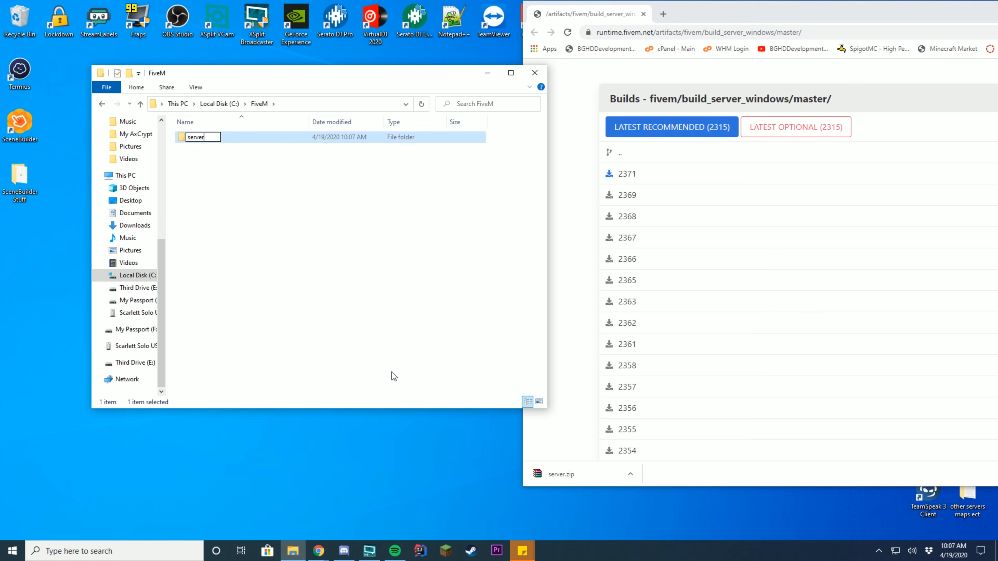
key(Return)
click(550, 478)
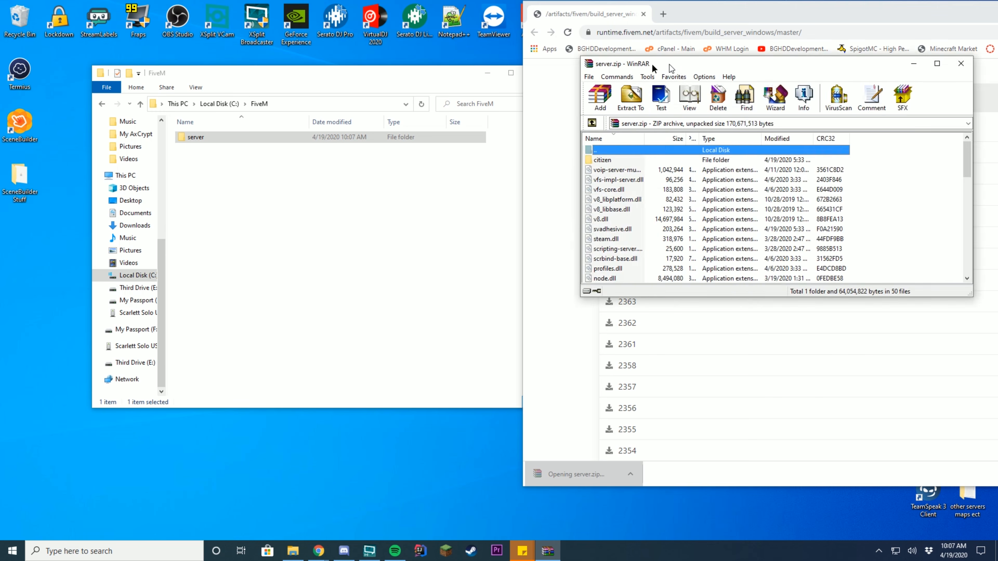
- Extract all server.zip files into the server folder and check the extracted files
drag(724, 158, 546, 315)
drag(508, 209, 196, 139)
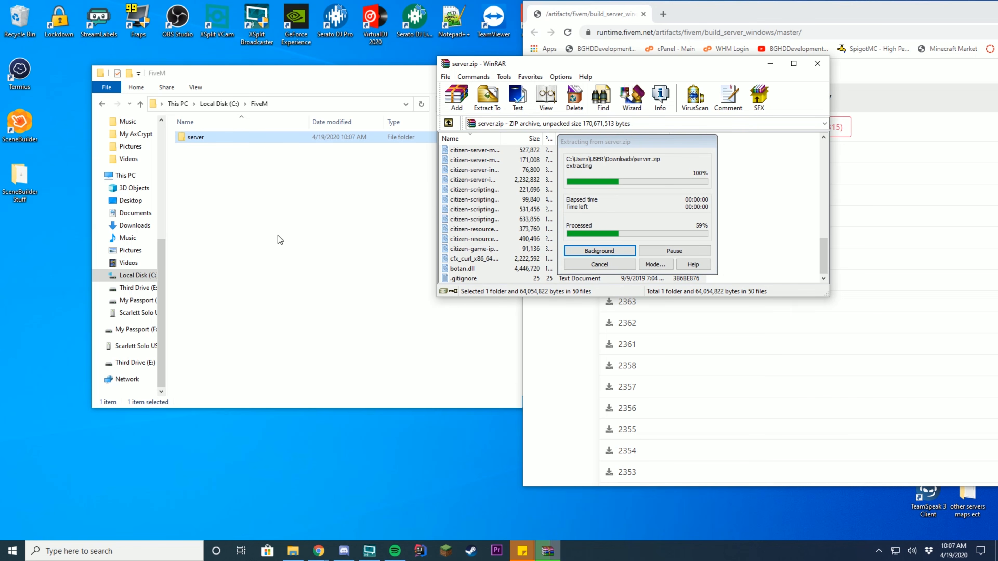
double_click(238, 138)
scroll(255, 236, down, 6)
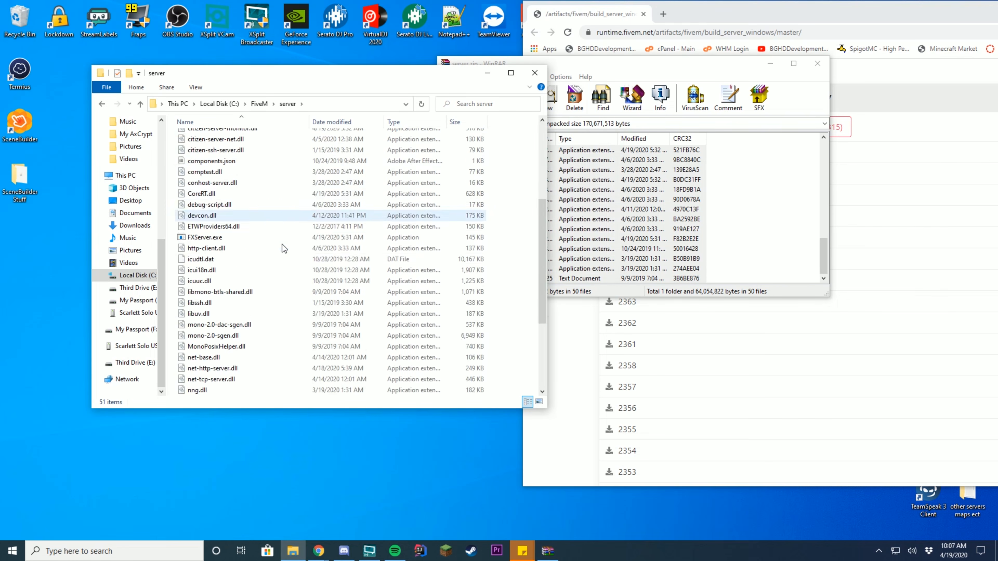
scroll(295, 283, up, 6)
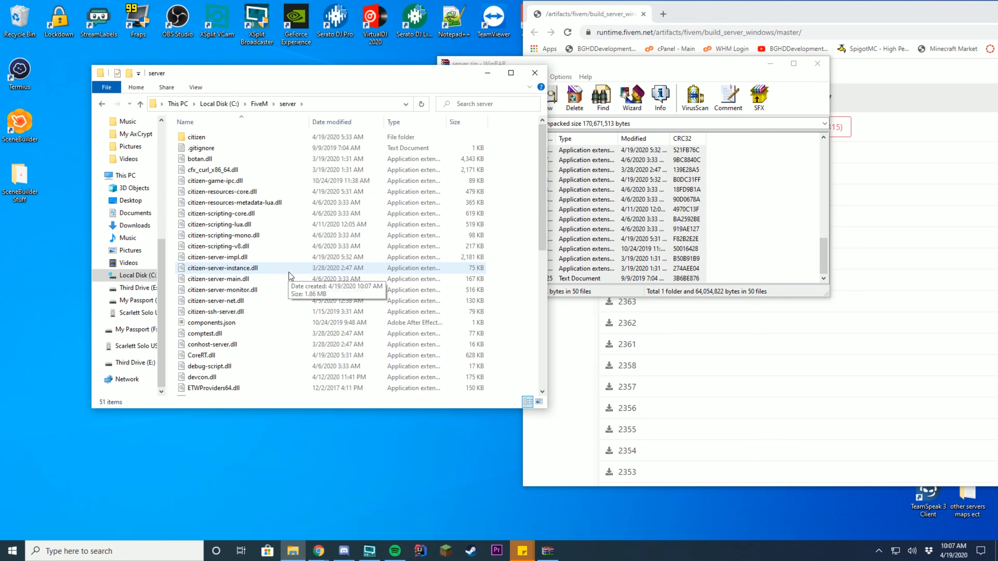
- Return to the FiveM folder and close the server.zip archive and Chrome
click(259, 104)
click(818, 64)
drag(794, 12, 353, 55)
click(167, 58)
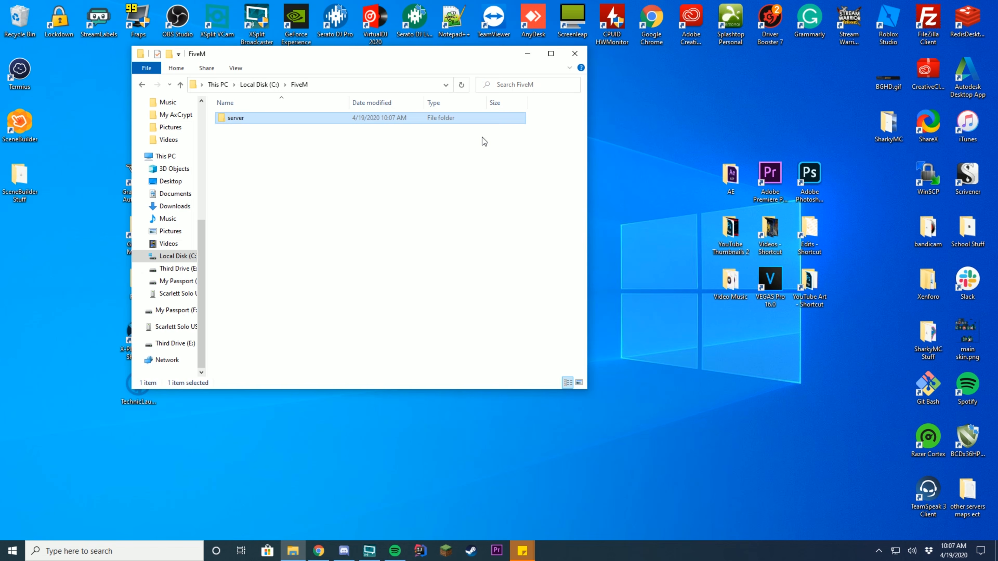
- Create a 'server-data' folder inside FiveM next to server
right_click(460, 201)
mouse_move(395, 376)
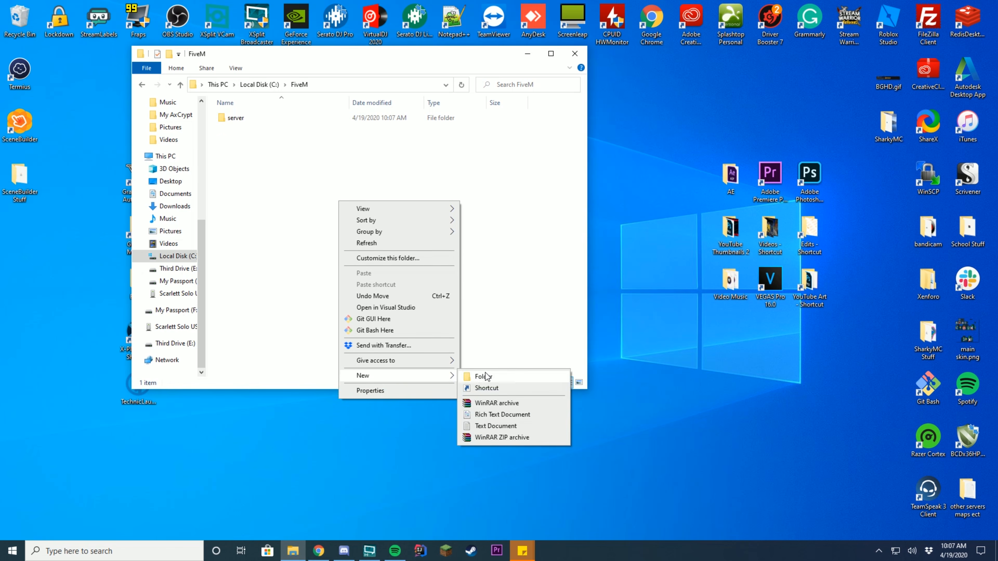
click(477, 376)
text(server-data)
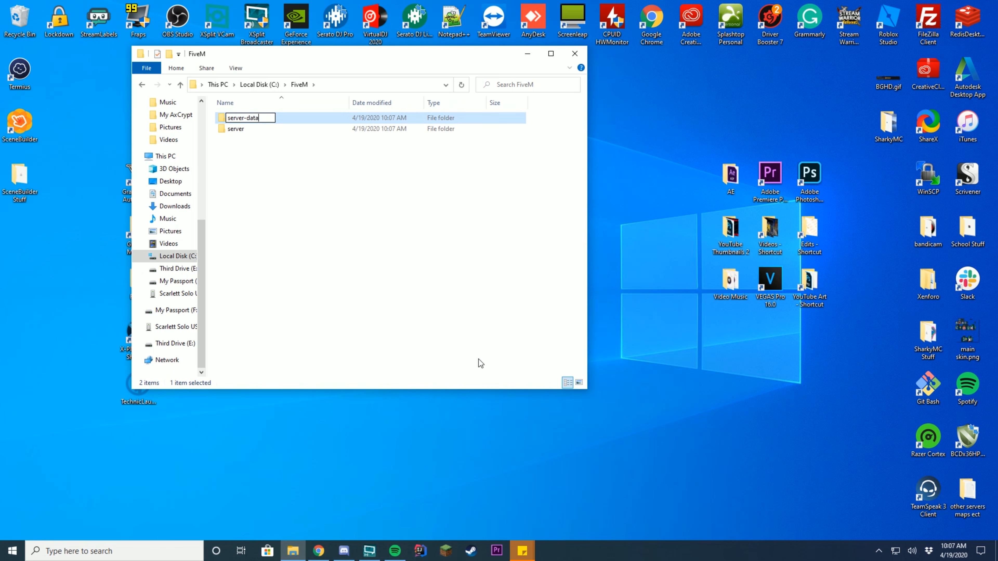
key(Return)
- Open server-data and launch Git Bash Here in it
double_click(251, 132)
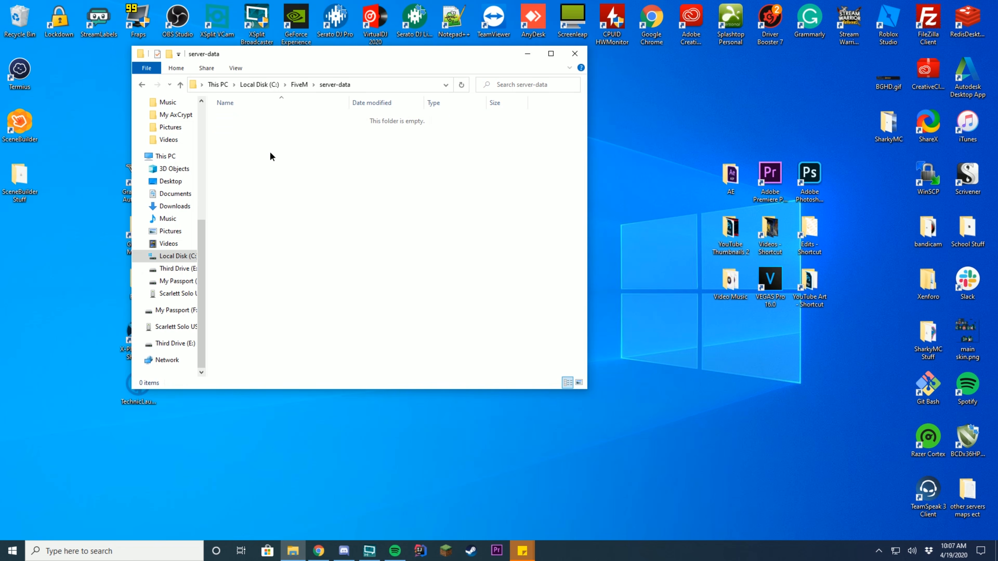
right_click(269, 153)
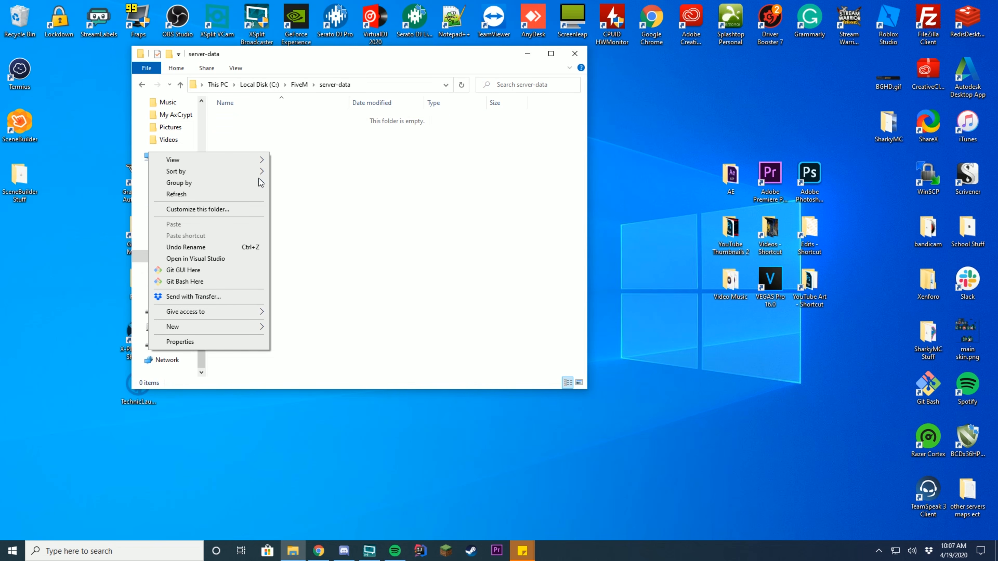
click(193, 282)
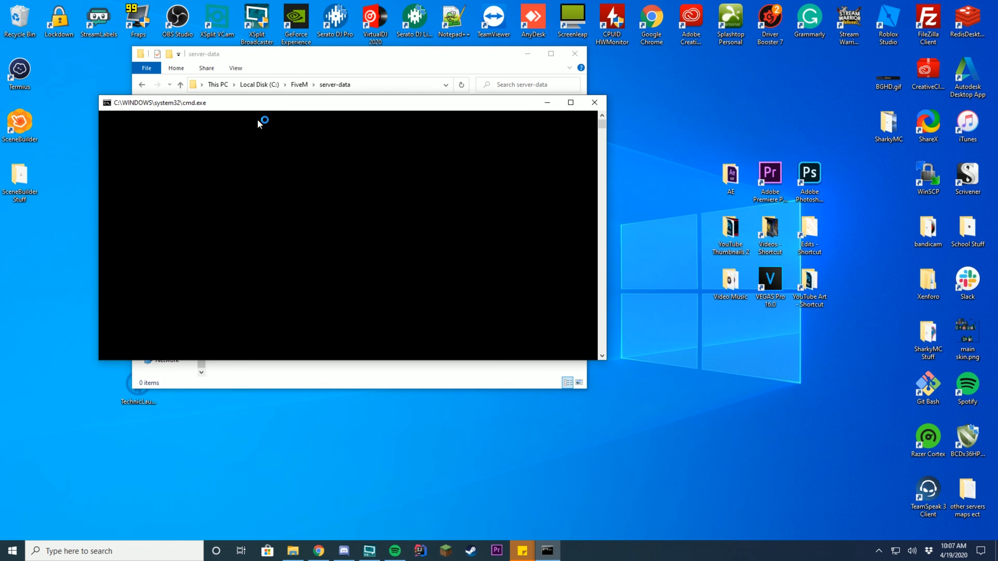
drag(261, 102, 398, 93)
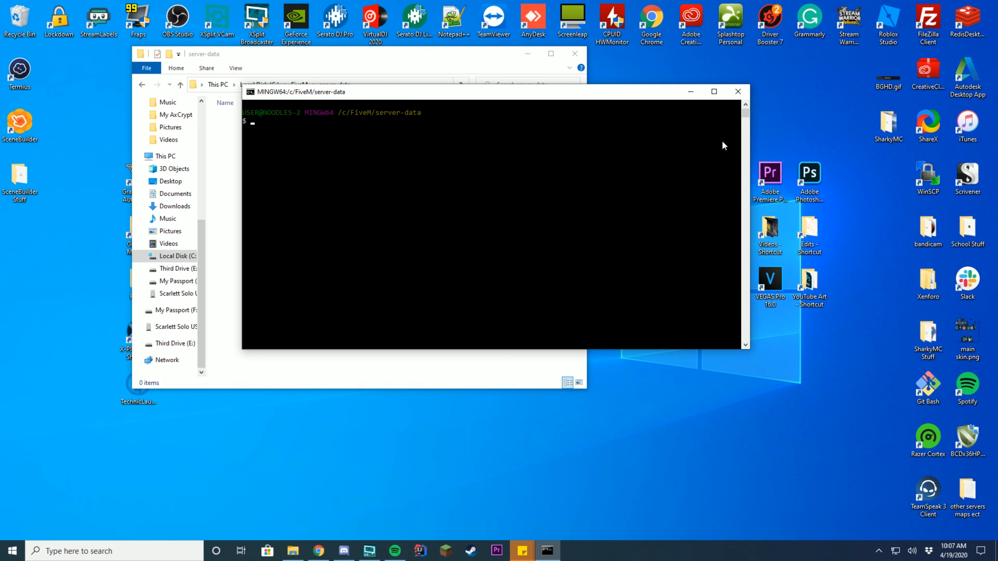
text(git clone)
key(alt+Tab)
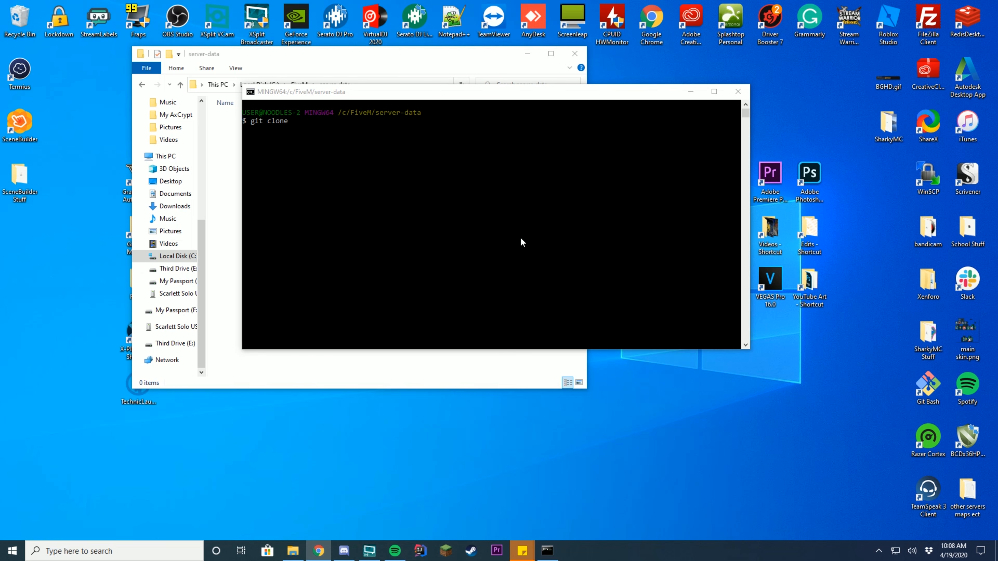
click(432, 171)
text(https://github.com/citizenfx/cfx-server-data.git server-data)
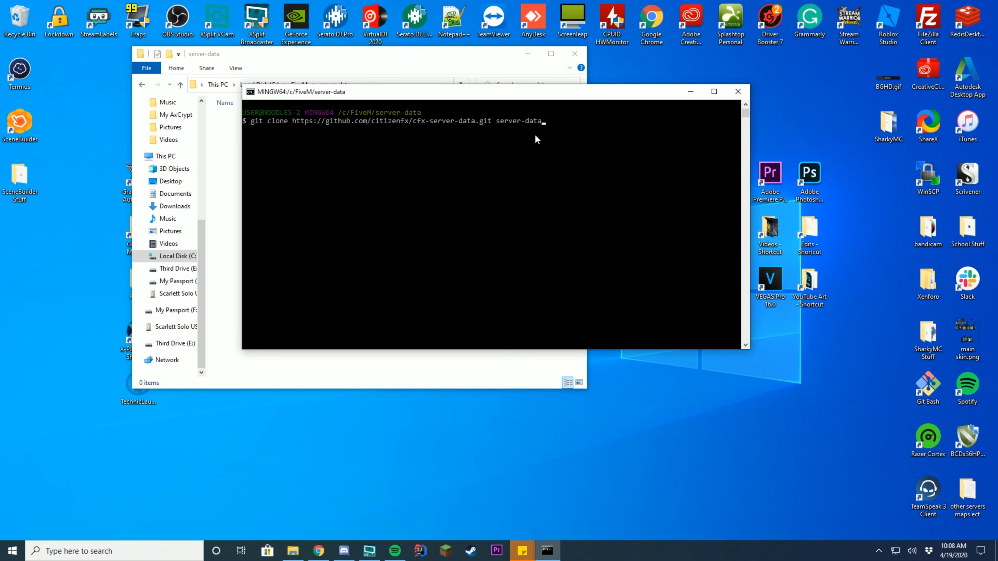
key(Return)
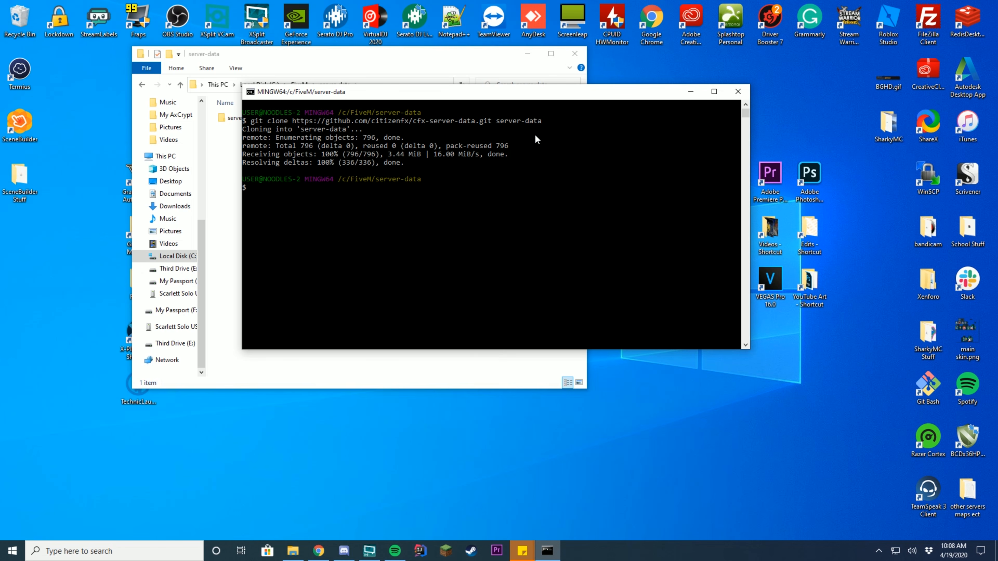
click(733, 94)
- Open the cloned server-data folder and inspect .git, resources and README.md
double_click(232, 118)
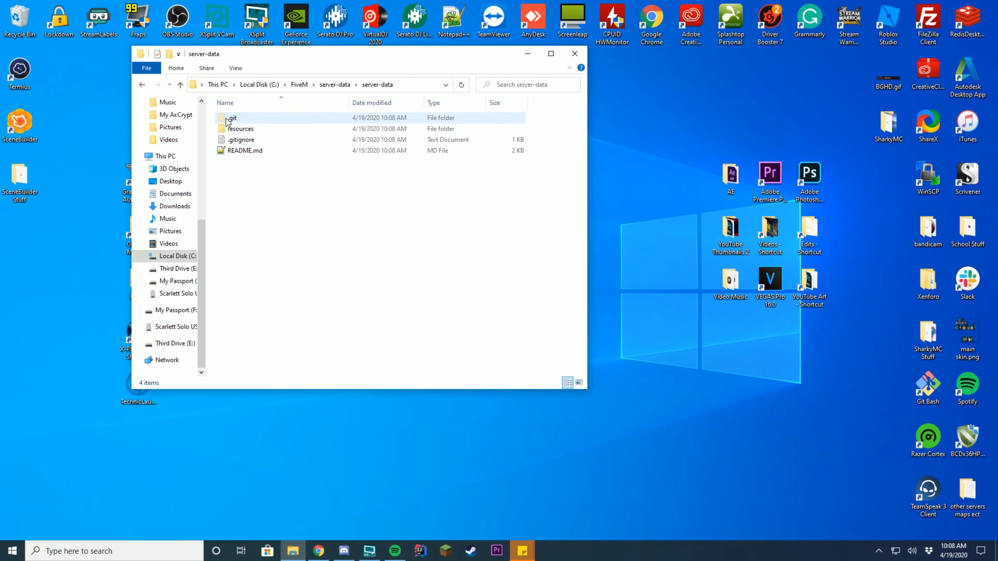
drag(272, 177, 271, 104)
click(308, 216)
click(241, 129)
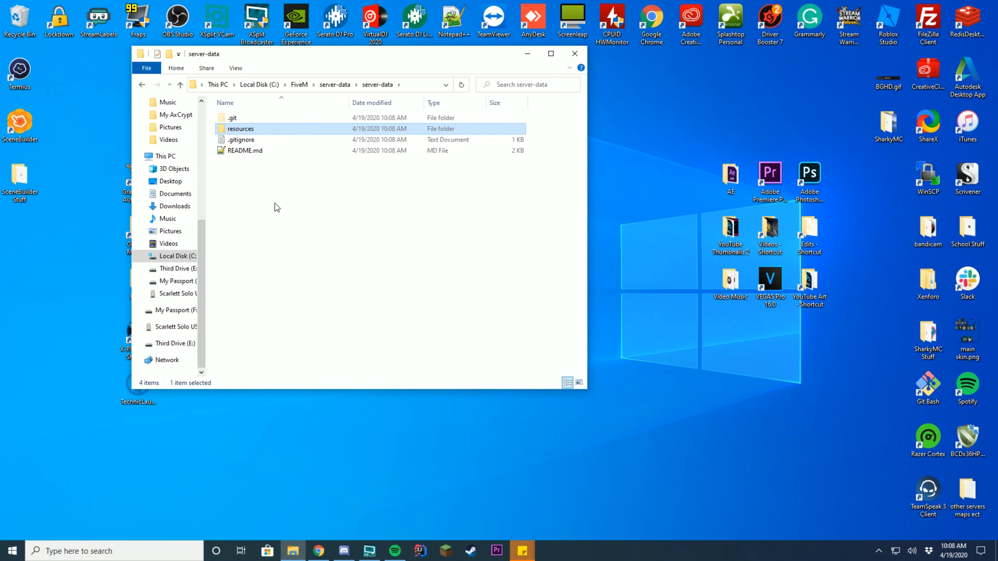
click(274, 204)
click(249, 119)
click(251, 176)
click(250, 154)
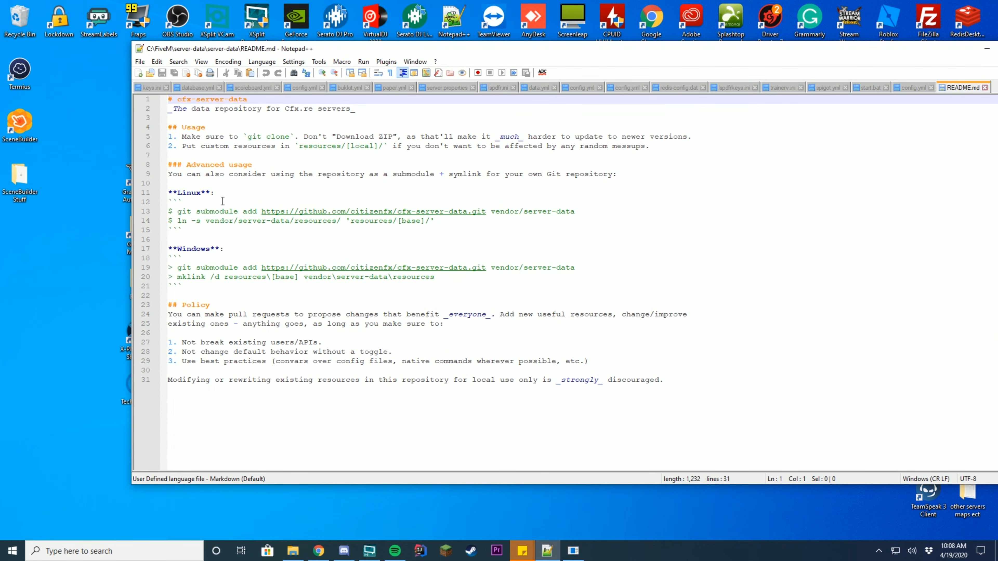
- Look over README.md in Notepad++ and decline the Notepad++ update download
click(184, 184)
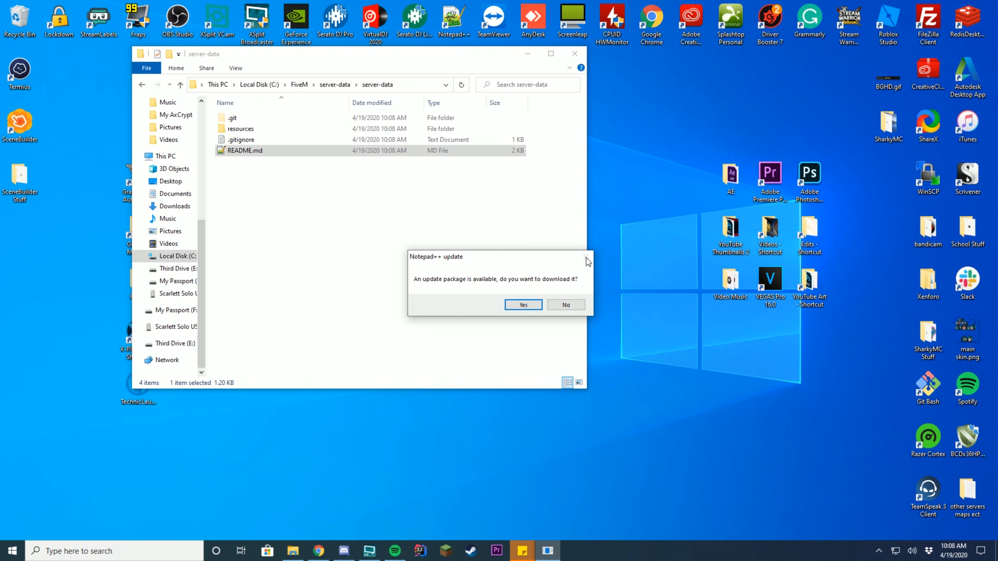
click(567, 304)
click(297, 224)
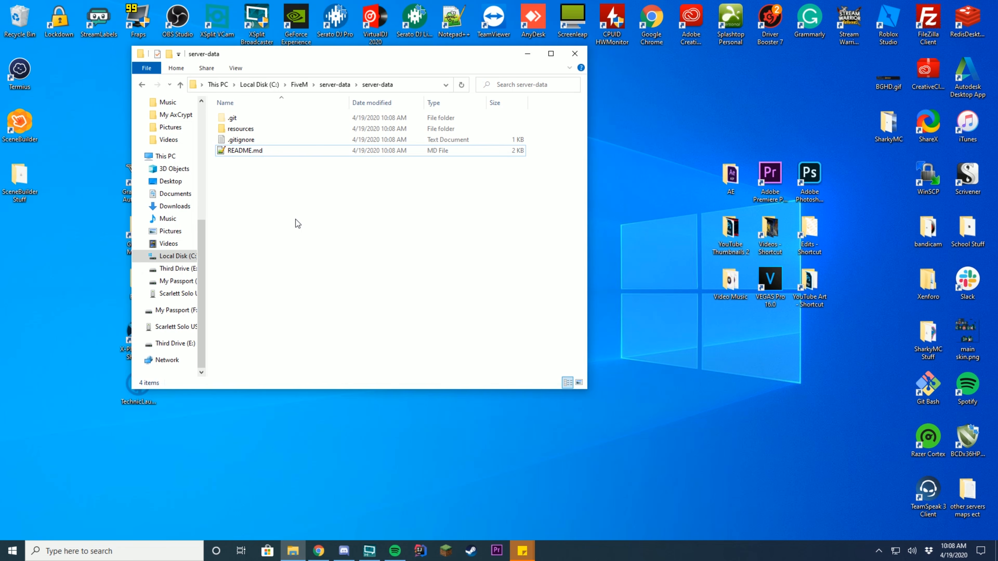
- Create a trial new text document in server-data, then delete it
right_click(295, 220)
mouse_move(236, 393)
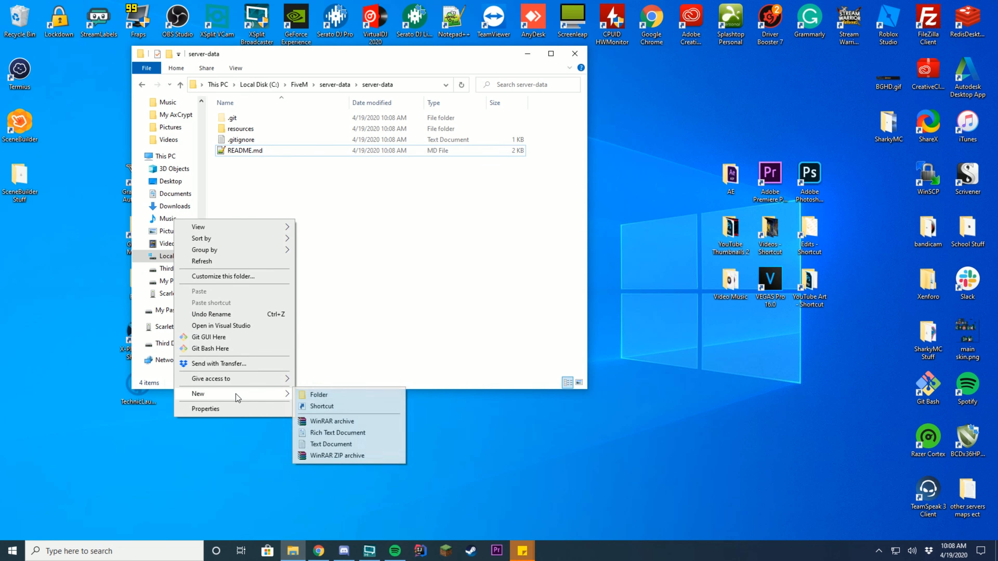
click(341, 445)
key(Right)
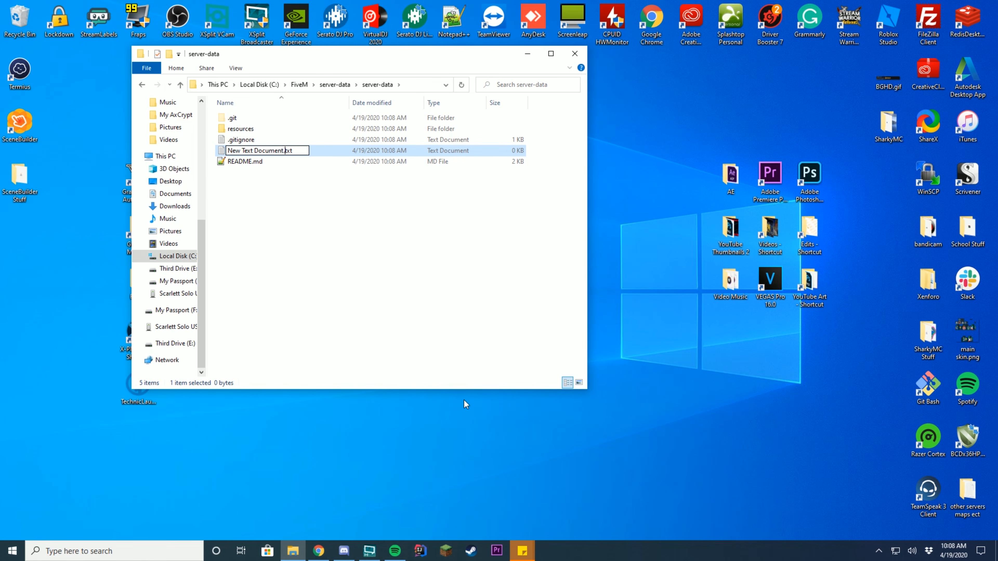
key(Return)
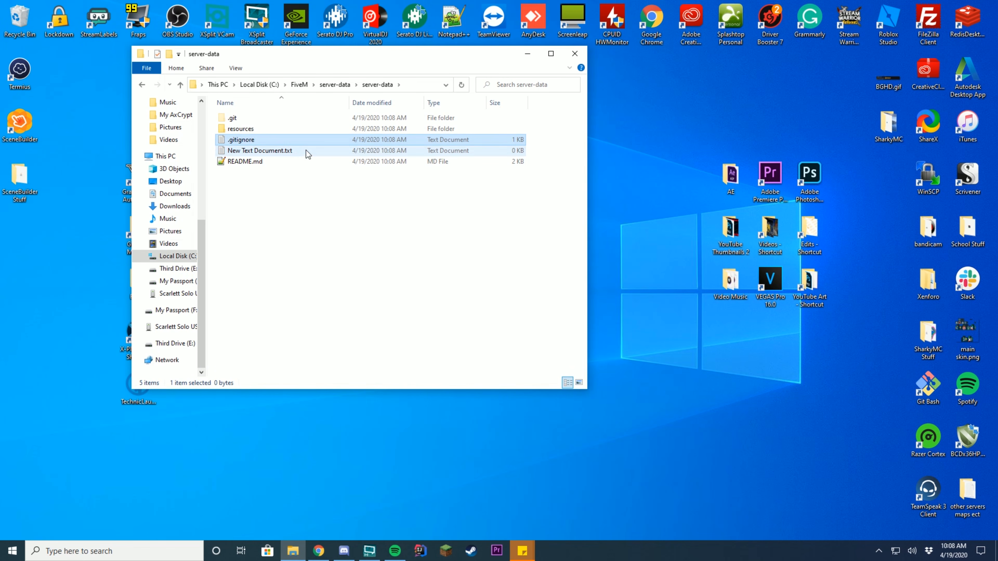
key(Delete)
- Check Explorer's View settings so file name extensions and hidden items are shown
click(568, 69)
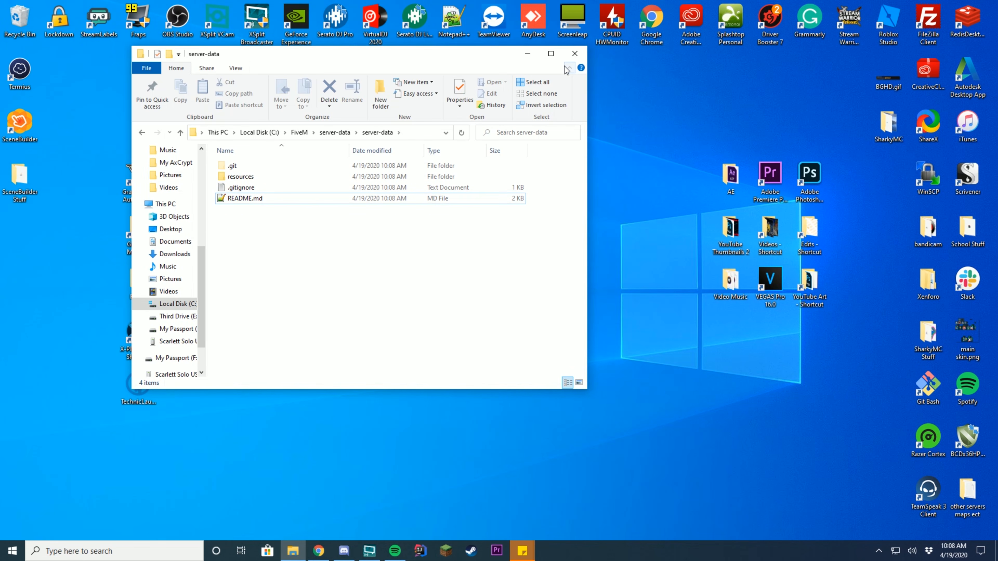
click(236, 68)
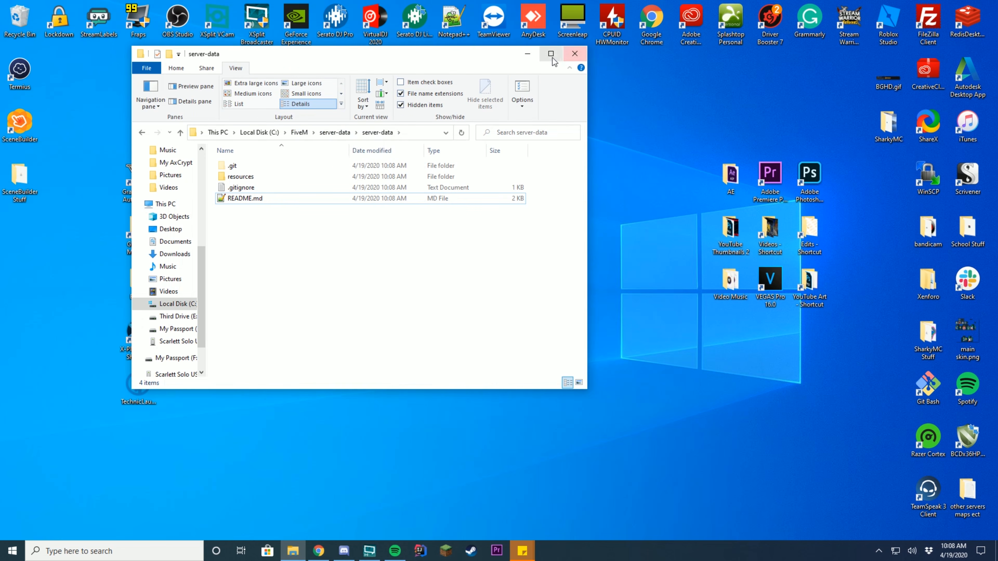
click(569, 68)
right_click(277, 252)
- Create a new text document renamed to server.cfg and open it in Notepad++
mouse_move(328, 426)
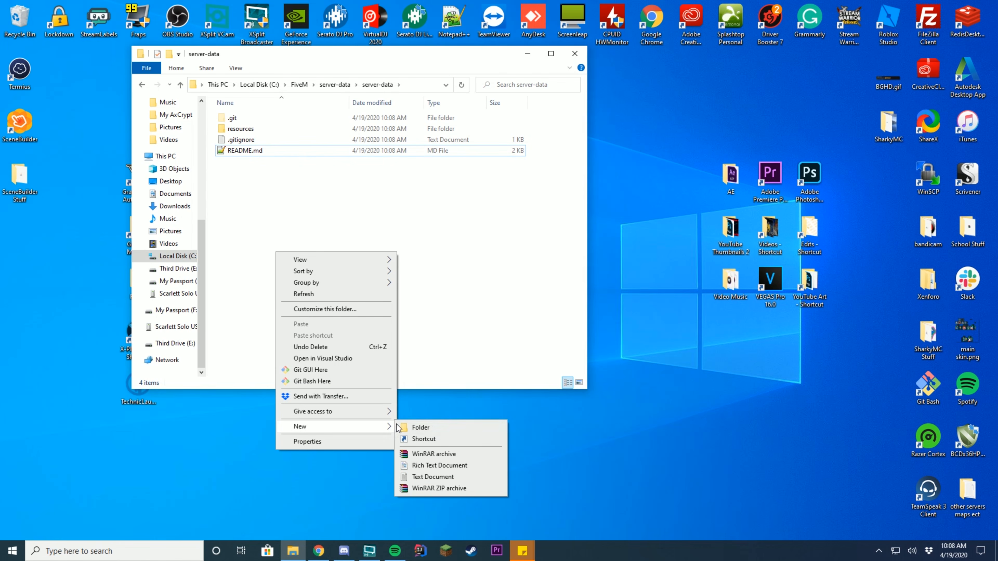
click(426, 480)
key(Right)
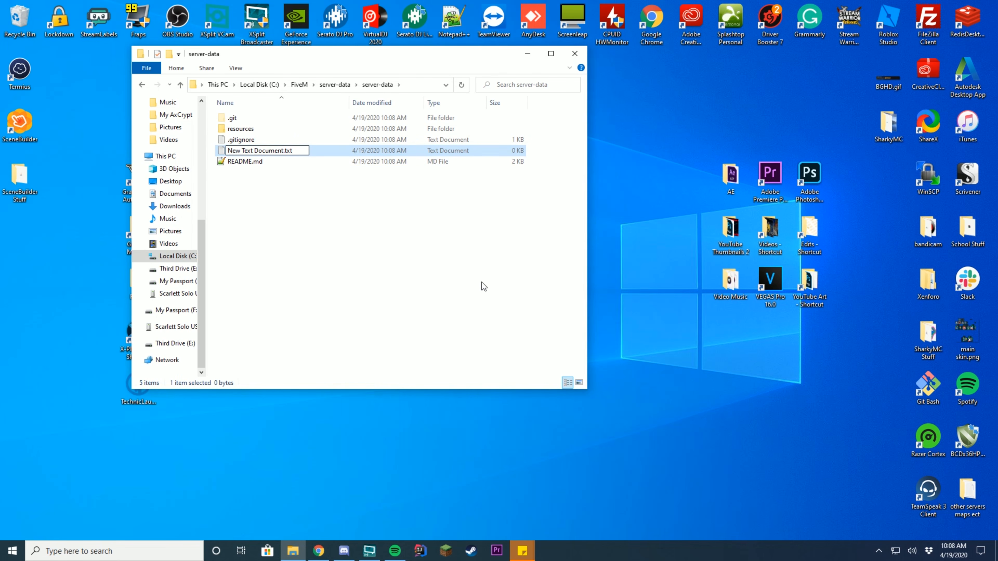
key(BackSpace)
key(BackSpace)
key(BackSpace)
key(BackSpace)
key(BackSpace)
key(BackSpace)
key(BackSpace)
key(BackSpace)
key(BackSpace)
key(BackSpace)
key(BackSpace)
key(BackSpace)
key(BackSpace)
key(BackSpace)
key(BackSpace)
key(BackSpace)
key(BackSpace)
key(BackSpace)
key(BackSpace)
key(BackSpace)
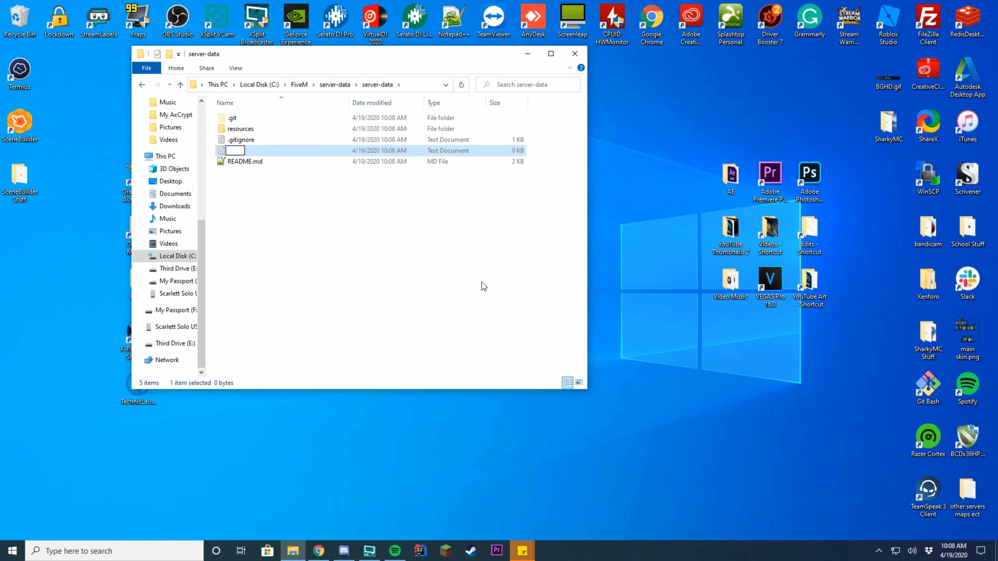
text(server.cfg)
key(Return)
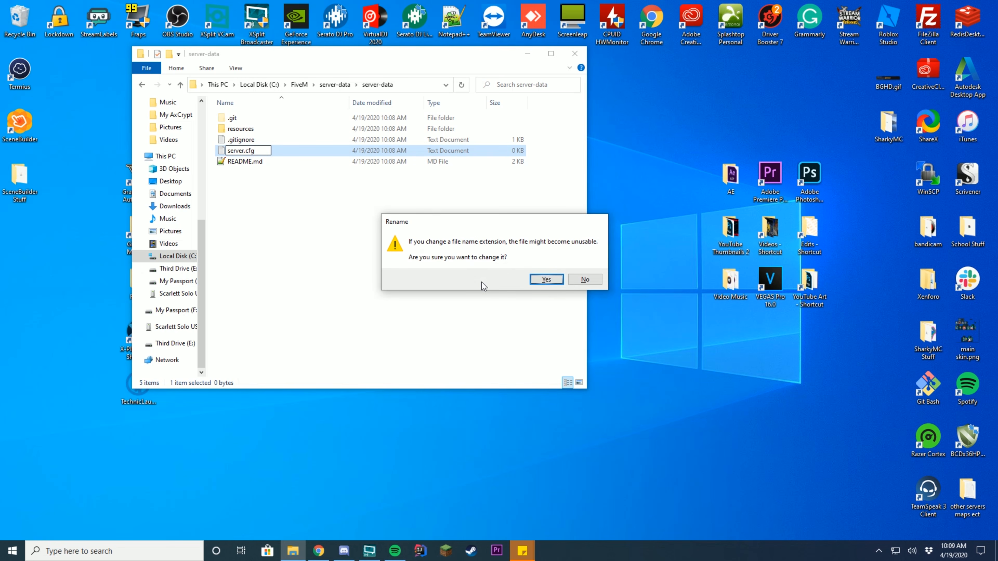
click(546, 279)
right_click(299, 163)
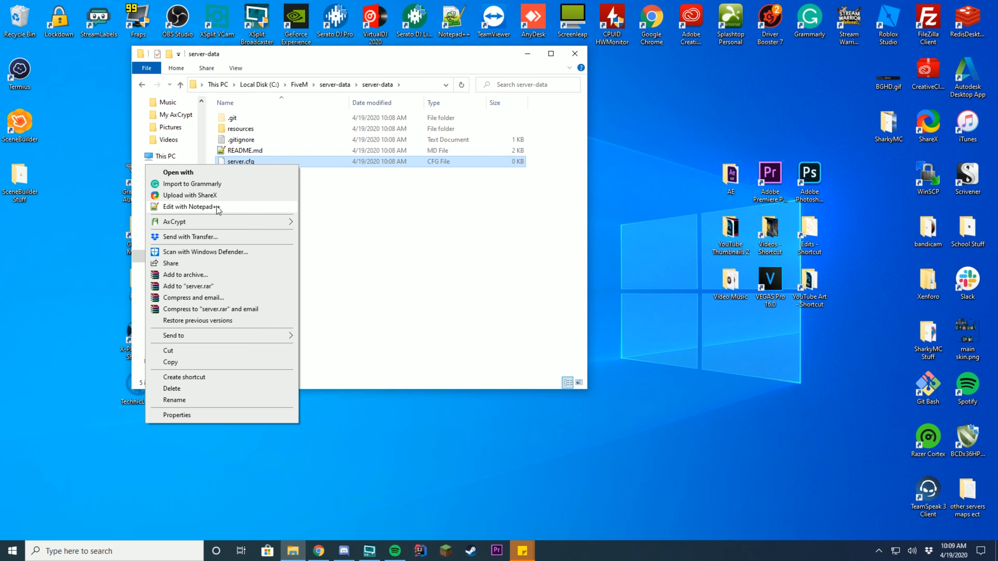
click(189, 207)
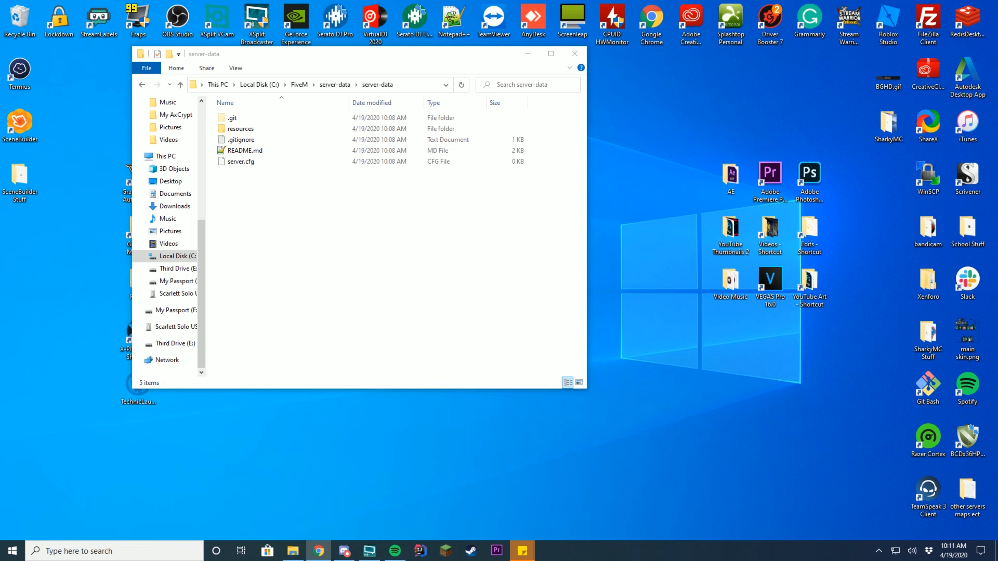
- Bring the FiveM docs into view and scroll down to the server.cfg section
drag(961, 39, 119, 43)
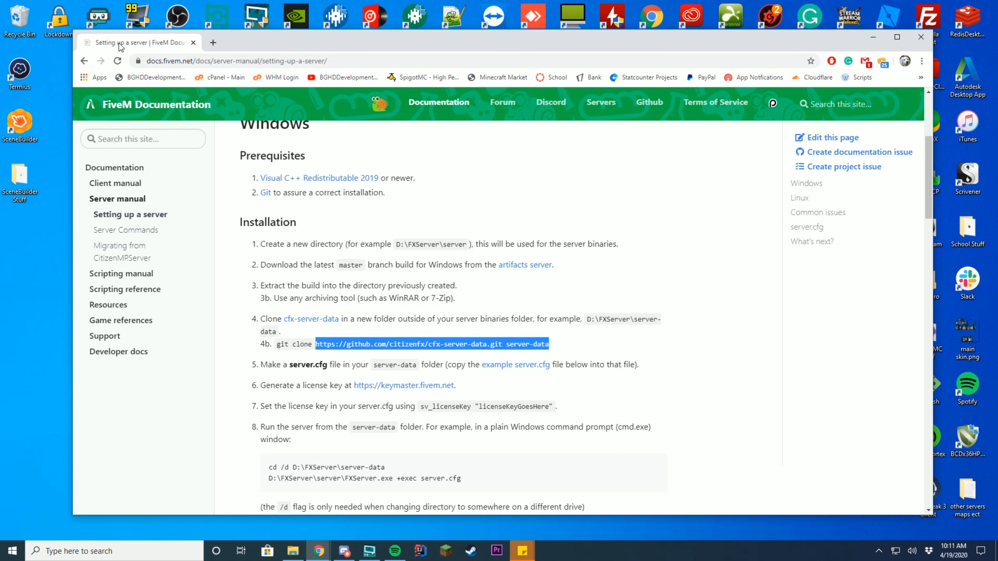
scroll(287, 201, down, 12)
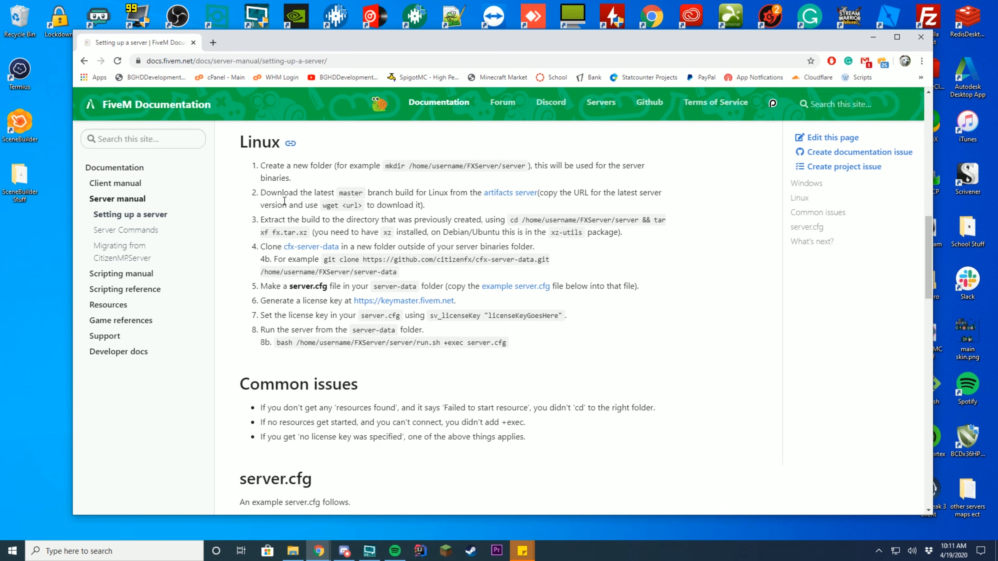
scroll(287, 201, down, 2)
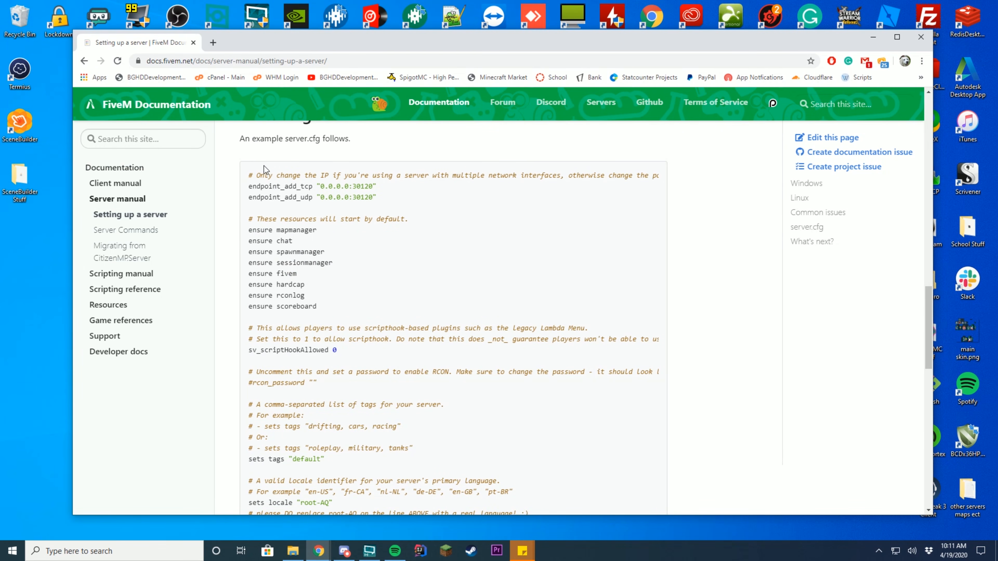
drag(325, 140, 369, 140)
click(375, 140)
- Select and copy the full example server.cfg block, then minimize Chrome
scroll(360, 223, down, 10)
drag(252, 178, 439, 344)
scroll(383, 261, down, 3)
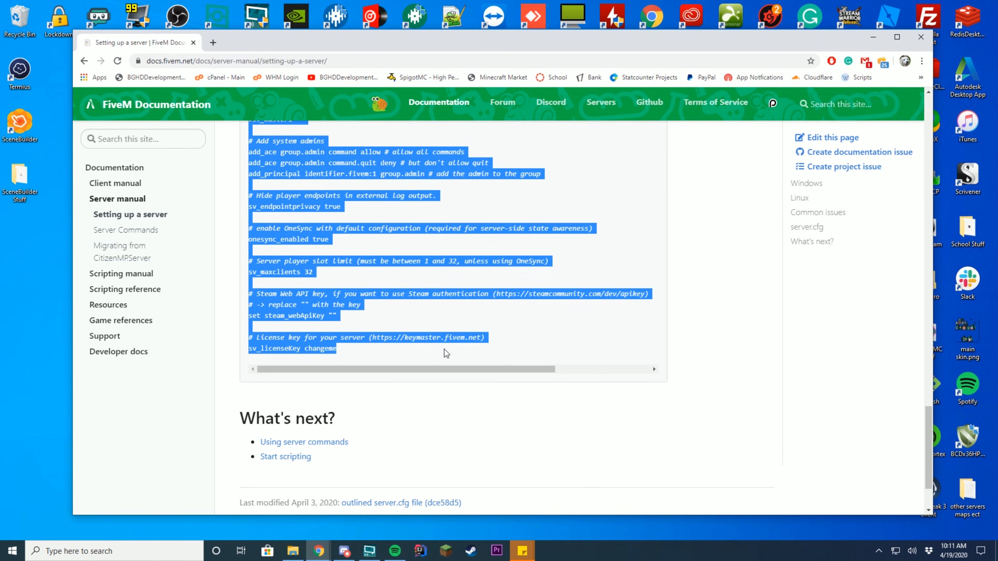
right_click(416, 326)
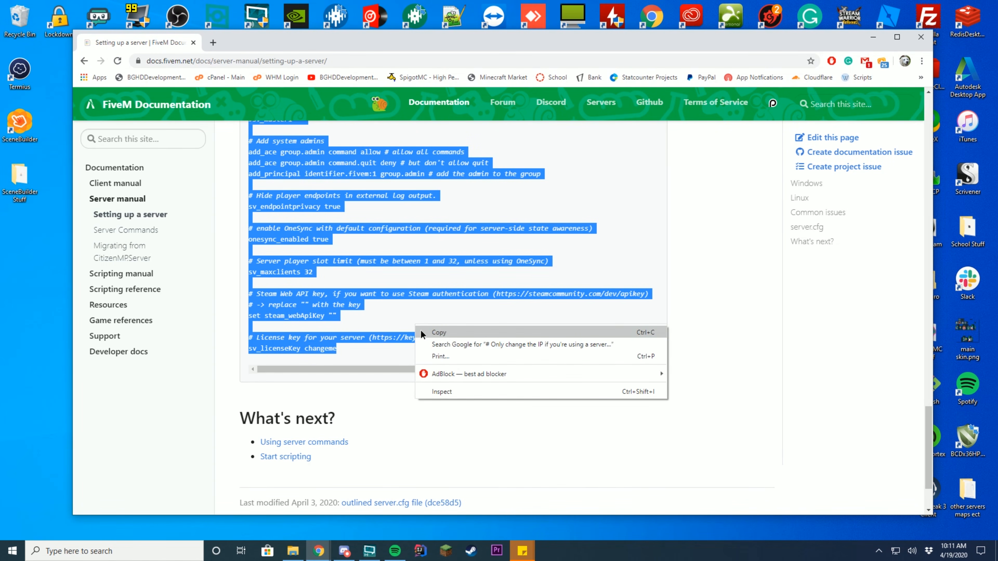
click(422, 332)
click(872, 37)
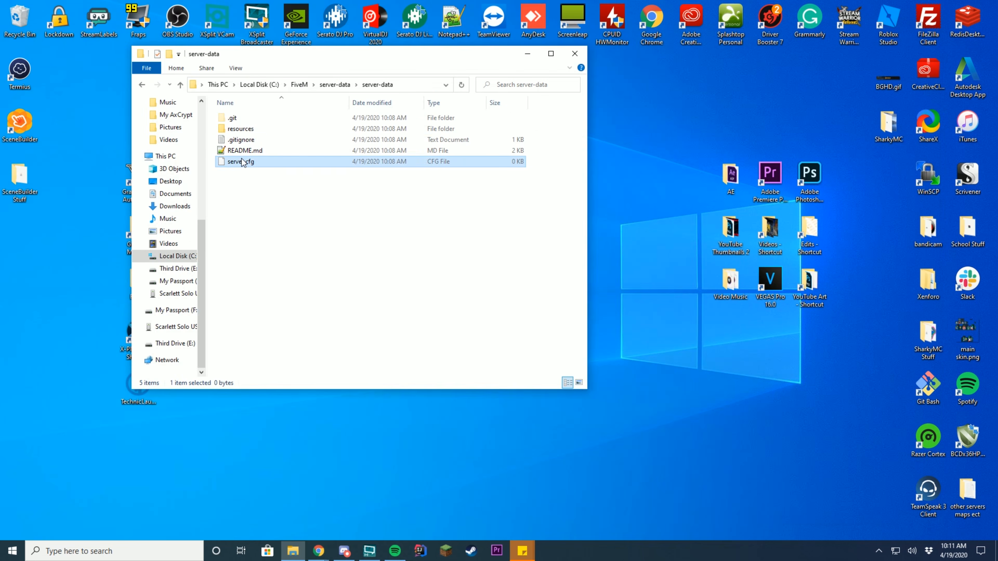
- Open server.cfg in Notepad++, paste the 74-line example FiveM config, and review it
right_click(241, 160)
click(209, 200)
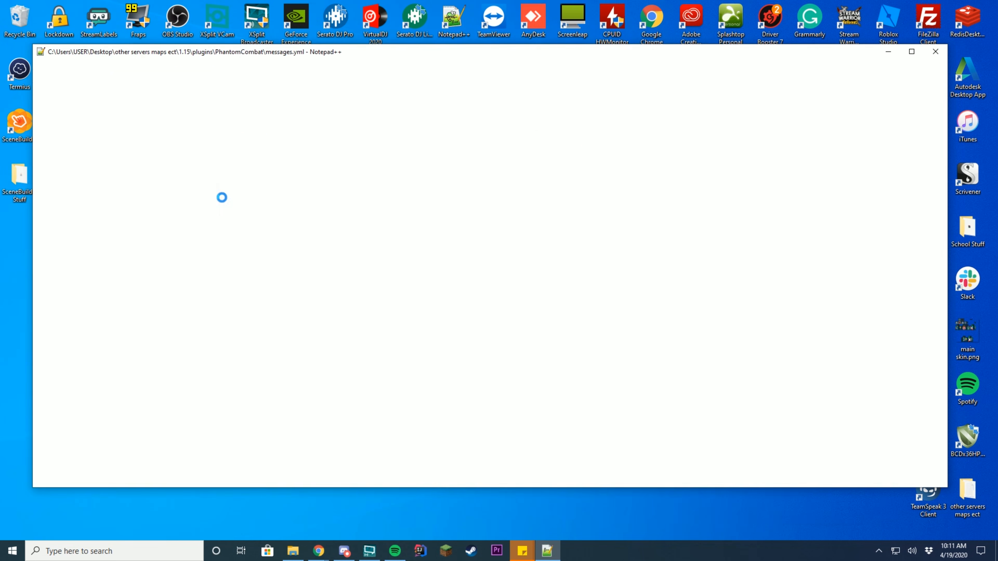
key(ctrl+v)
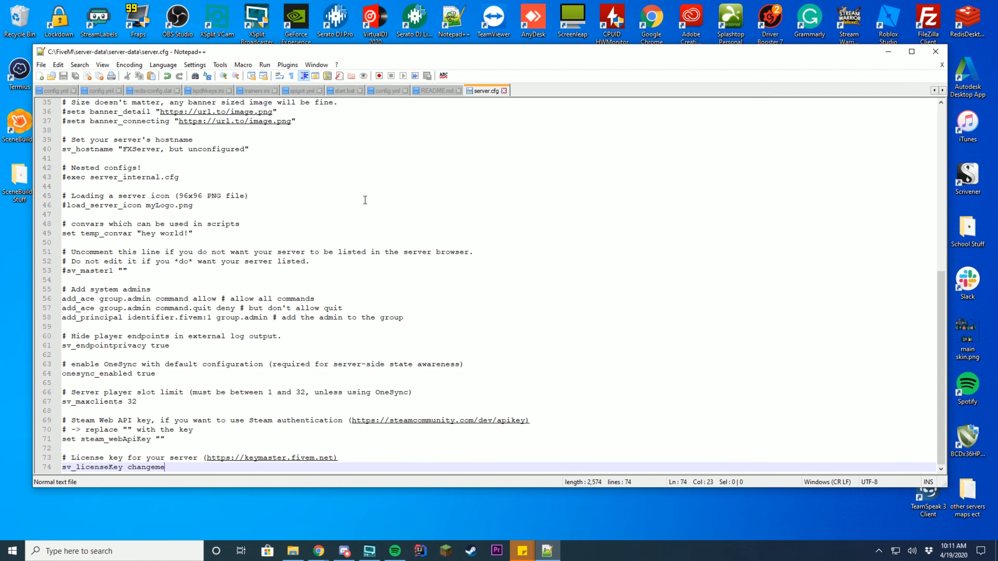
scroll(242, 164, up, 11)
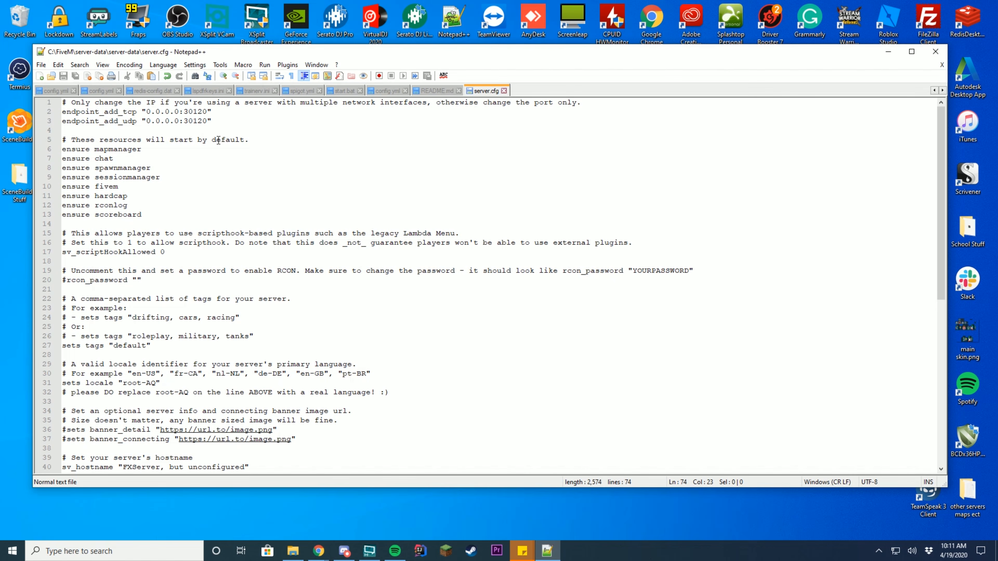
scroll(181, 227, down, 5)
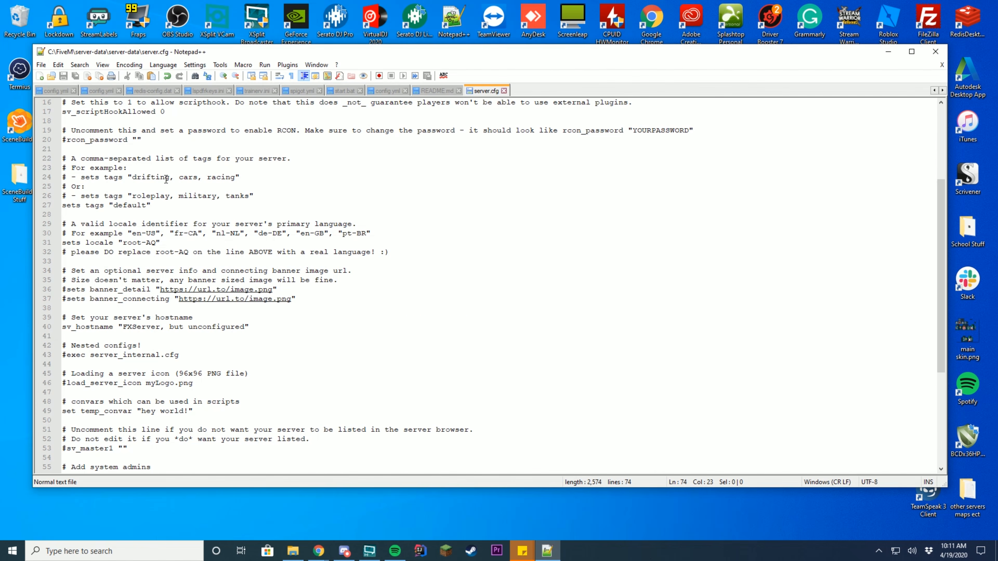
scroll(225, 194, down, 4)
scroll(255, 243, down, 3)
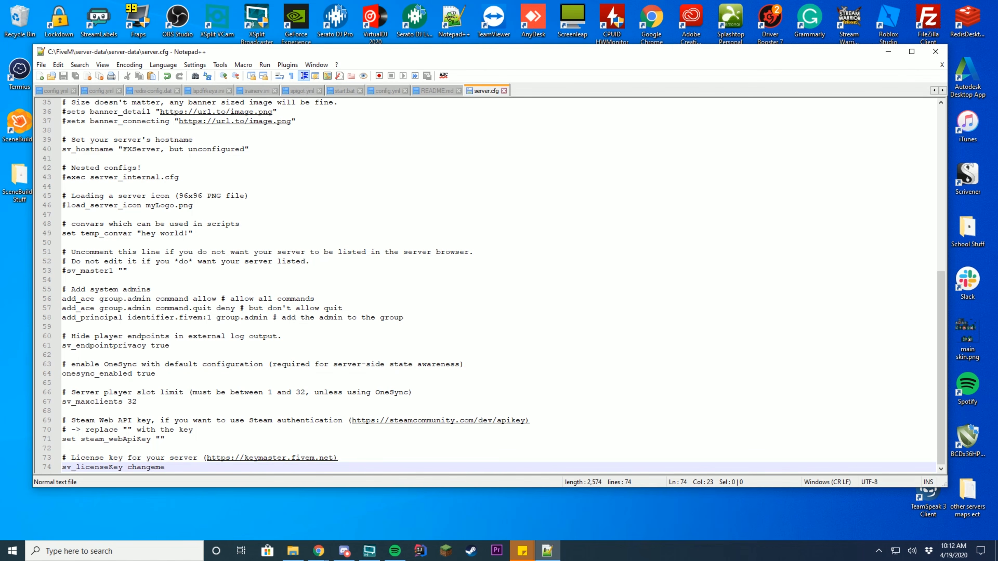
click(436, 222)
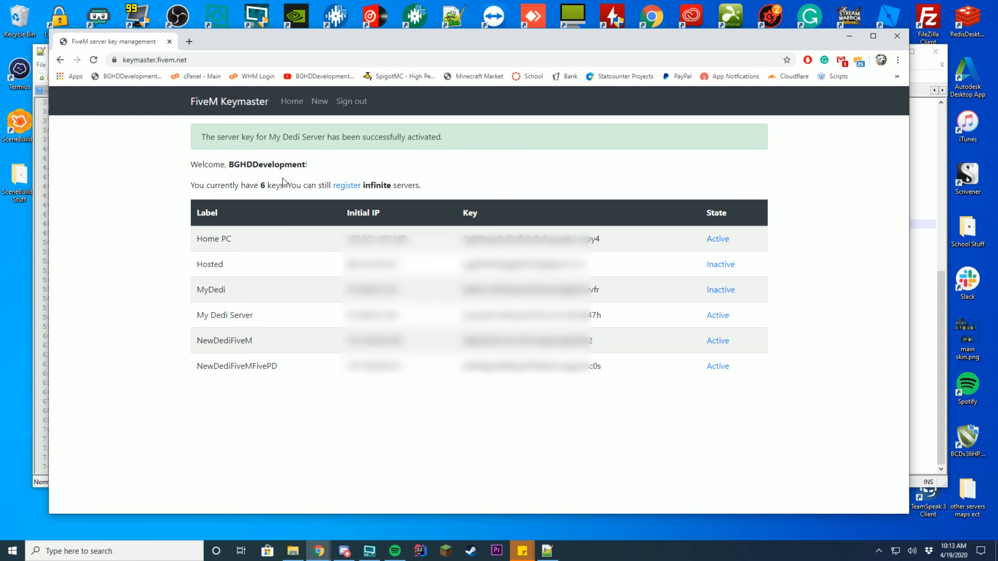
- Start registering a new server key in FiveM Keymaster, signing in to continue
drag(232, 185, 270, 185)
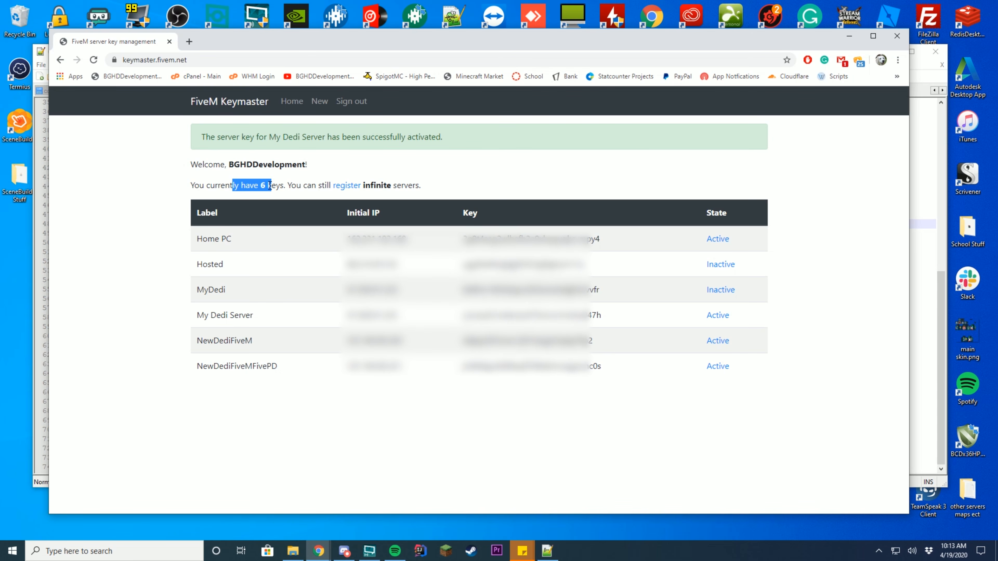
click(269, 186)
click(353, 188)
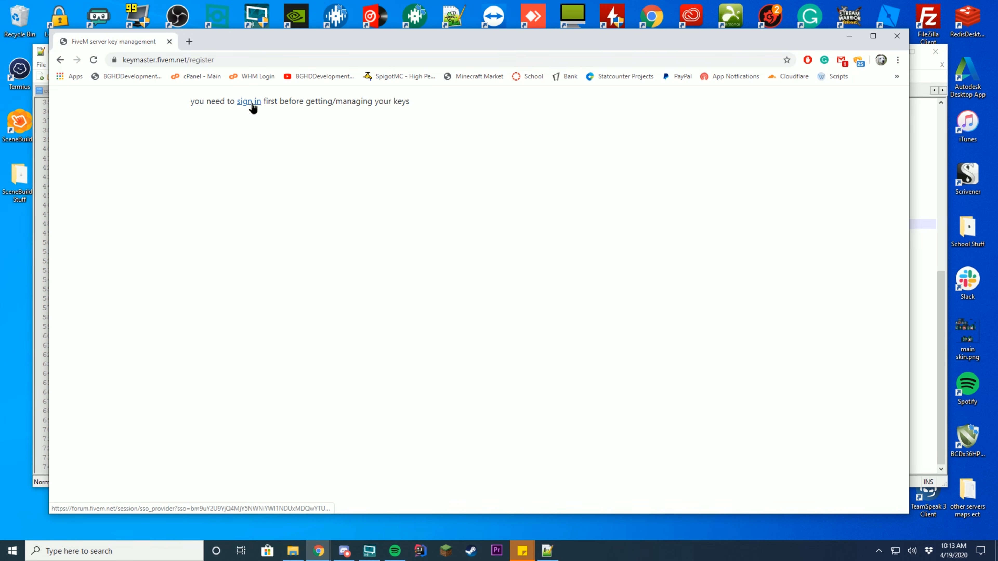
click(250, 103)
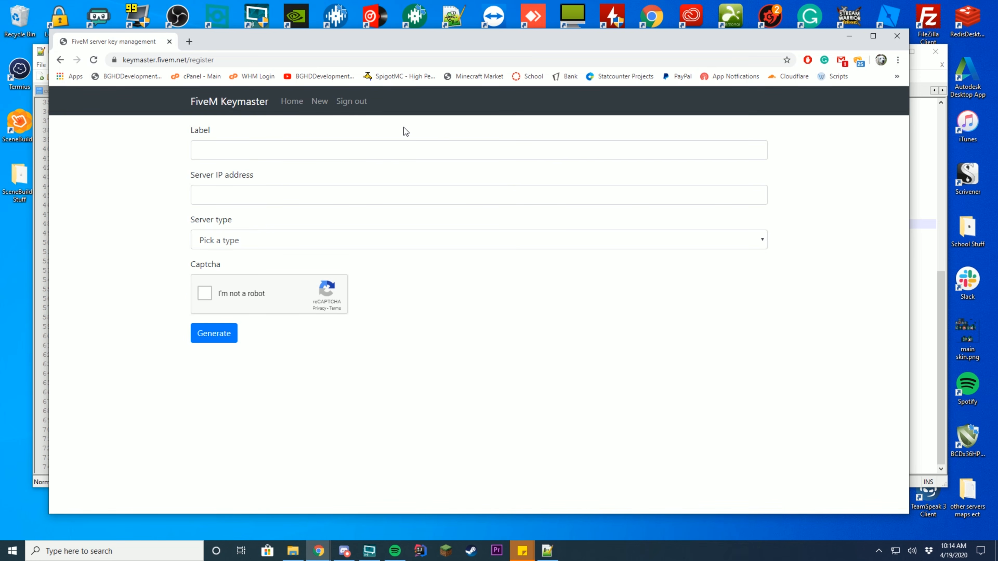
- Enter YoutubeHomeServer as the key label and open the server type list
click(222, 174)
click(225, 226)
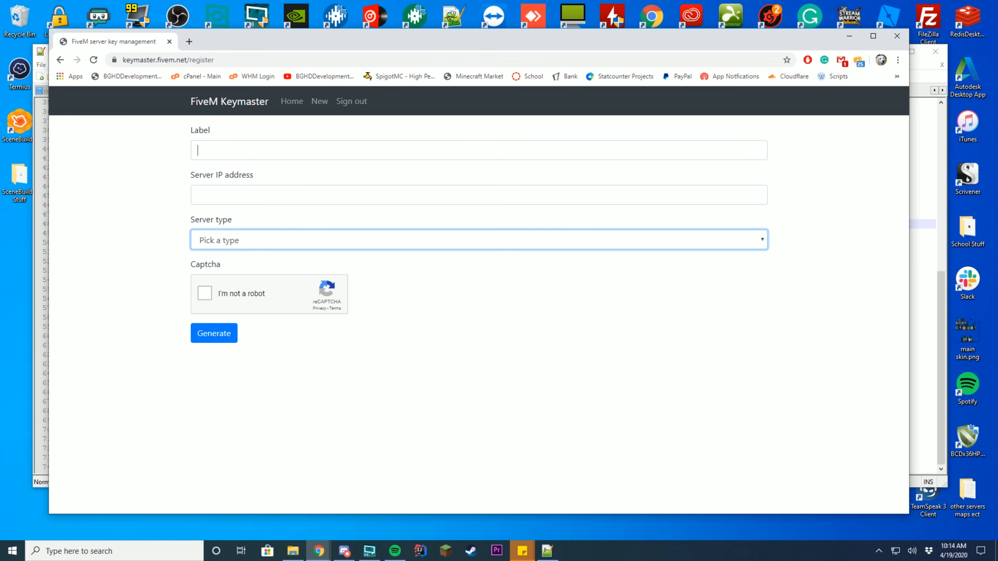
click(239, 149)
text(Yout)
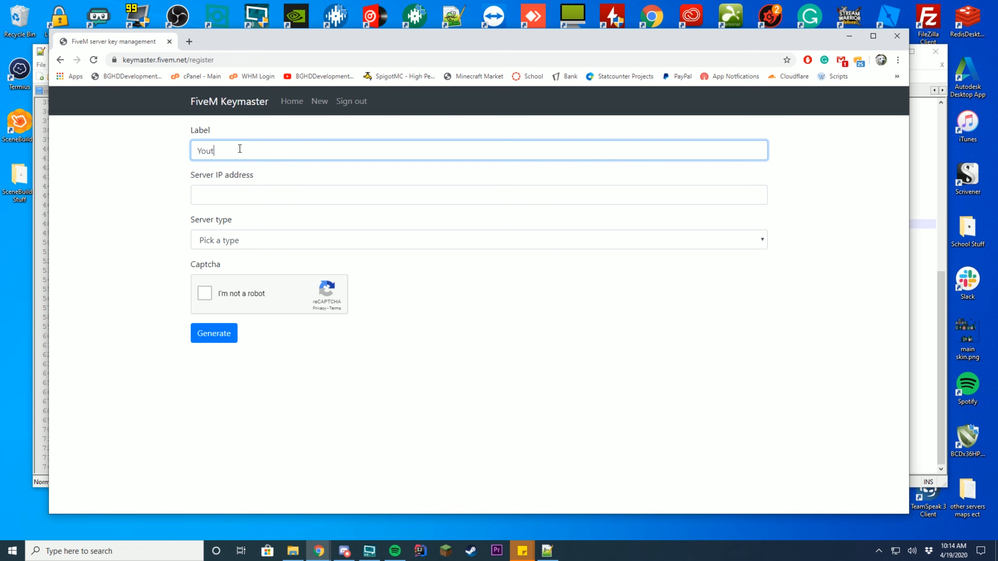
text(ubeHomeServer)
click(237, 195)
click(255, 175)
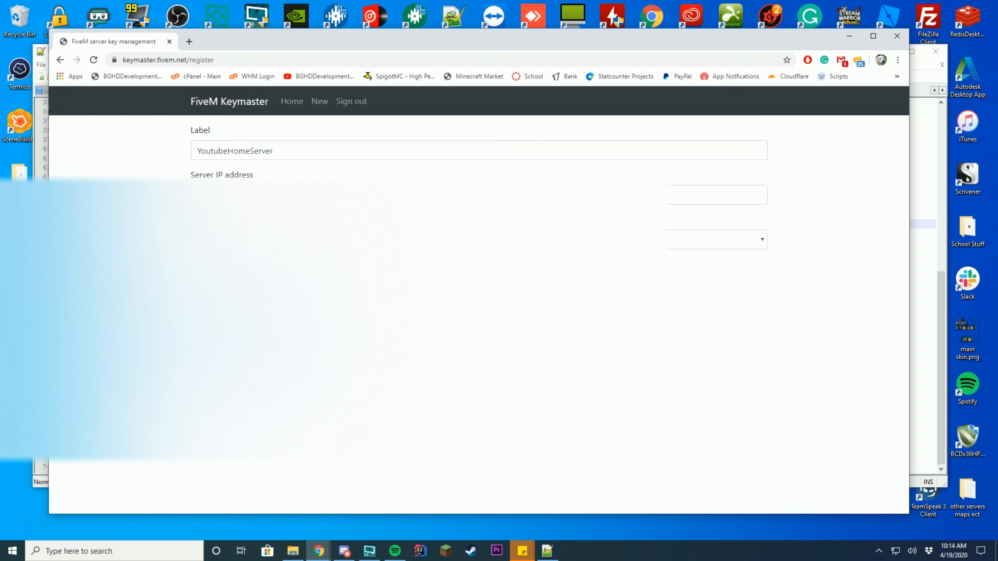
click(239, 240)
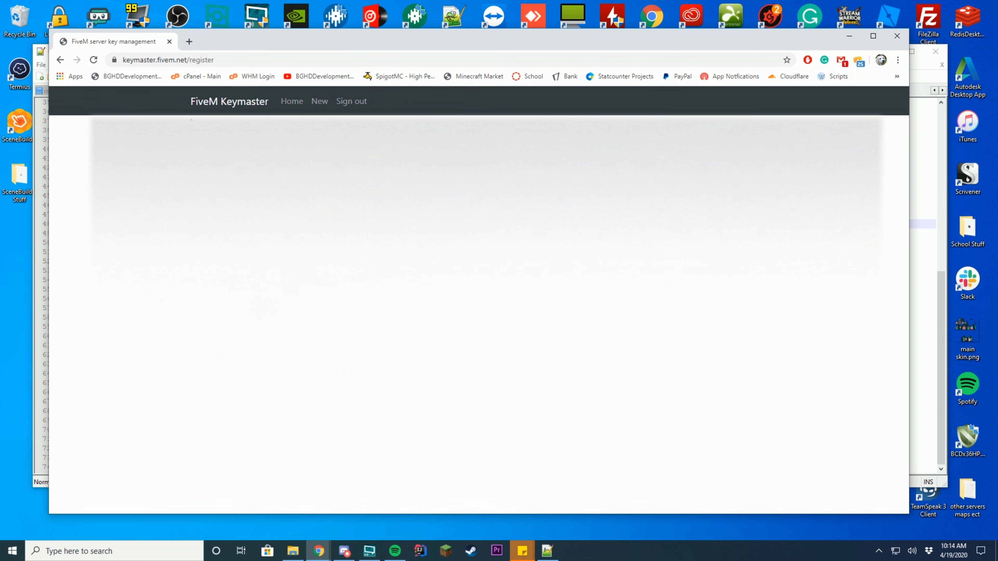
- In a new tab, search 'whats my ip4 address' and open the whatismyip.com result
click(189, 41)
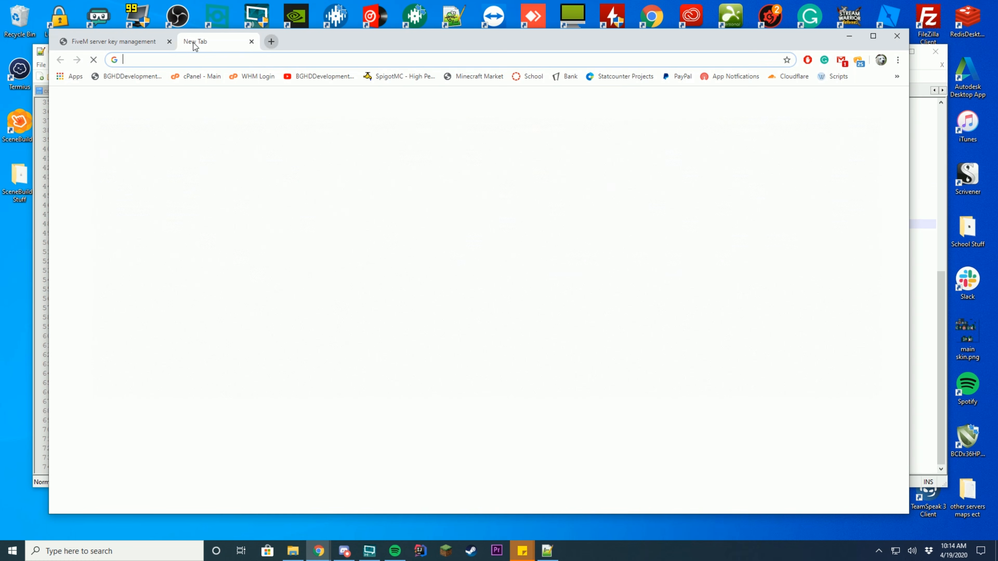
text(whats )
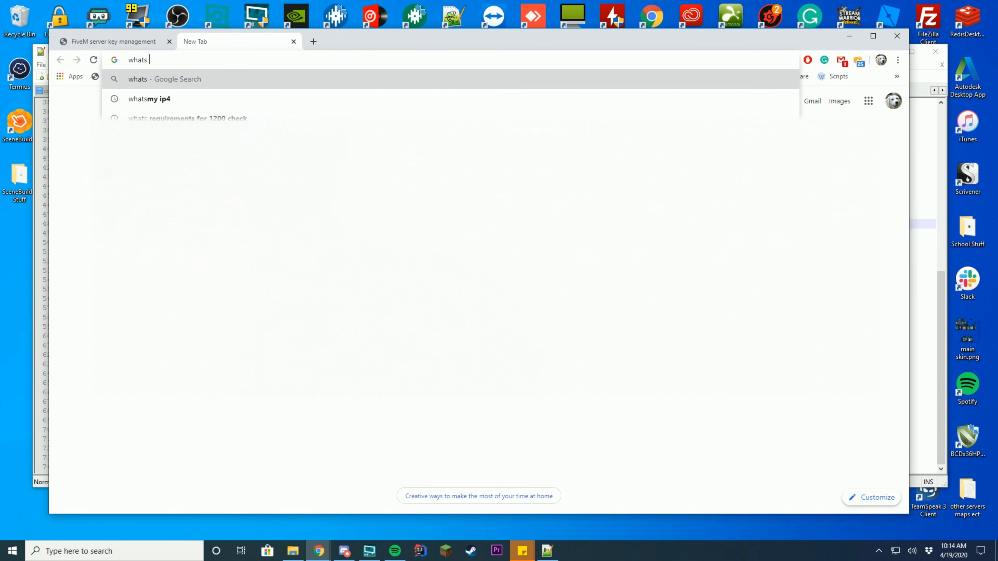
text(my ip4 adf)
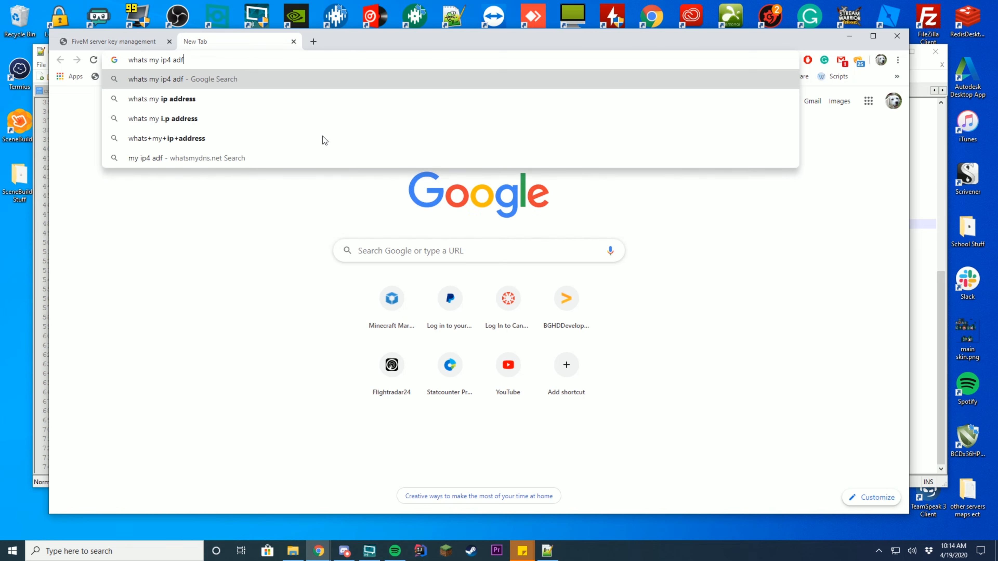
key(Down)
key(Return)
click(193, 110)
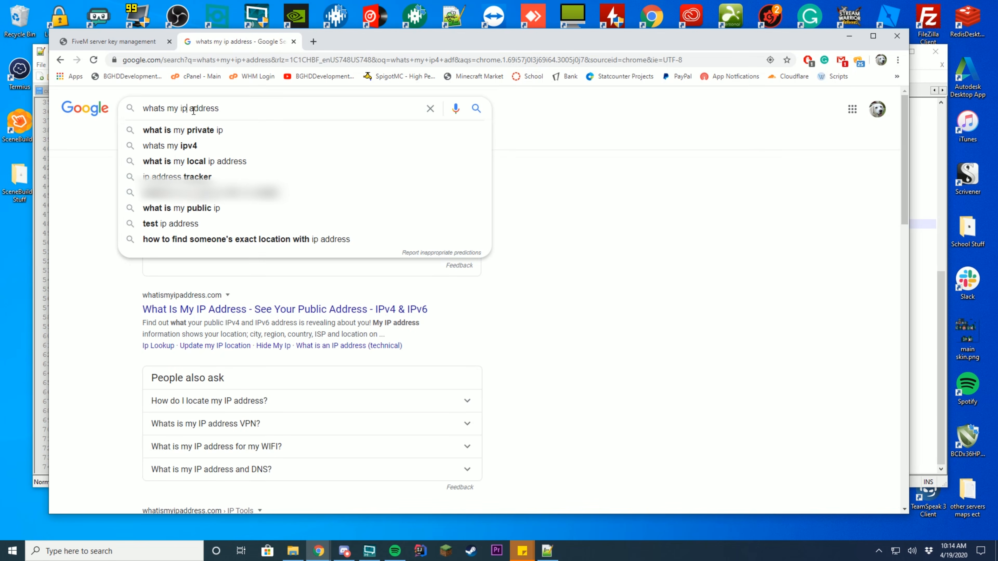
text(4)
key(Return)
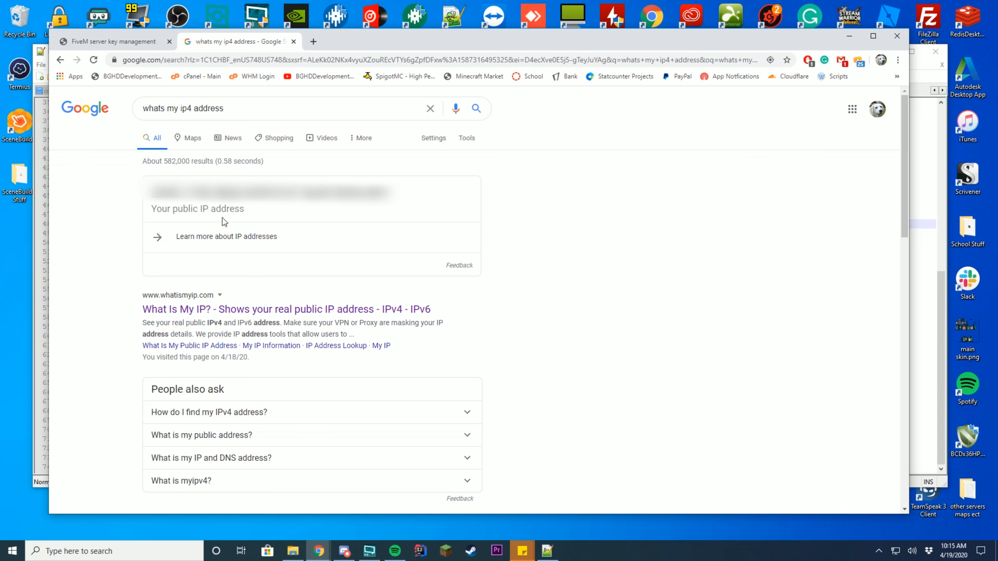
scroll(517, 277, down, 1)
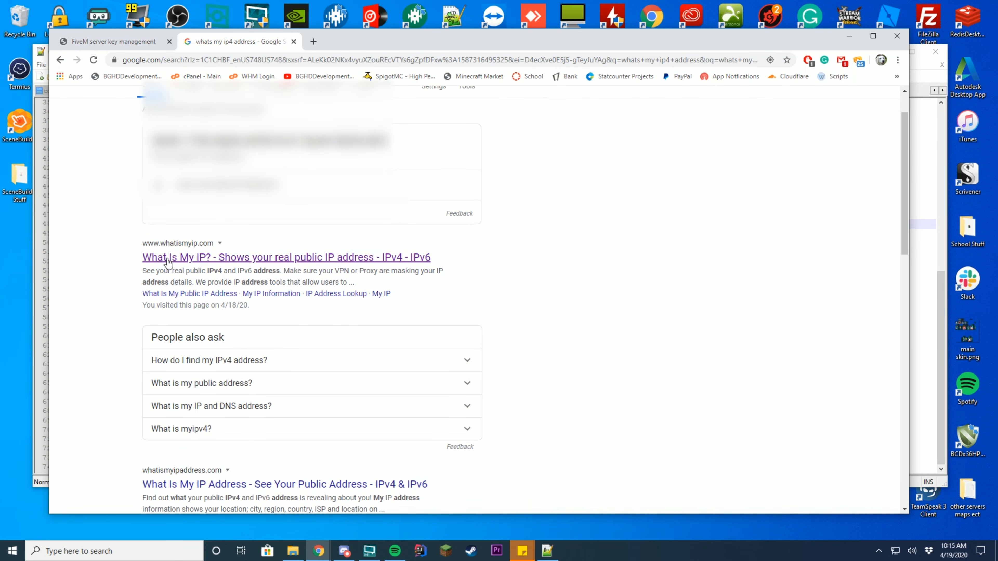
click(223, 262)
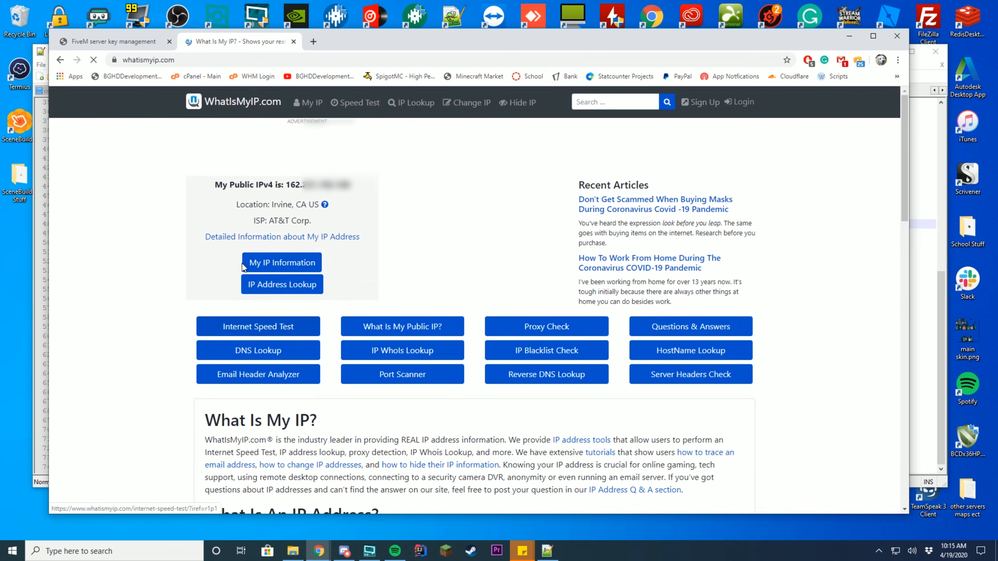
- Select the full public IPv4 address and go back to the Keymaster form
drag(227, 185, 290, 183)
click(310, 186)
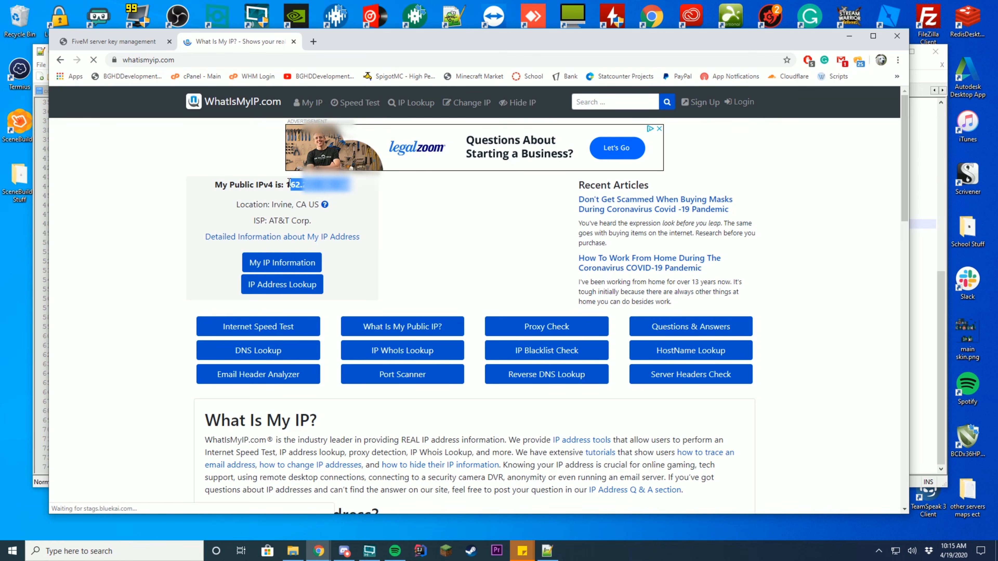
click(276, 180)
drag(357, 188, 286, 184)
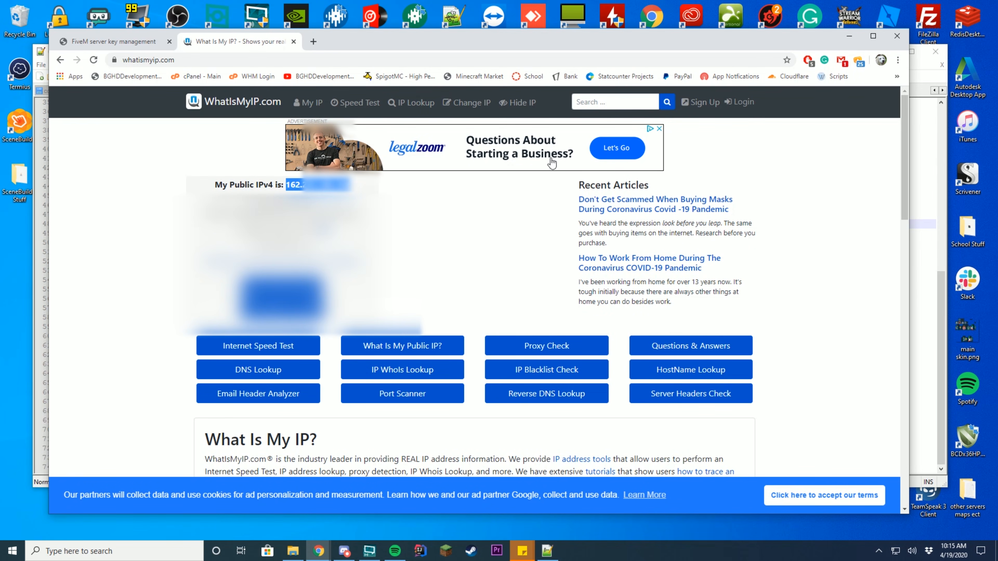
click(118, 41)
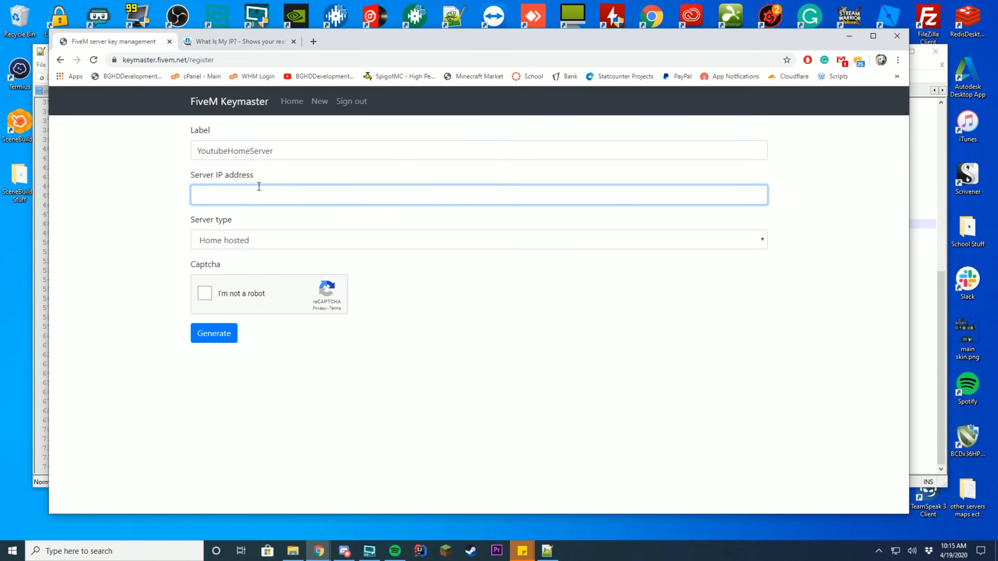
- Paste the public IP into Server IP address, pass the captcha, and generate the key
right_click(259, 187)
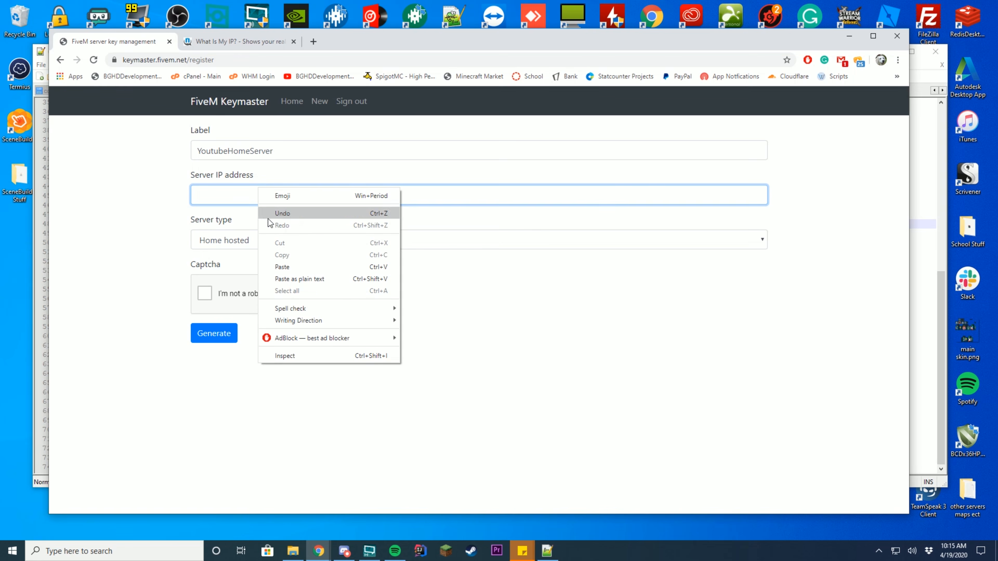
click(281, 269)
click(204, 292)
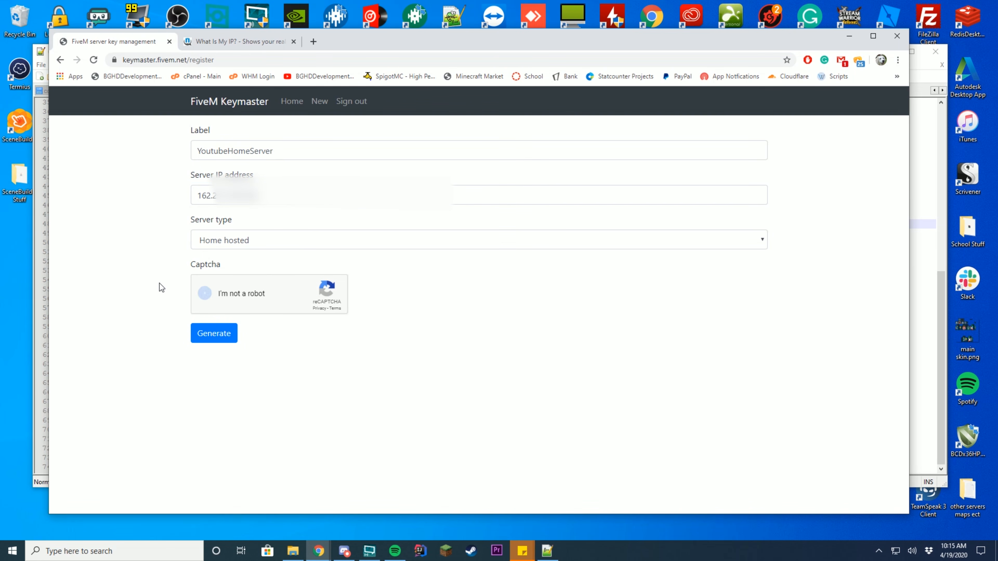
click(212, 337)
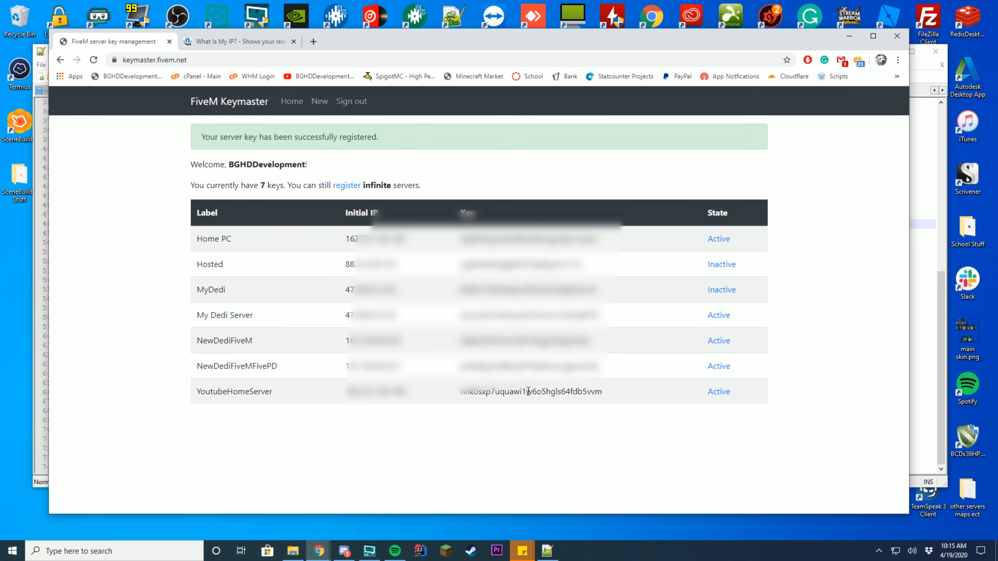
- Copy the new YoutubeHomeServer license key and minimize Chrome
double_click(540, 395)
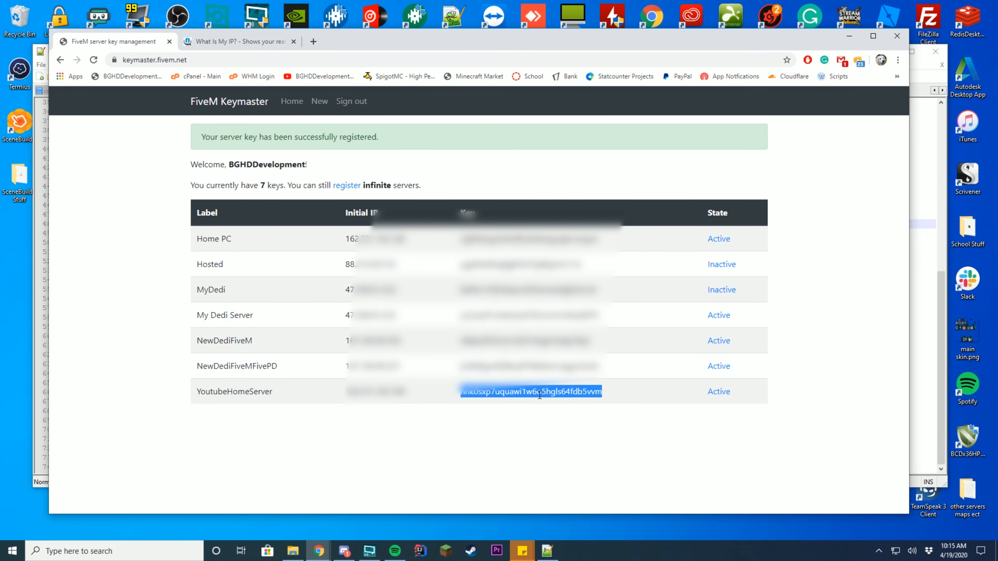
right_click(539, 395)
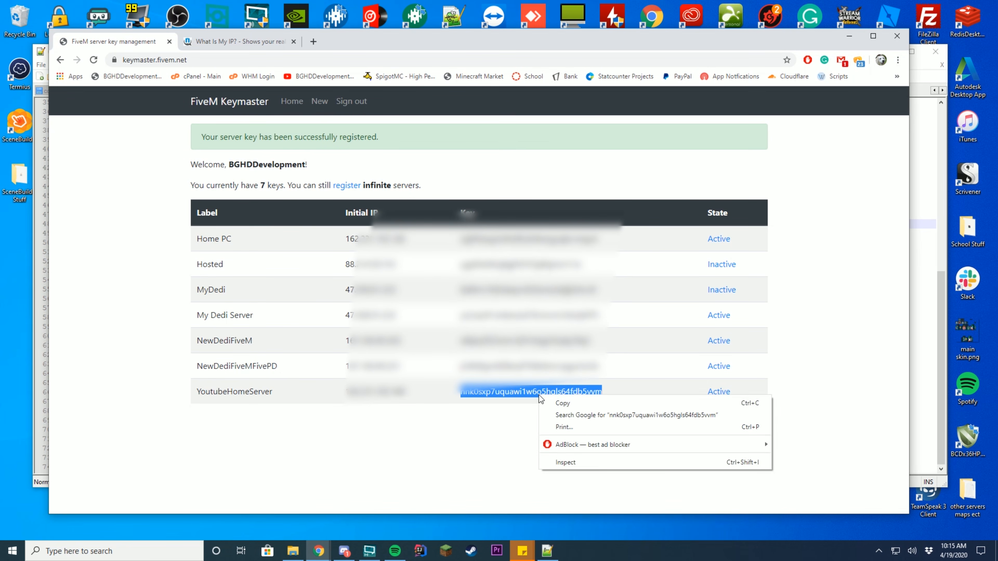
click(558, 407)
click(850, 37)
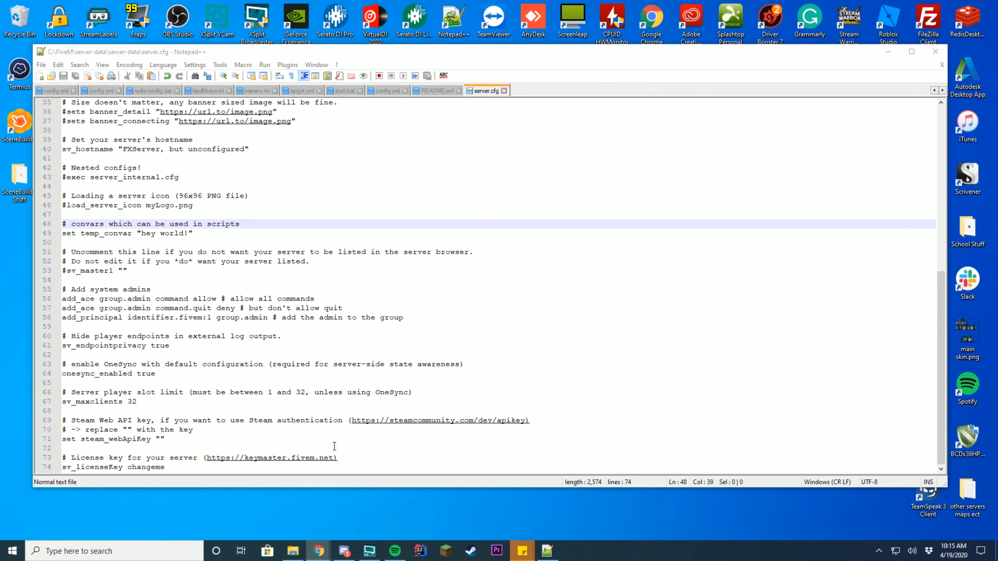
- Replace changeme on line 74 with the pasted license key and save server.cfg
drag(165, 468, 127, 468)
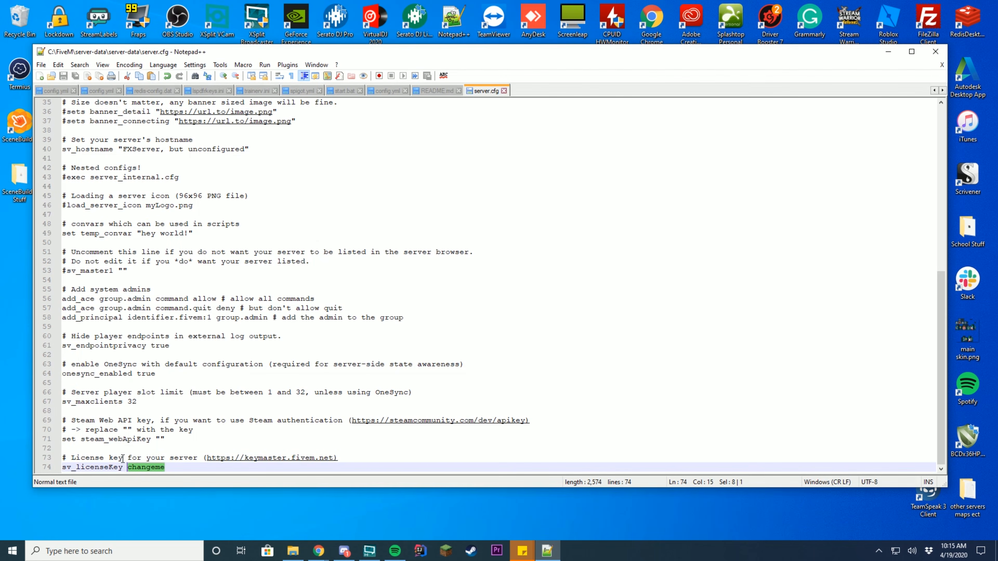
key(ctrl+v)
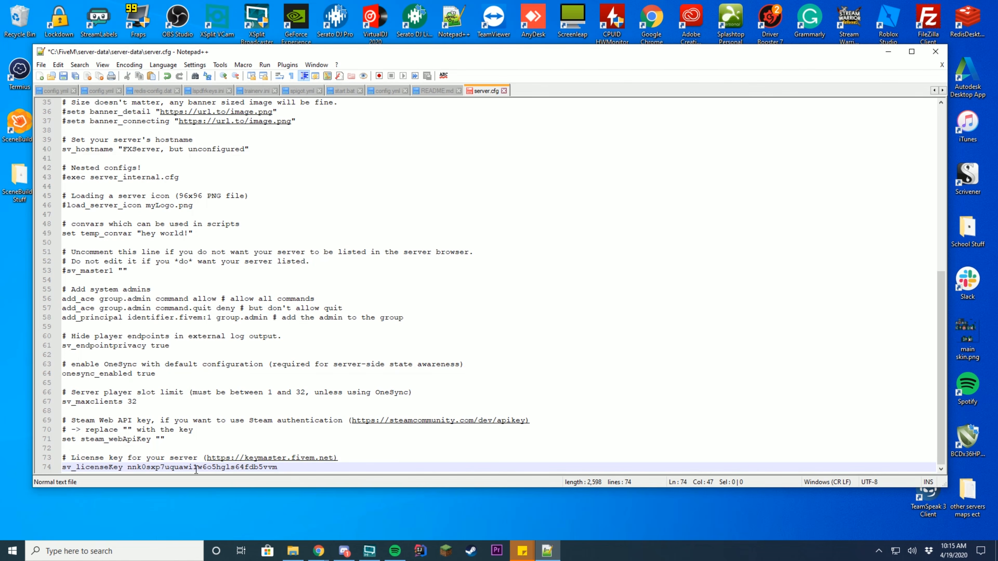
key(ctrl+s)
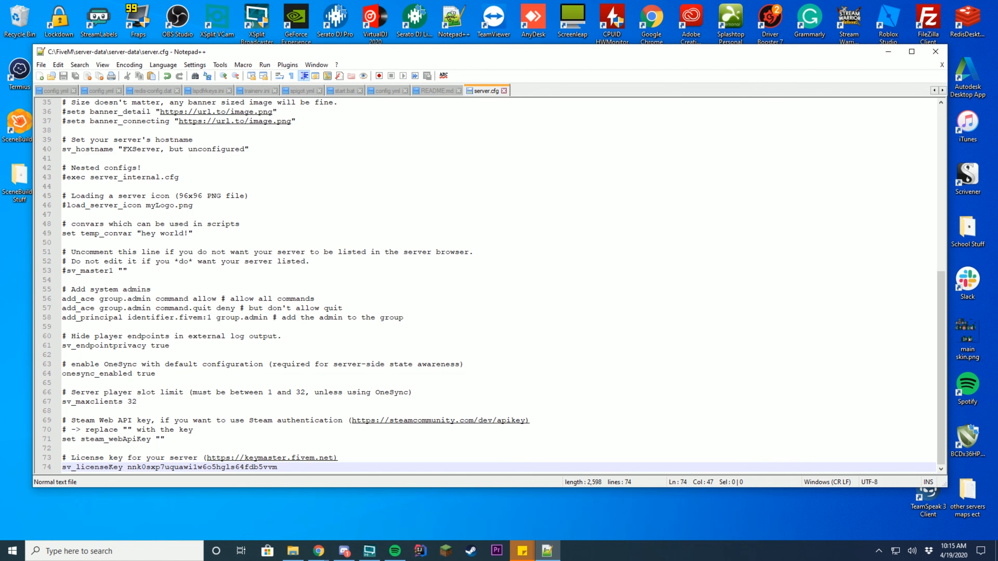
- Check in the FiveM setup docs how the example licenseKeyGoesHere value is quoted
mouse_move(319, 550)
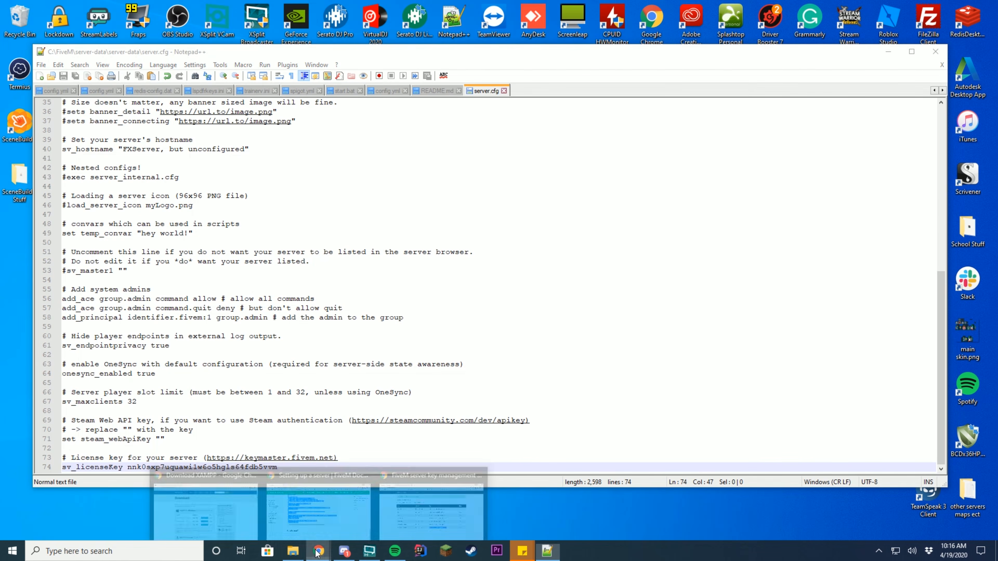
click(330, 506)
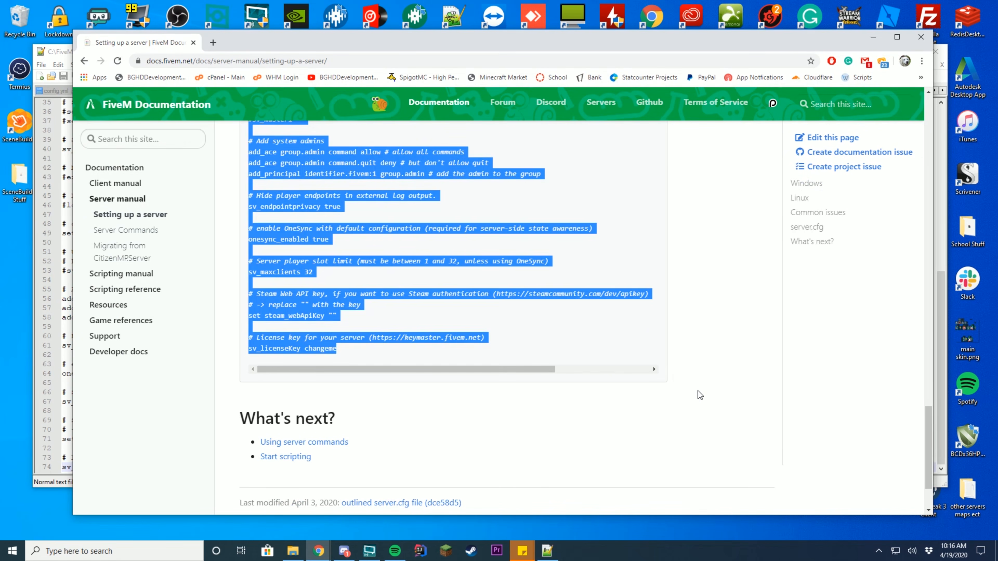
click(720, 386)
scroll(720, 385, up, 15)
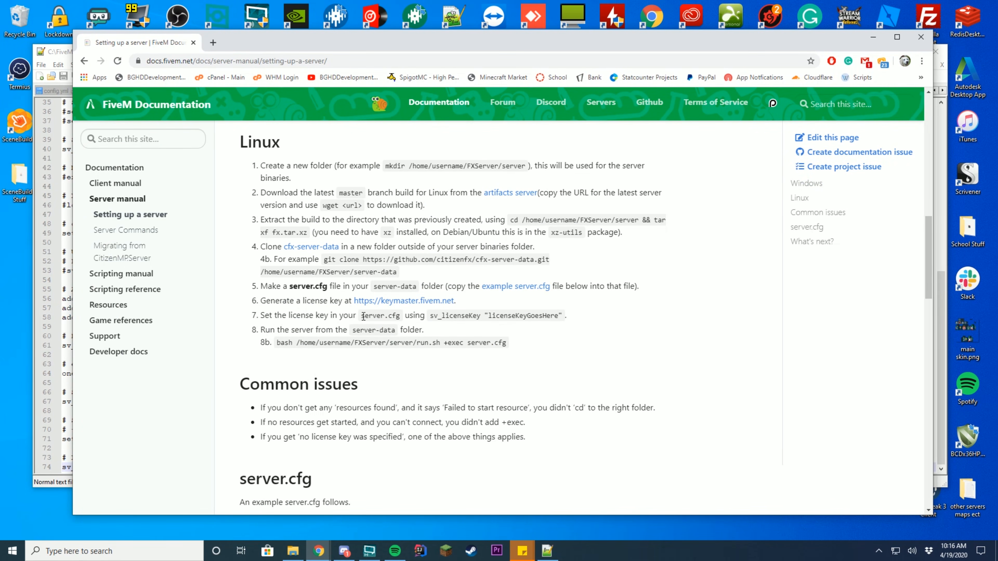
drag(481, 317, 573, 316)
click(625, 328)
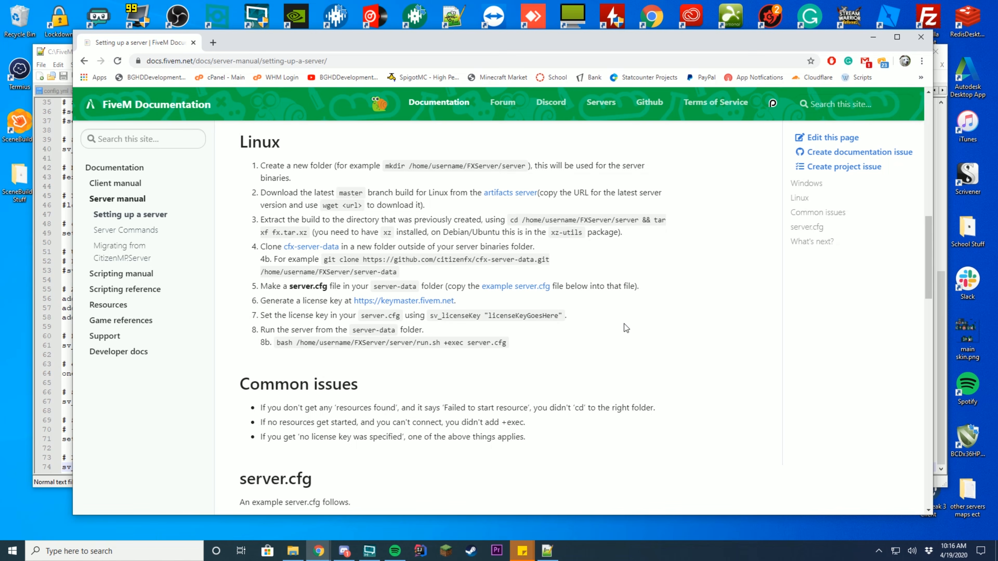
double_click(560, 316)
click(608, 322)
- Wrap the license key in double quotes and save server.cfg again
click(881, 39)
text(")
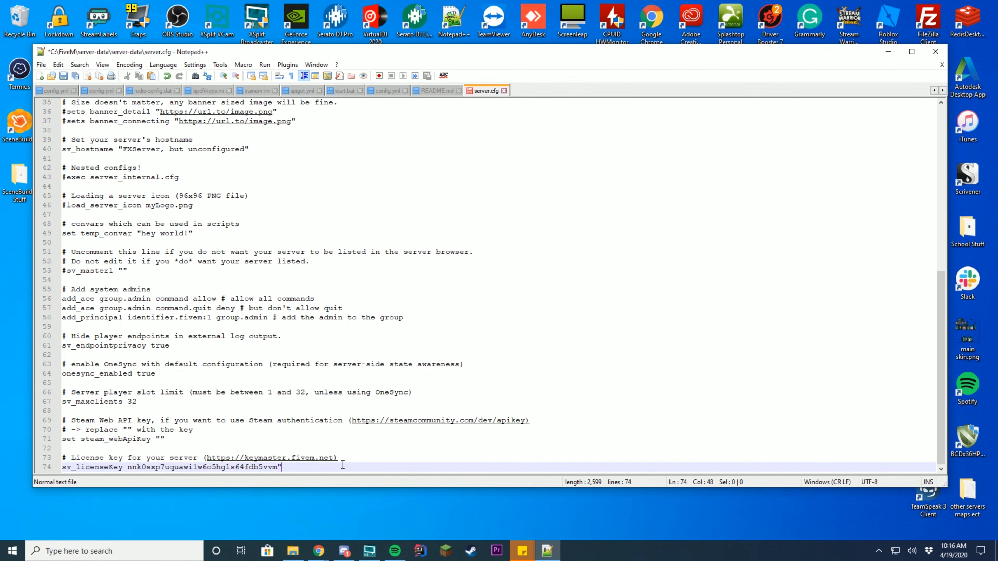
click(128, 467)
text(")
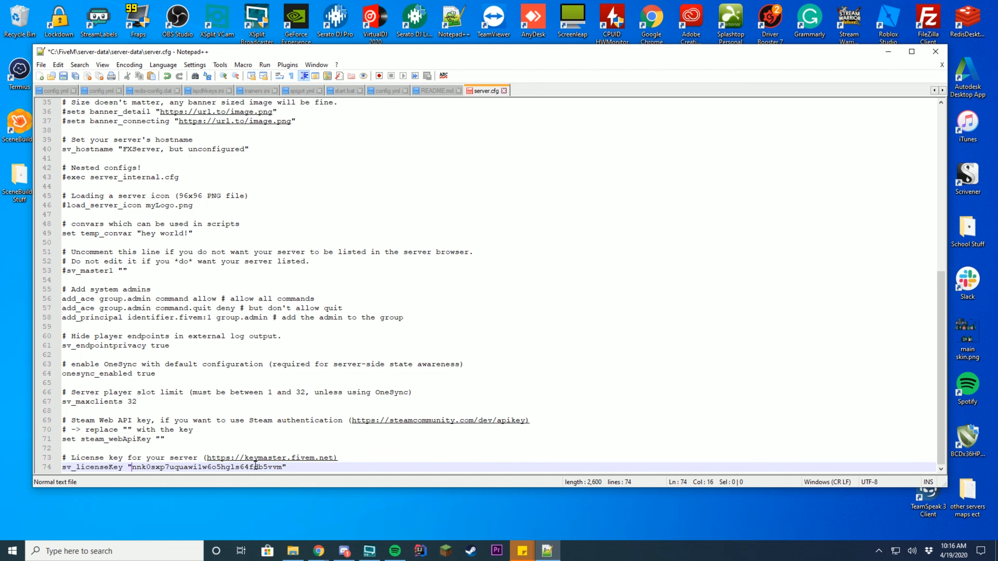
key(End)
key(ctrl+s)
click(318, 551)
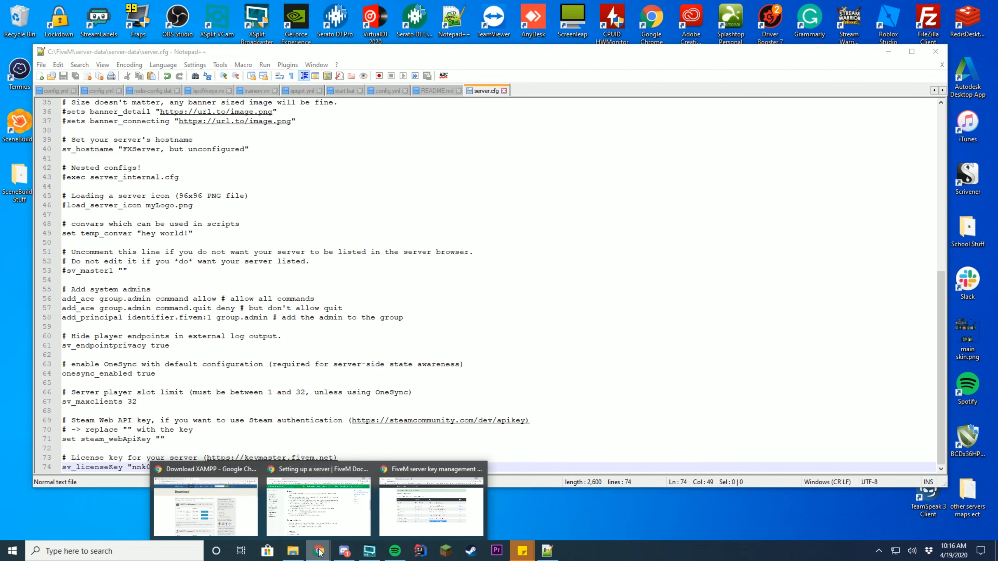
click(318, 507)
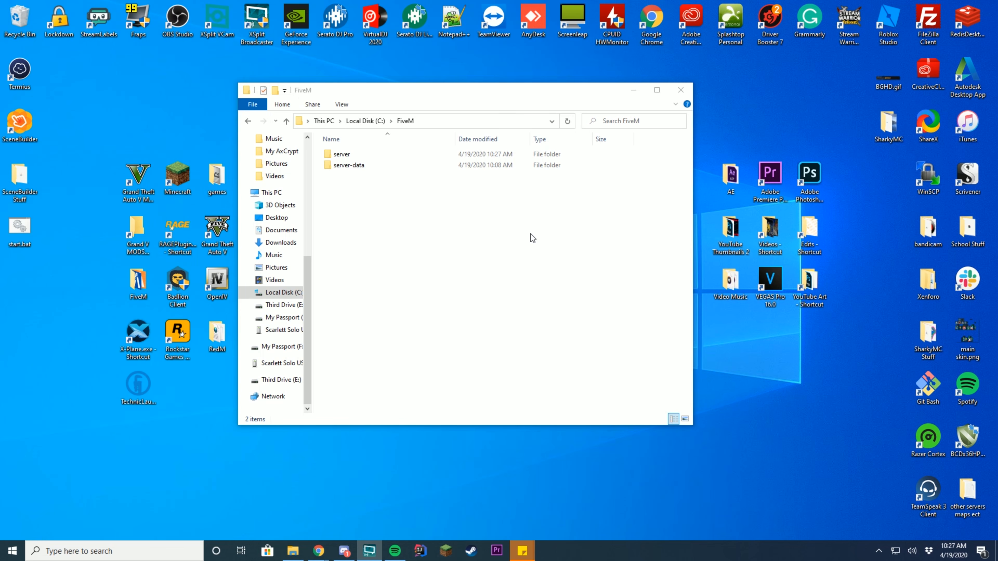
- Create start.bat from a new text document in the server folder and open it in Notepad++
double_click(383, 155)
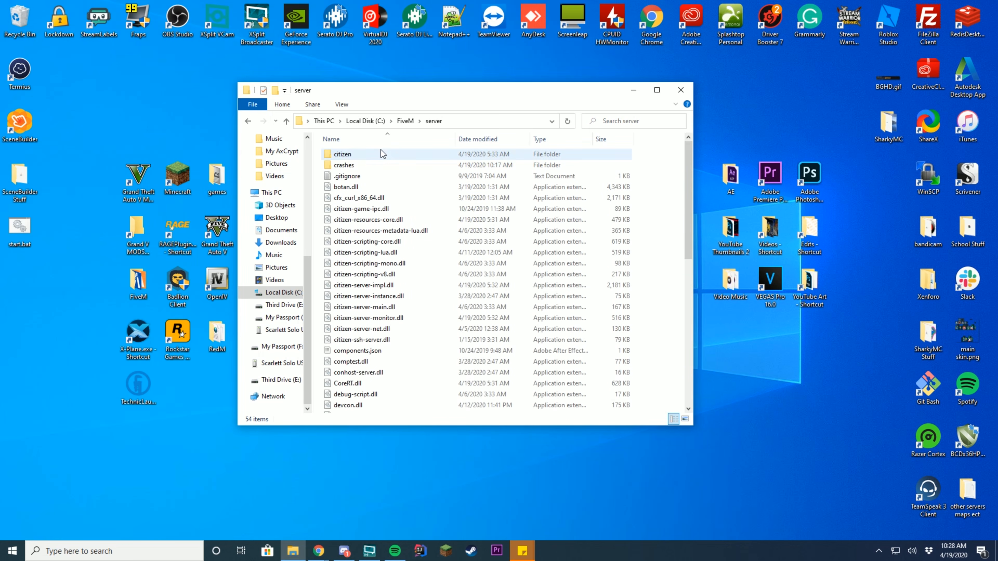
scroll(661, 356, down, 4)
right_click(661, 351)
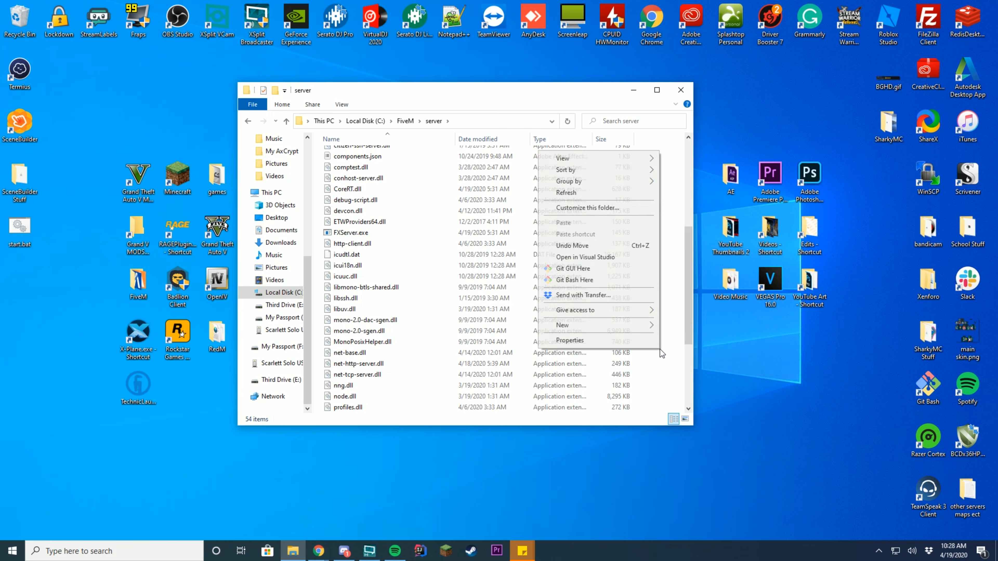
mouse_move(622, 325)
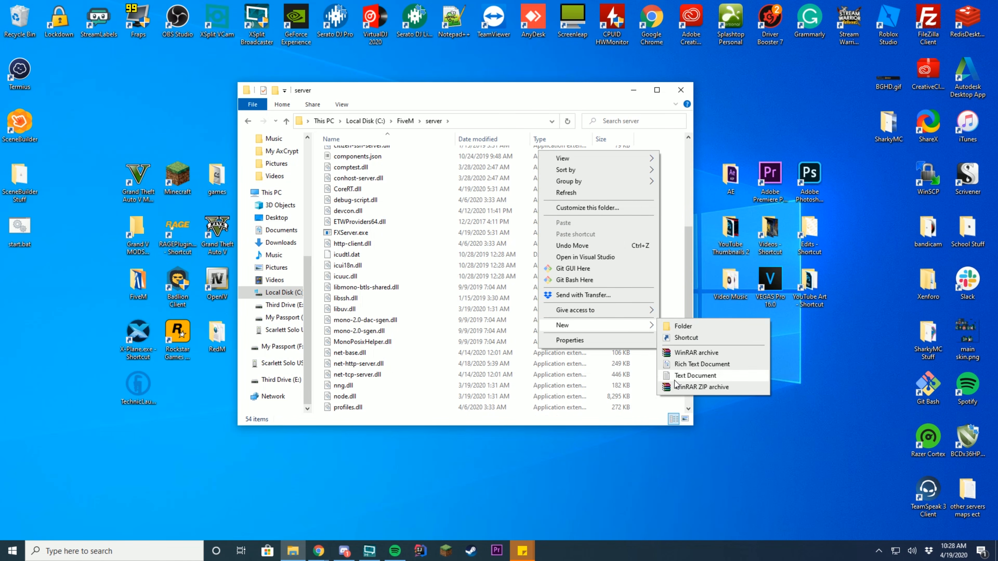
click(695, 375)
text(start.txt)
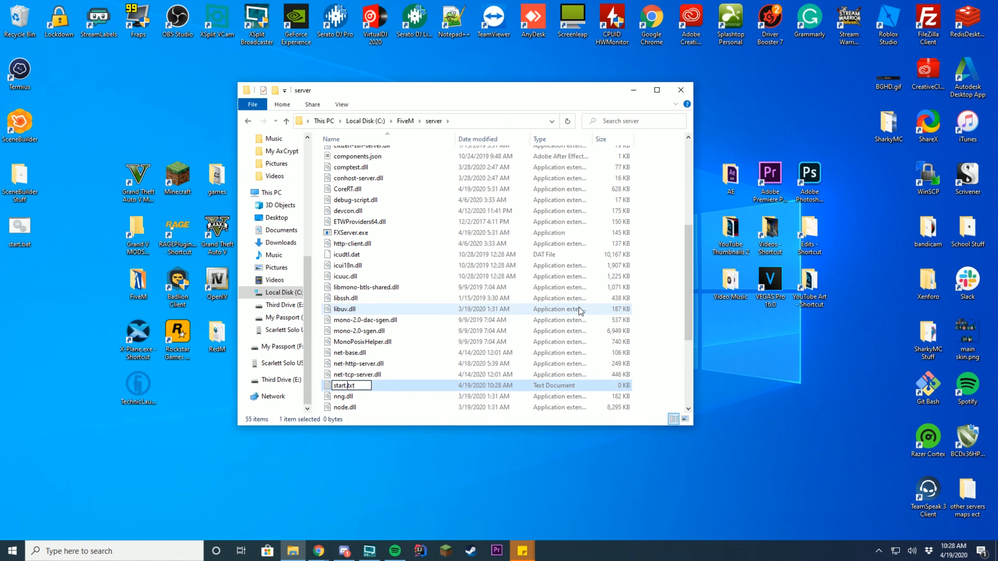
key(BackSpace)
key(BackSpace)
key(BackSpace)
text(bat)
key(Return)
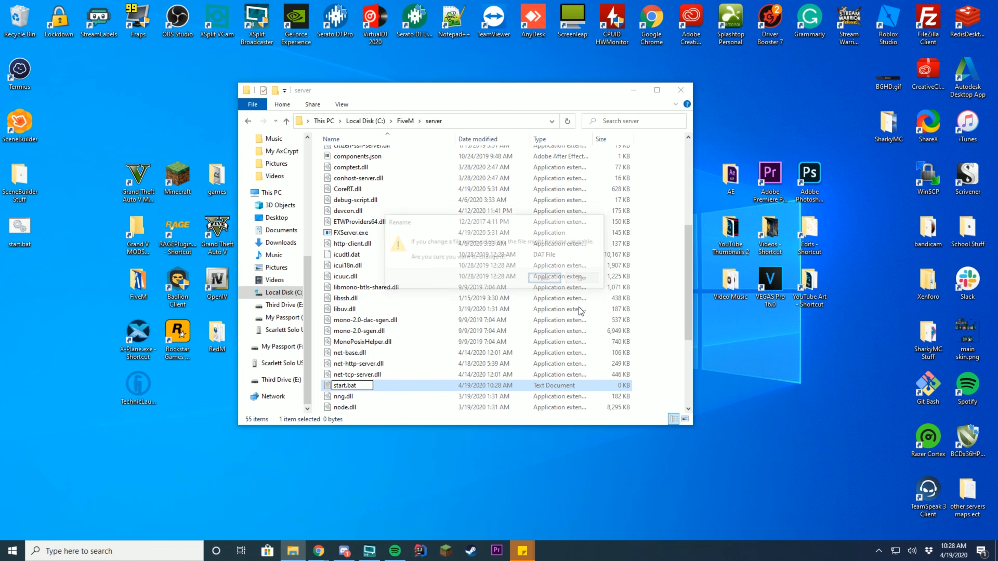
click(546, 279)
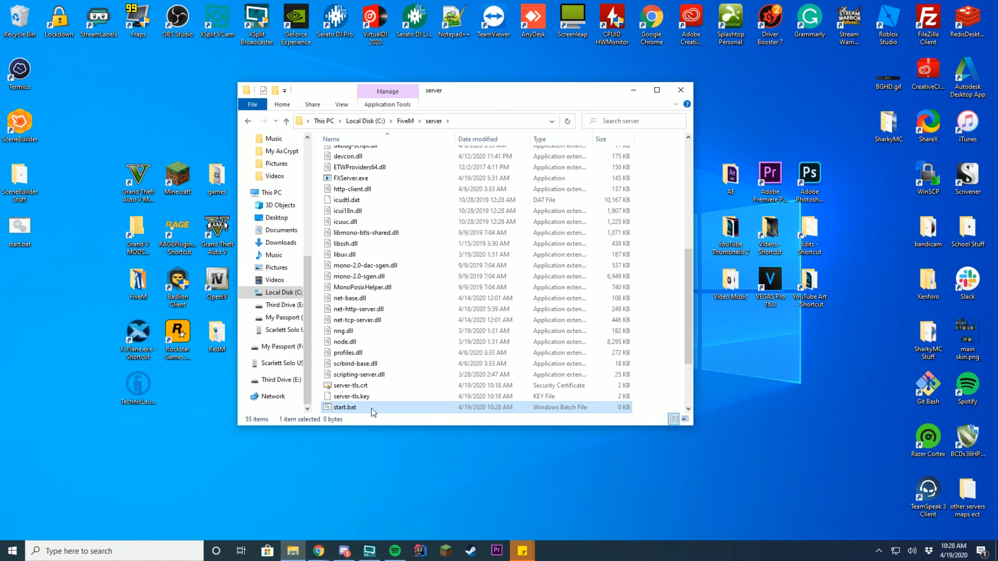
right_click(373, 410)
click(296, 192)
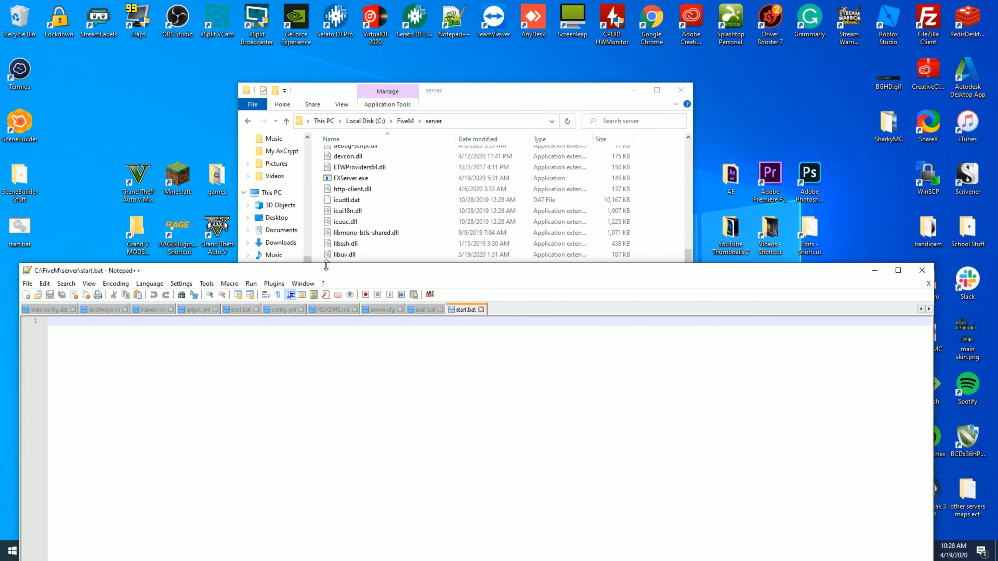
- Write line 1 as cd /d C:\FiveM\server-data\server-data, copying the path from Explorer, and save
drag(327, 273, 370, 101)
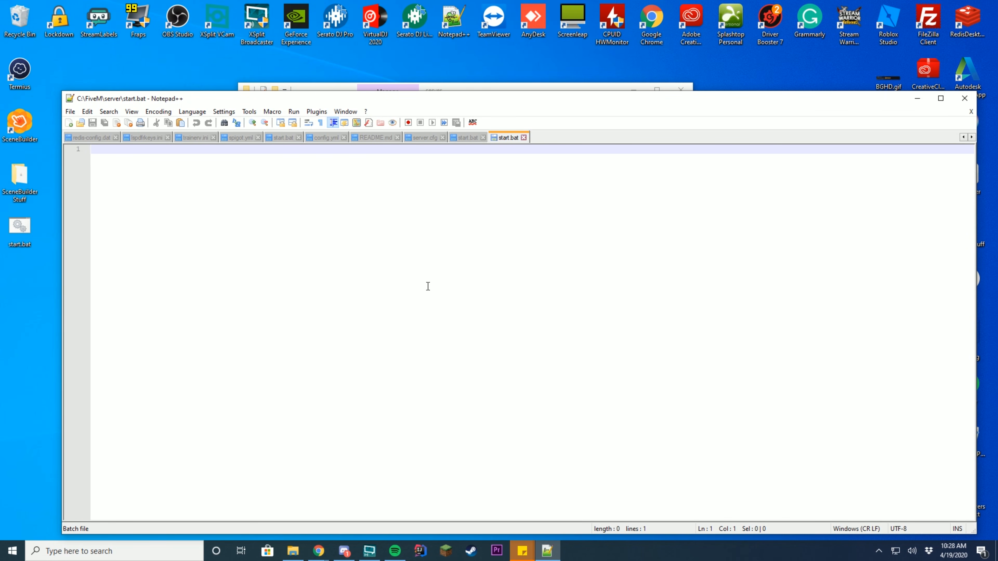
text(cd /d)
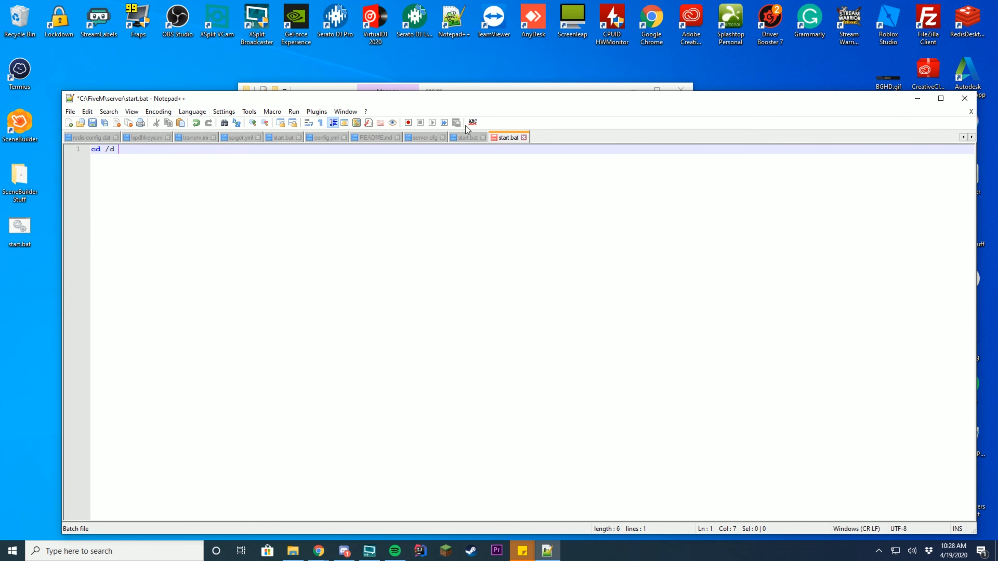
drag(515, 103, 506, 188)
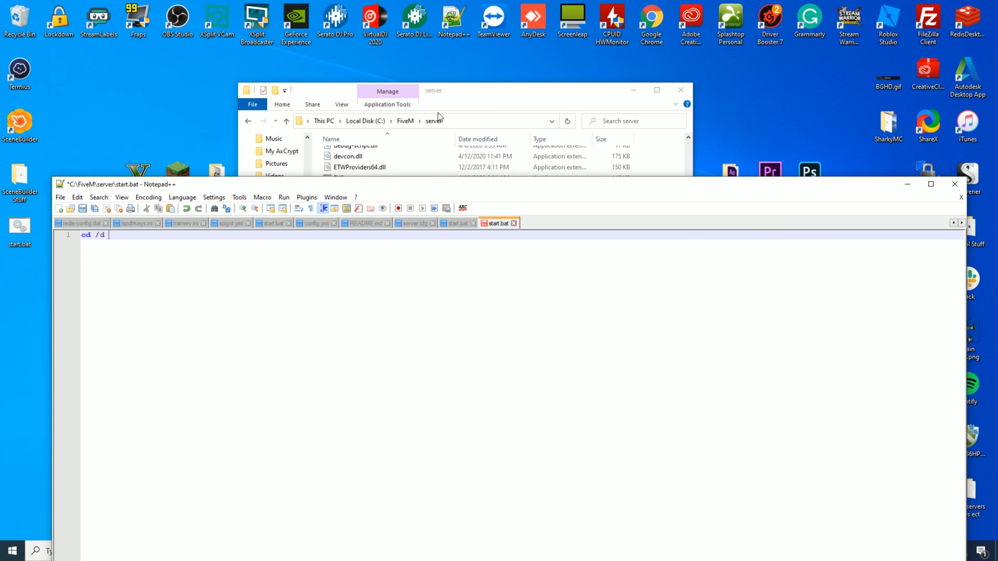
click(493, 101)
click(405, 120)
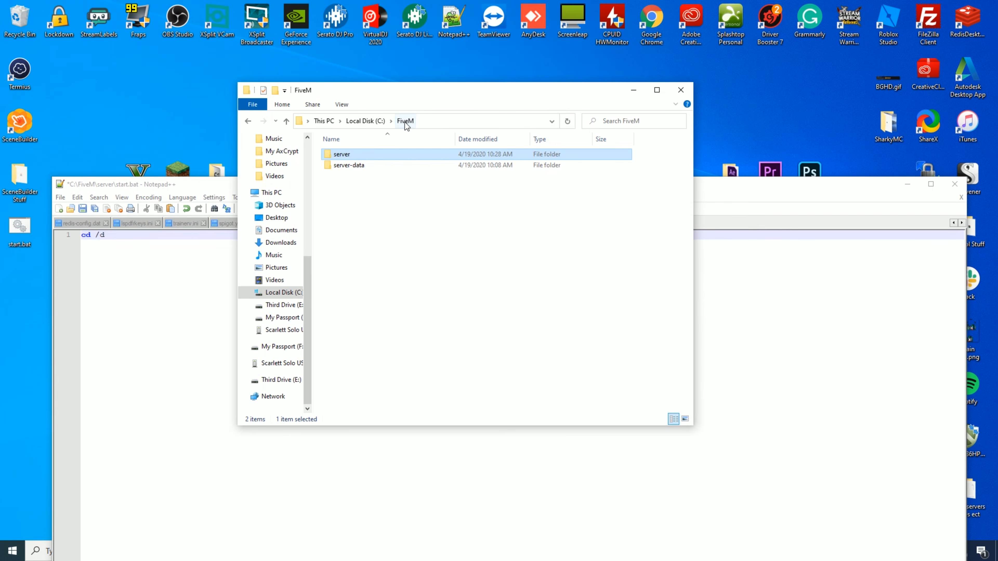
double_click(365, 168)
double_click(367, 155)
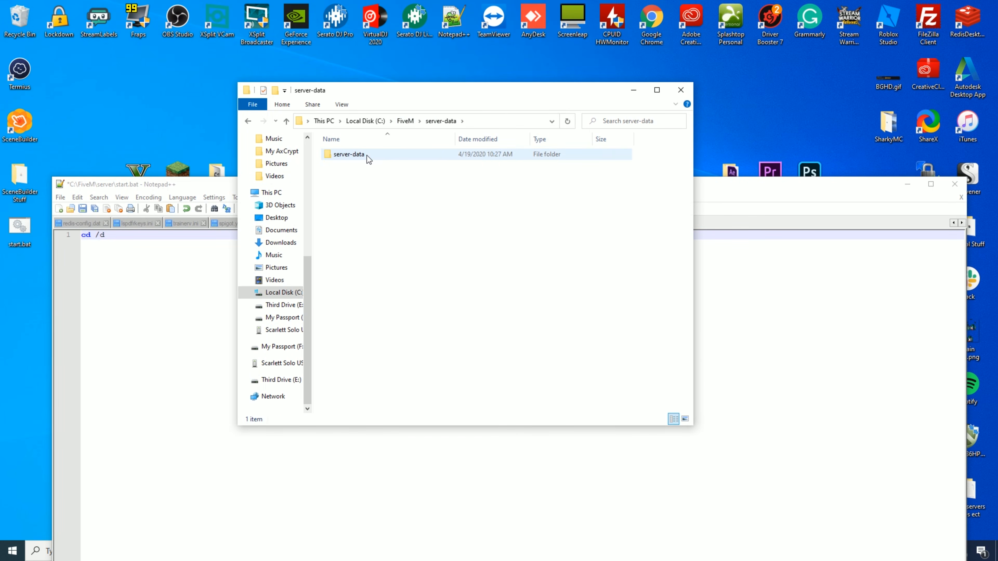
click(523, 124)
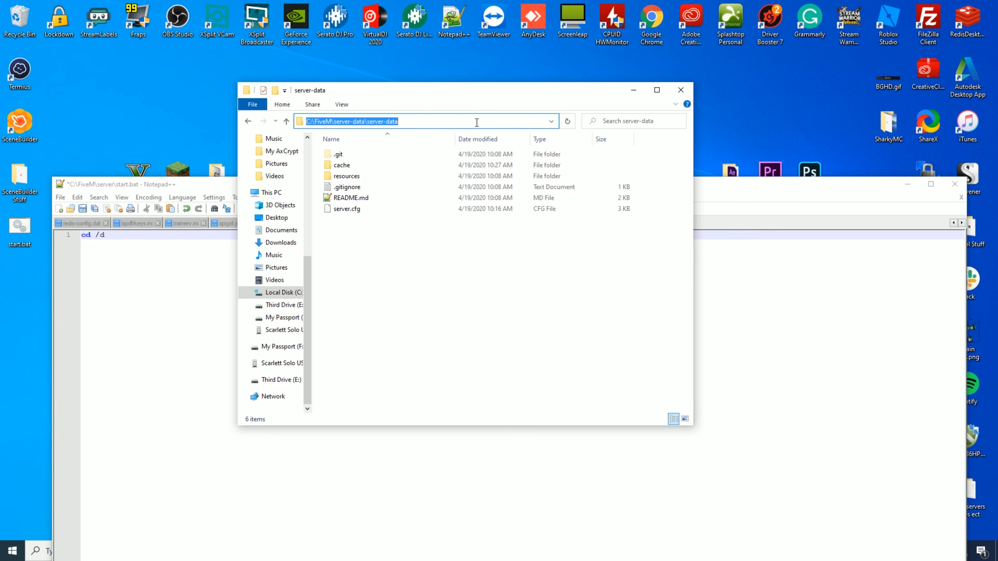
key(ctrl+c)
click(711, 260)
key(ctrl+v)
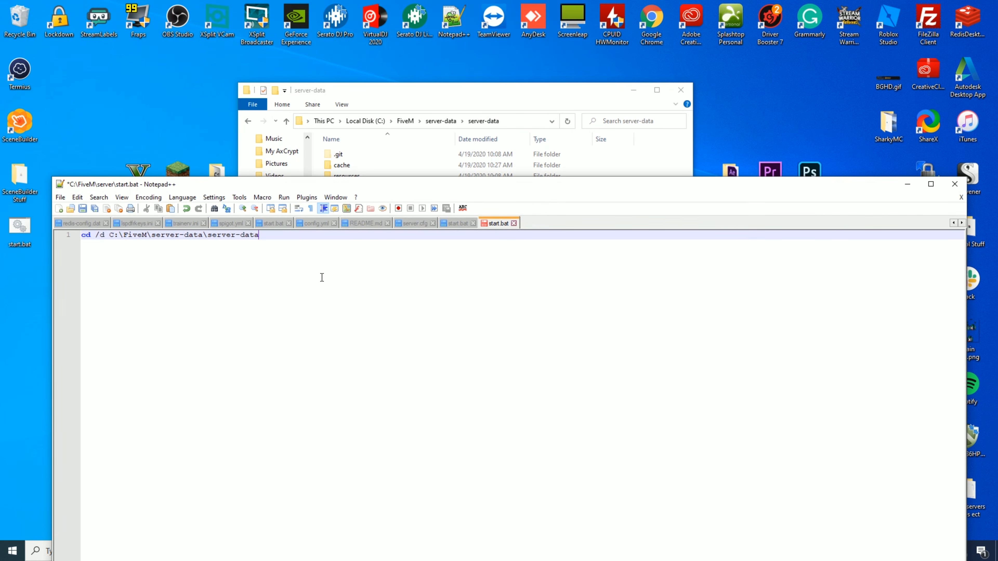
key(ctrl+s)
- Begin line 2 with the C:\FiveM\server path copied from Explorer's address bar
key(Return)
click(442, 121)
click(403, 120)
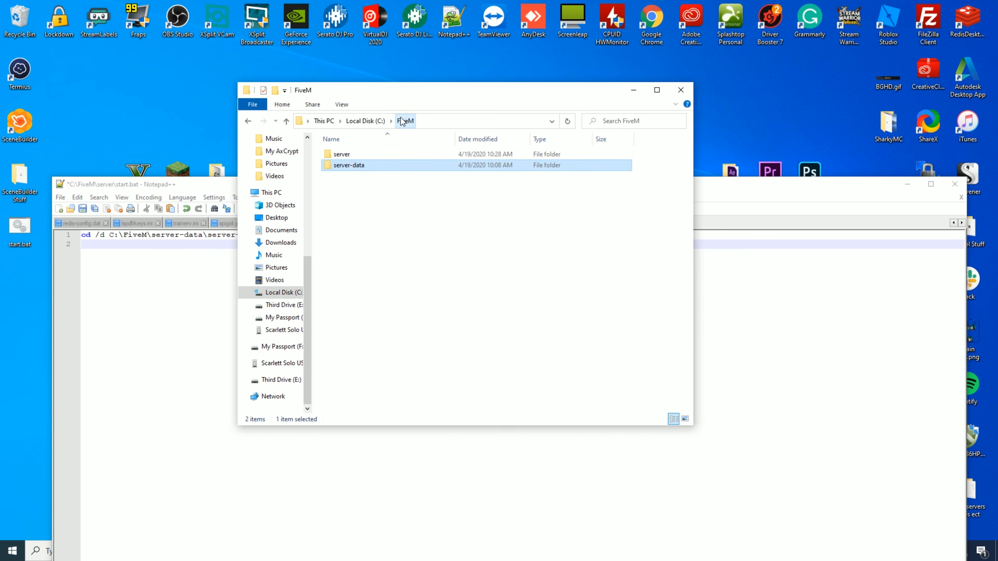
double_click(369, 155)
click(472, 122)
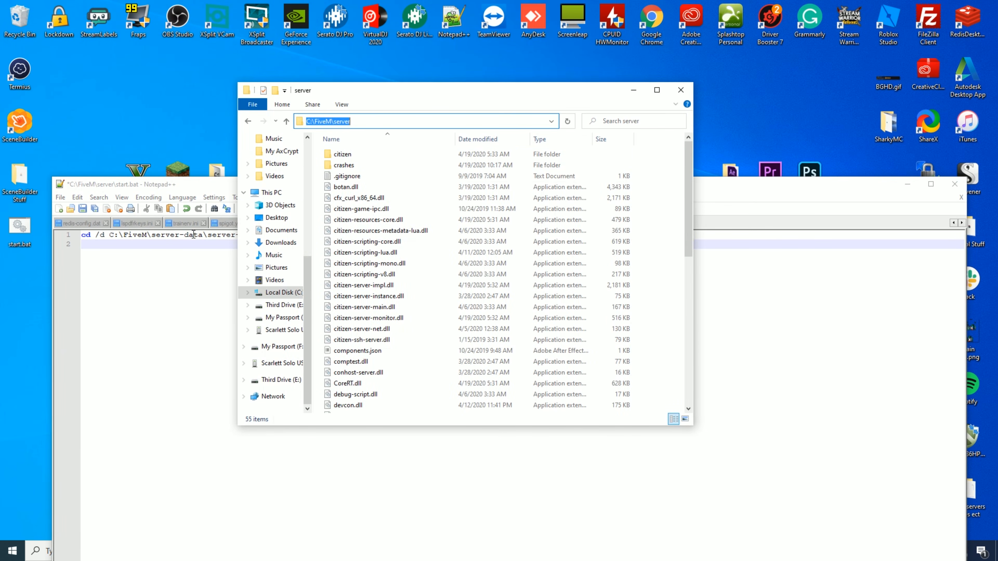
key(ctrl+c)
click(185, 244)
key(ctrl+v)
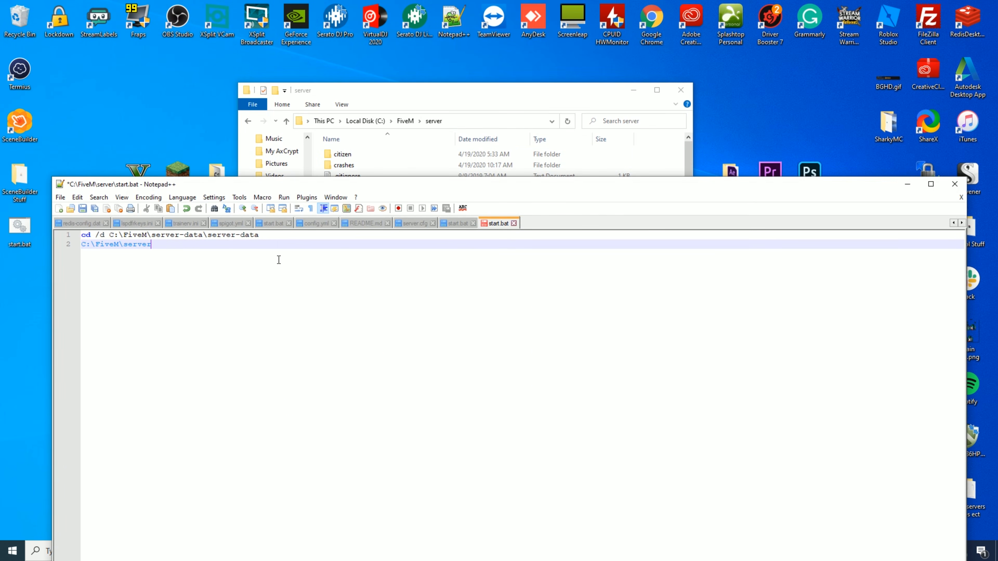
text(\)
- Finish line 2 with FXServer.exe +exec server.cfg and save start.bat
click(466, 95)
scroll(387, 314, down, 6)
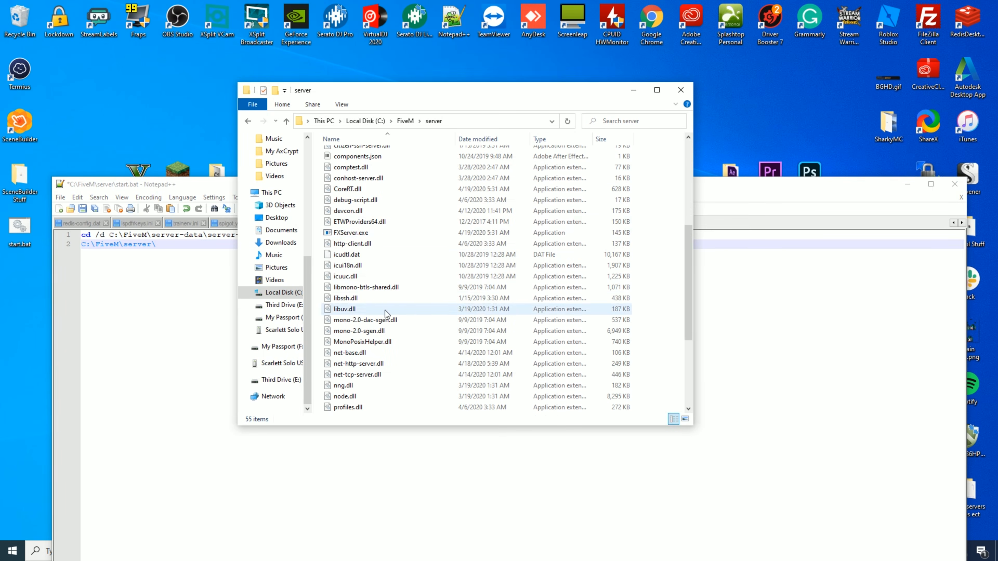
click(218, 244)
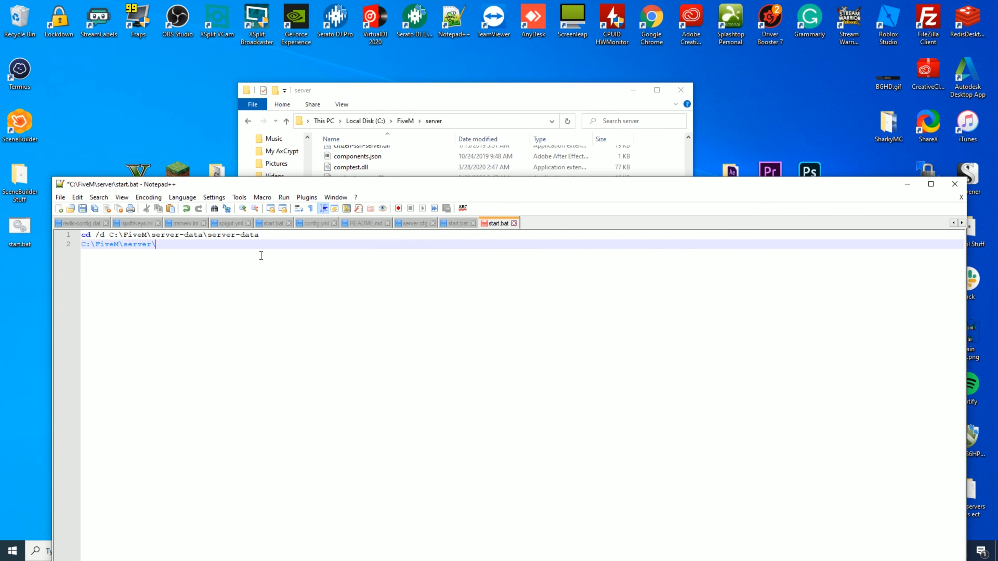
text(FXServer.exe +exceserver.c)
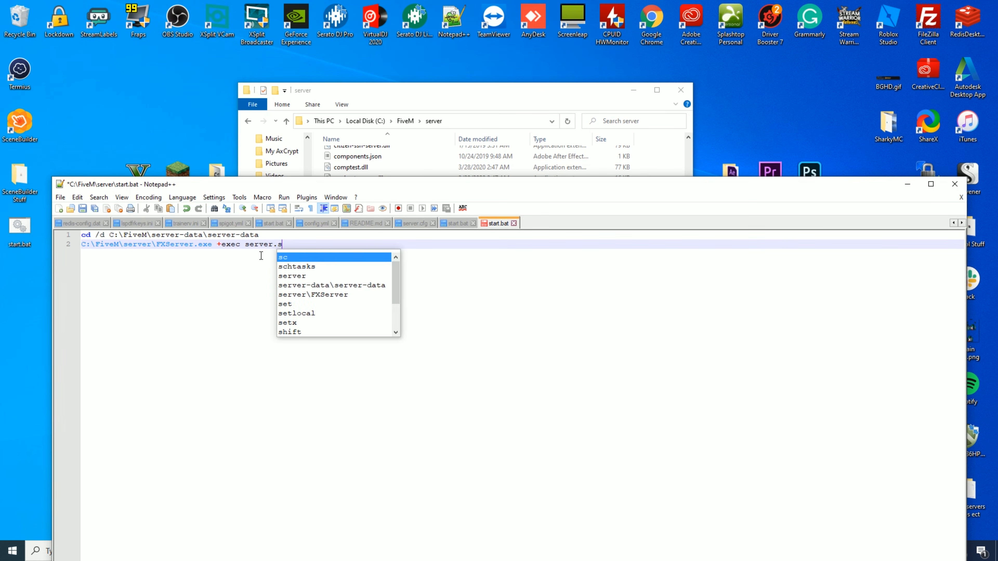
text(fg)
key(ctrl+s)
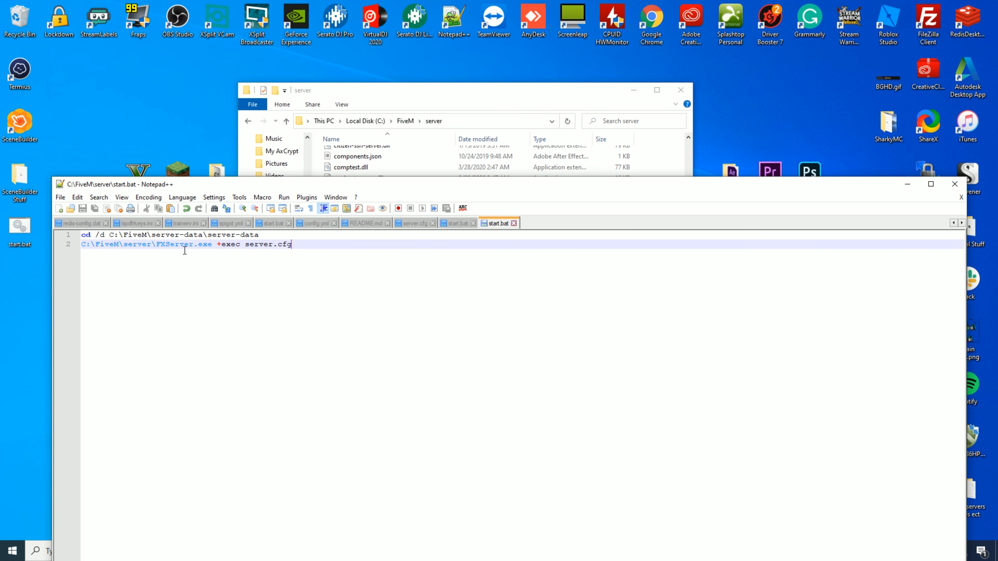
click(465, 102)
- Browse the server-data and server folders to check their contents
click(405, 121)
double_click(389, 165)
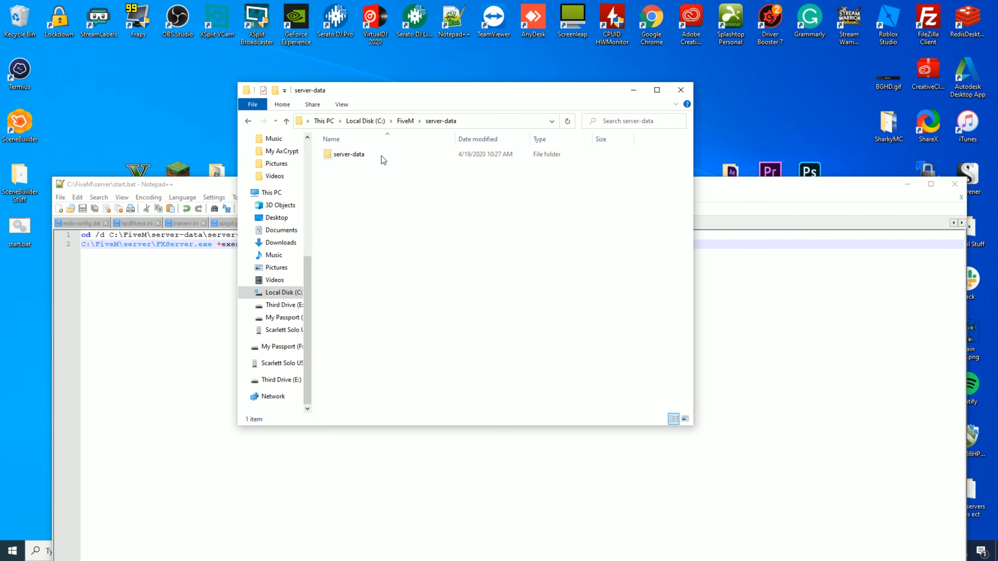
double_click(377, 153)
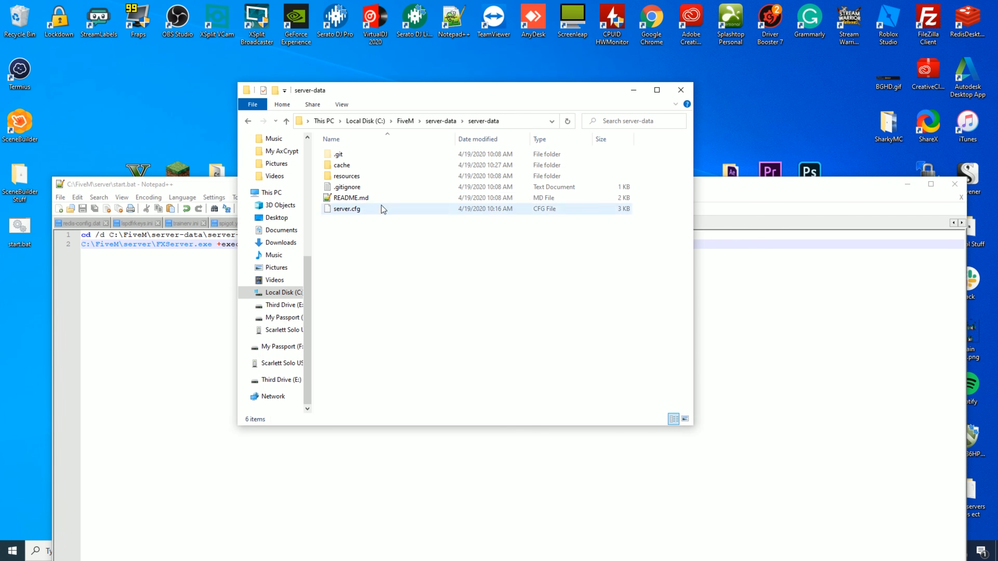
click(431, 125)
click(404, 122)
double_click(372, 154)
scroll(432, 243, down, 5)
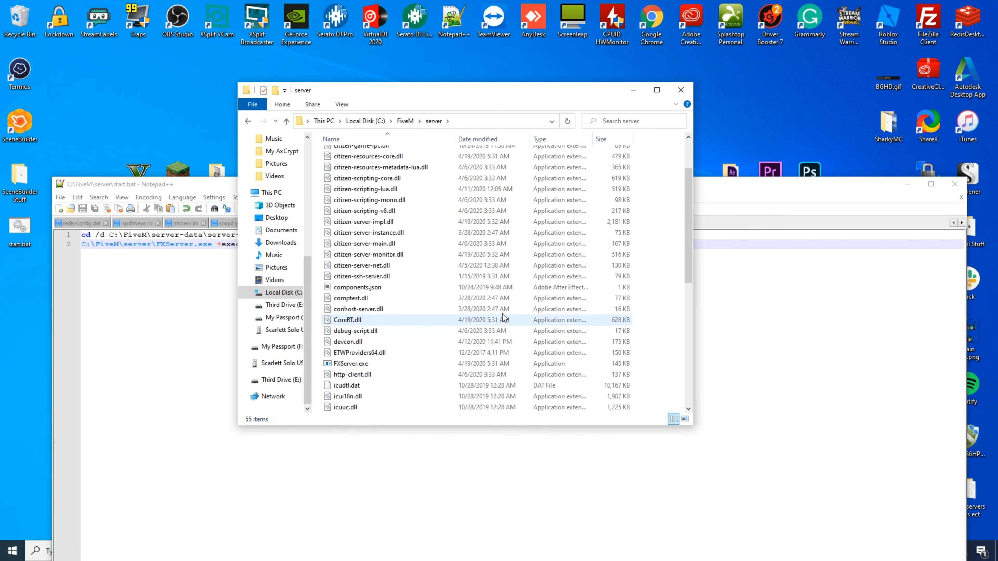
scroll(502, 318, down, 3)
scroll(503, 326, up, 10)
click(405, 121)
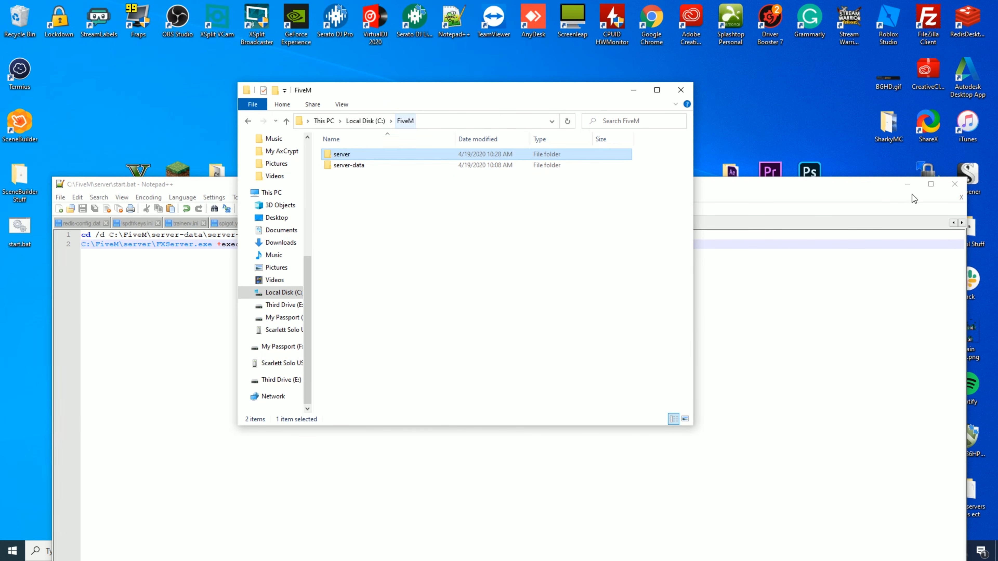
- Close Notepad++ and delete the old start.bat from the desktop
click(955, 184)
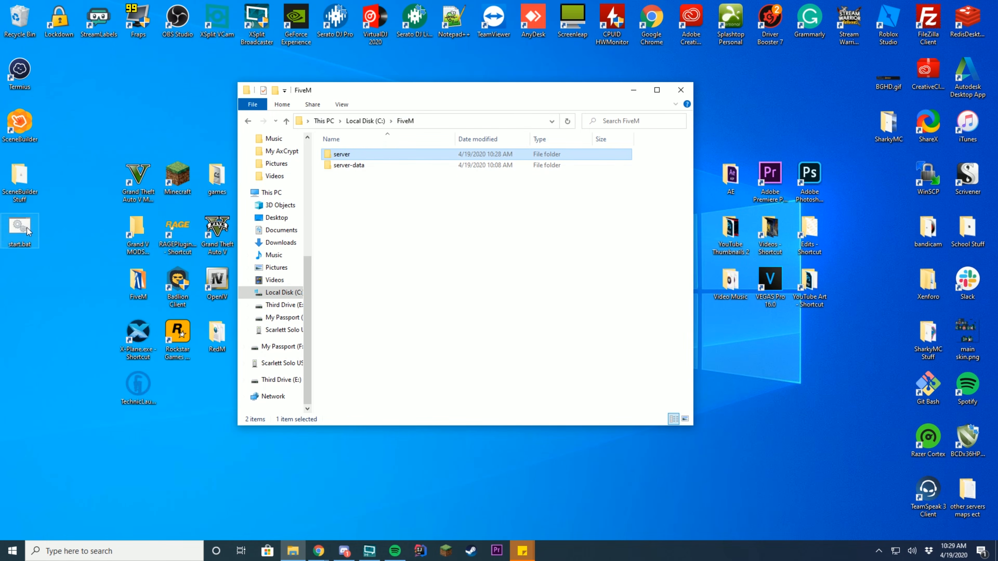
click(27, 227)
key(Delete)
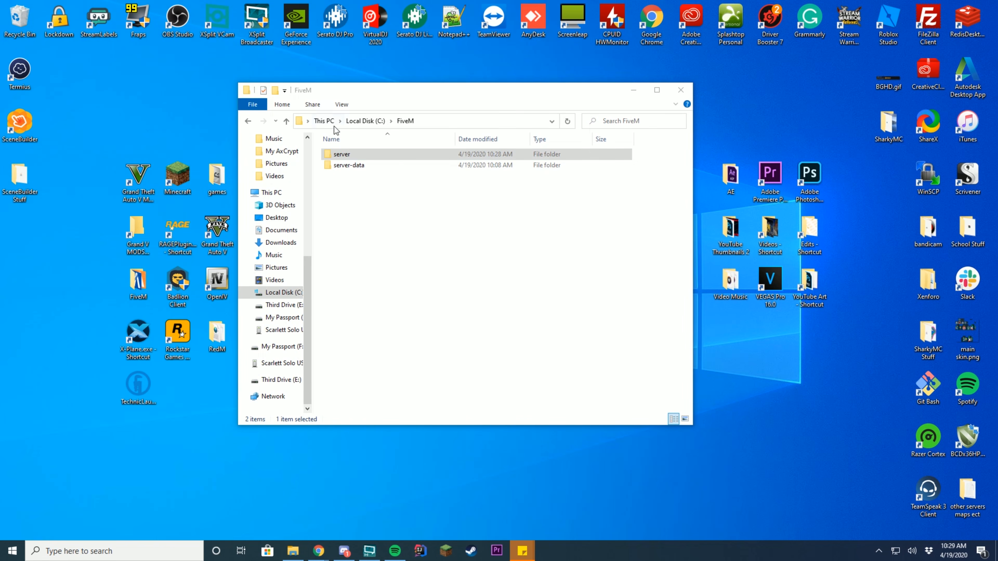
- Create a shortcut to server\start.bat on the desktop named FiveM Server
double_click(370, 155)
scroll(409, 250, down, 4)
scroll(410, 250, down, 5)
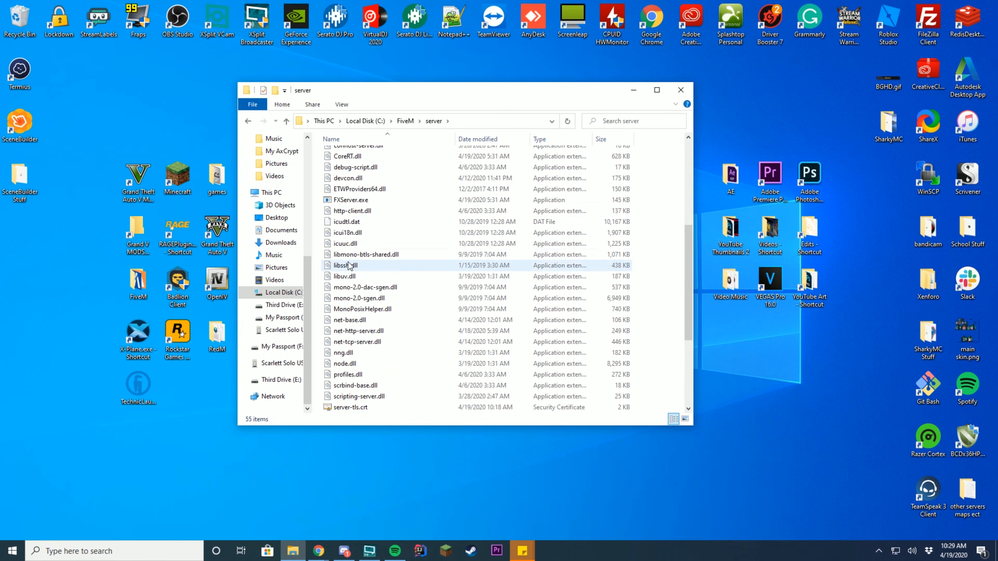
right_click(343, 320)
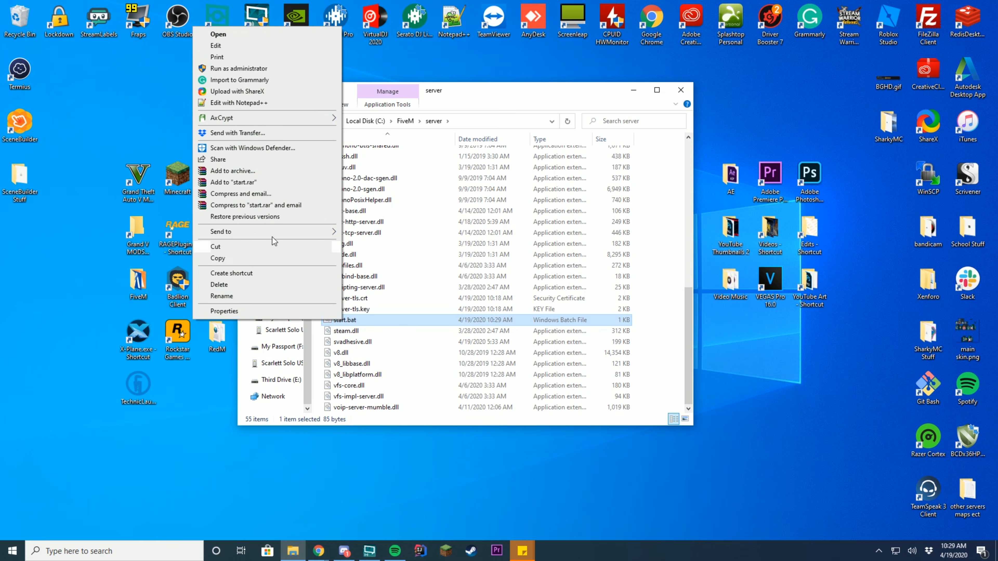
click(261, 273)
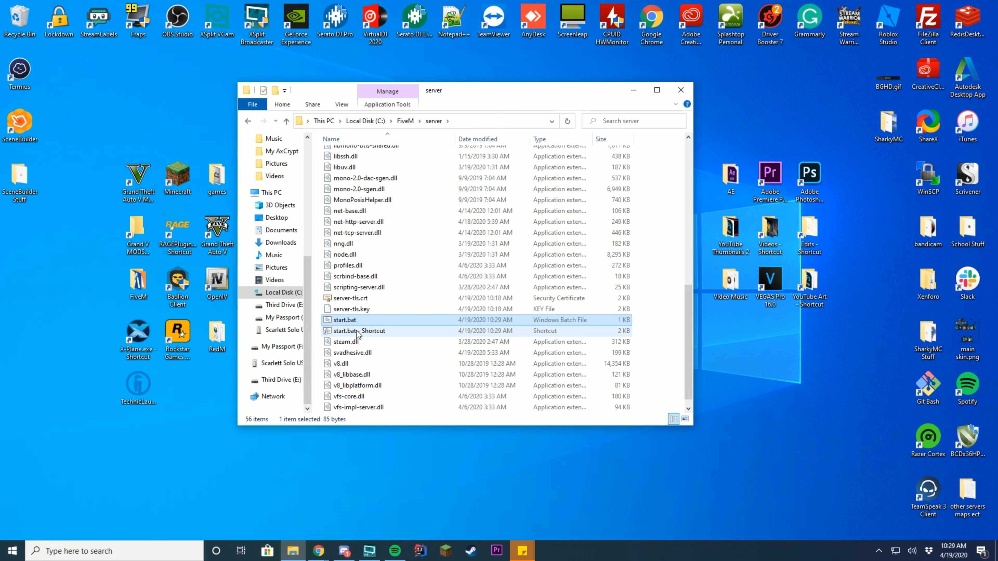
drag(348, 331, 29, 244)
right_click(29, 244)
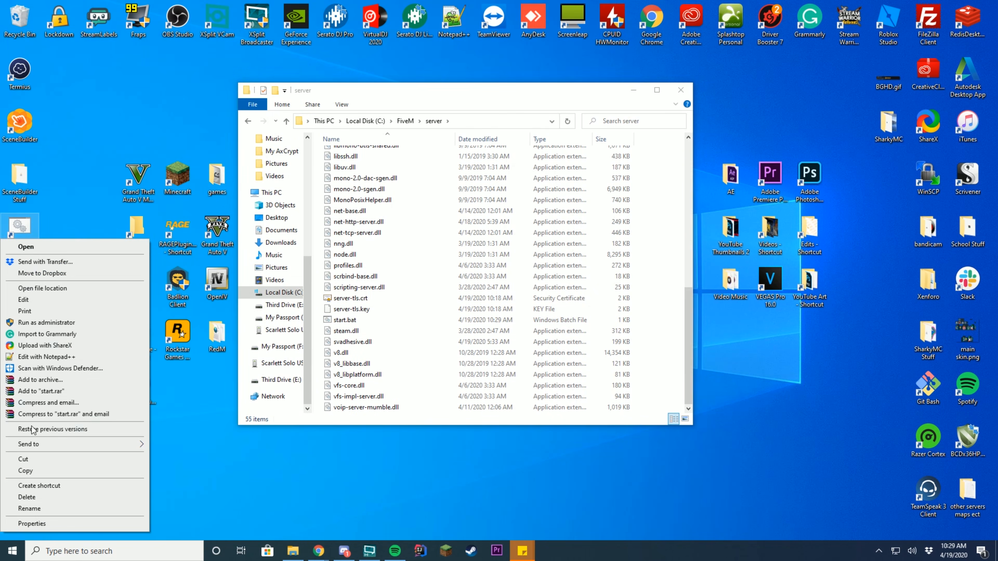
click(44, 512)
text(FiveM Server)
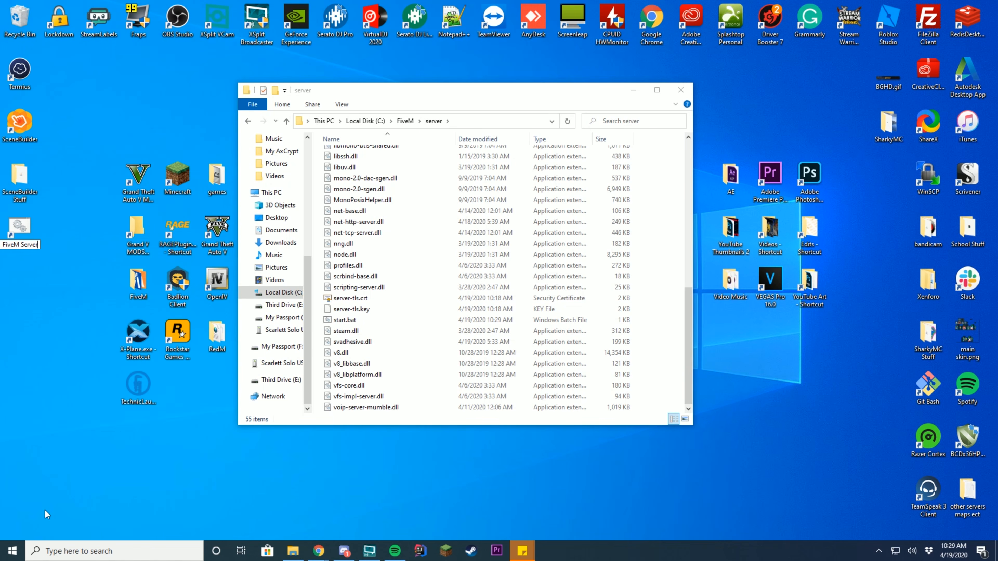
key(Return)
- Test-launch the FiveM Server shortcut, close its console, then reopen the server-data folder
double_click(20, 226)
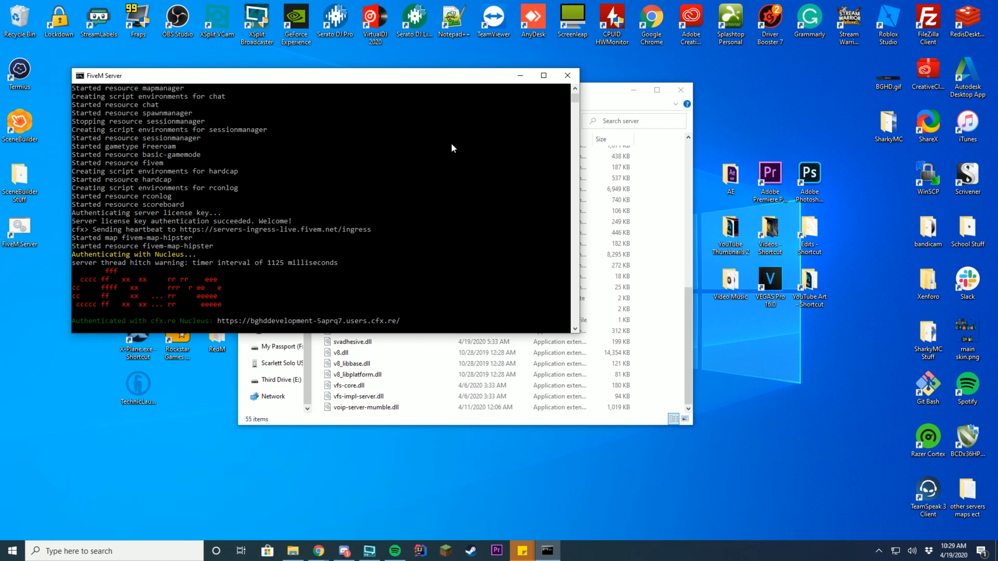
click(567, 75)
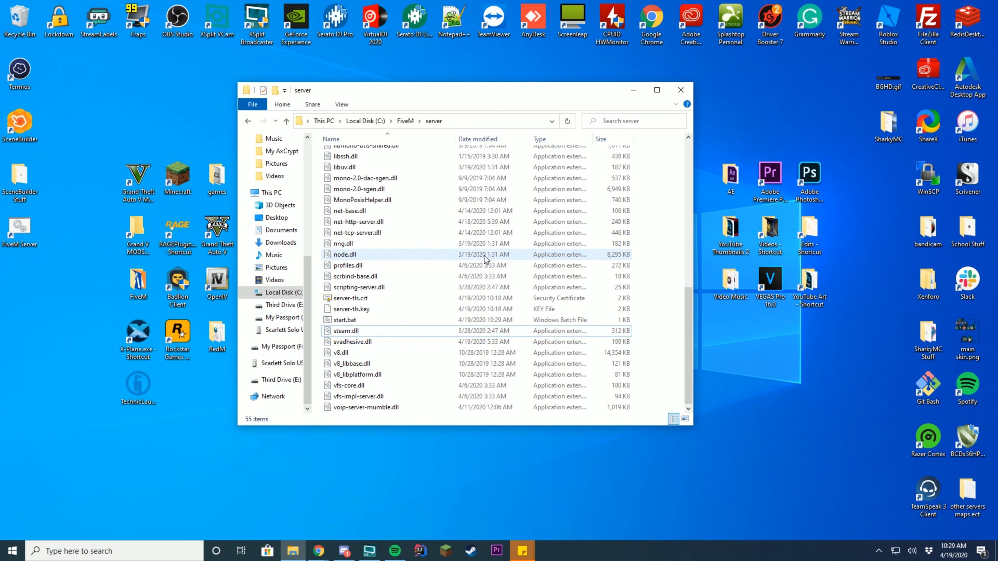
scroll(456, 197, up, 10)
click(405, 120)
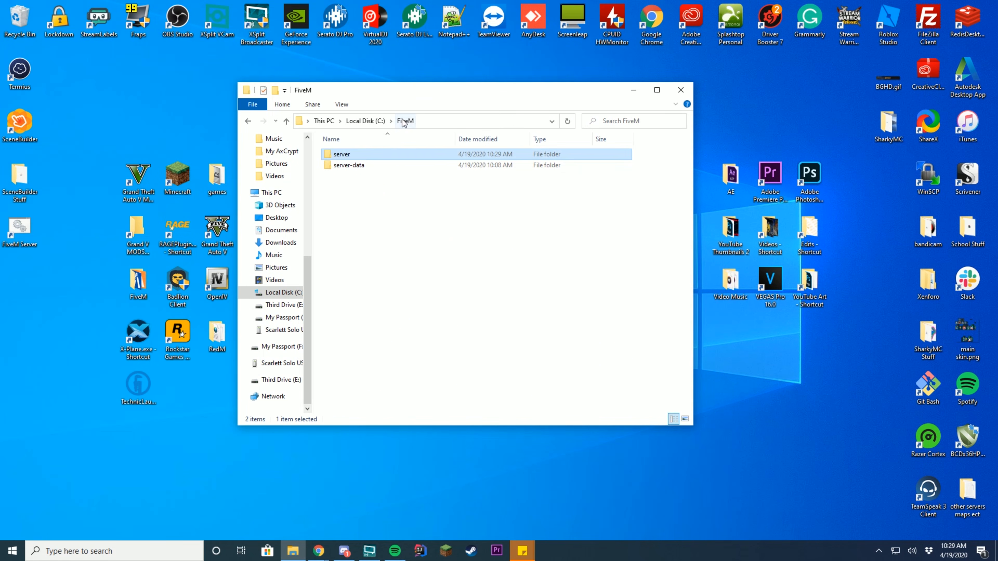
double_click(355, 165)
- Inspect the inner server-data folder's resources and server.cfg, then switch to Chrome's FivePD page
double_click(372, 155)
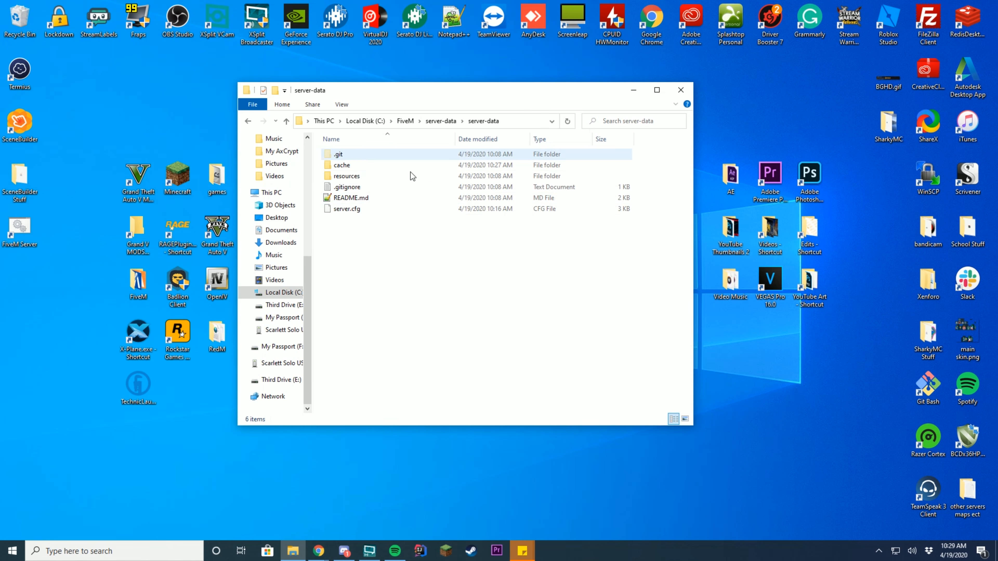
drag(470, 100, 563, 111)
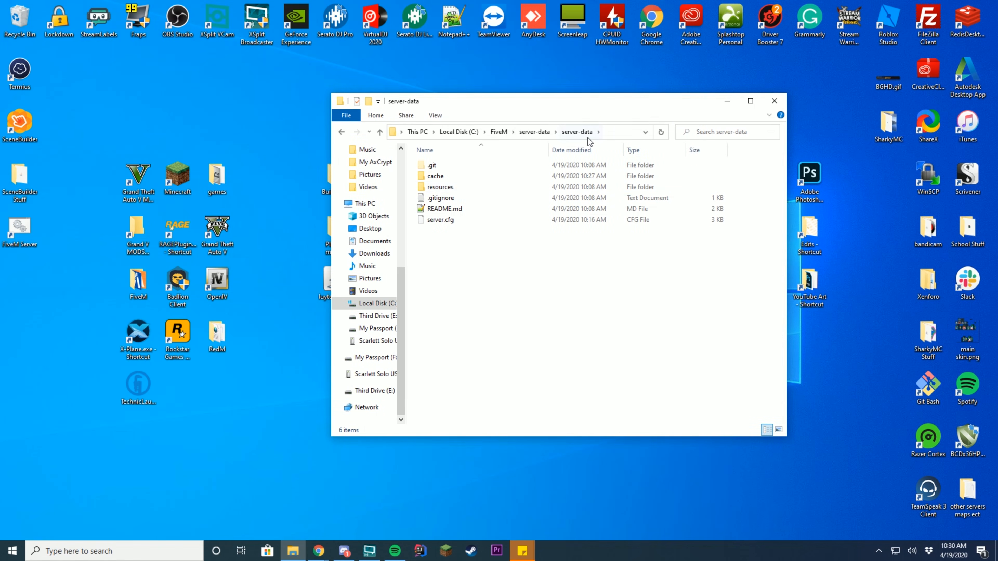
double_click(442, 188)
drag(495, 274, 496, 162)
click(501, 192)
click(543, 134)
click(451, 220)
click(475, 260)
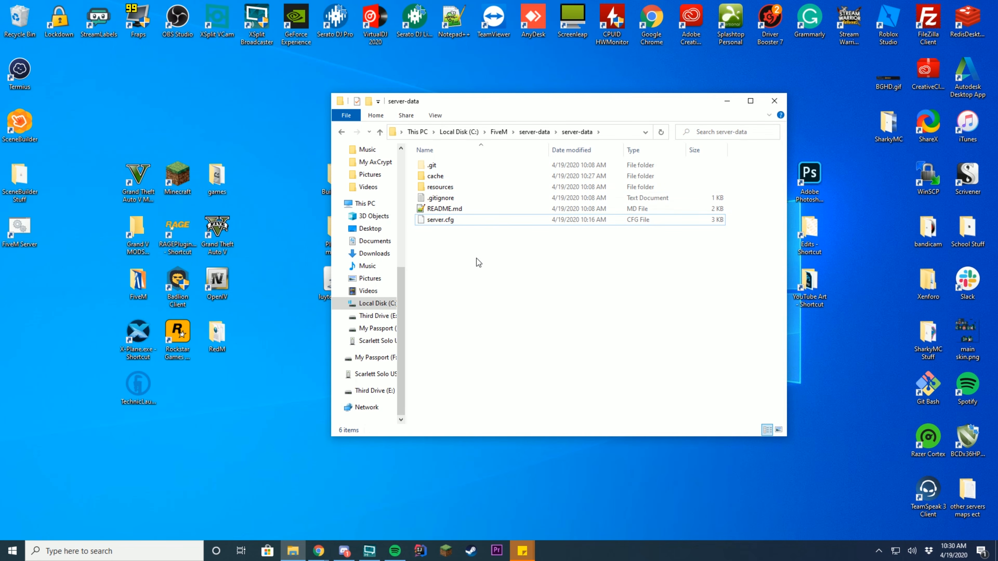
key(alt+Tab)
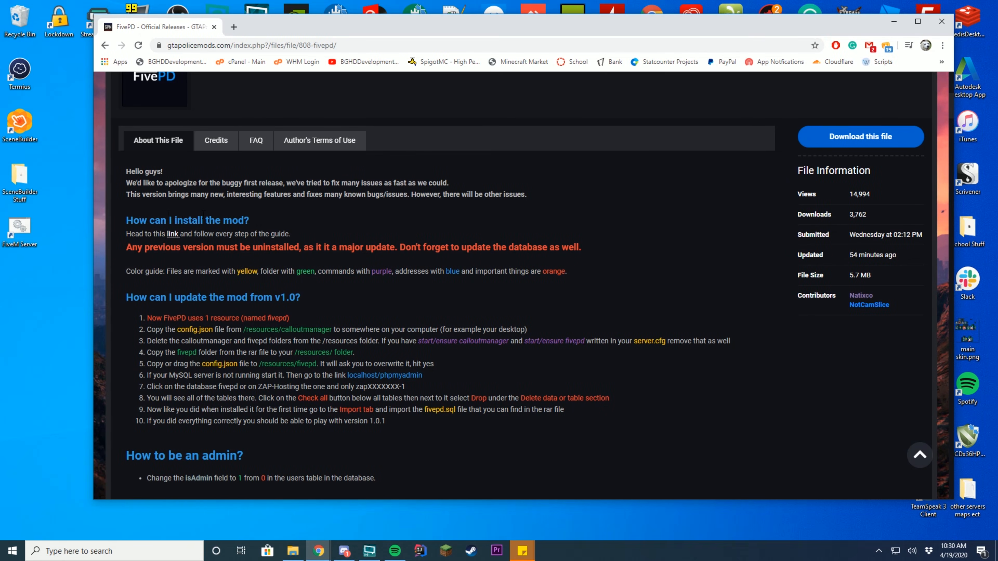
right_click(173, 236)
click(196, 242)
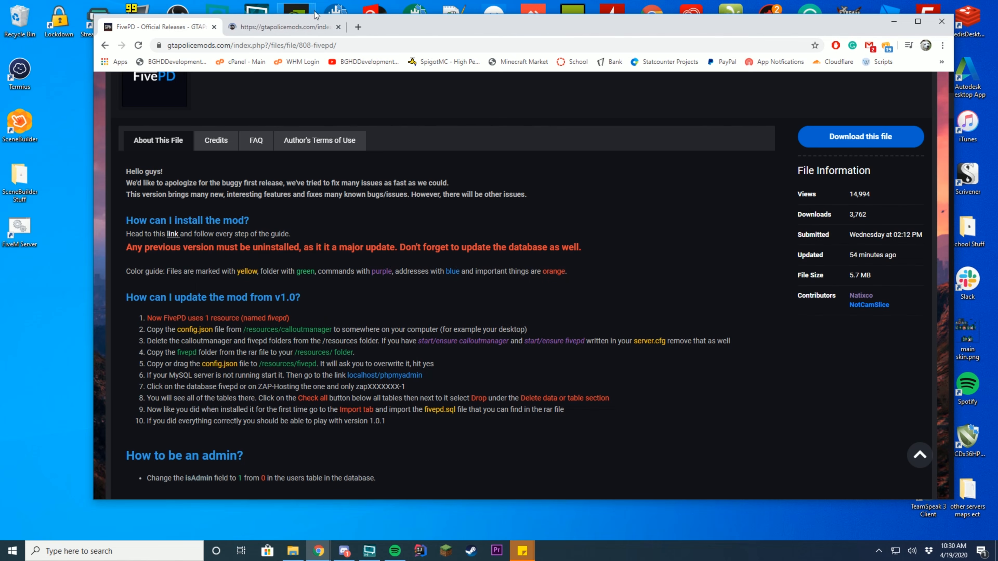
click(283, 27)
scroll(625, 329, down, 5)
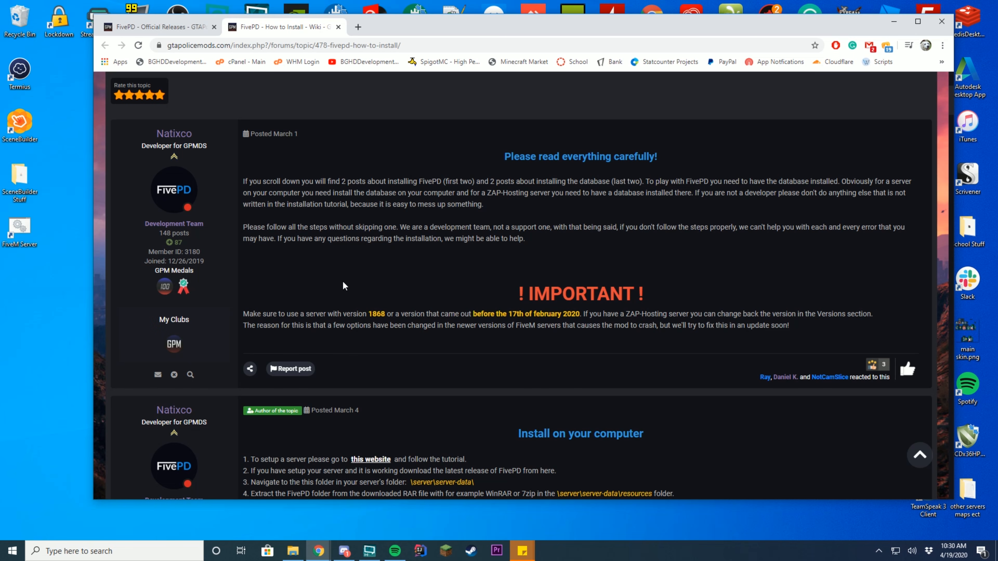
scroll(342, 281, down, 8)
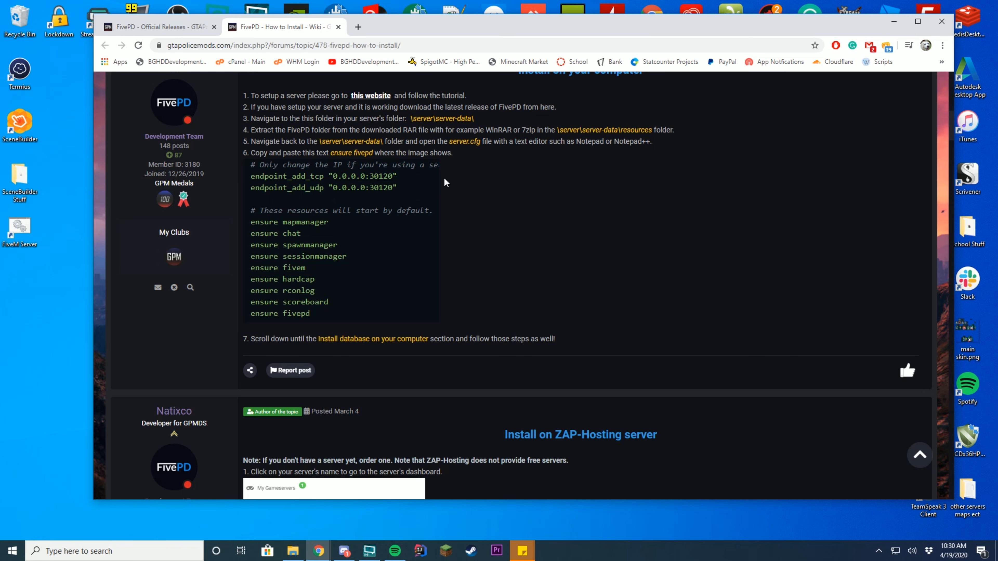
scroll(376, 232, down, 18)
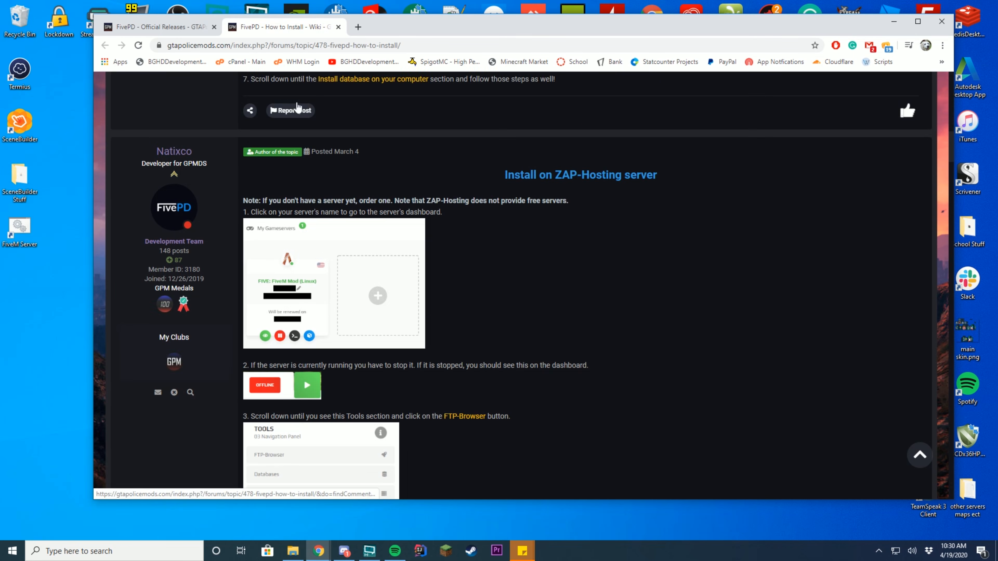
scroll(476, 227, down, 10)
scroll(545, 279, up, 20)
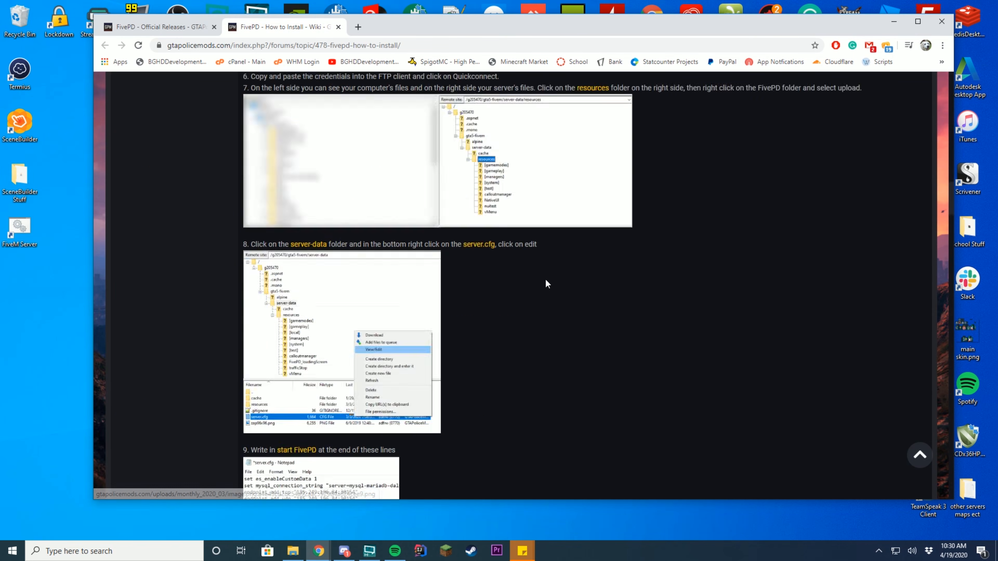
scroll(568, 301, up, 1)
scroll(668, 354, down, 4)
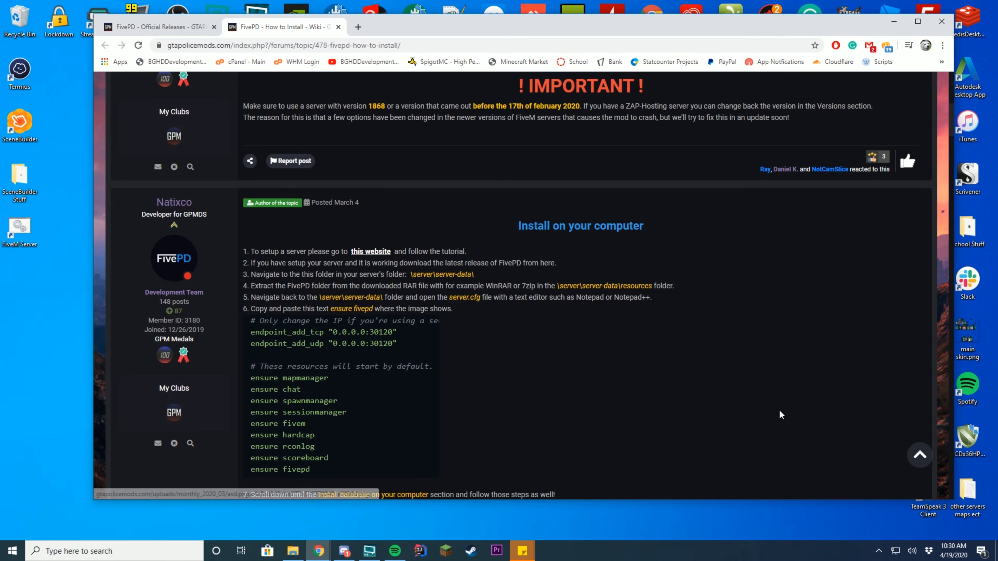
click(338, 27)
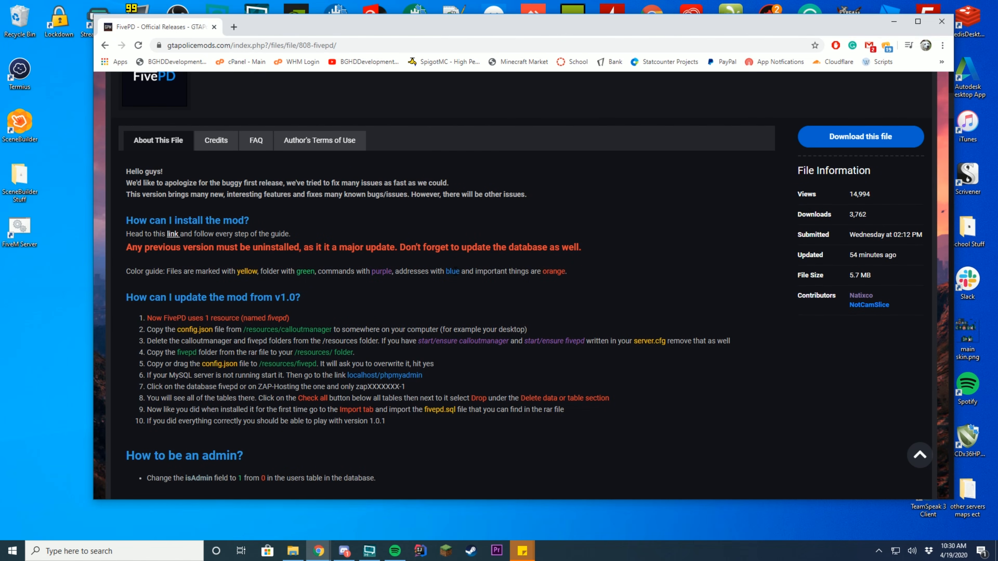
- Download FivePD 1.0.3.rar from GTAPoliceMods after agreeing to the terms, and open the archive
click(879, 141)
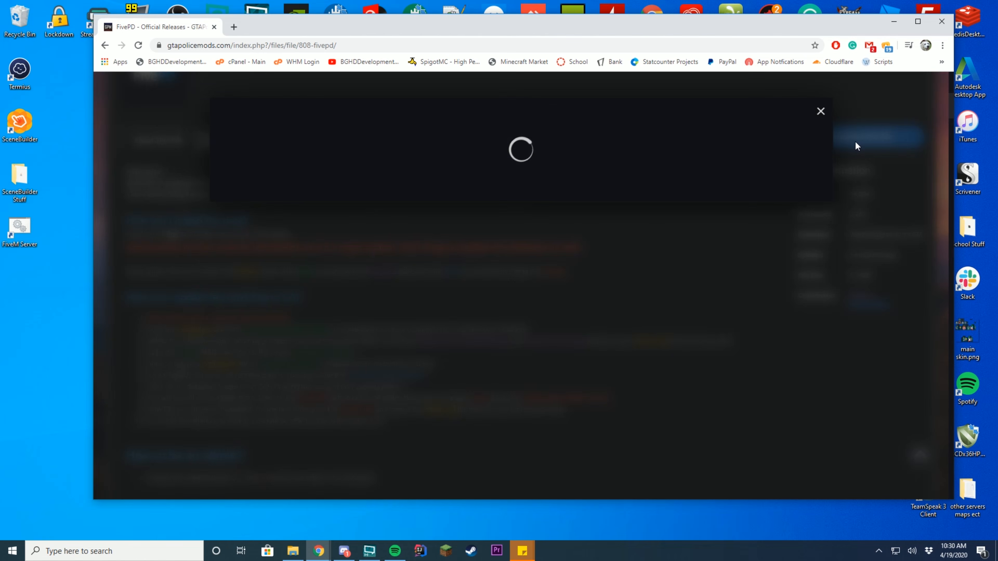
scroll(546, 174, down, 10)
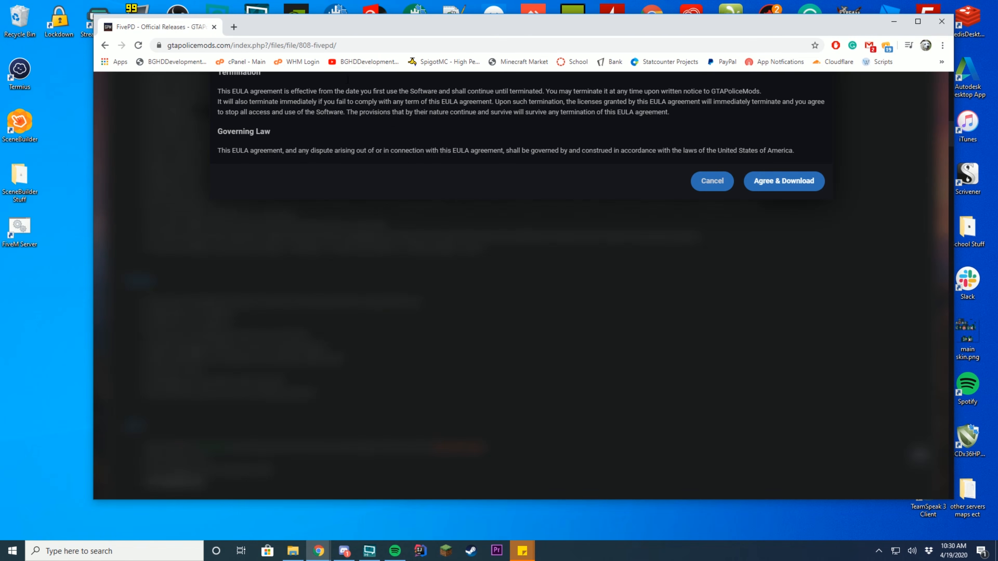
click(781, 185)
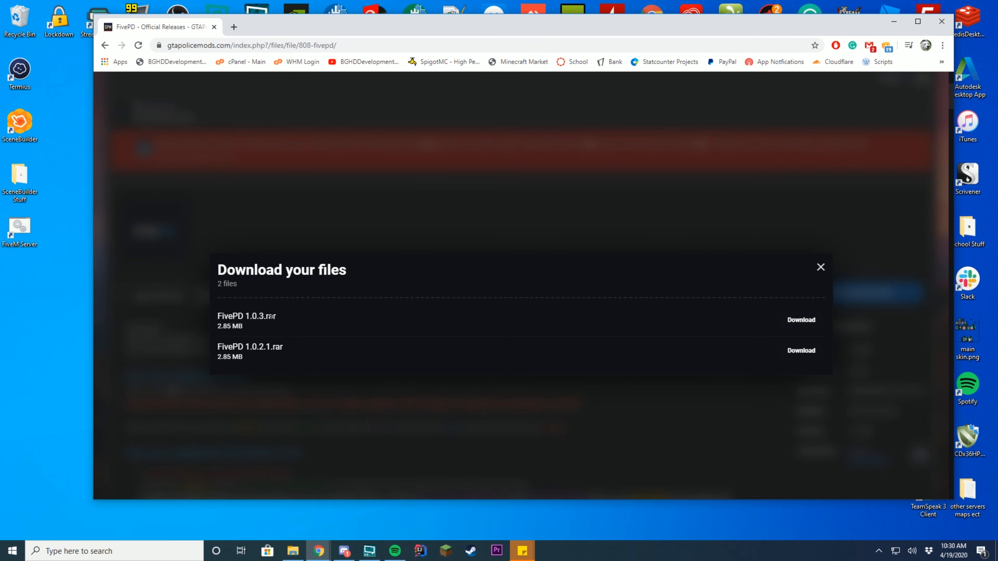
drag(245, 317, 273, 316)
click(253, 347)
click(807, 320)
scroll(633, 290, up, 5)
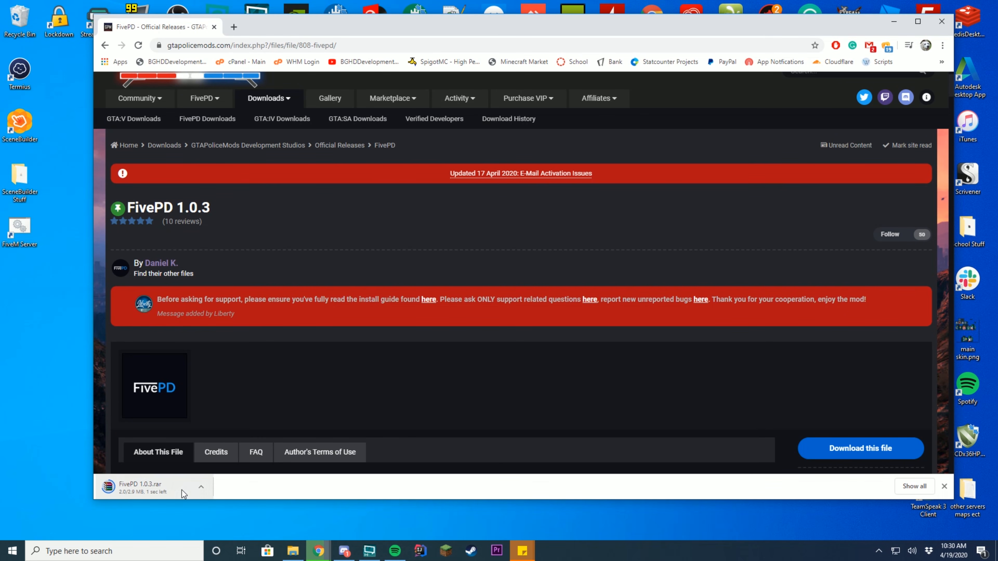
click(152, 483)
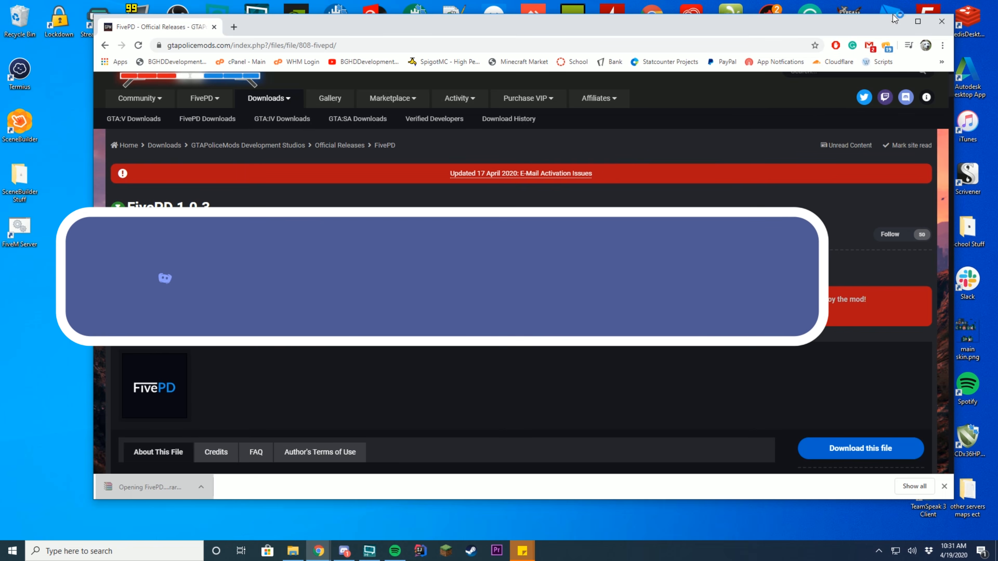
click(895, 19)
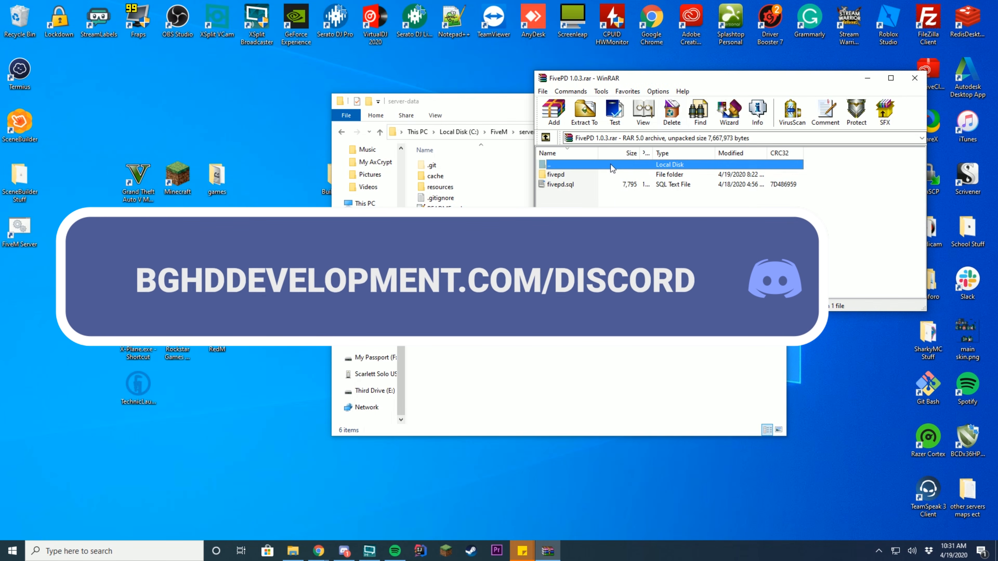
- Copy the fivepd folder from the WinRAR archive into server-data\resources
drag(579, 198, 572, 176)
click(567, 193)
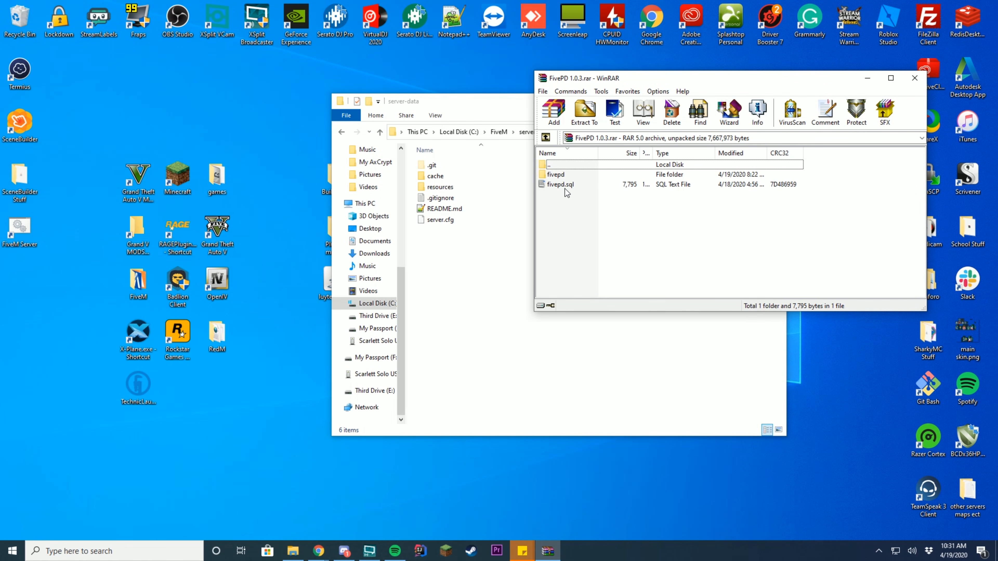
drag(492, 106, 224, 103)
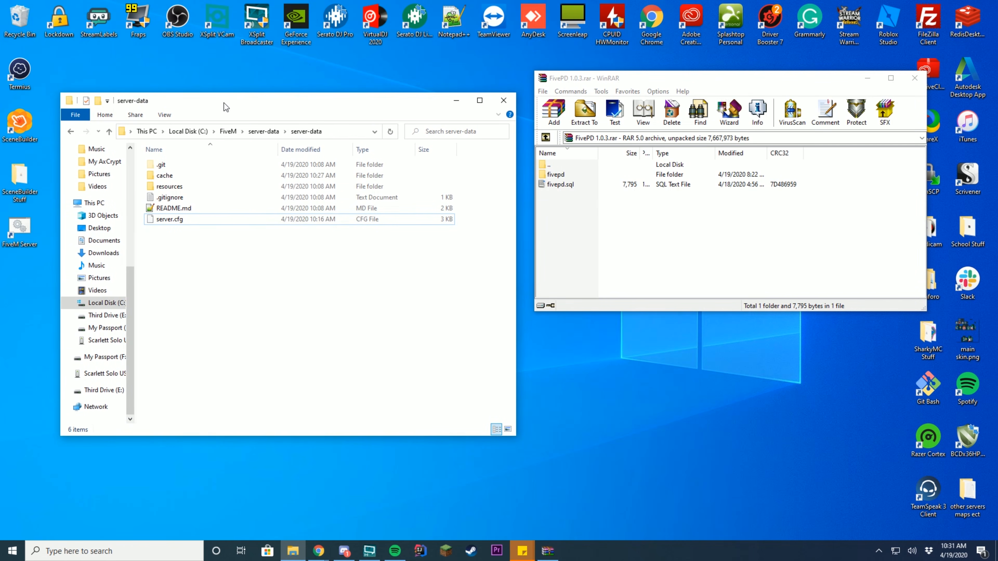
double_click(220, 184)
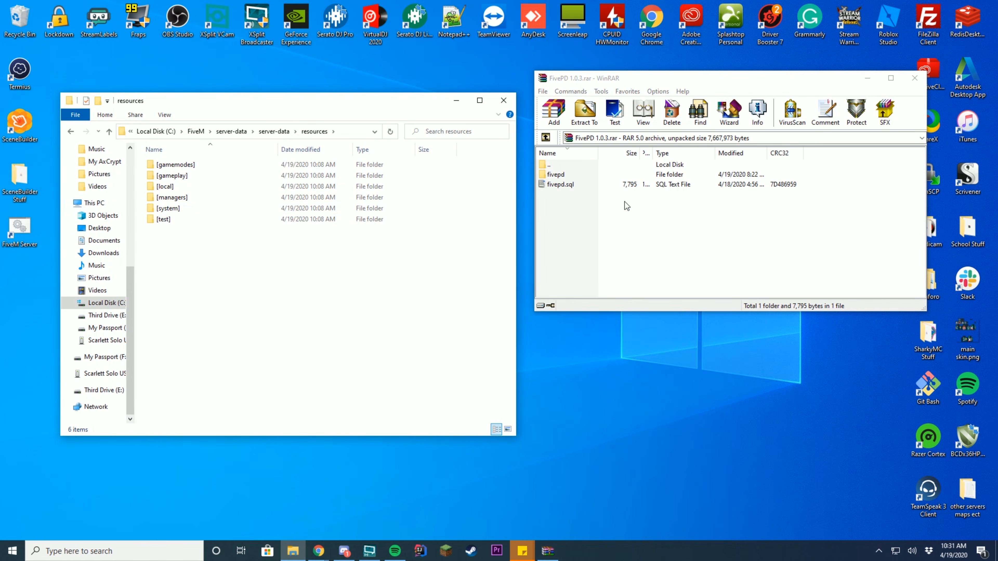
drag(560, 174, 362, 310)
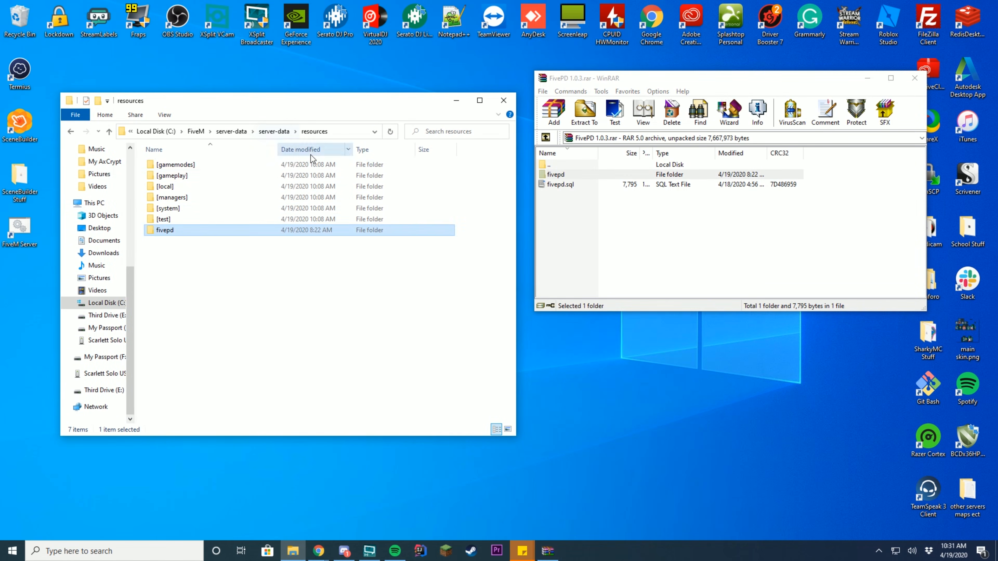
- Open server-data's server.cfg with Edit with Notepad++
click(274, 134)
click(181, 220)
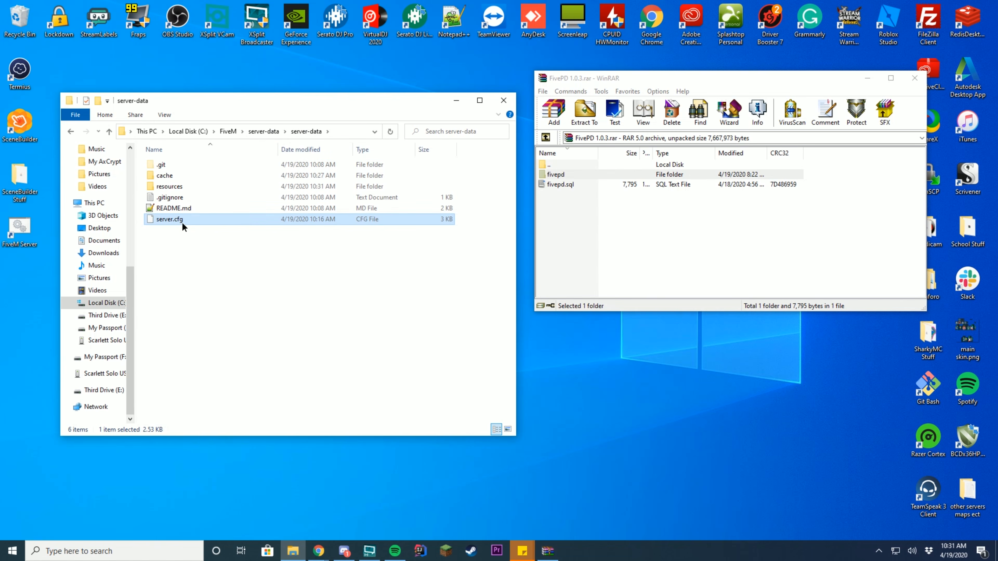
right_click(181, 221)
click(138, 264)
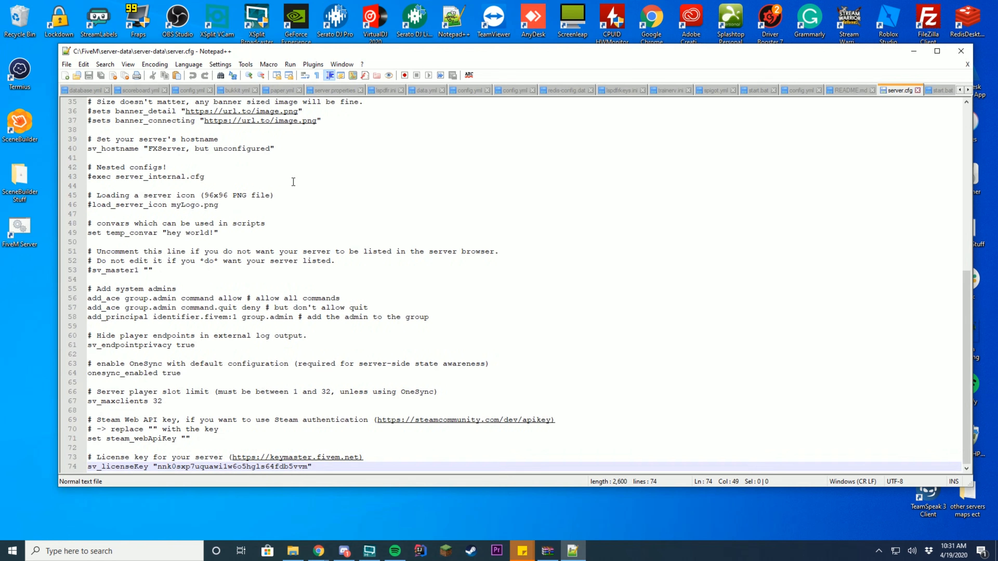
- Add an 'ensure fivepd' line below 'ensure scoreboard' in server.cfg, save, and close Notepad++
click(191, 216)
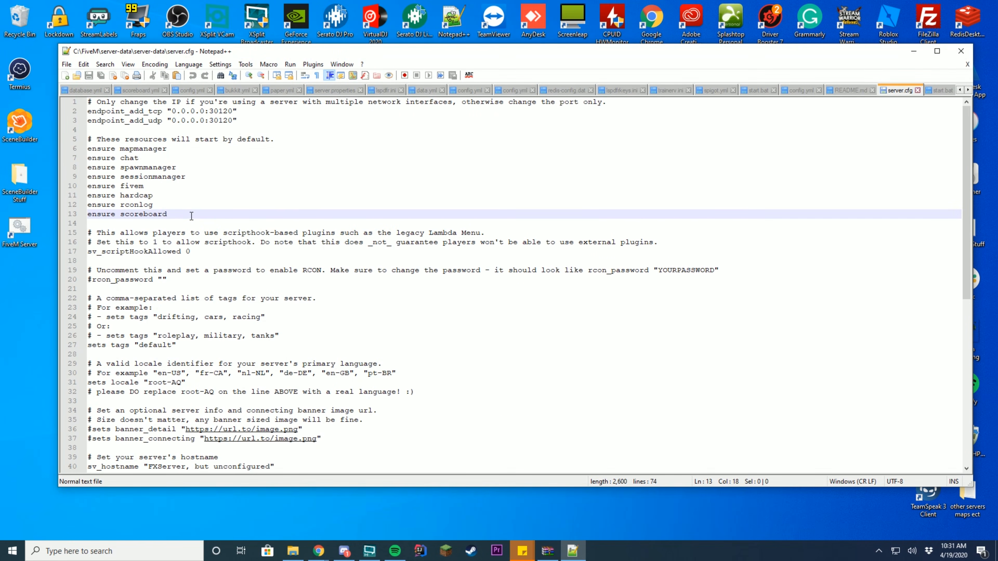
key(Return)
text(ens)
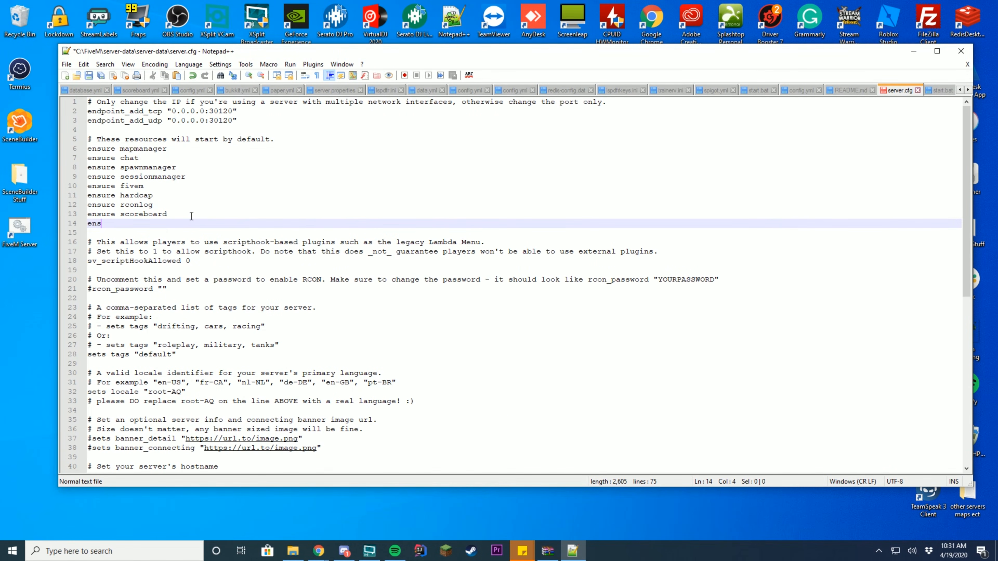
text(yre ure fivepd)
key(ctrl+s)
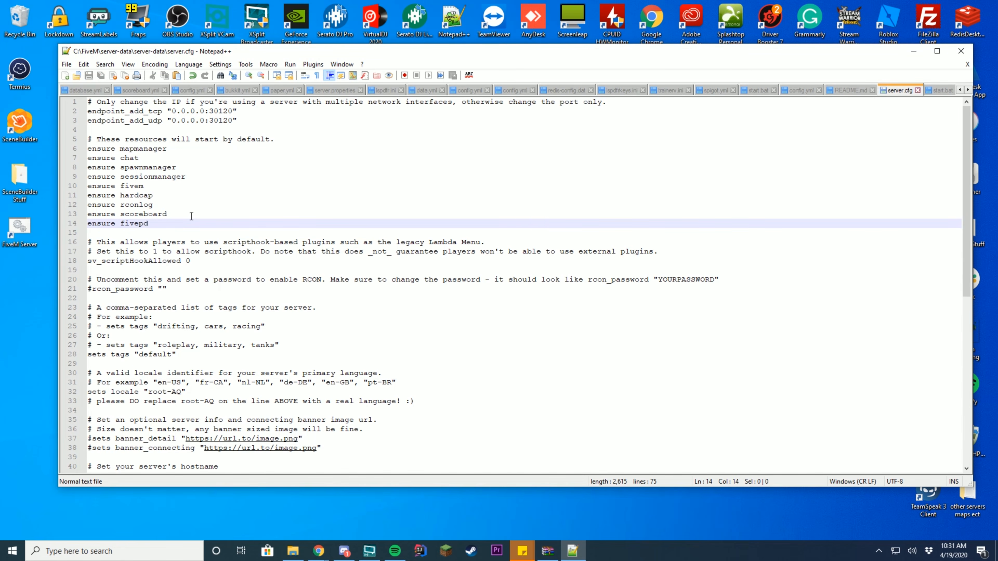
click(961, 51)
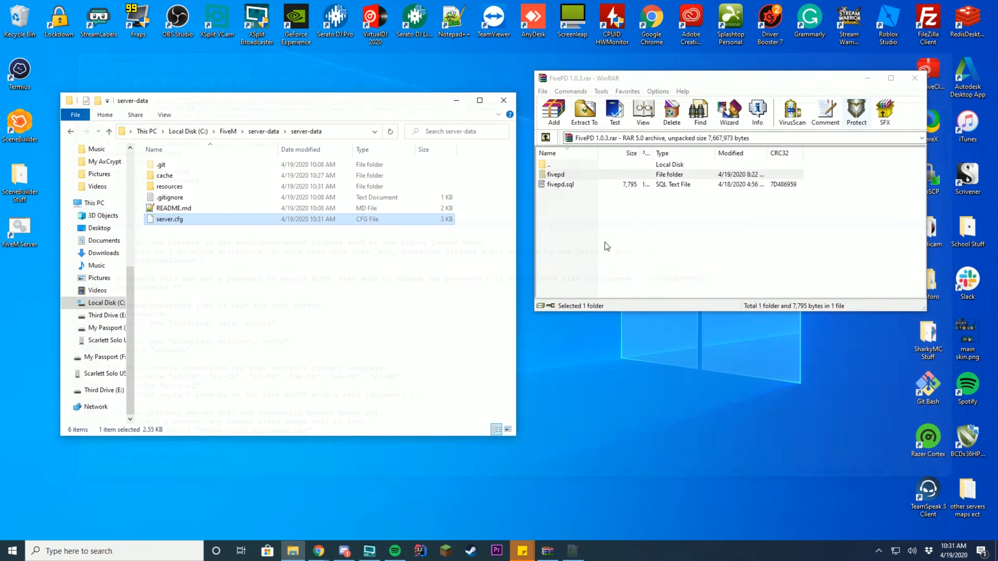
- Open resources\fivepd\config.json in Notepad++ to review its database settings, then close it
double_click(184, 187)
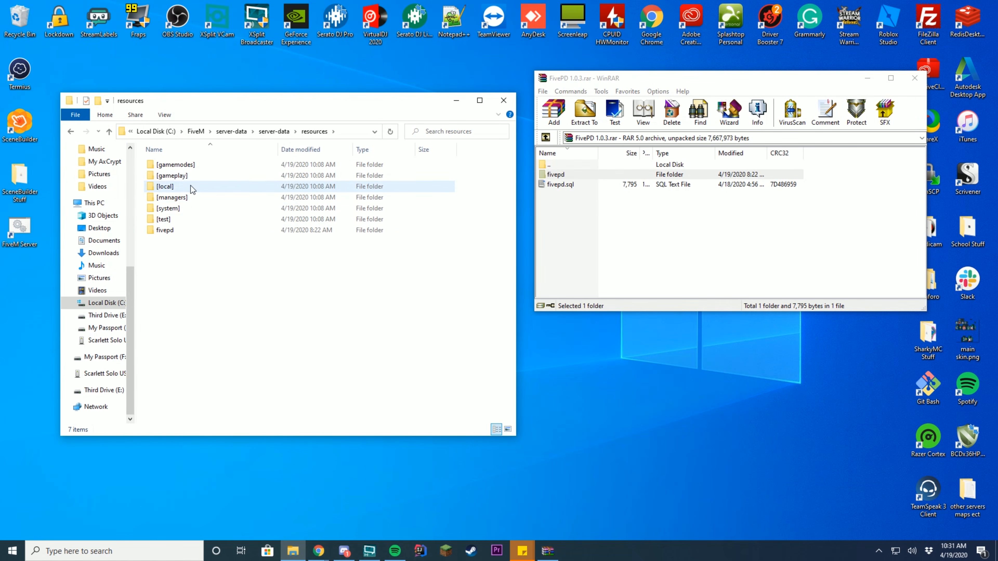
double_click(176, 231)
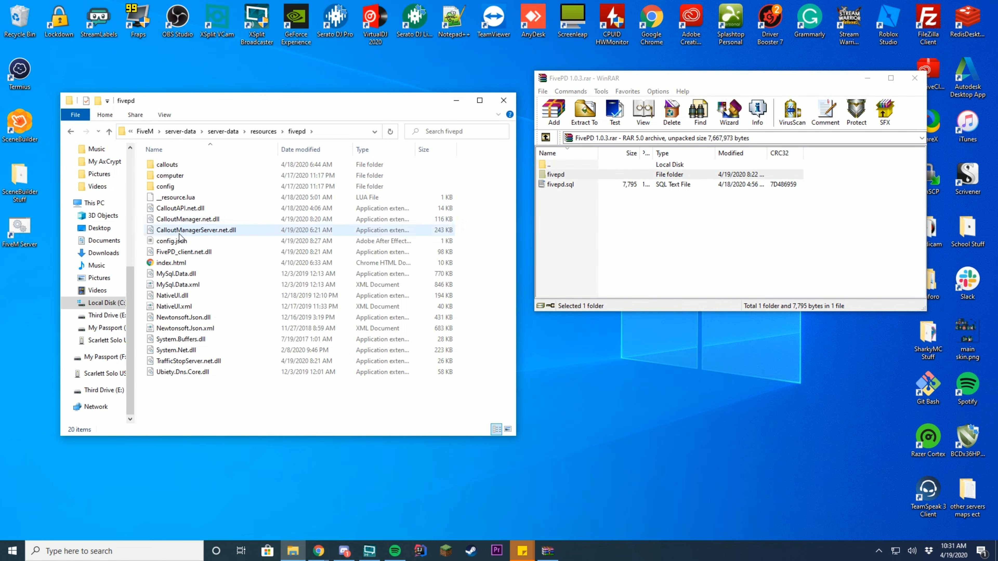
right_click(180, 245)
click(140, 276)
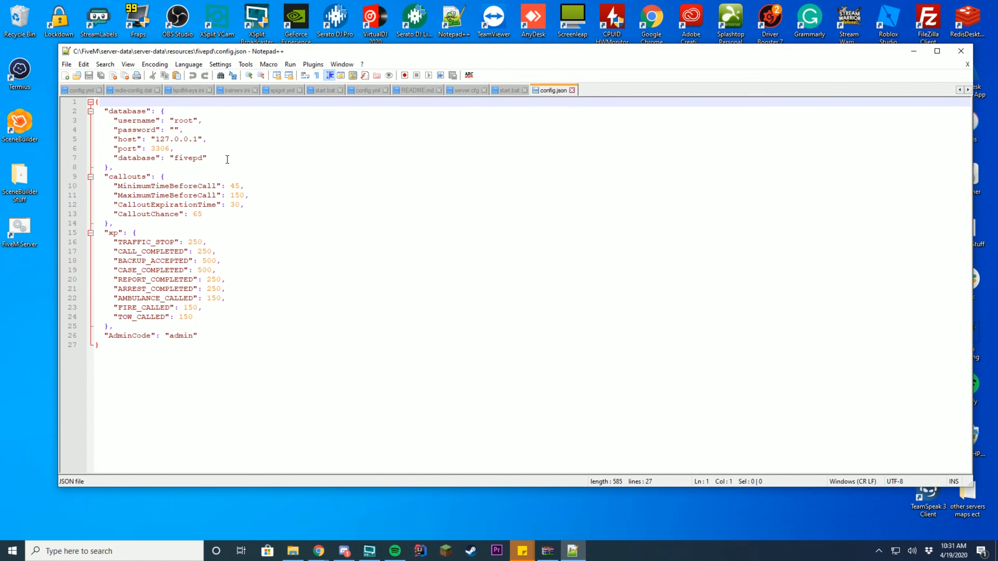
drag(227, 159, 68, 111)
click(235, 142)
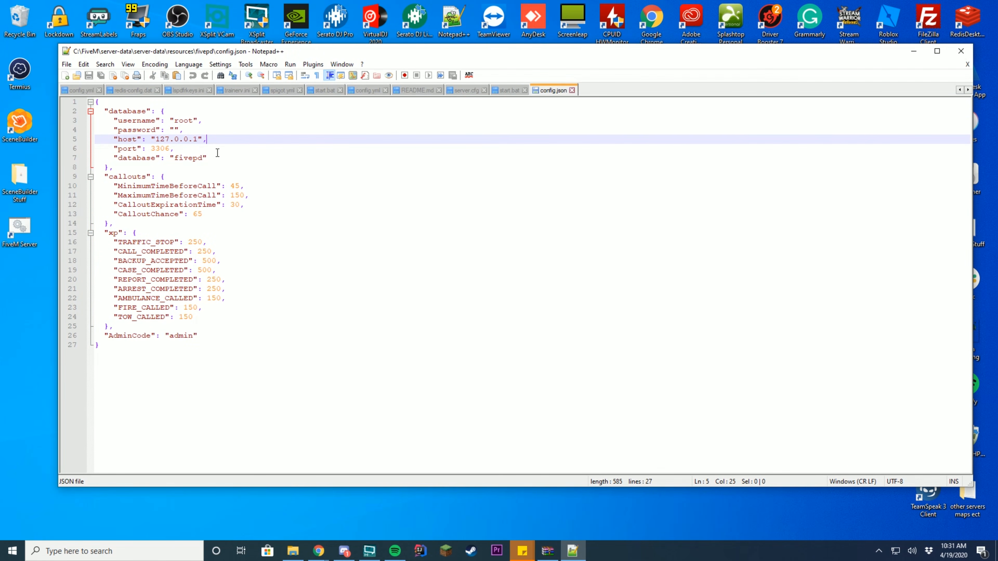
click(960, 50)
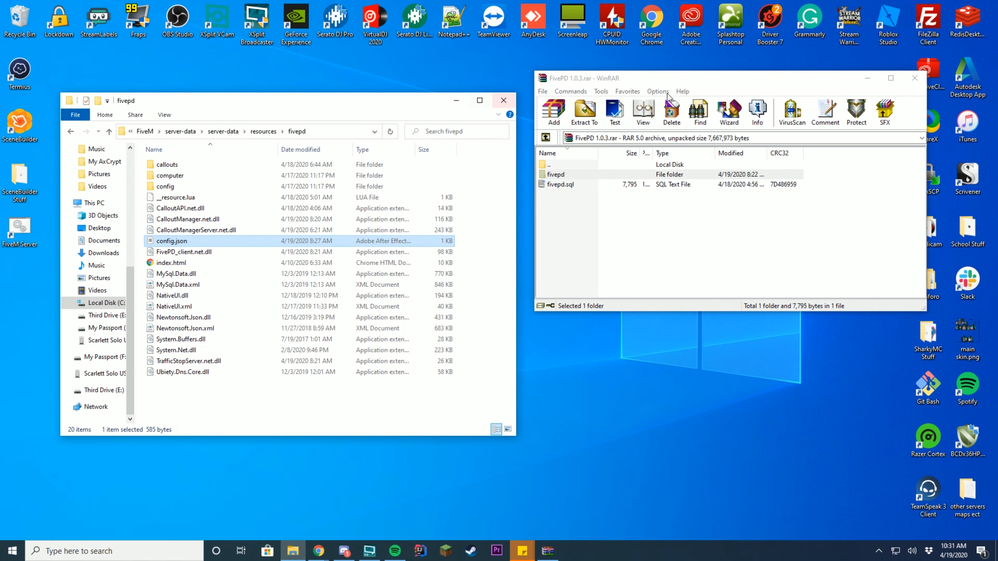
- Extract fivepd.sql from the FivePD archive onto the desktop and close WinRAR
drag(618, 94, 368, 112)
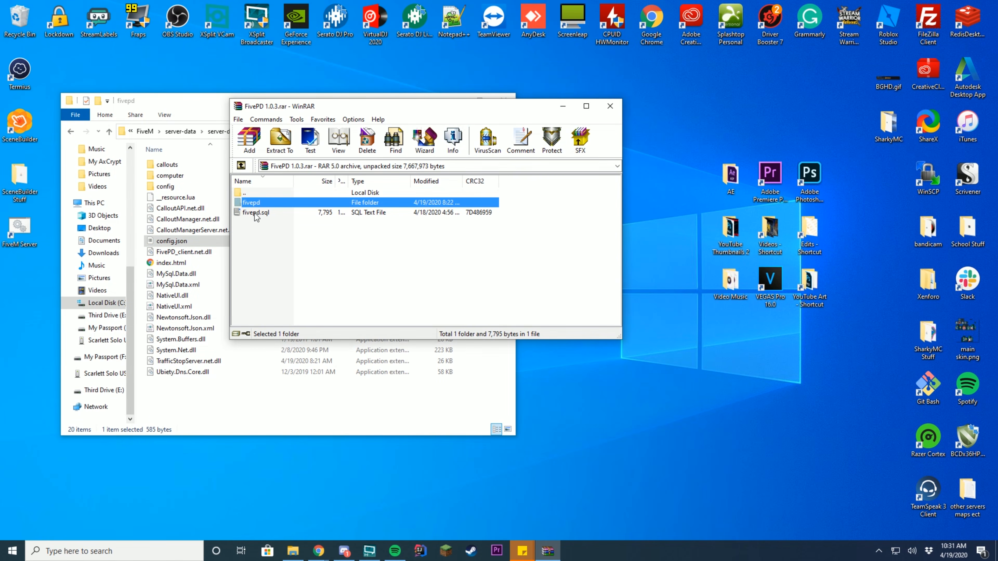
drag(260, 214, 661, 126)
click(610, 106)
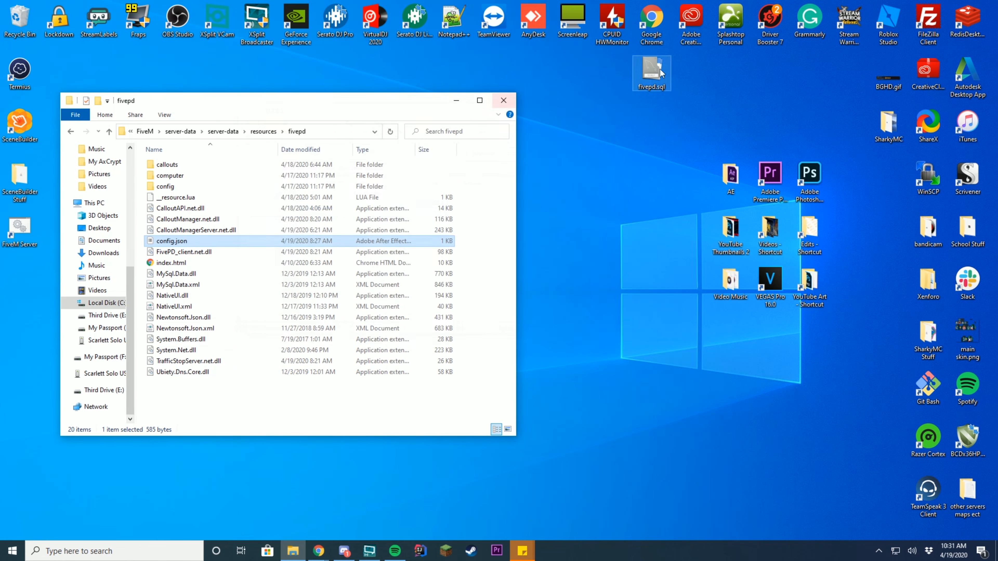
drag(404, 102, 428, 63)
drag(692, 75, 627, 66)
click(766, 84)
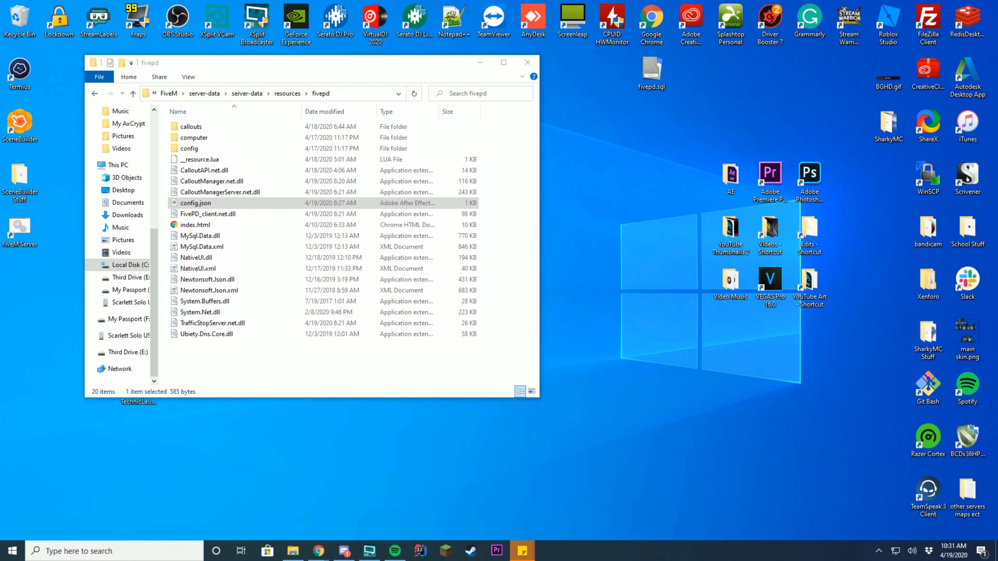
click(318, 551)
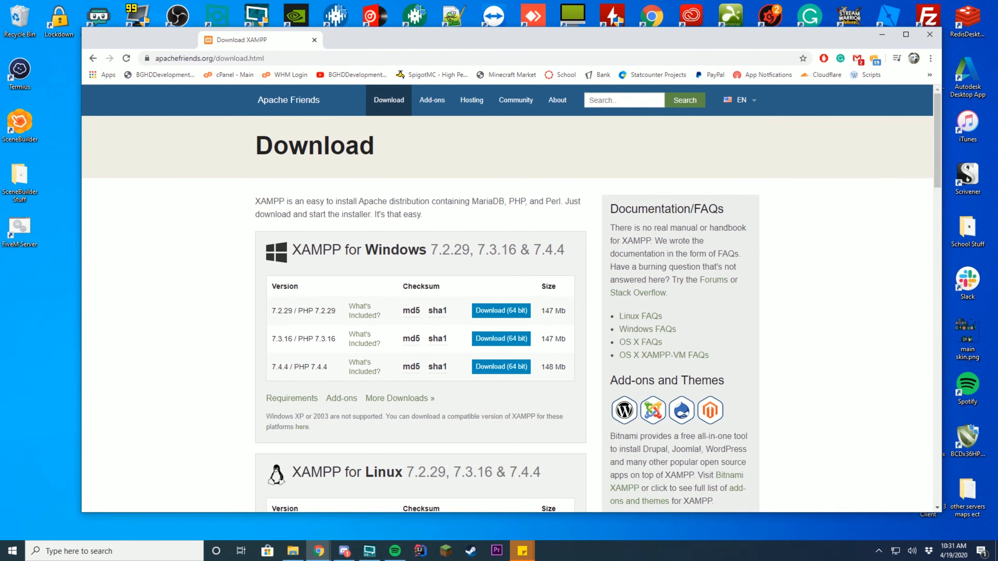
- Download the XAMPP 7.2.29 64-bit installer for Windows
scroll(429, 170, down, 3)
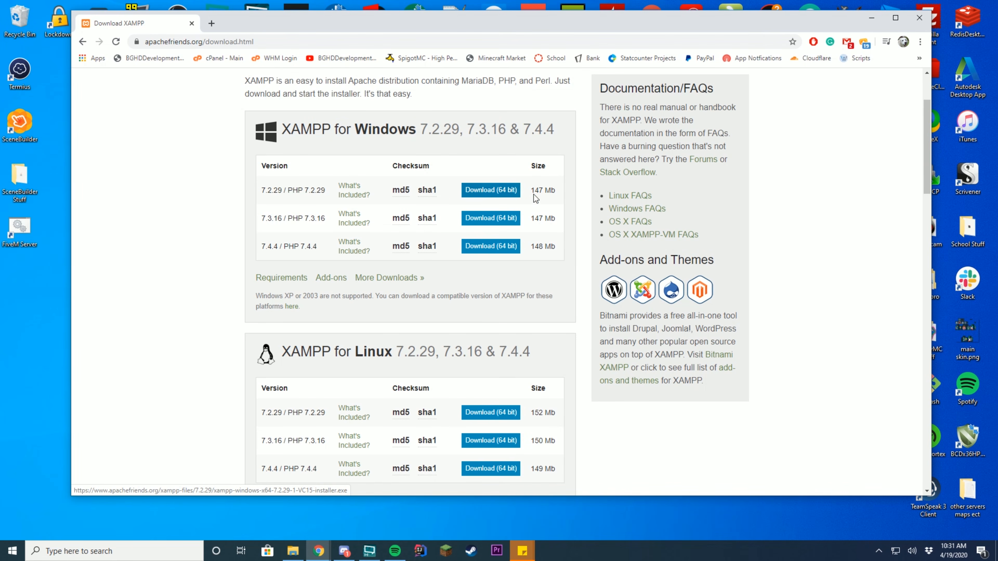
click(505, 191)
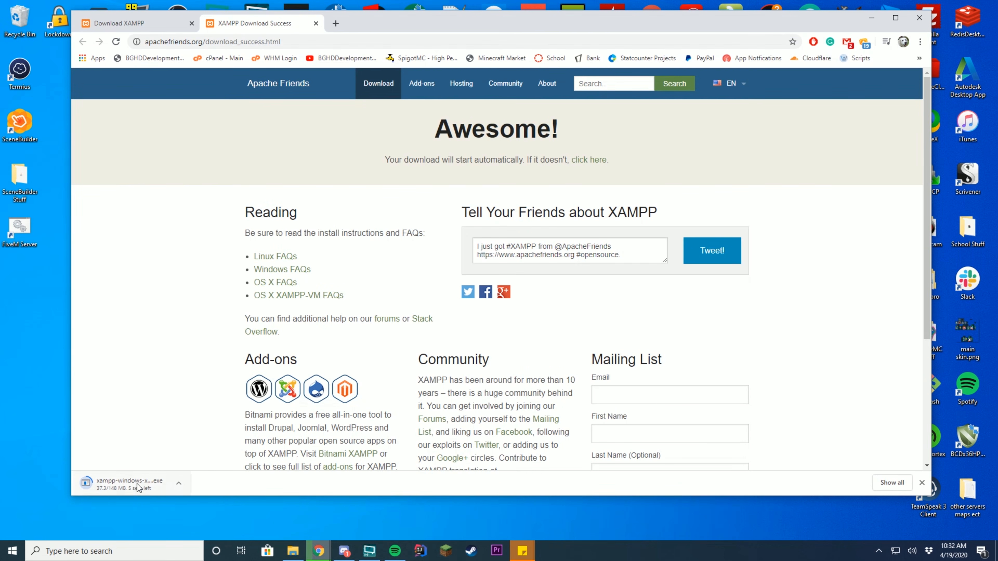
click(316, 23)
- Navigate the folder window up to the C: drive and launch the downloaded XAMPP installer
drag(424, 28, 583, 36)
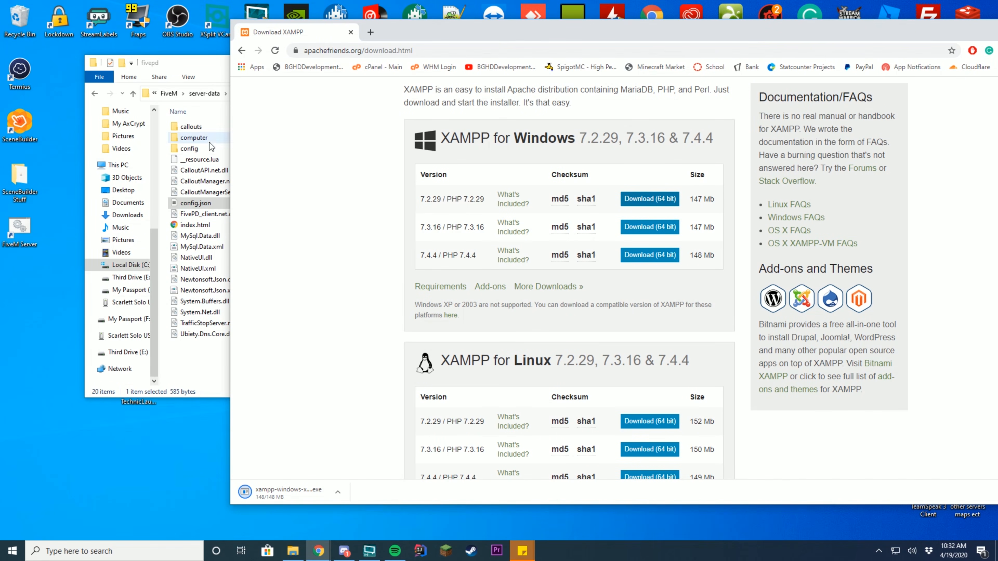
click(205, 192)
click(172, 94)
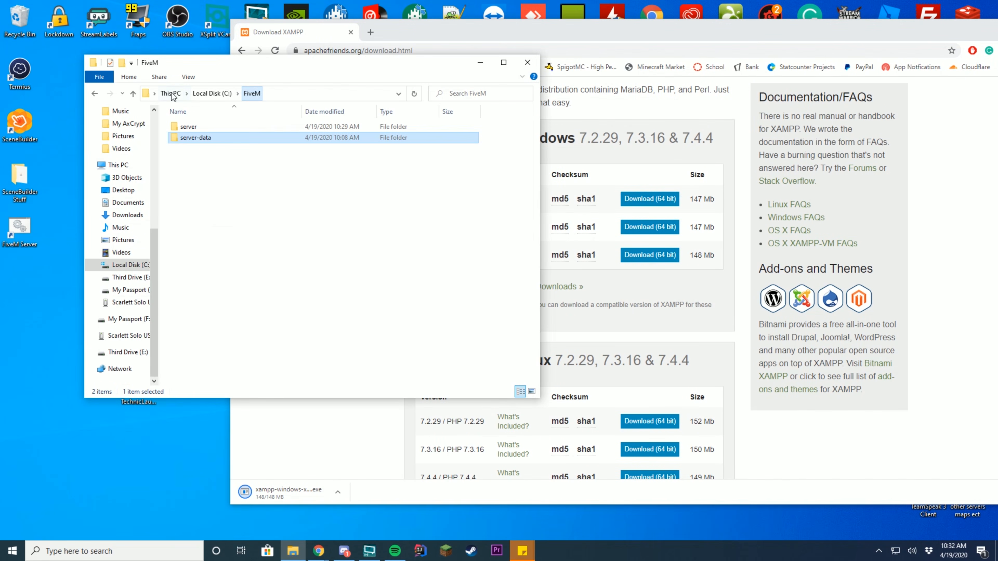
click(208, 93)
scroll(245, 274, down, 3)
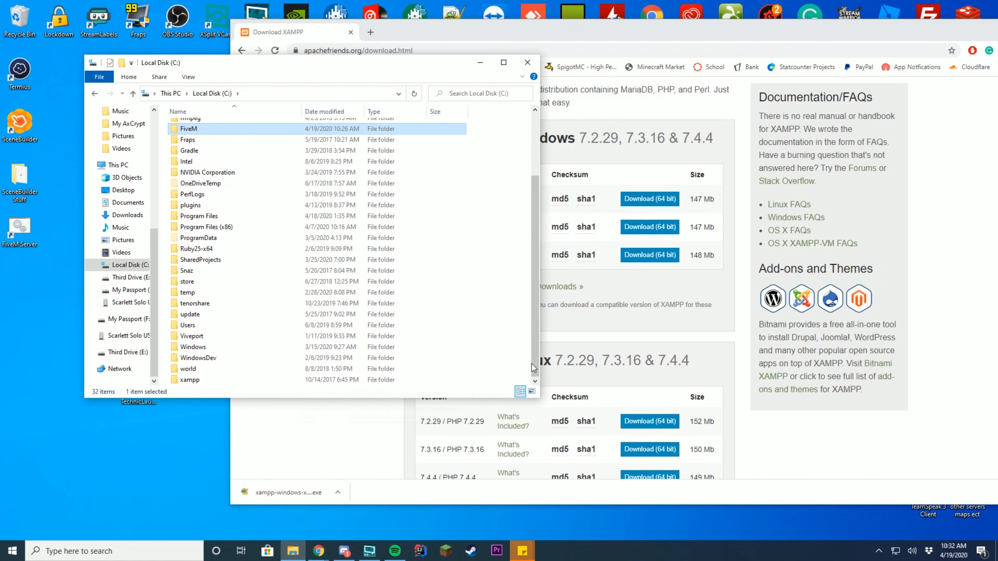
click(298, 487)
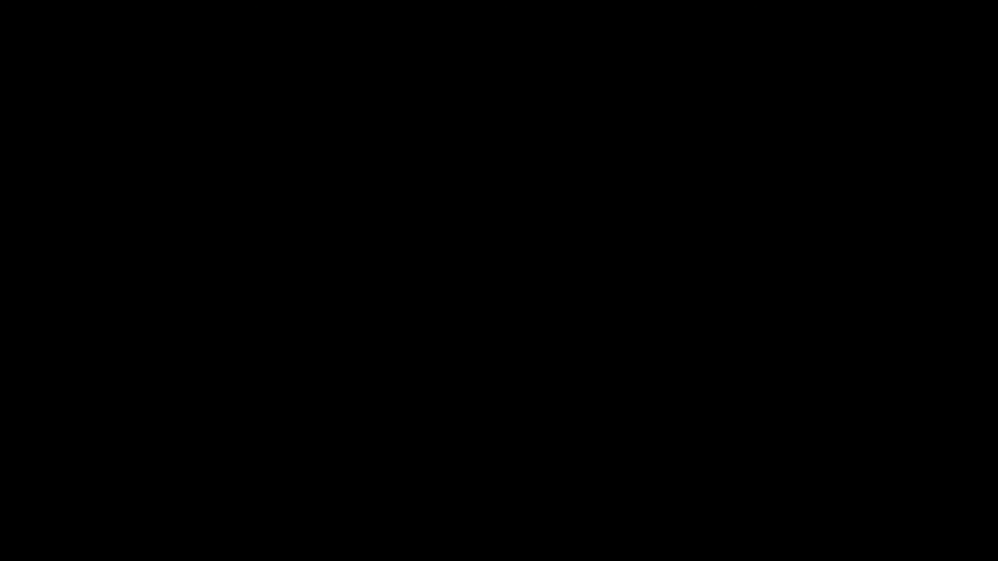
- Approve the User Account Control prompt so the XAMPP installer can run
click(457, 349)
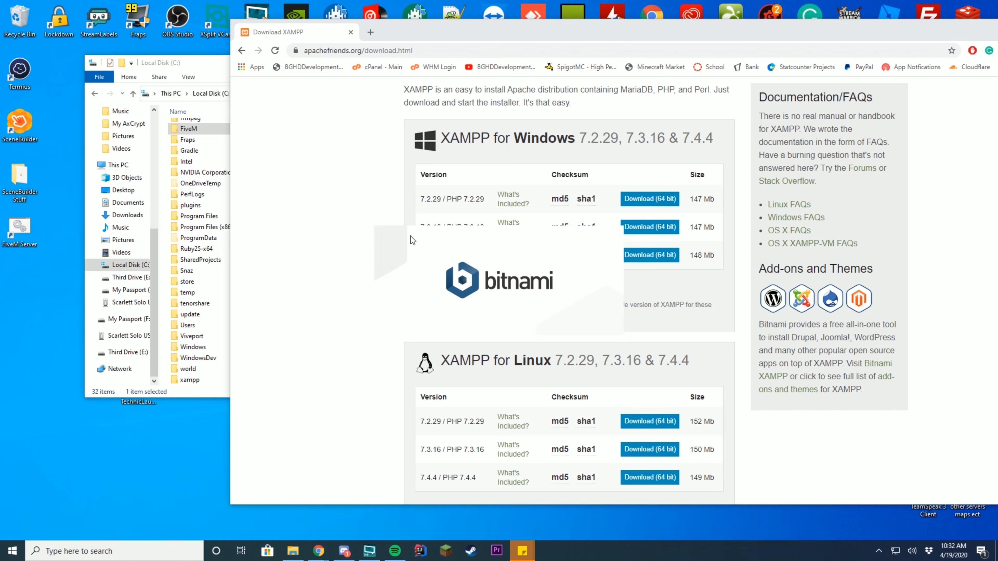
- Exclude Mercury Mail Server, FileZilla FTP Server and Fake Sendmail from the XAMPP components
click(499, 289)
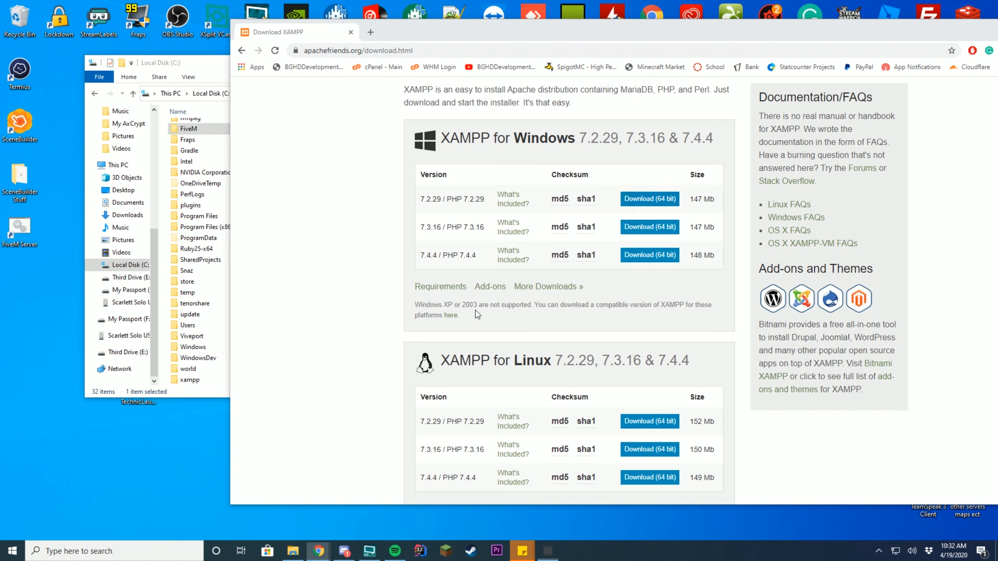
click(559, 377)
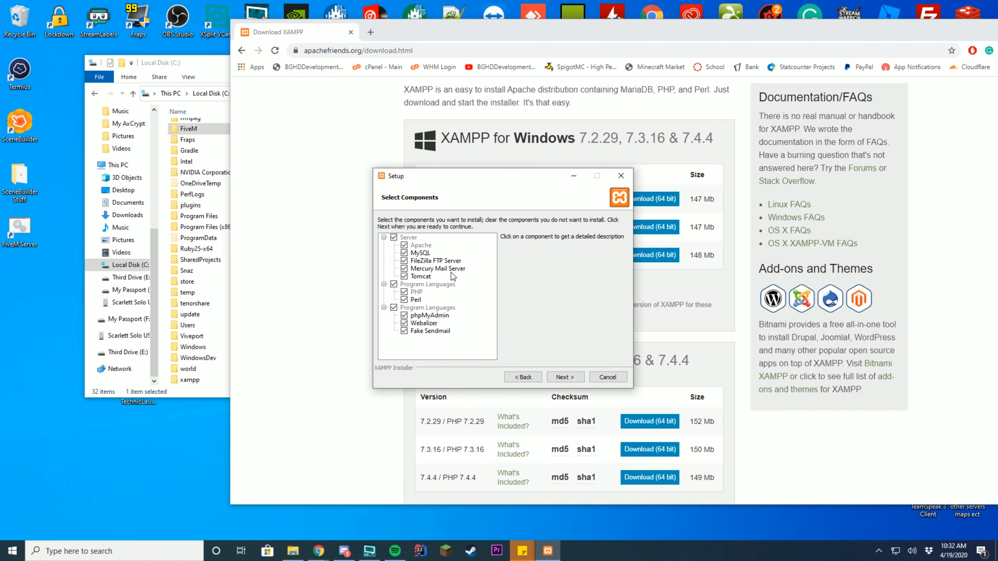
click(404, 269)
click(437, 316)
click(420, 253)
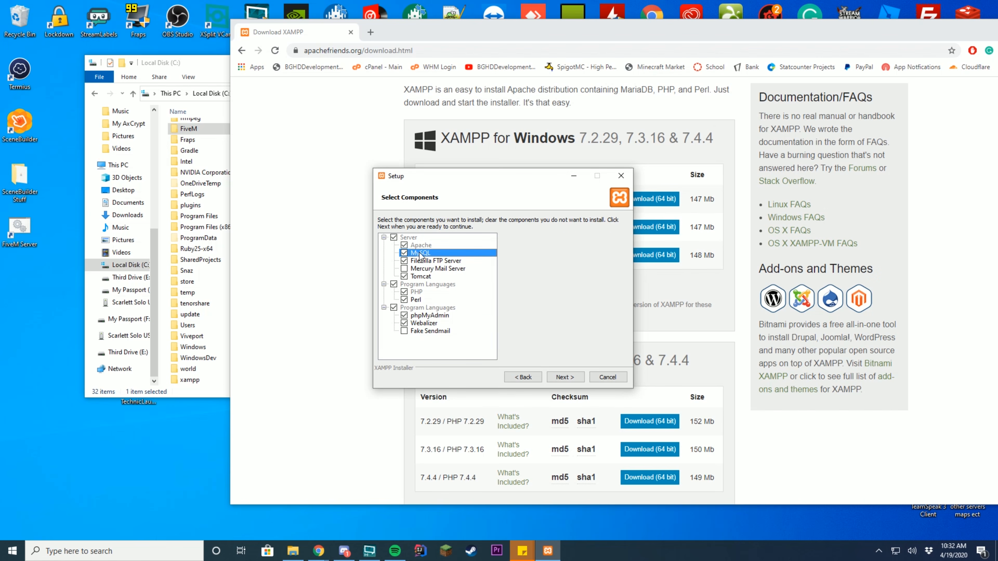
click(405, 261)
click(565, 377)
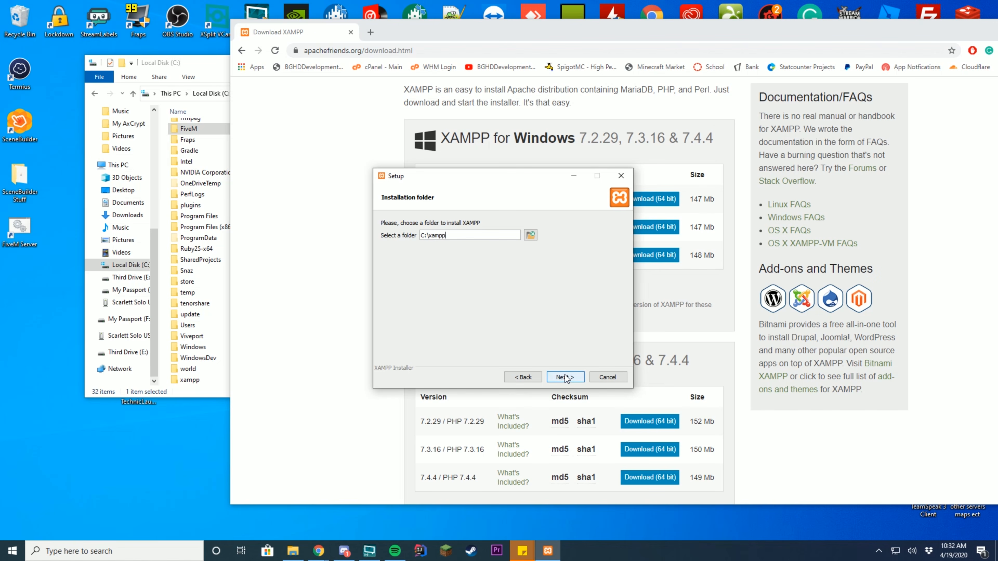
- Set the XAMPP installation folder to C:\xampp2 and continue to the language page
click(530, 235)
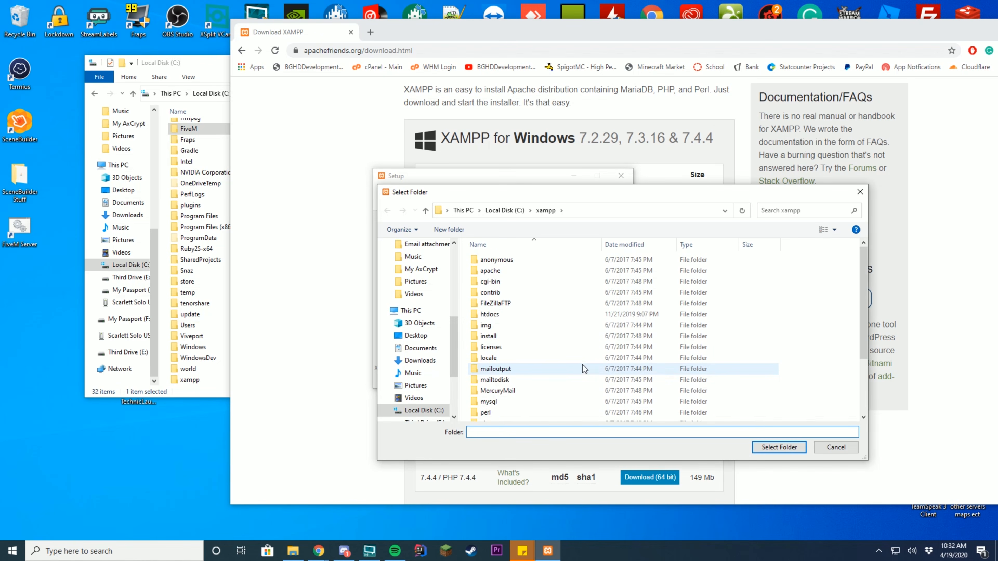
click(824, 448)
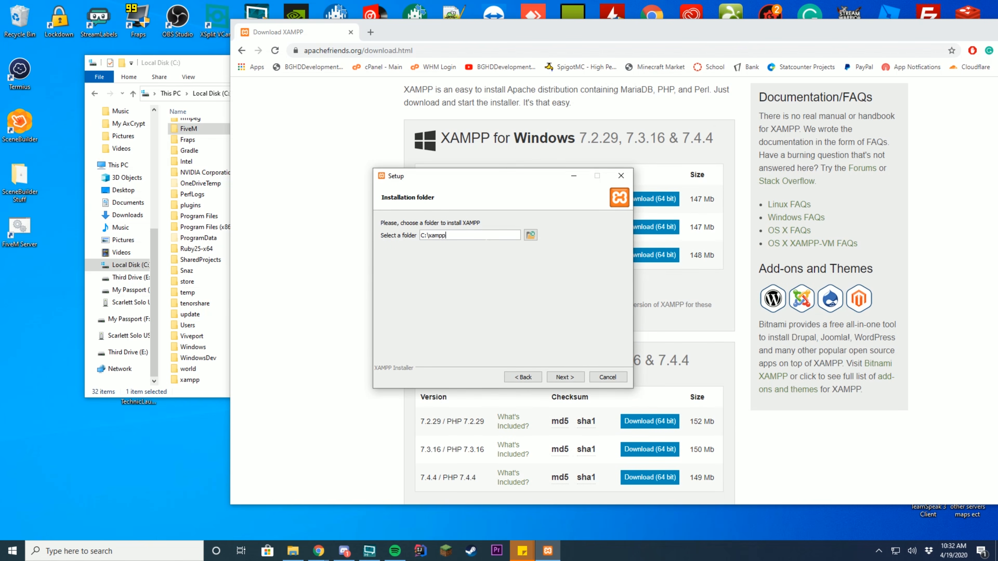
click(486, 236)
text(2)
click(193, 336)
click(199, 381)
click(567, 318)
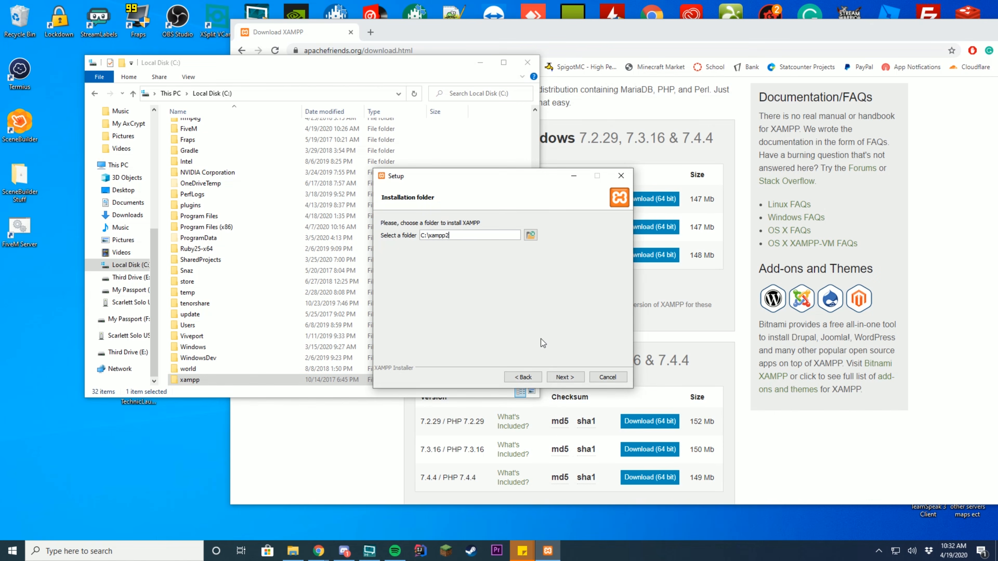
click(568, 378)
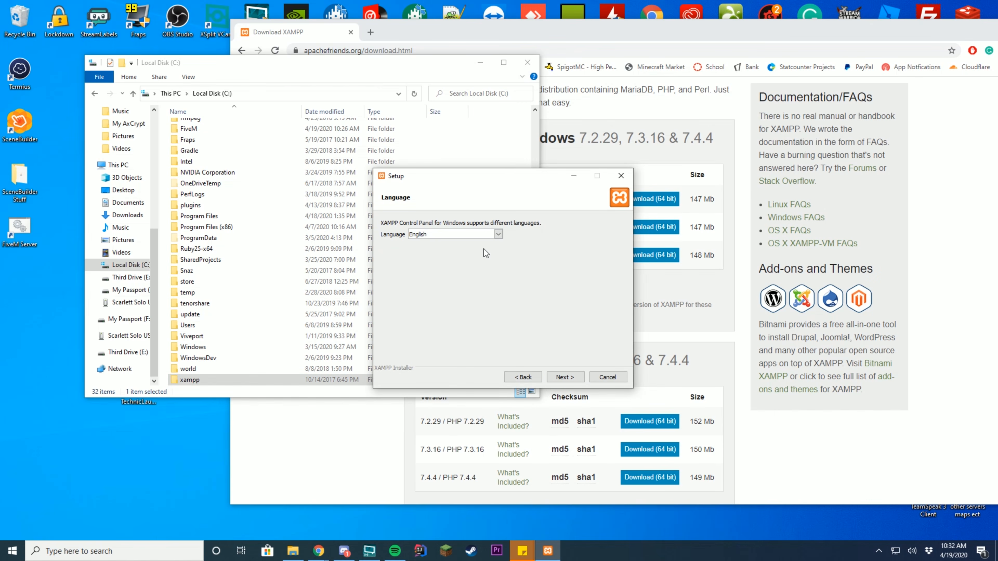
- Keep English, opt out of Learn more about Bitnami, and start the XAMPP installation
click(569, 378)
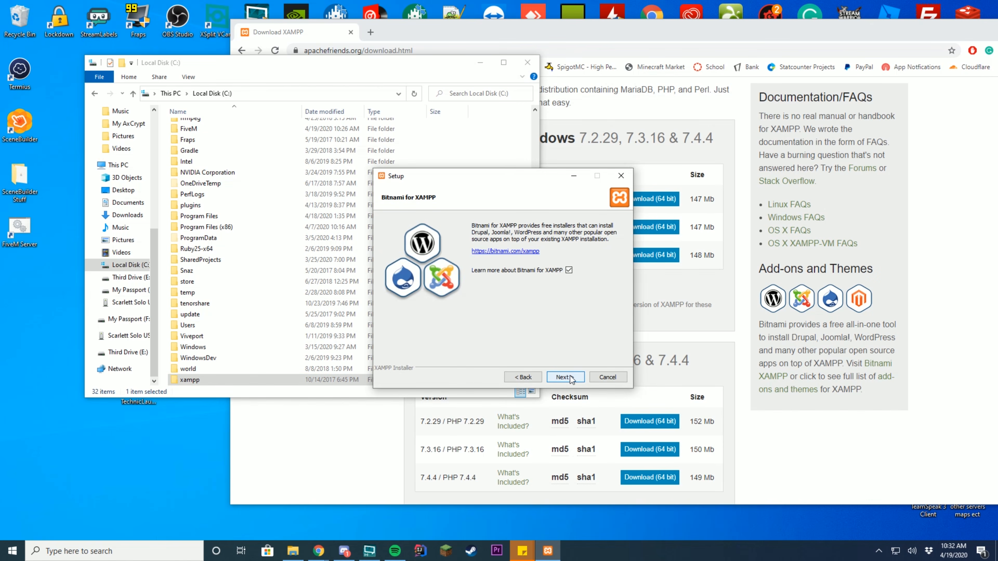
click(567, 270)
click(571, 378)
click(569, 378)
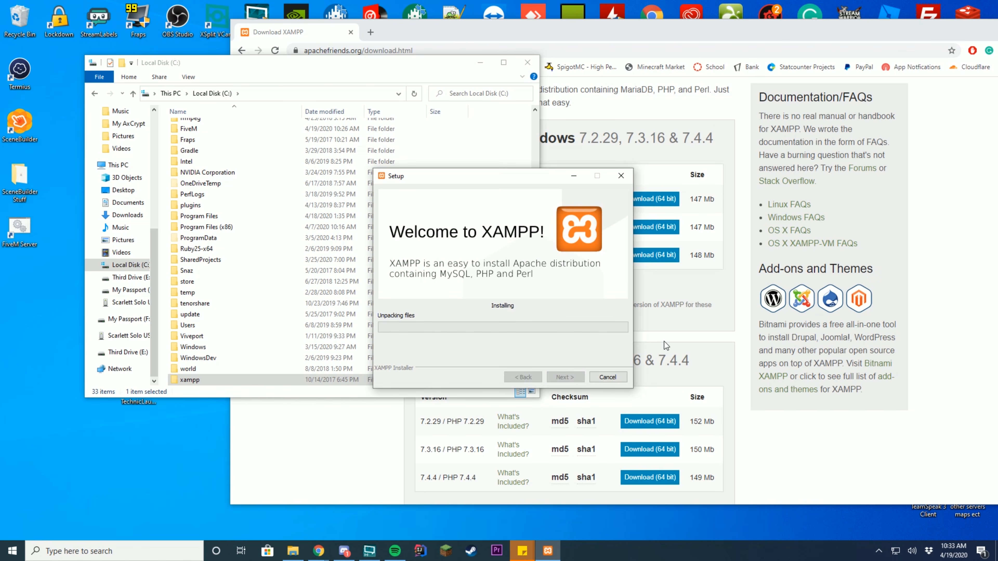
- While XAMPP installs, open the new xampp2 folder and close the XAMPP download tab
scroll(272, 312, down, 1)
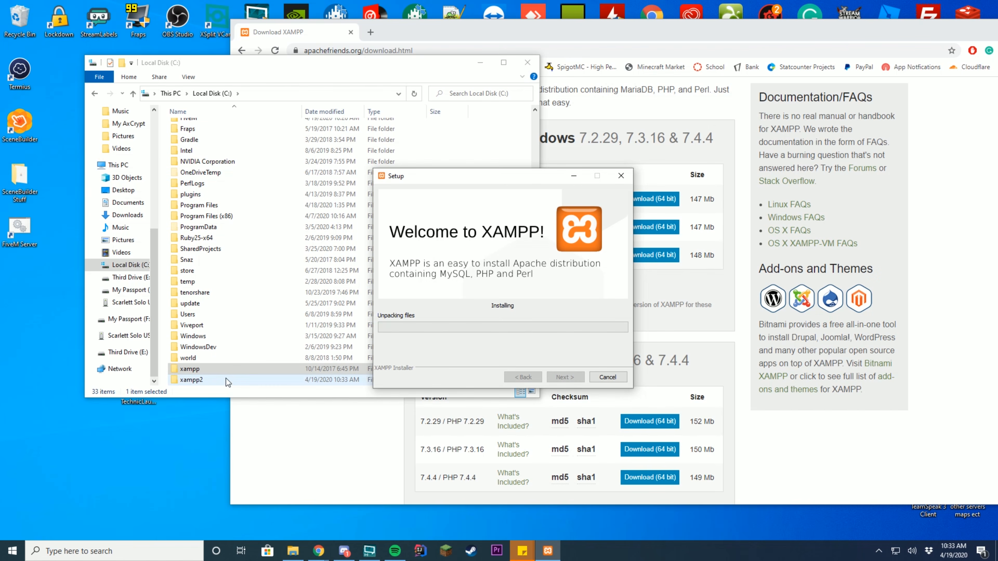
double_click(197, 383)
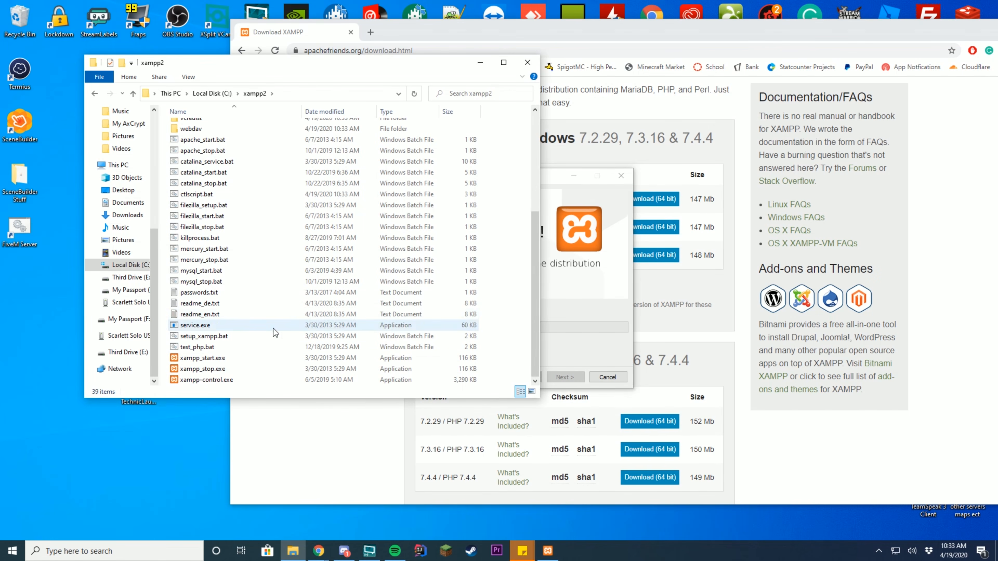
scroll(256, 375, down, 5)
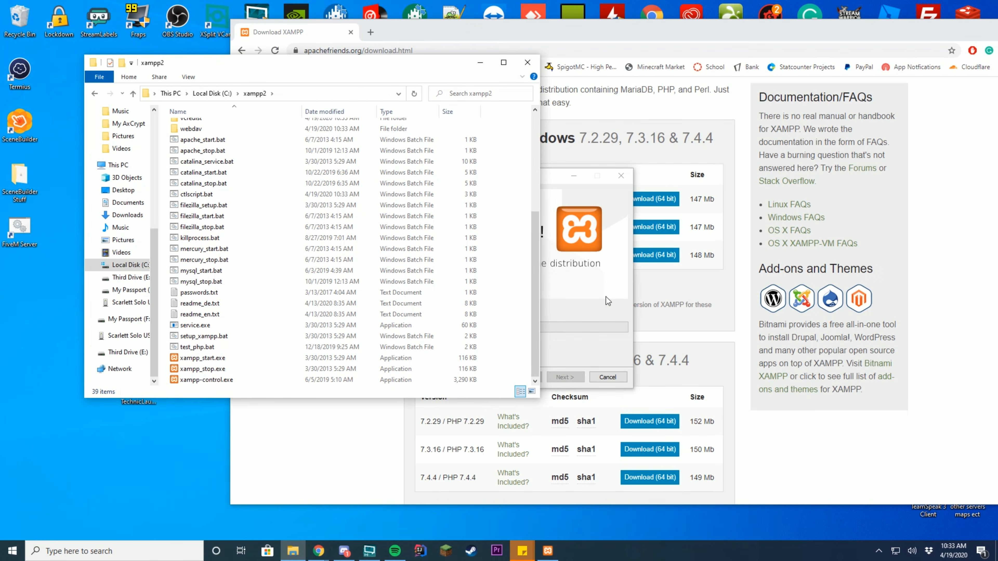
drag(553, 175, 748, 197)
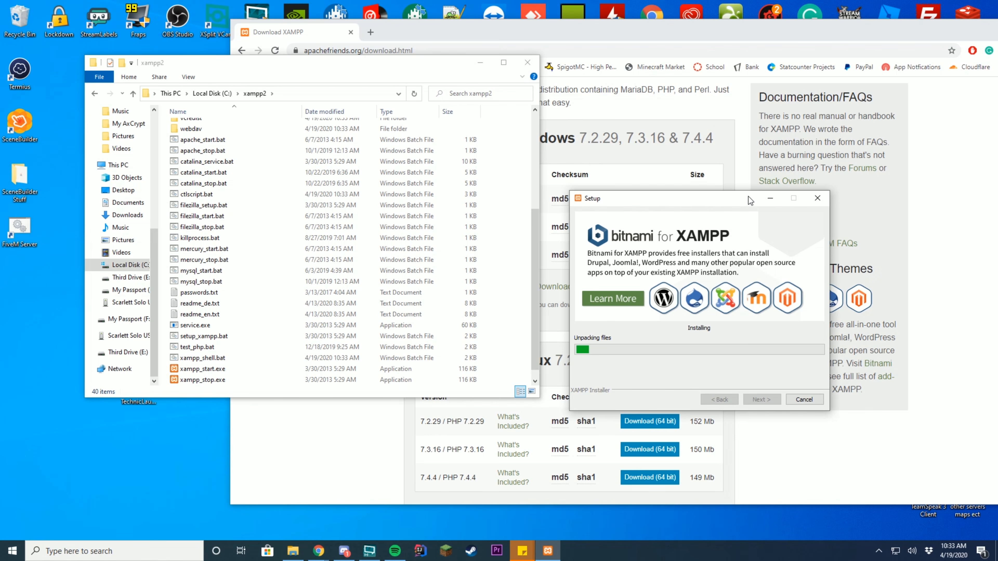
click(741, 174)
click(370, 31)
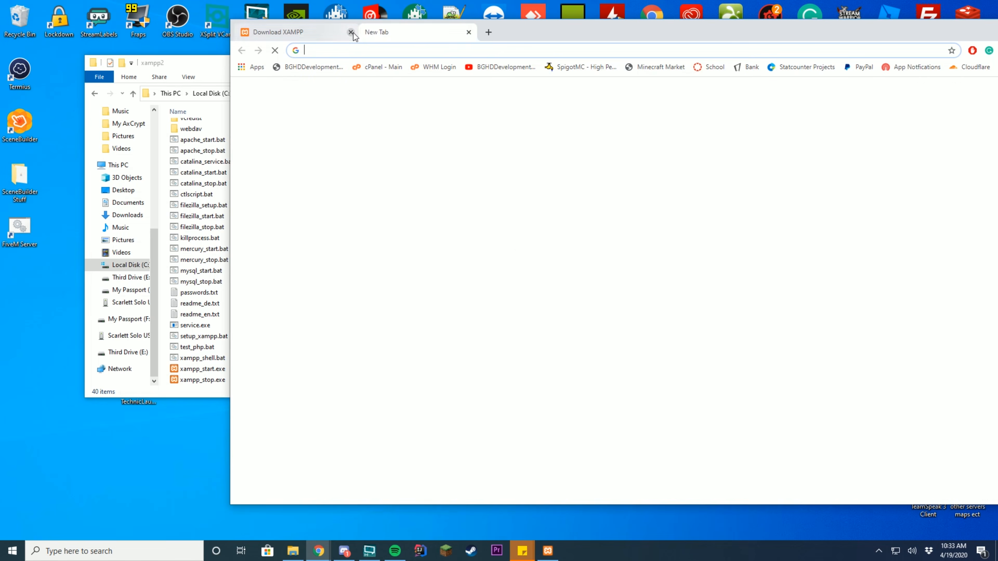
click(352, 33)
drag(488, 32, 301, 34)
click(846, 29)
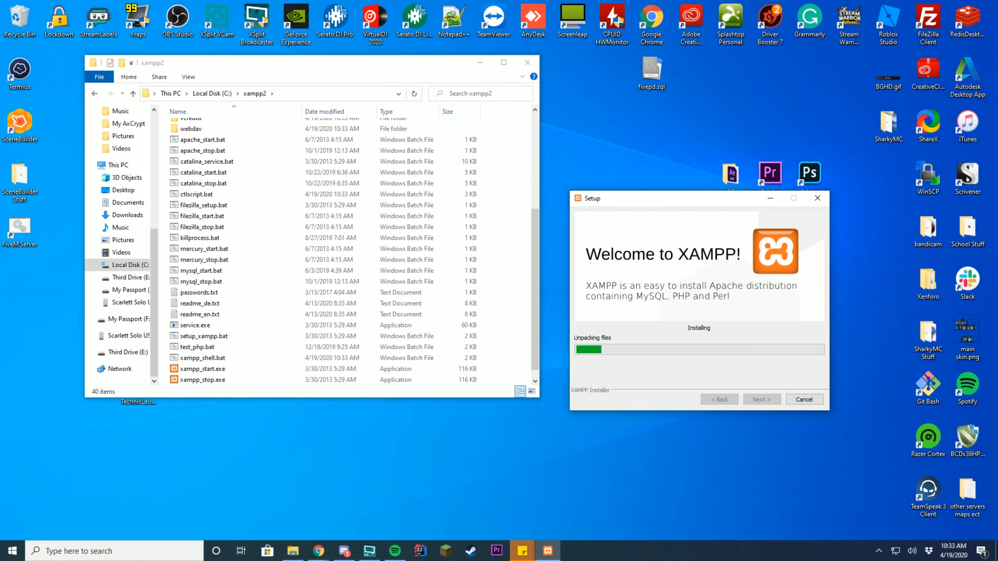
drag(654, 206, 642, 189)
scroll(470, 233, down, 1)
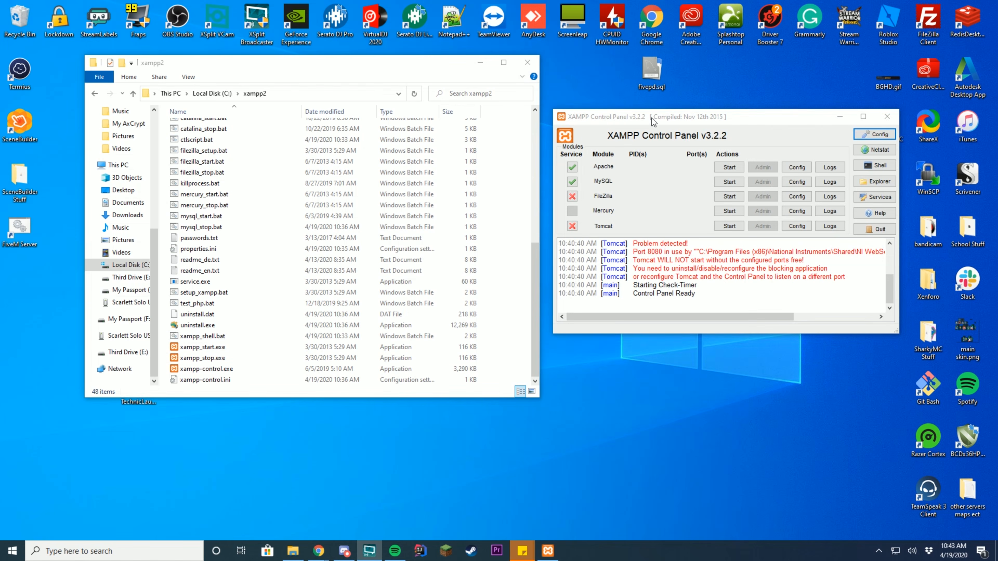
- Start the MySQL and Apache services in XAMPP Control Panel, then open phpMyAdmin via MySQL Admin
drag(651, 118, 640, 122)
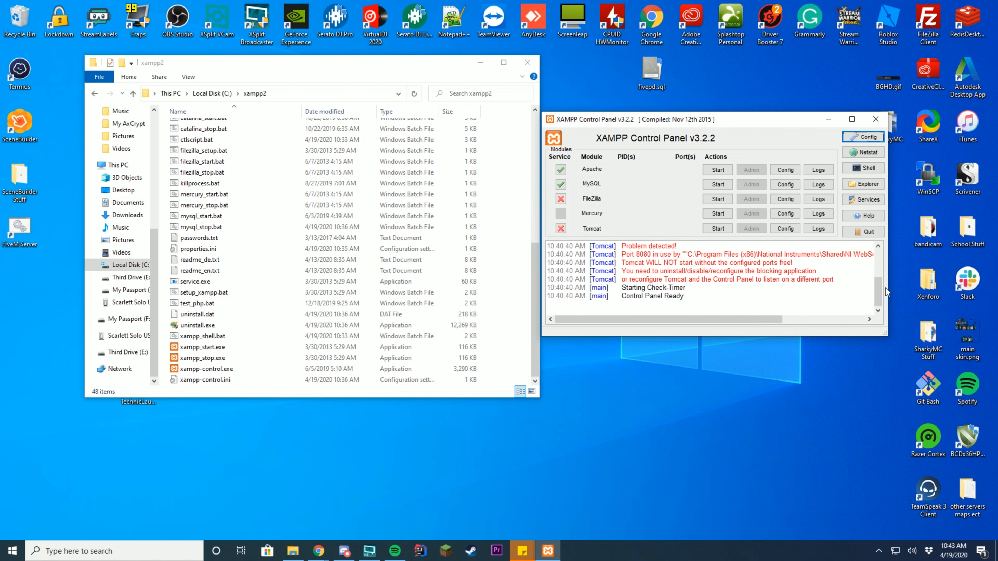
click(722, 188)
click(722, 173)
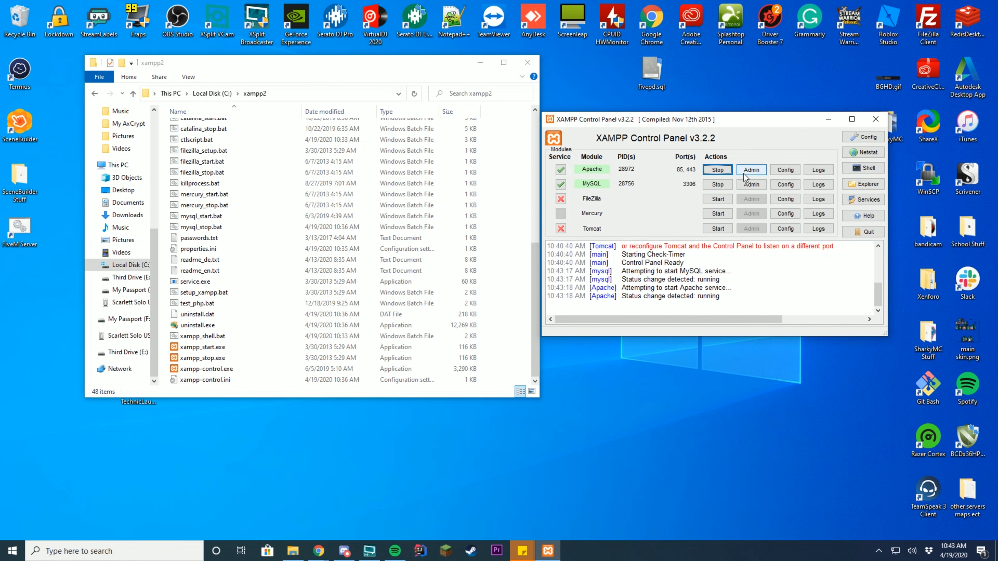
click(752, 185)
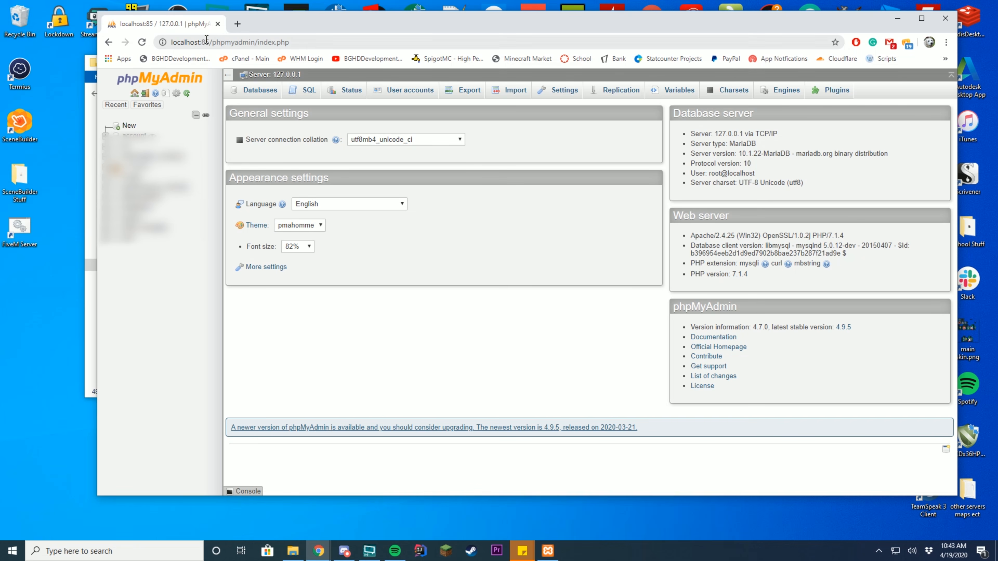
- Close the failed localhost tab and create a database named fivepd in phpMyAdmin
drag(997, 153, 299, 25)
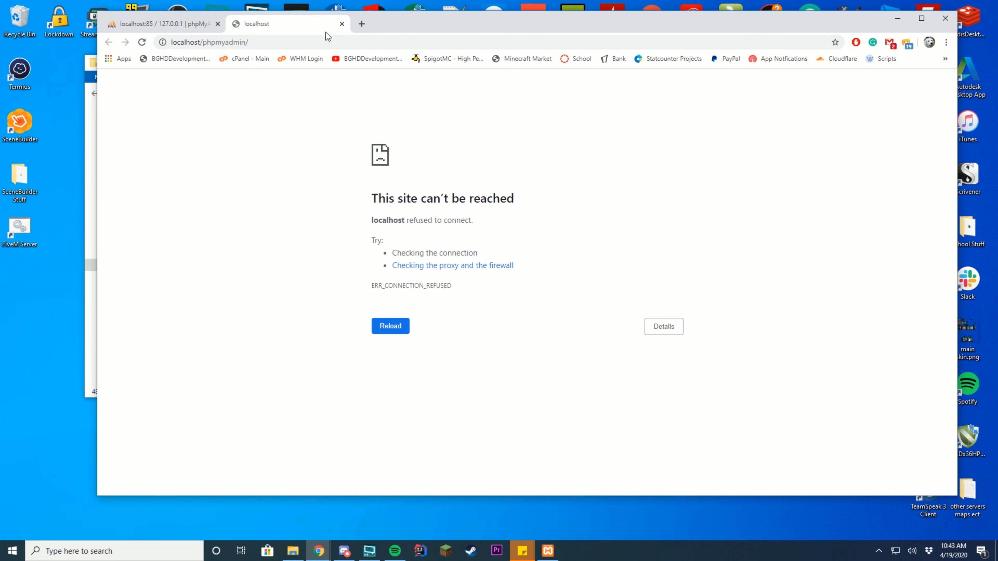
click(344, 23)
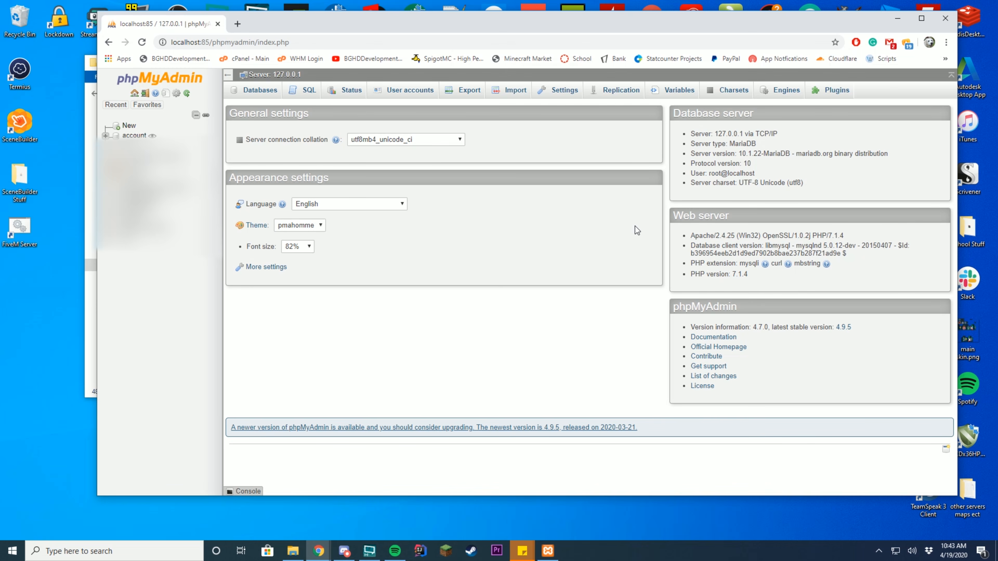
click(128, 126)
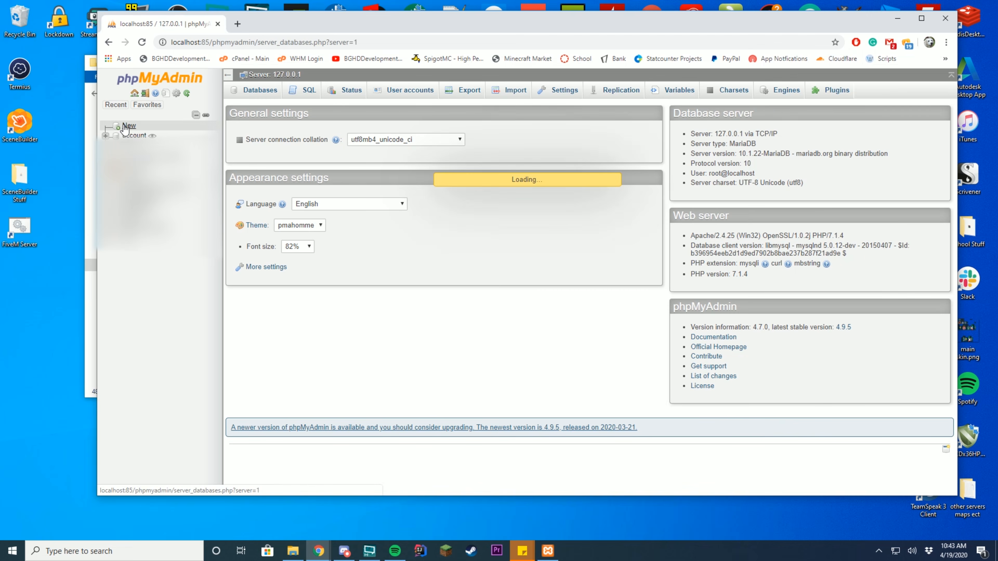
click(285, 167)
text(fivepd)
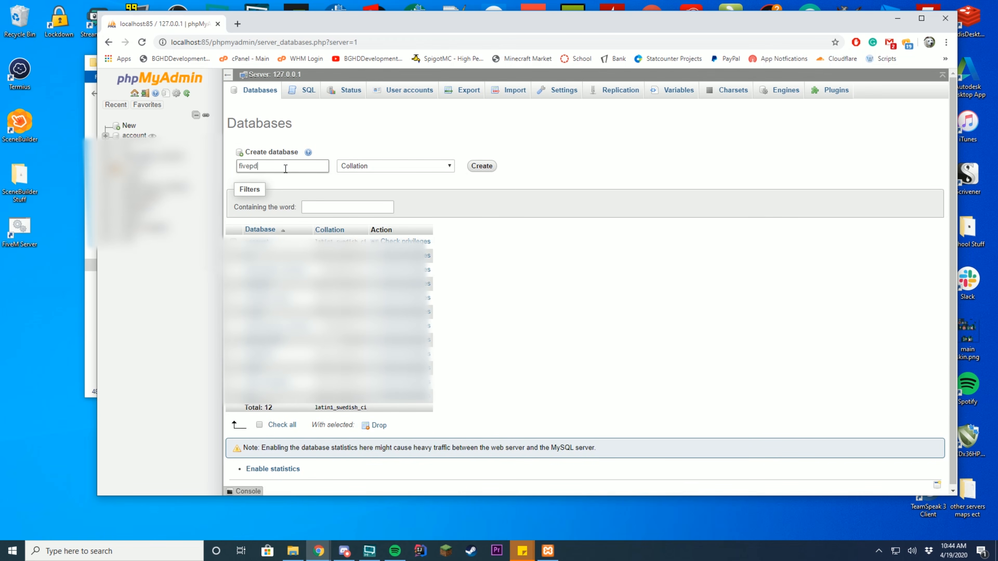
click(495, 167)
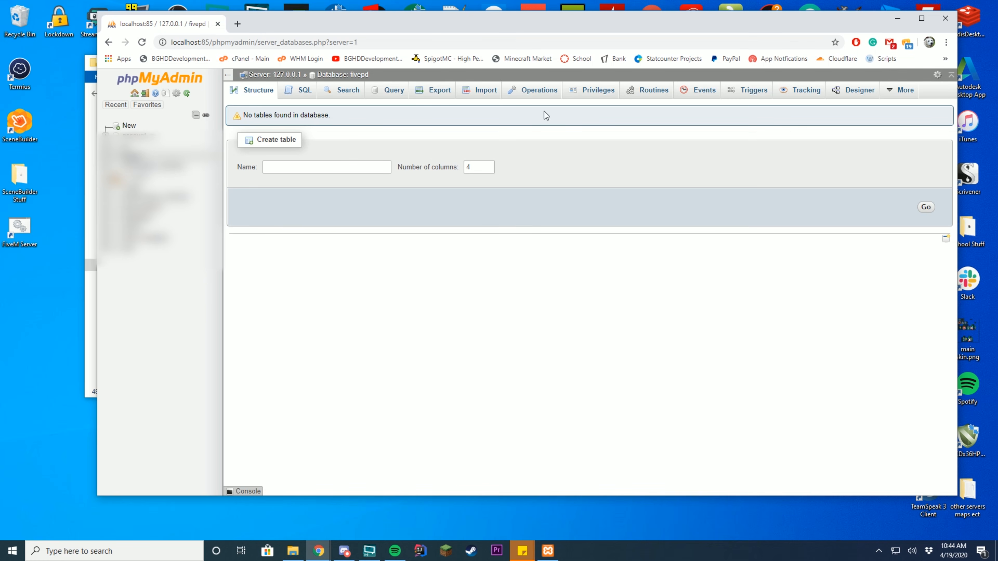
click(486, 89)
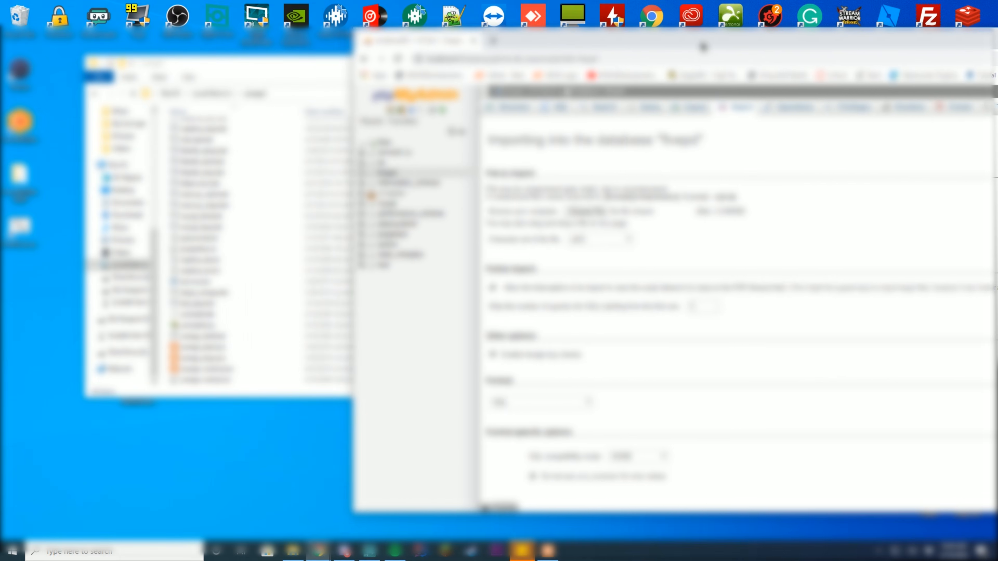
- Close File Explorer, minimise XAMPP and arrange the browser so fivepd.sql on the desktop is visible
drag(703, 47, 715, 48)
drag(319, 69, 131, 262)
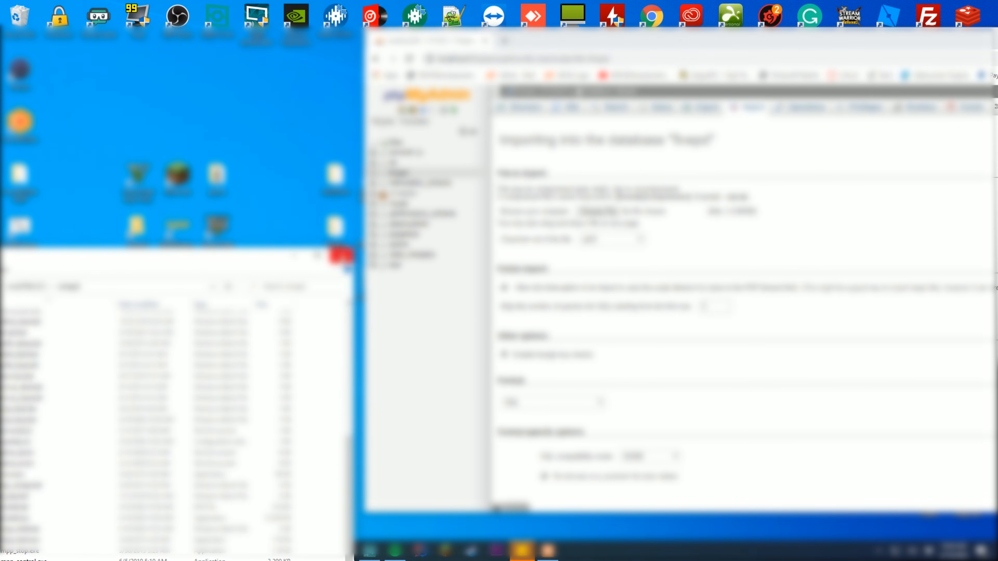
click(341, 255)
drag(572, 50, 247, 98)
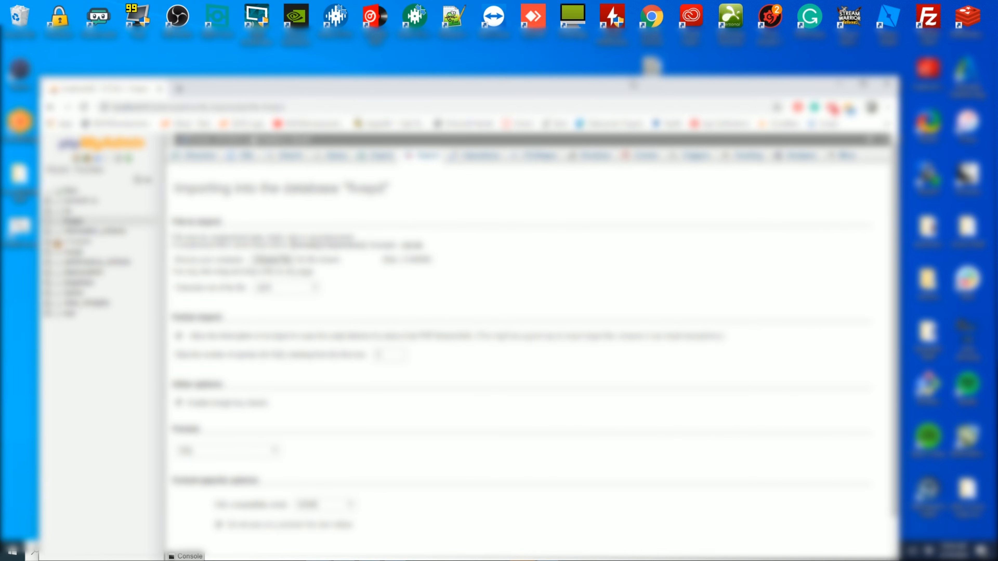
drag(633, 84, 592, 159)
click(848, 115)
drag(690, 160, 725, 120)
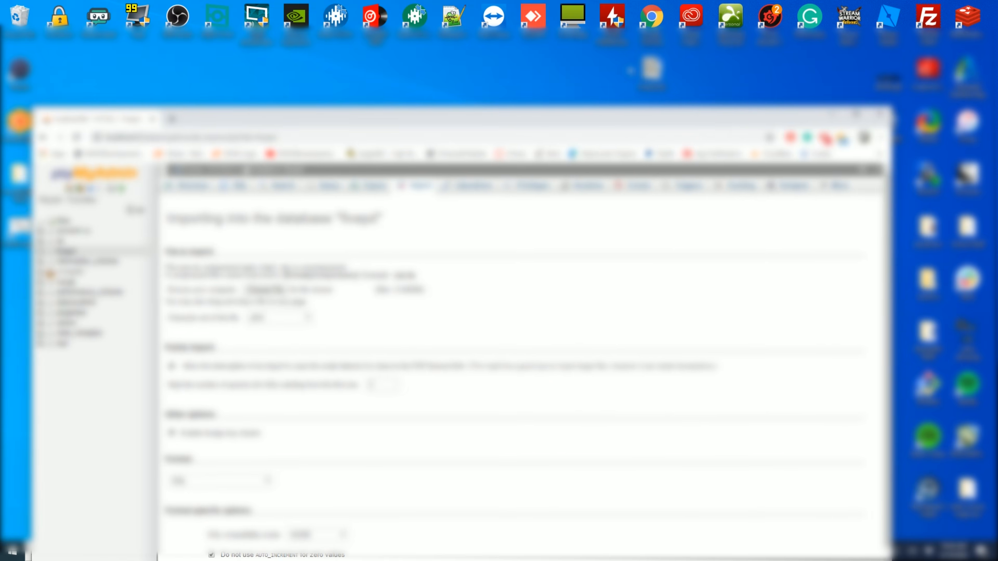
drag(239, 122, 337, 24)
- Import fivepd.sql into the fivepd database by dropping it onto the Import page
drag(59, 70, 542, 208)
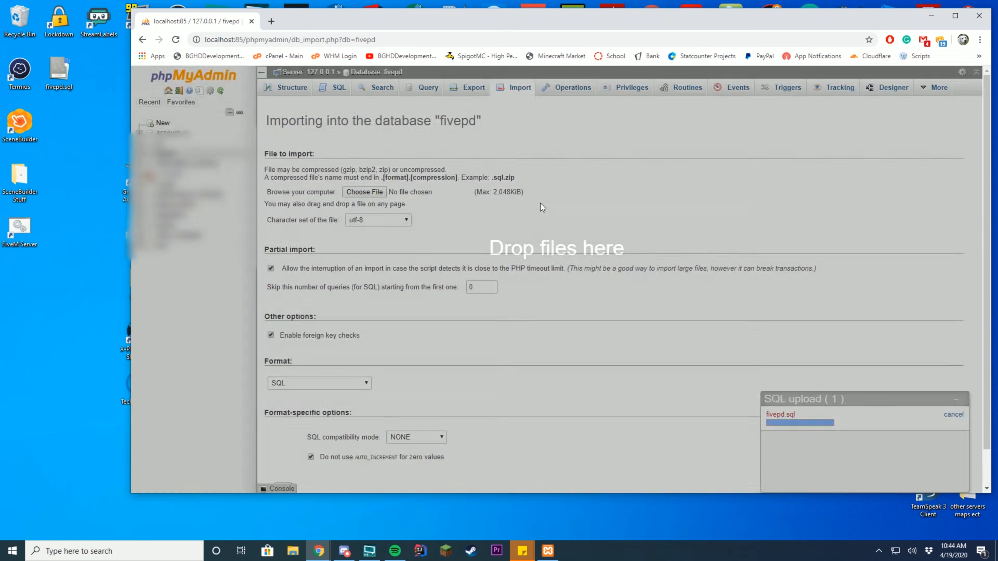
scroll(589, 243, down, 2)
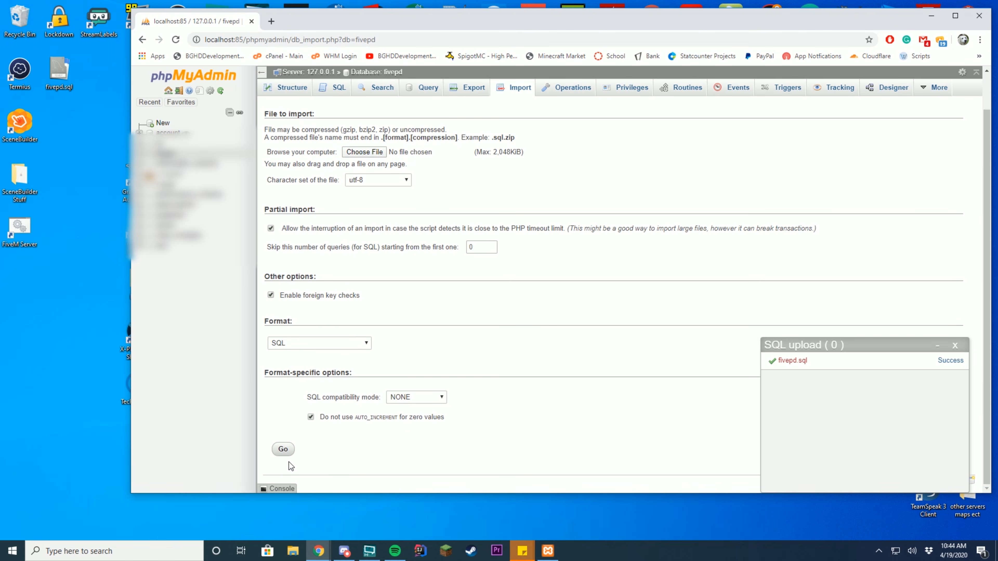
click(283, 451)
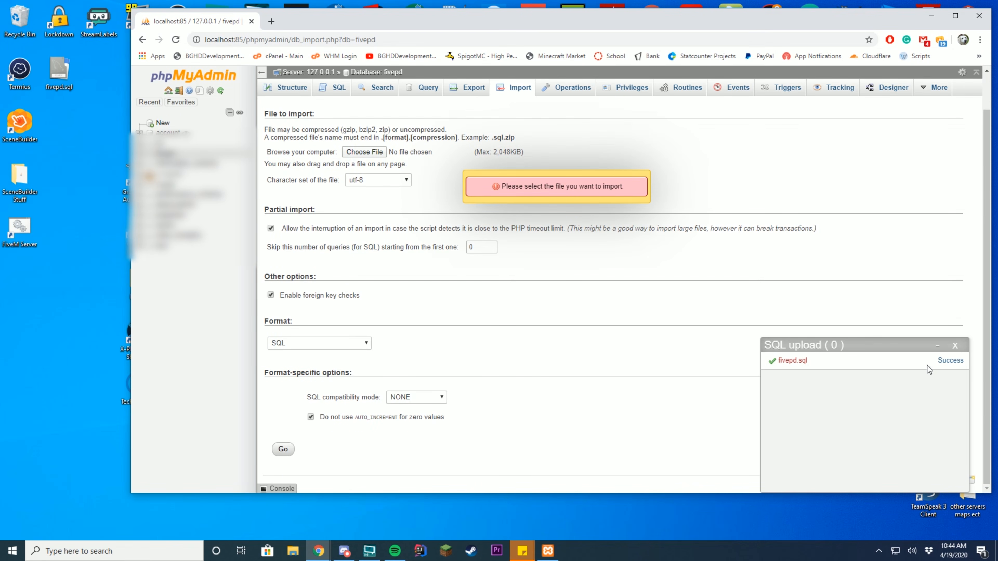
click(292, 88)
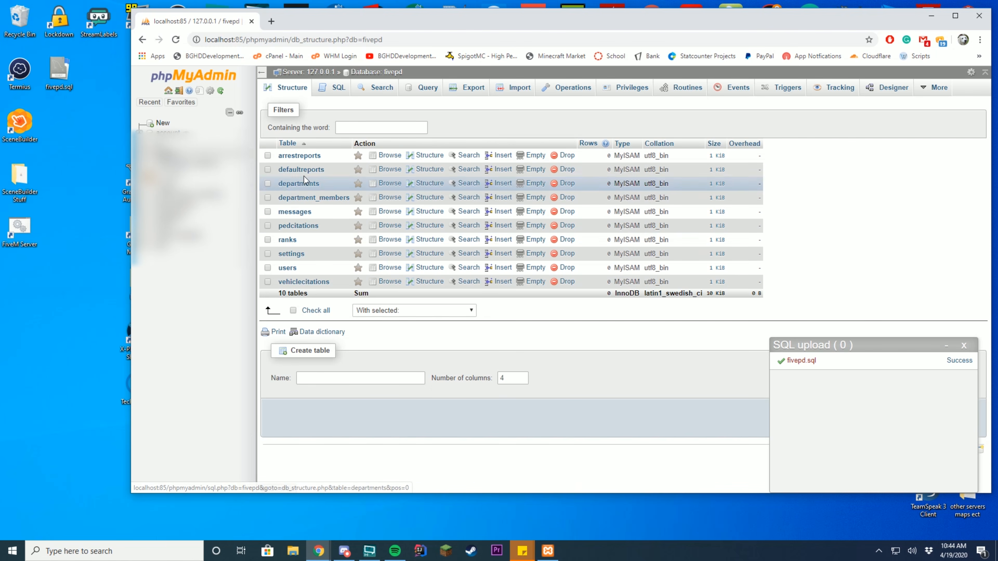
click(963, 345)
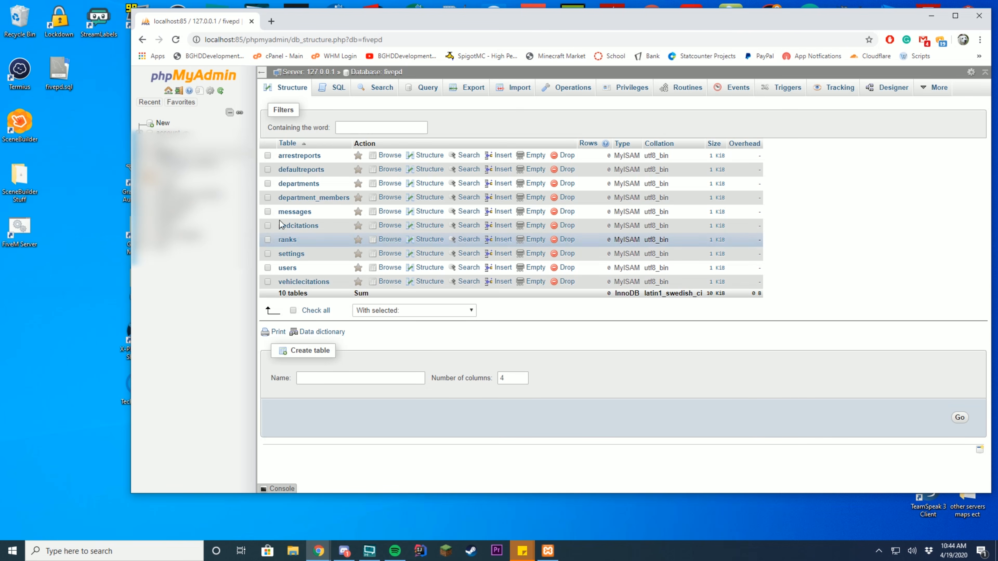
- Browse the imported users and departments tables, returning to the fivepd table list
click(389, 267)
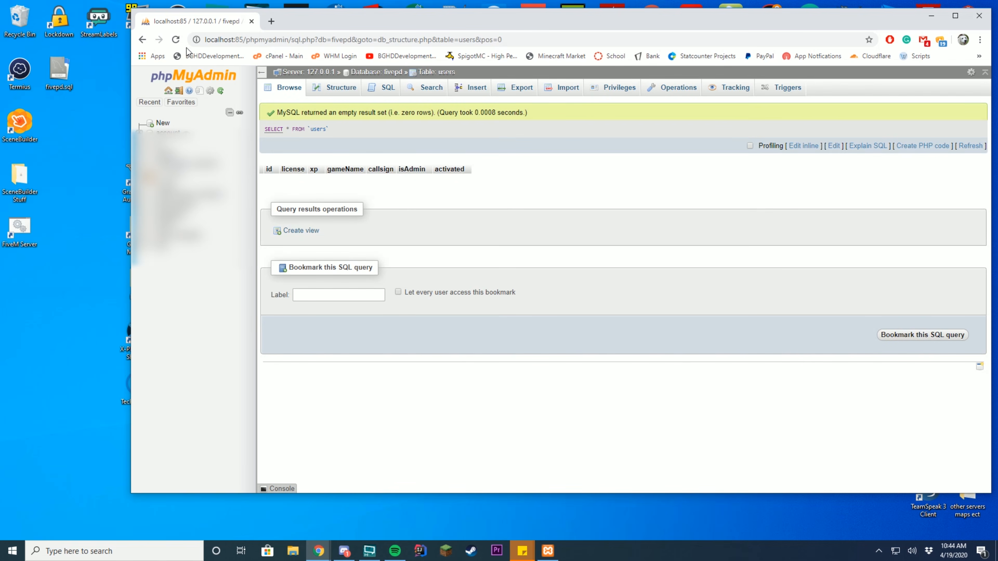
click(142, 39)
click(299, 184)
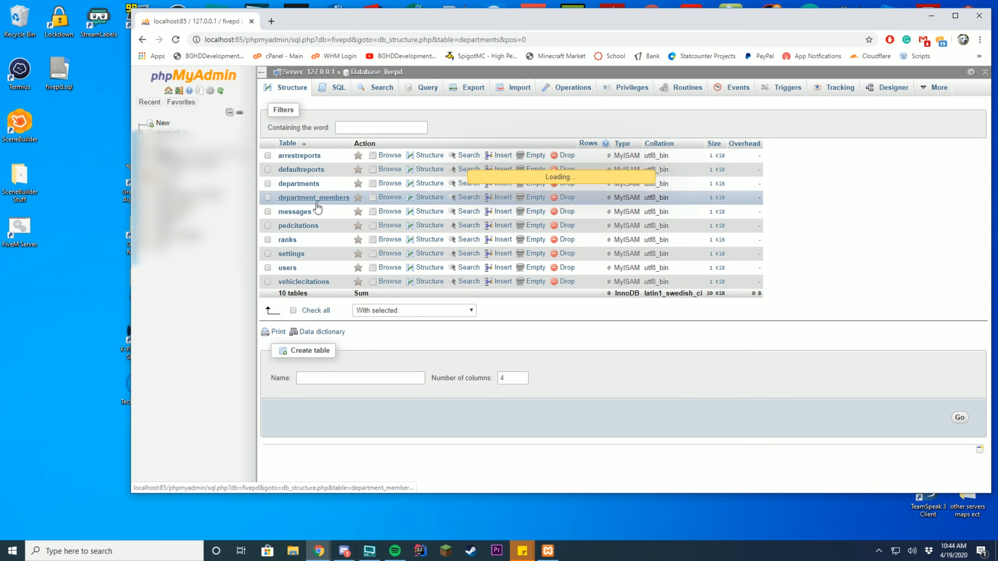
click(143, 40)
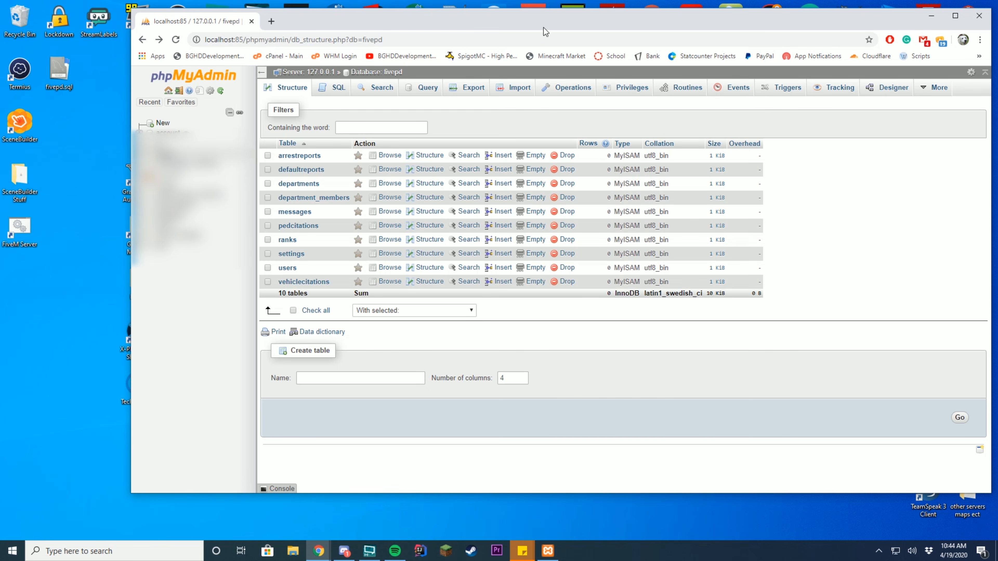
- Navigate from C: through FiveM\server-data\server-data\resources into the fivepd folder to reach config.json
drag(537, 25, 499, 55)
click(288, 548)
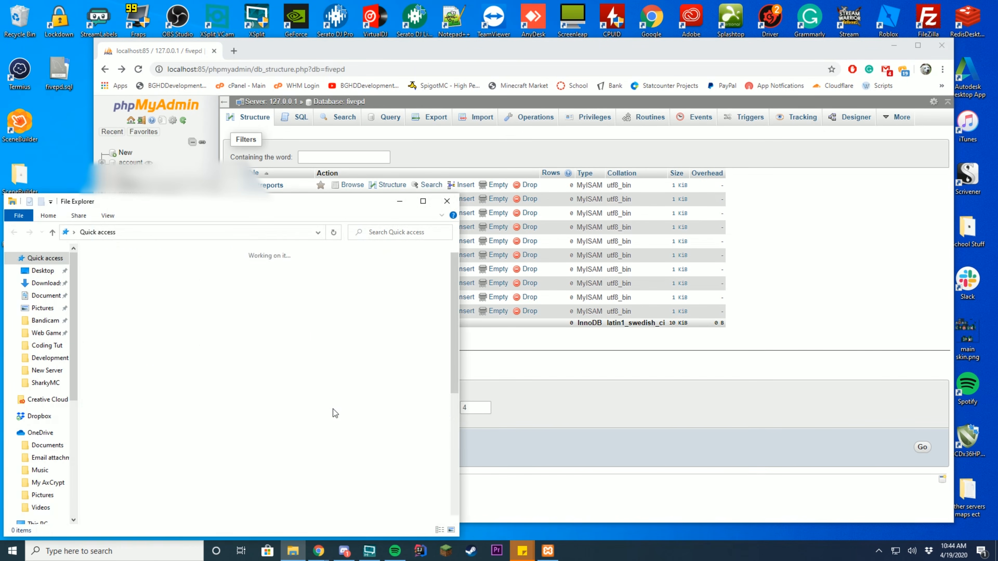
scroll(47, 456, down, 5)
click(47, 444)
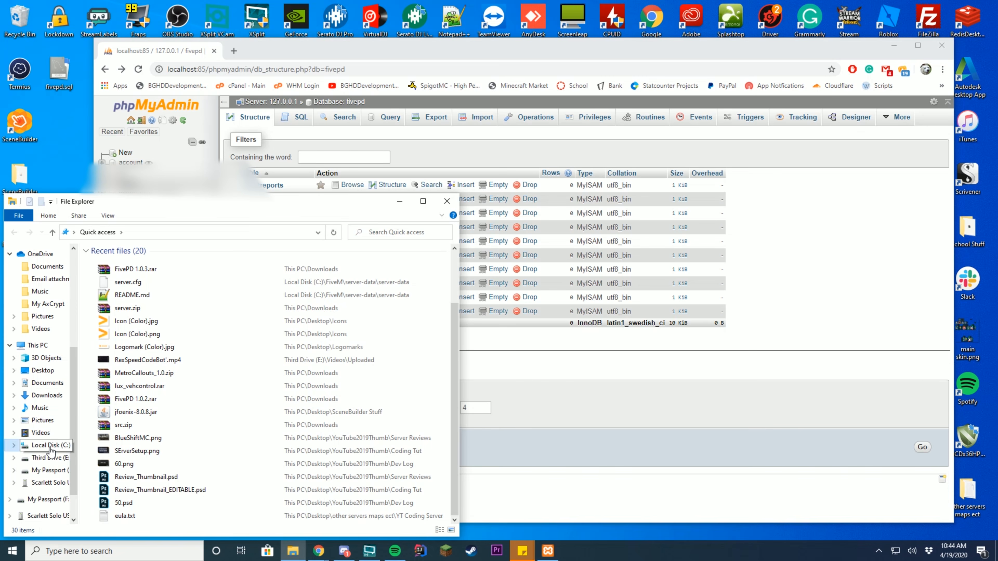
drag(193, 201, 479, 106)
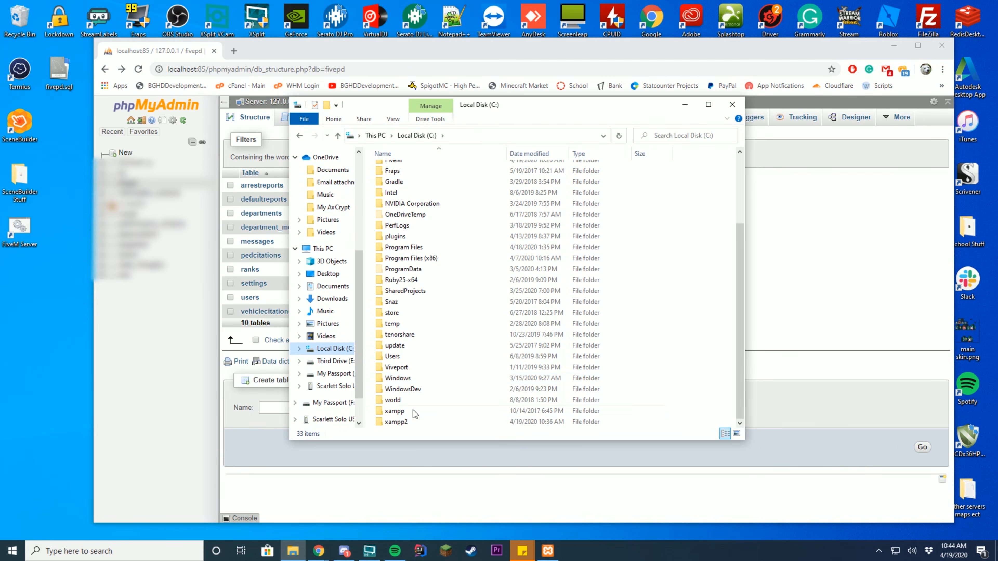
scroll(424, 219, down, 2)
double_click(403, 189)
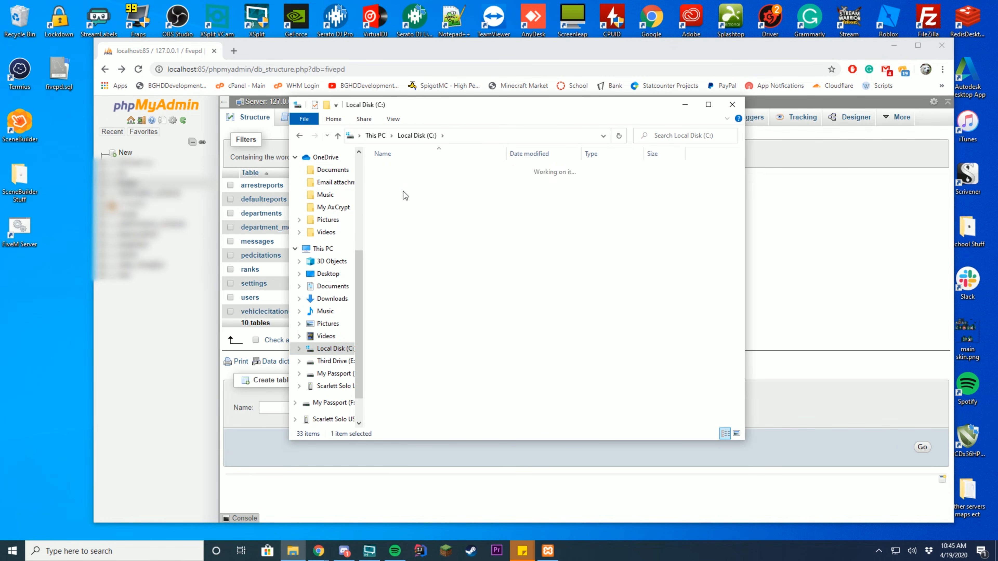
double_click(409, 180)
double_click(411, 168)
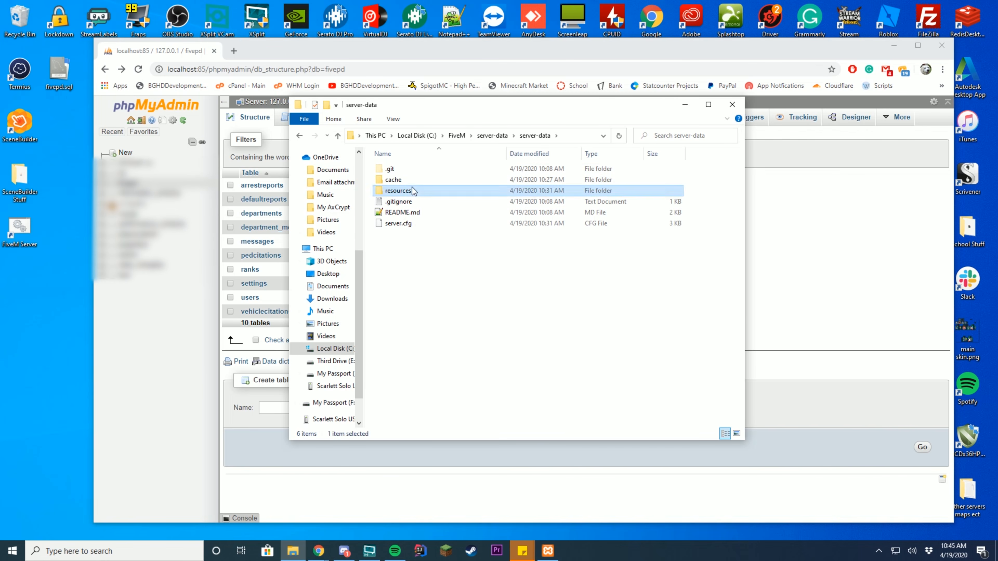
double_click(398, 190)
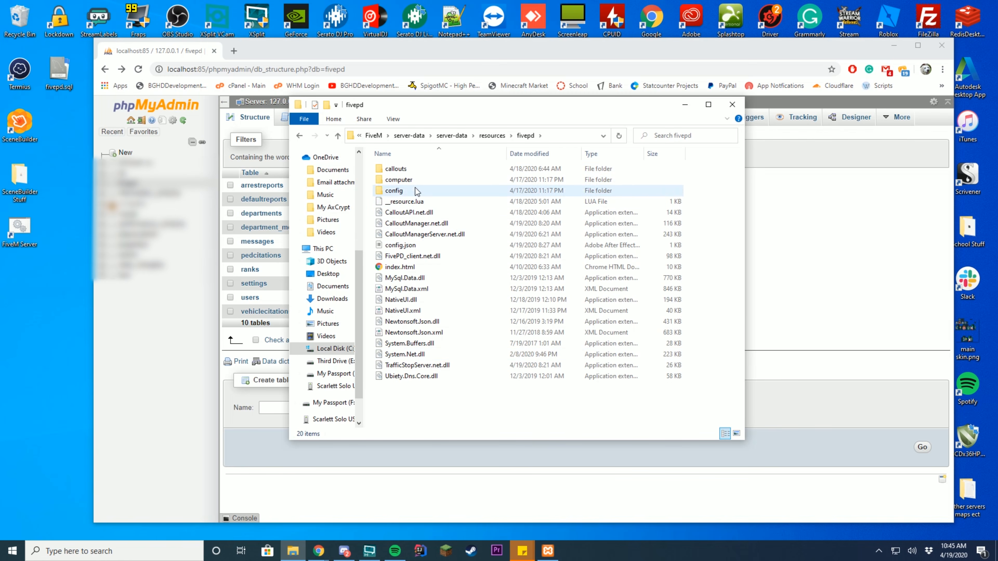
right_click(393, 245)
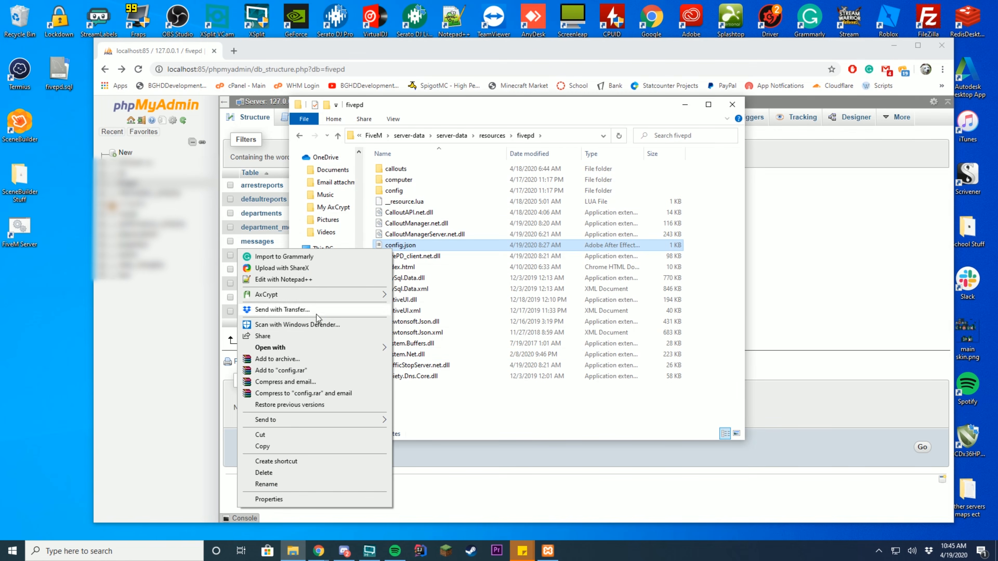
- Open config.json with Notepad++ and check the database name fivepd on line 7
click(314, 280)
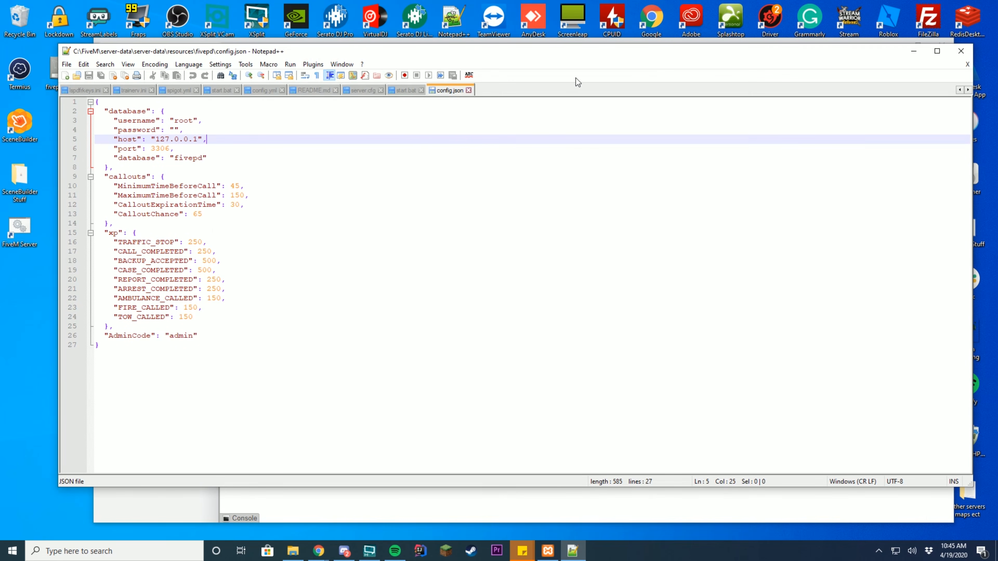
double_click(186, 157)
click(251, 157)
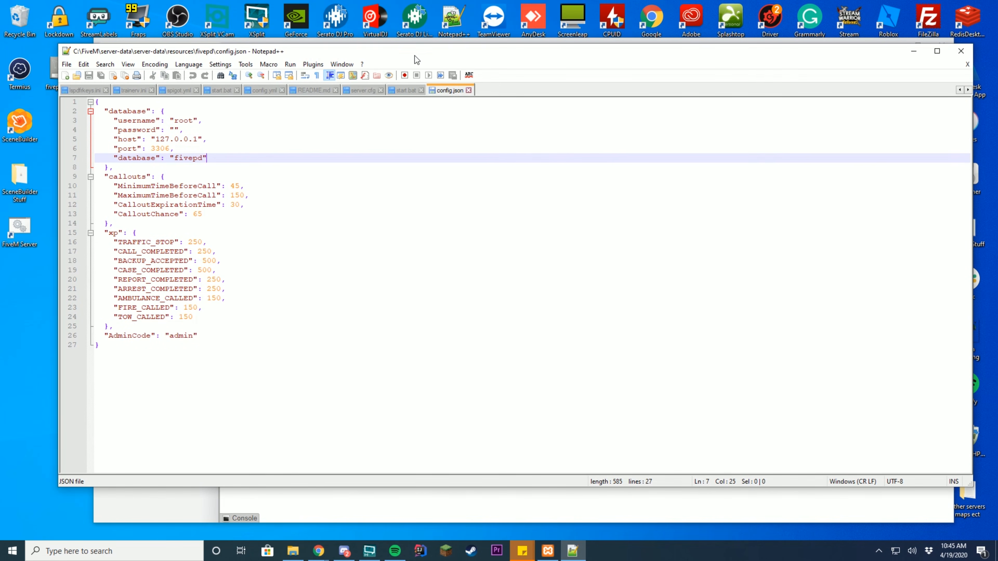
drag(415, 55, 408, 174)
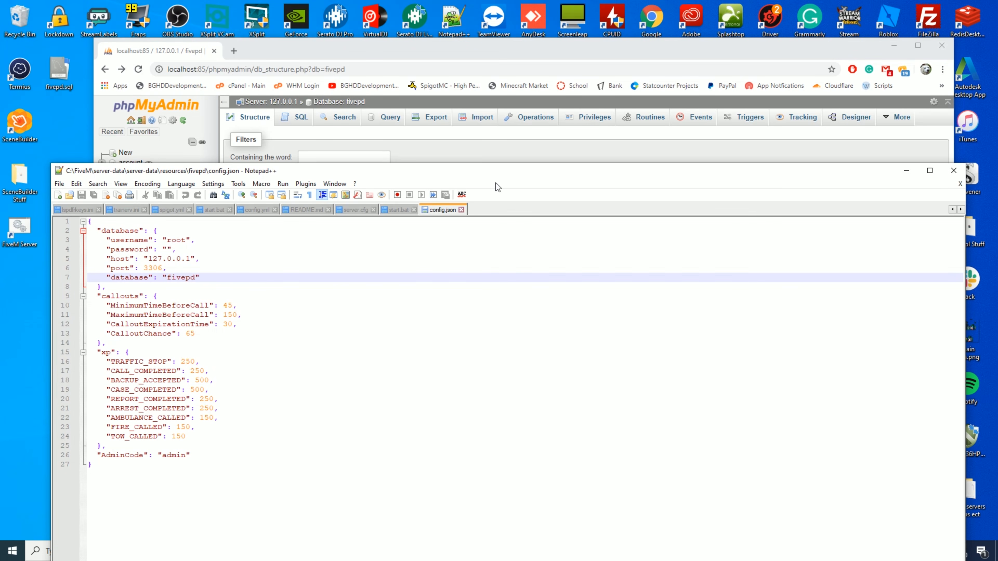
- Review the database host 127.0.0.1 and port 3306 lines in config.json
key(Up)
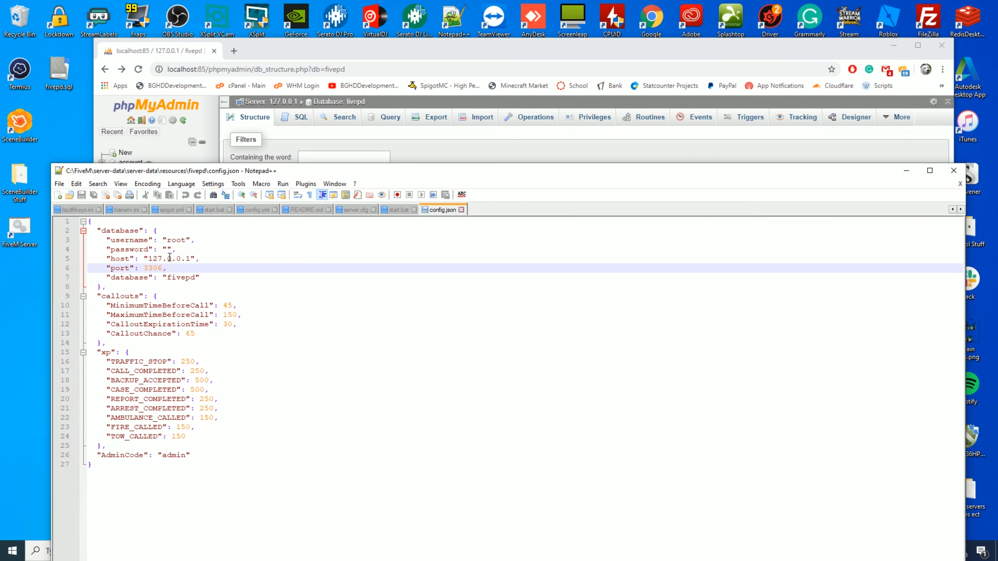
click(170, 259)
double_click(155, 259)
click(161, 259)
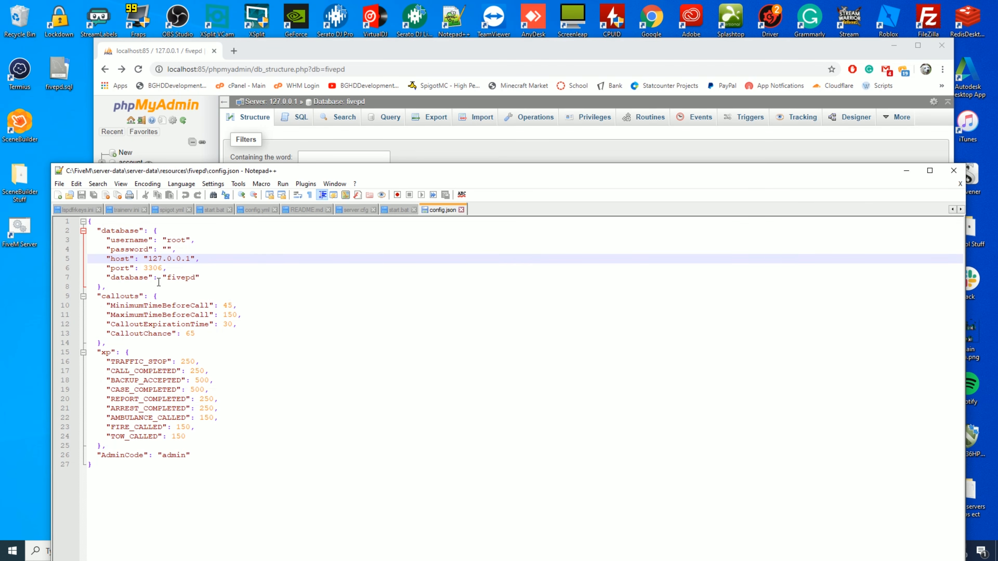
click(157, 268)
double_click(157, 269)
click(249, 278)
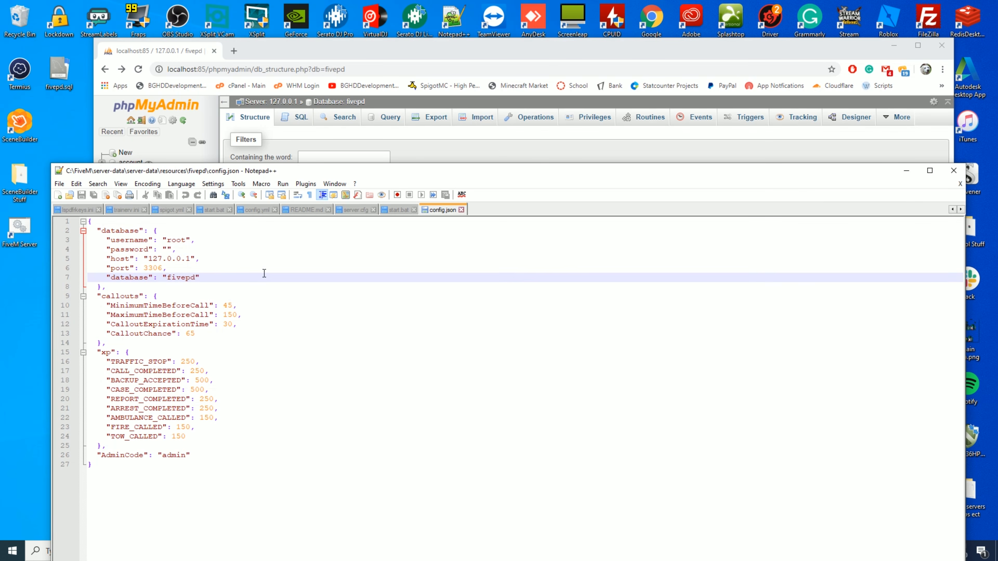
click(264, 273)
click(490, 65)
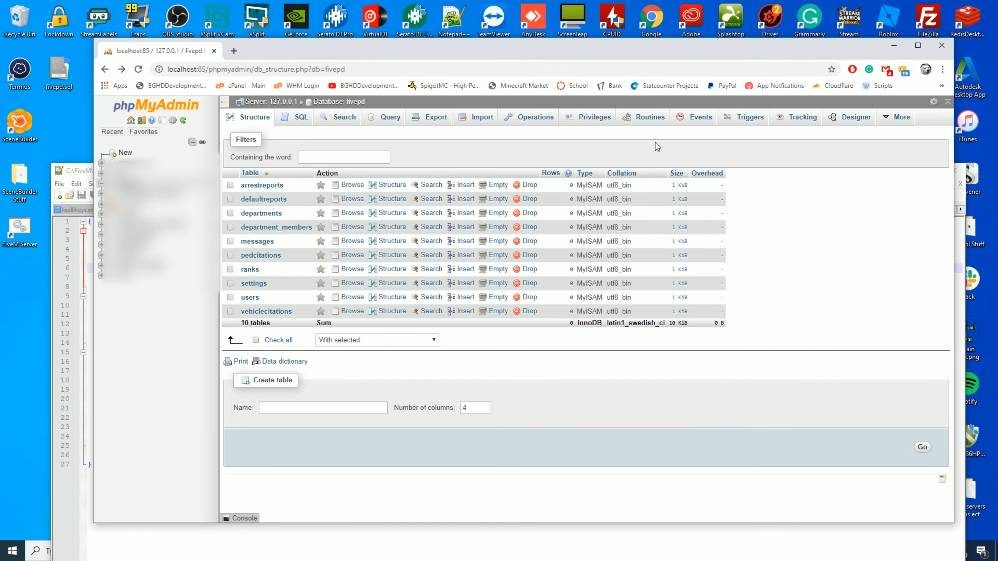
- Go to phpMyAdmin's User accounts overview and start adding a new user account
click(133, 116)
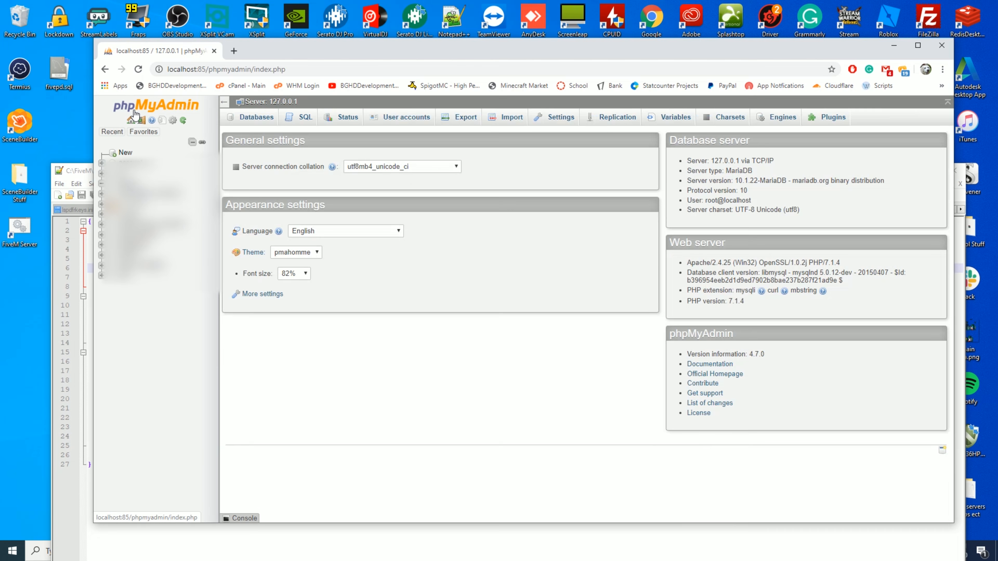
click(393, 119)
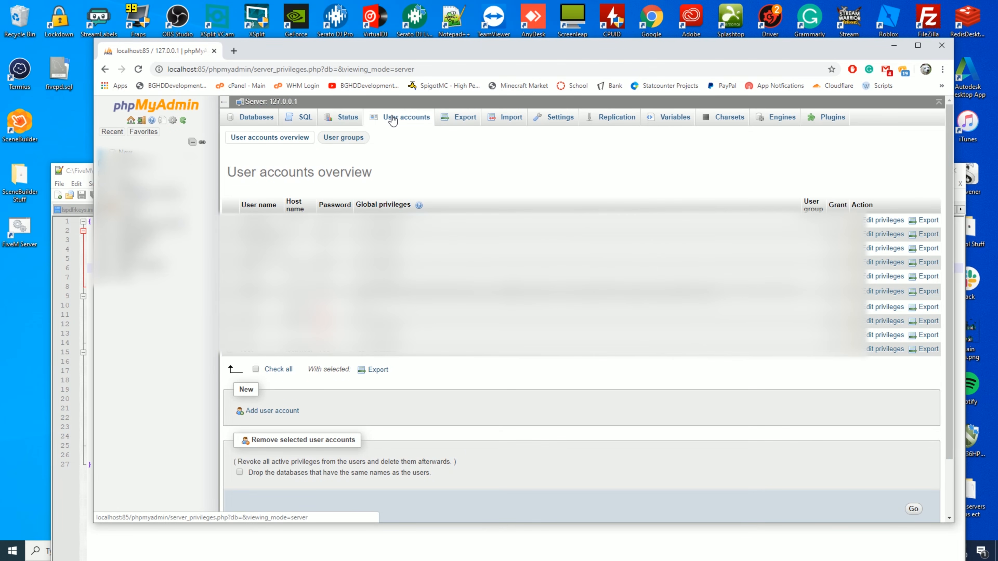
scroll(393, 120, down, 1)
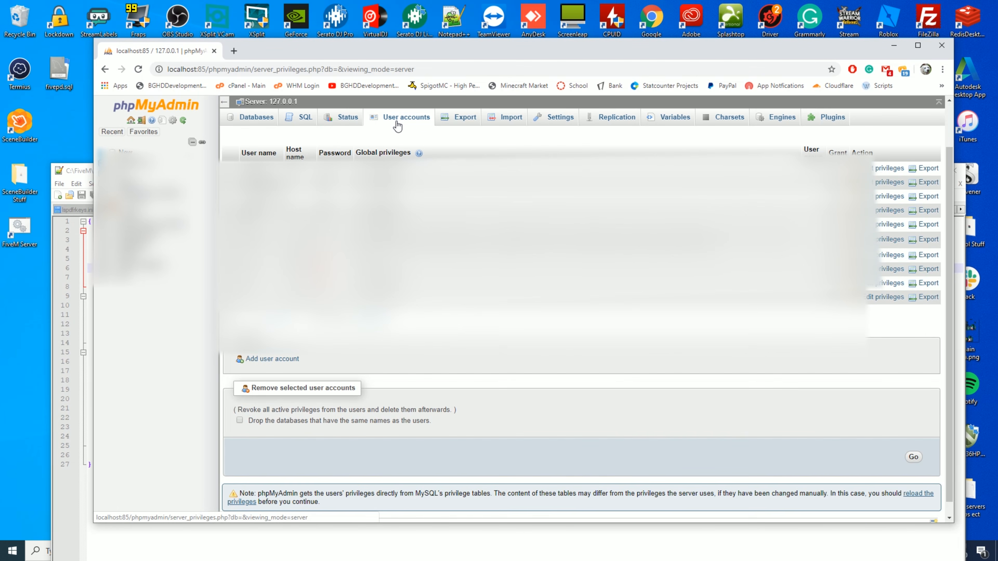
scroll(581, 323, up, 1)
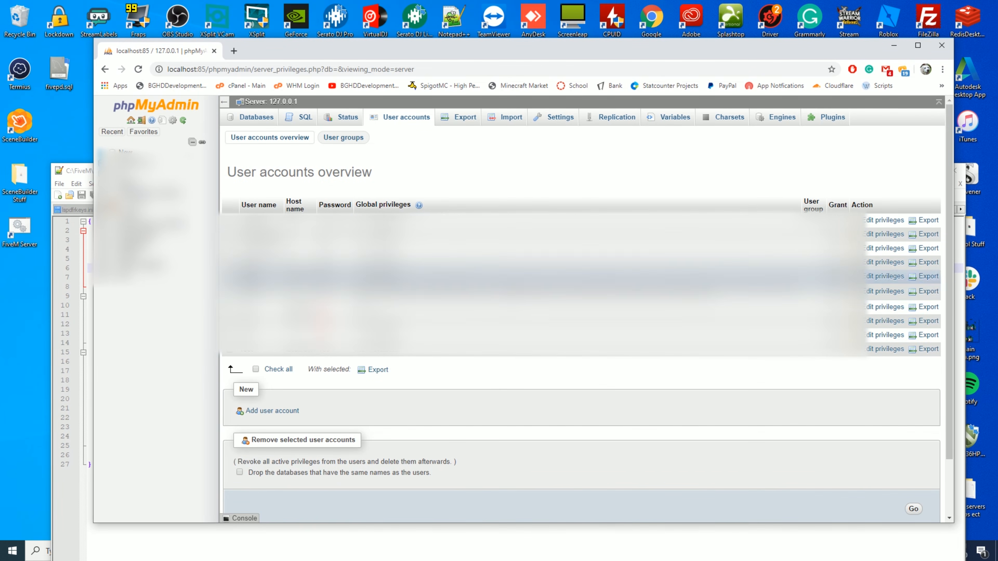
scroll(581, 226, down, 1)
scroll(581, 322, down, 1)
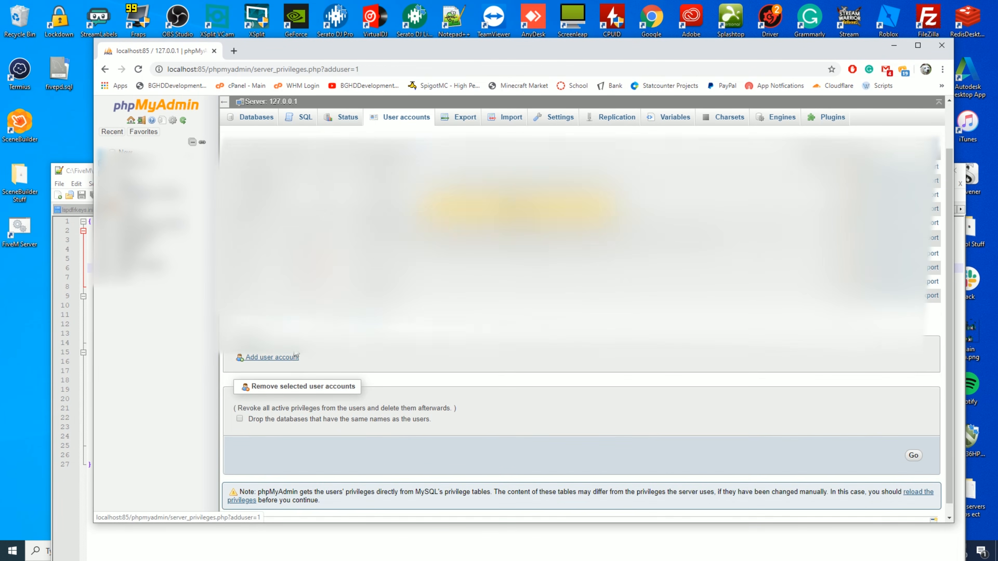
click(272, 357)
- Enter the user name fivepd and type the account password twice
click(442, 211)
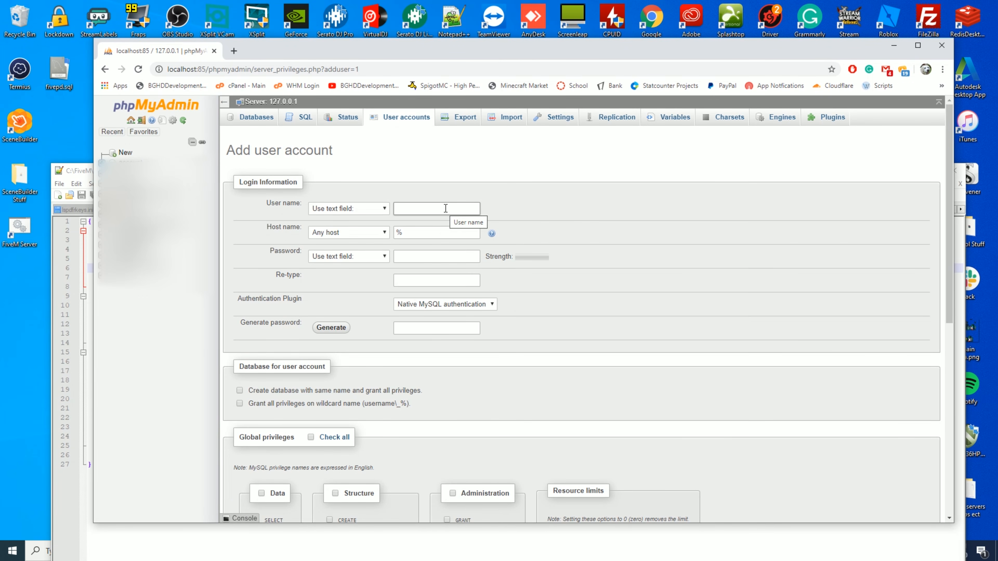
text(fivepd)
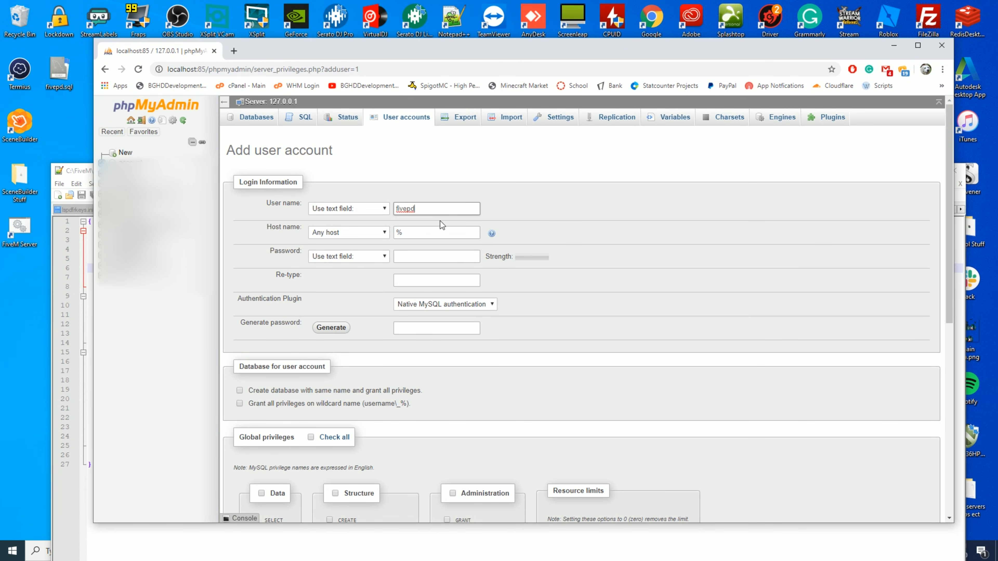
click(435, 232)
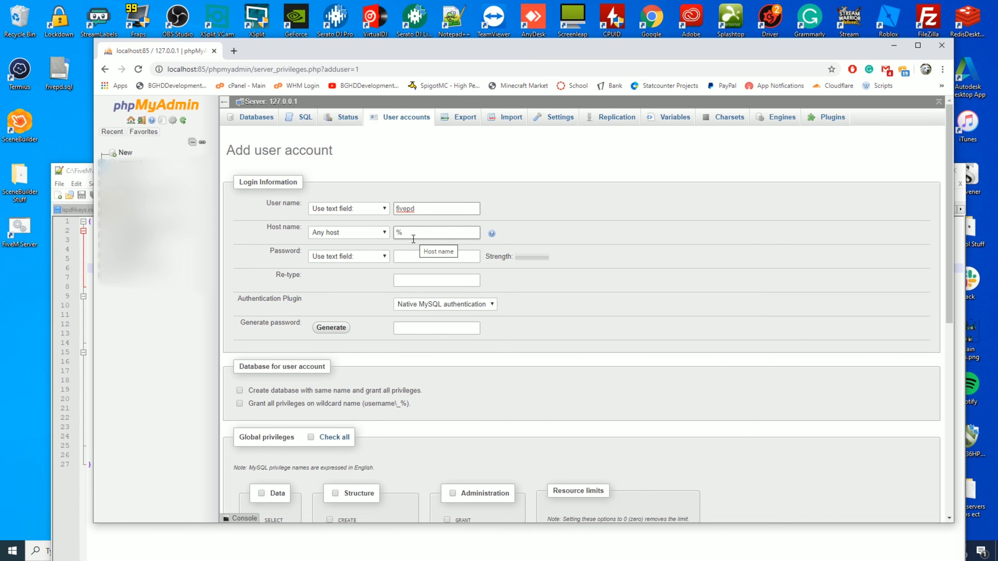
click(431, 259)
text(••)
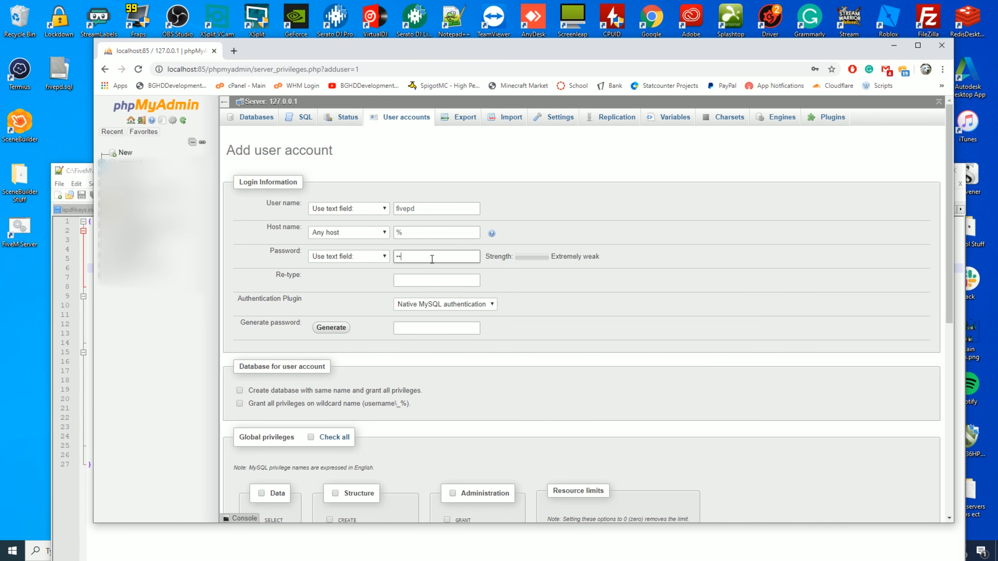
text(••••)
key(BackSpace)
key(BackSpace)
key(BackSpace)
key(BackSpace)
text(••••••)
click(423, 279)
text(••••••••)
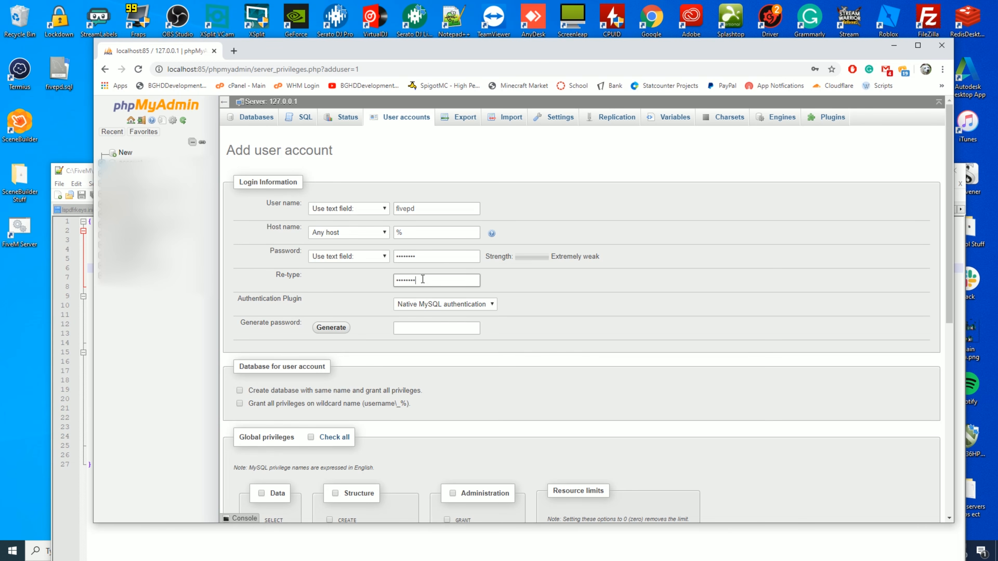
- Keep native MySQL authentication, grant wildcard database rights and all global privileges, and create the account
scroll(417, 277, down, 4)
click(467, 148)
click(476, 161)
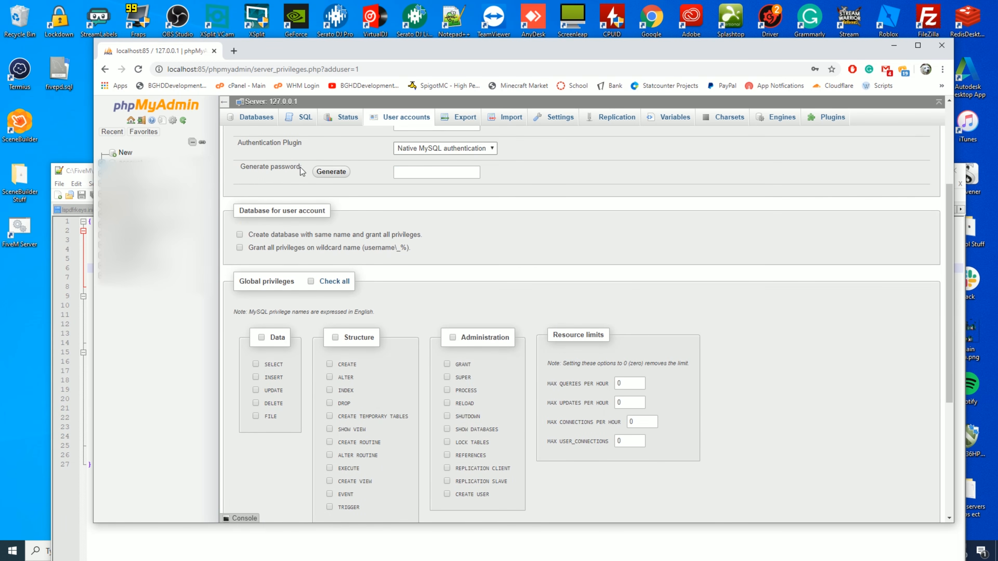
scroll(540, 234, up, 2)
scroll(503, 244, down, 2)
scroll(436, 243, down, 1)
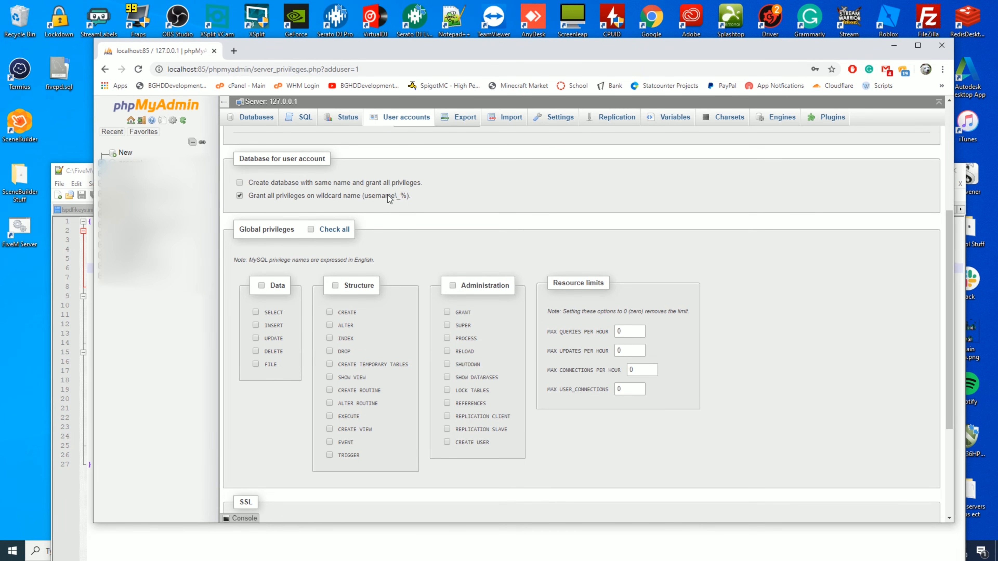
click(387, 195)
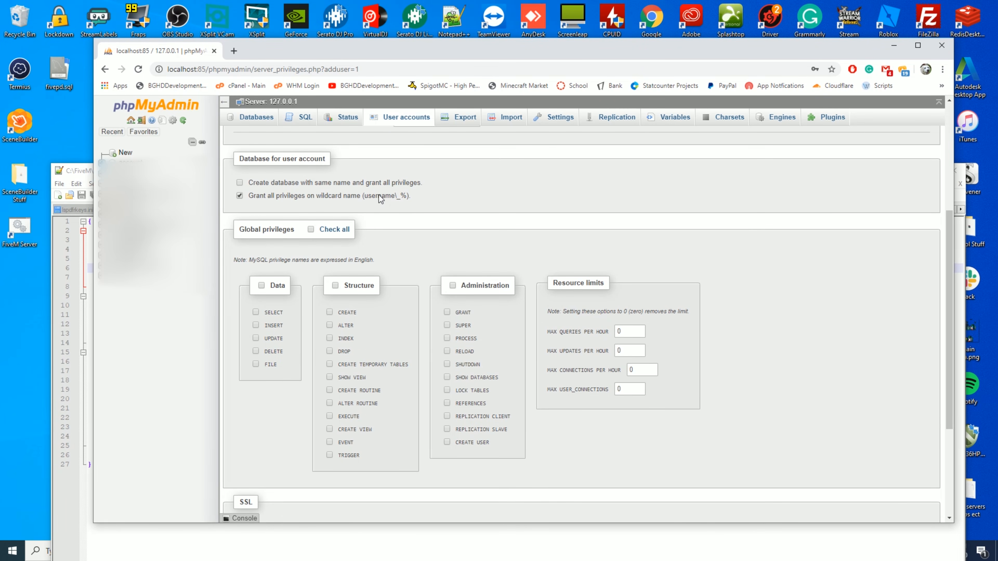
click(334, 229)
scroll(454, 316, down, 4)
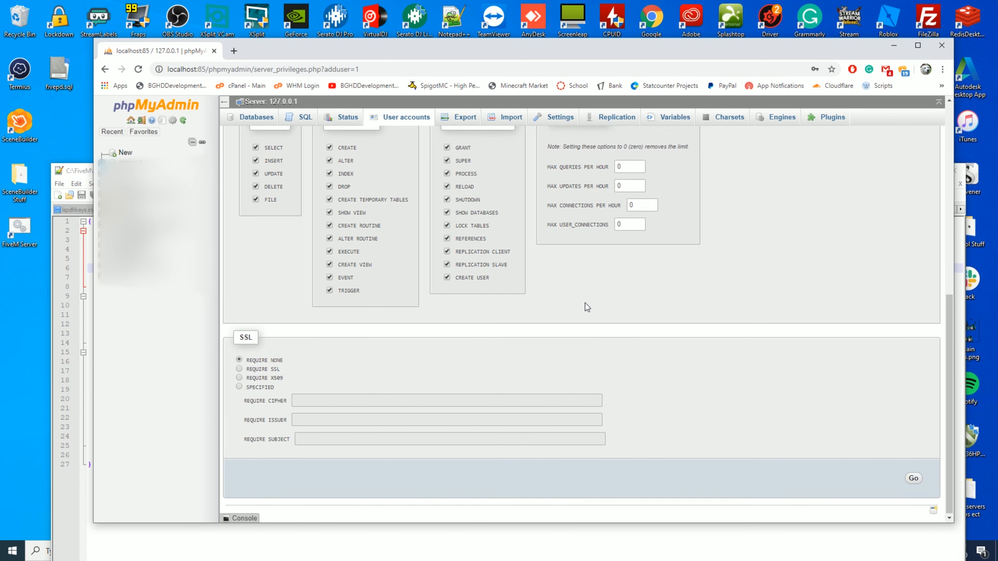
scroll(593, 319, up, 8)
scroll(590, 322, down, 8)
click(912, 481)
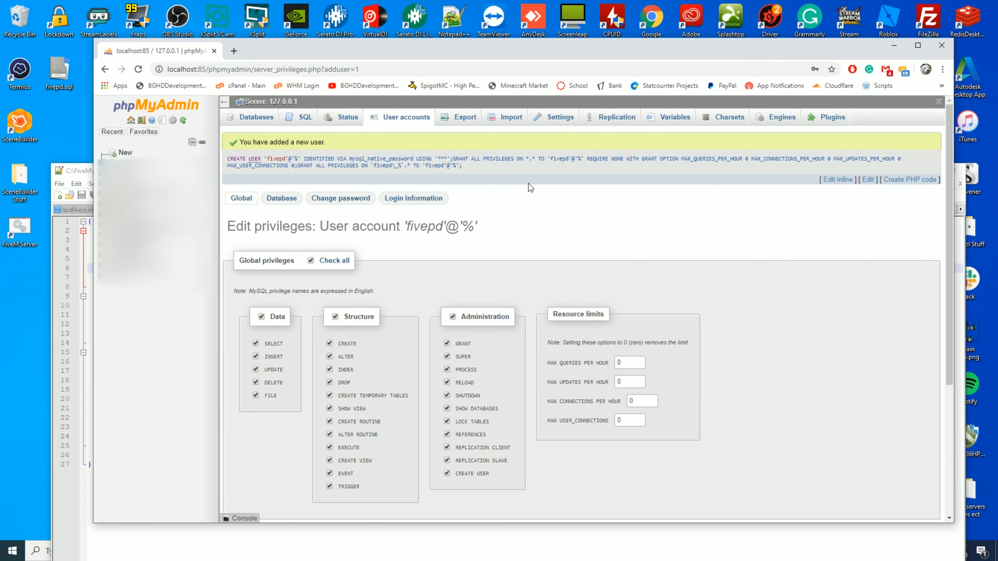
- Replace the database username value in config.json with fivepd
click(90, 253)
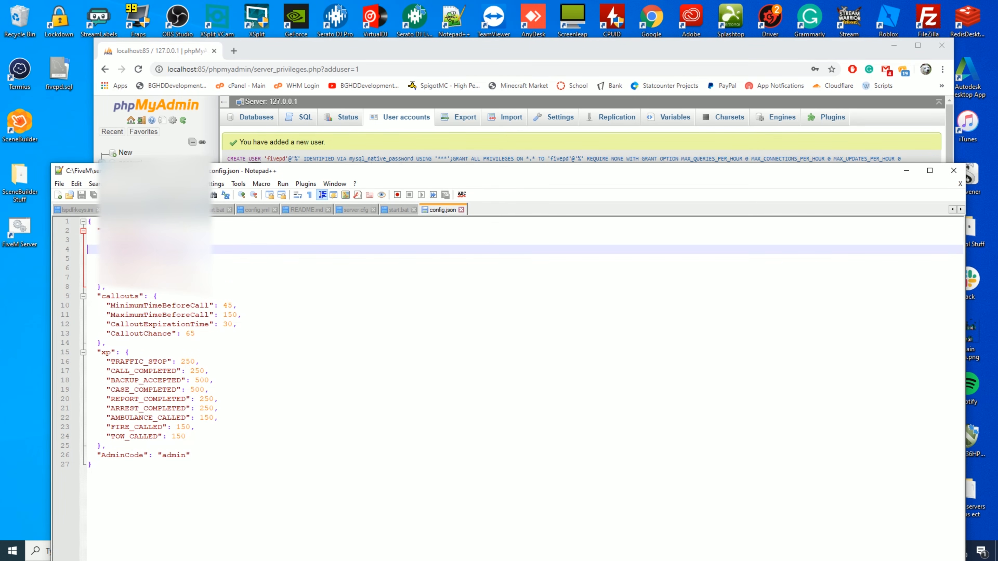
double_click(177, 241)
text(fid)
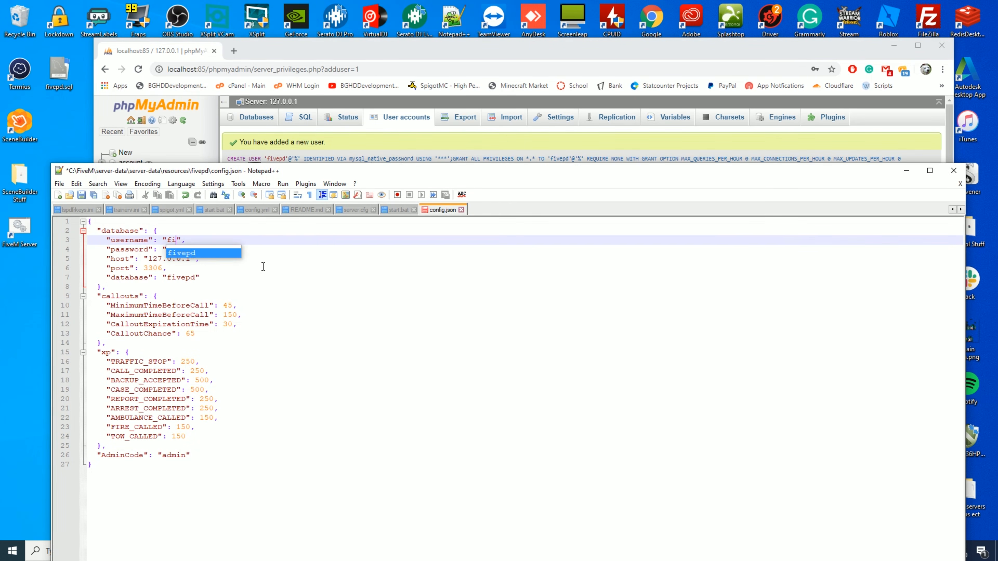
text(epd)
click(256, 266)
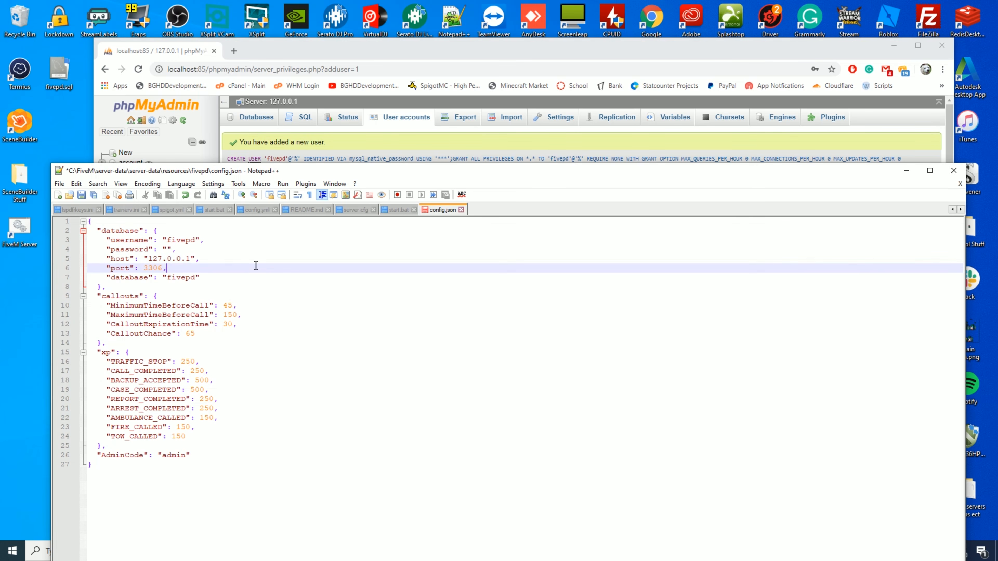
- Fill in the new user's password, save config.json and close Notepad++
click(169, 250)
text(password)
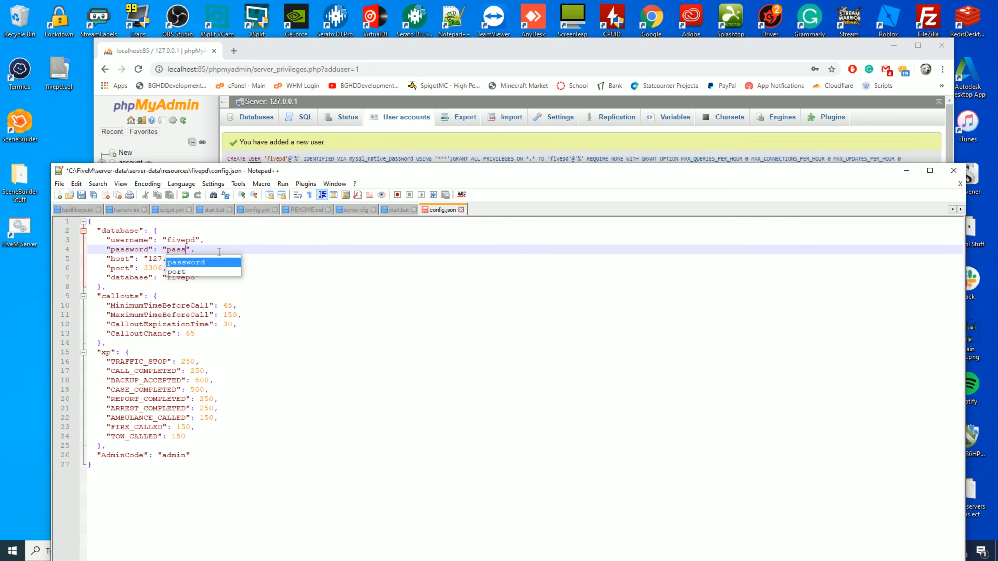
click(258, 247)
key(ctrl+s)
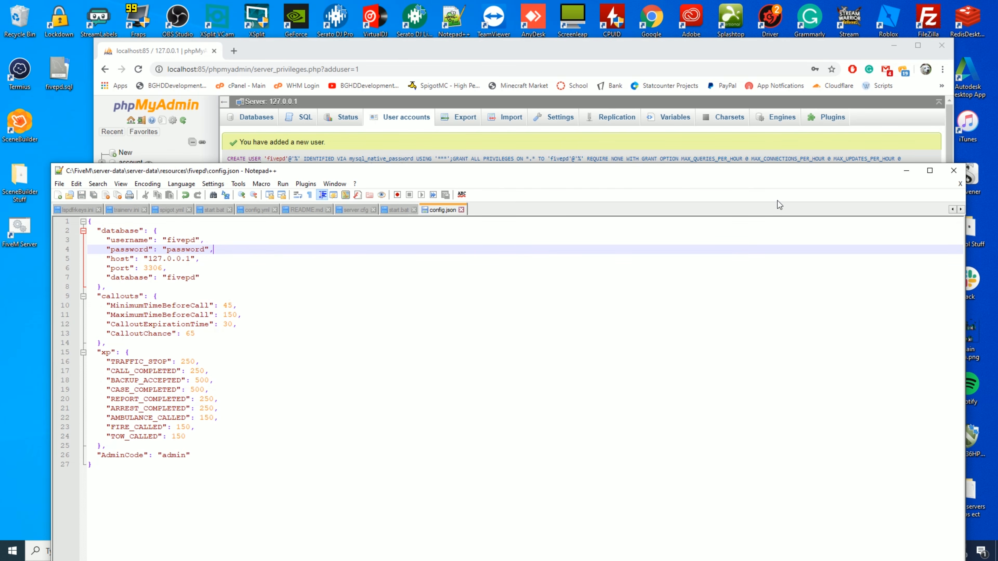
click(953, 171)
click(894, 45)
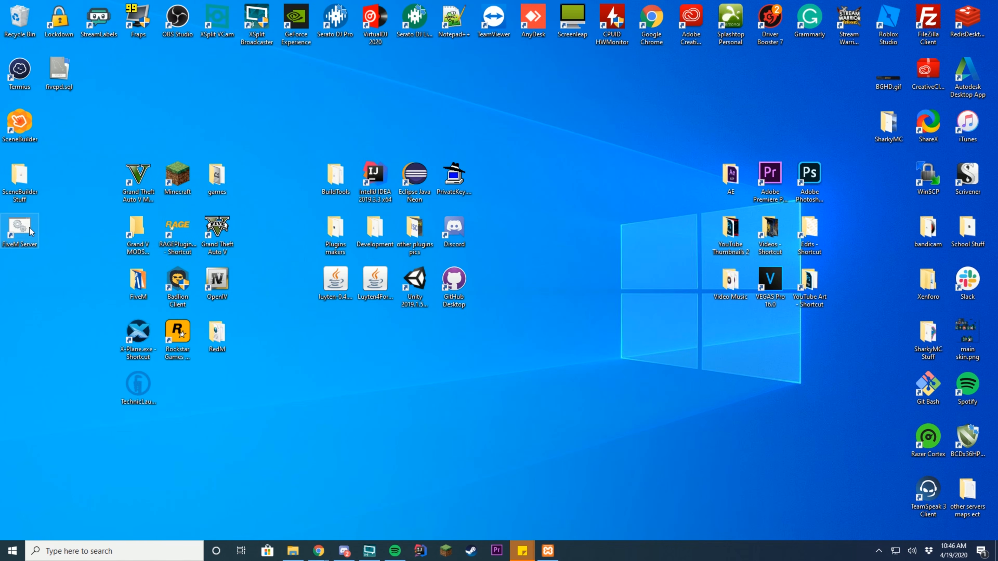
- Start the FiveM Server from its desktop shortcut, then launch FiveM.exe from the FiveM folder
double_click(20, 228)
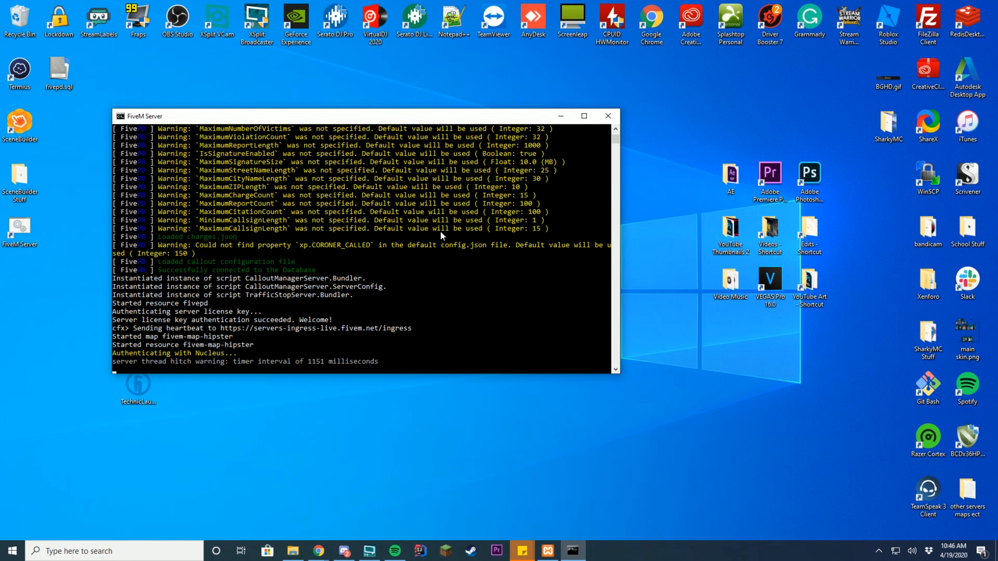
drag(299, 115, 453, 131)
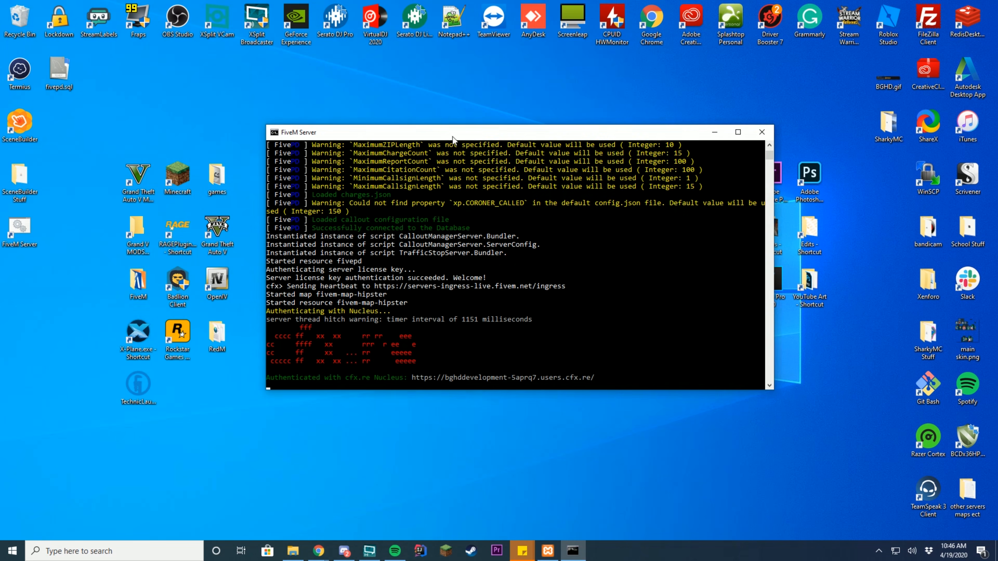
double_click(138, 281)
double_click(409, 205)
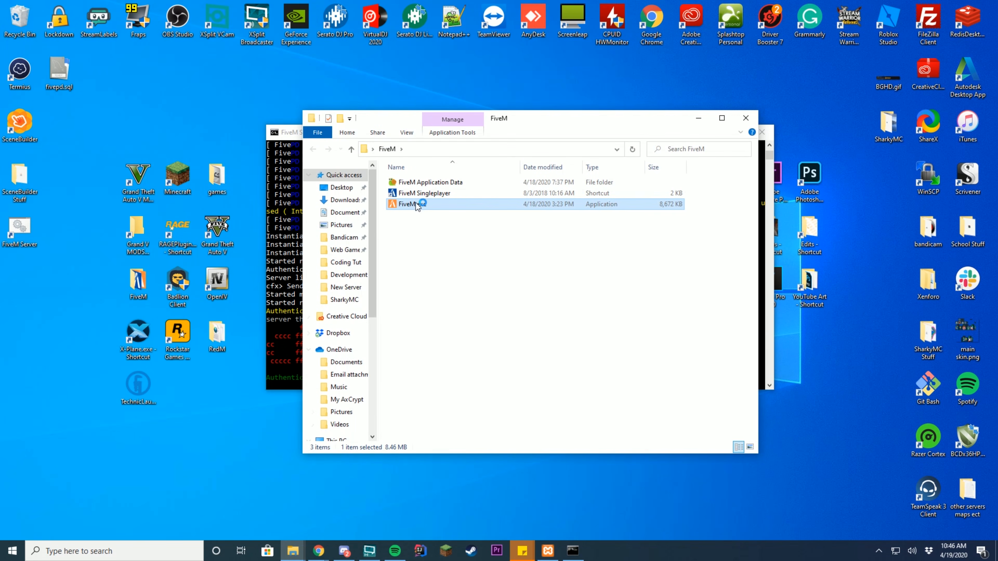
click(699, 118)
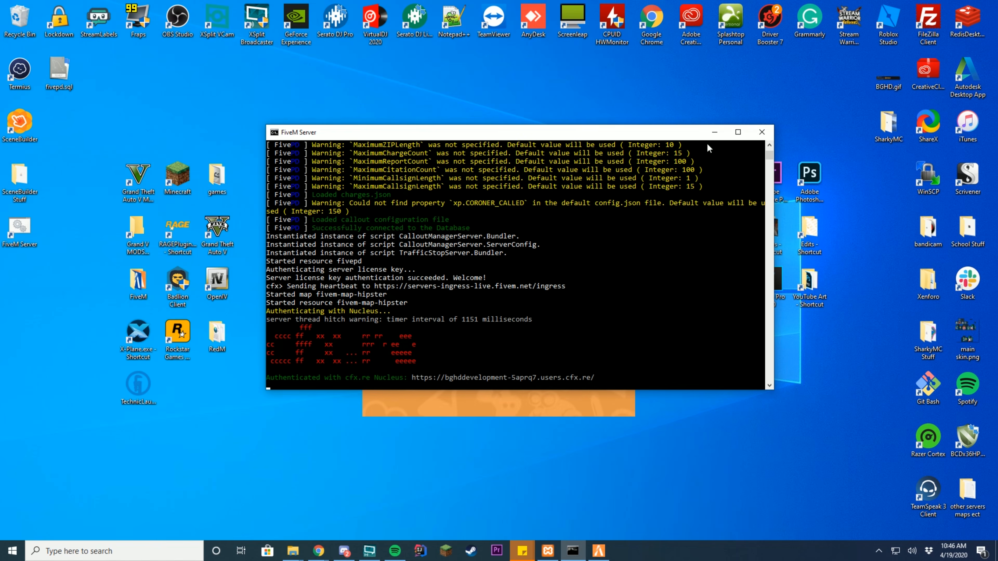
drag(667, 129, 889, 16)
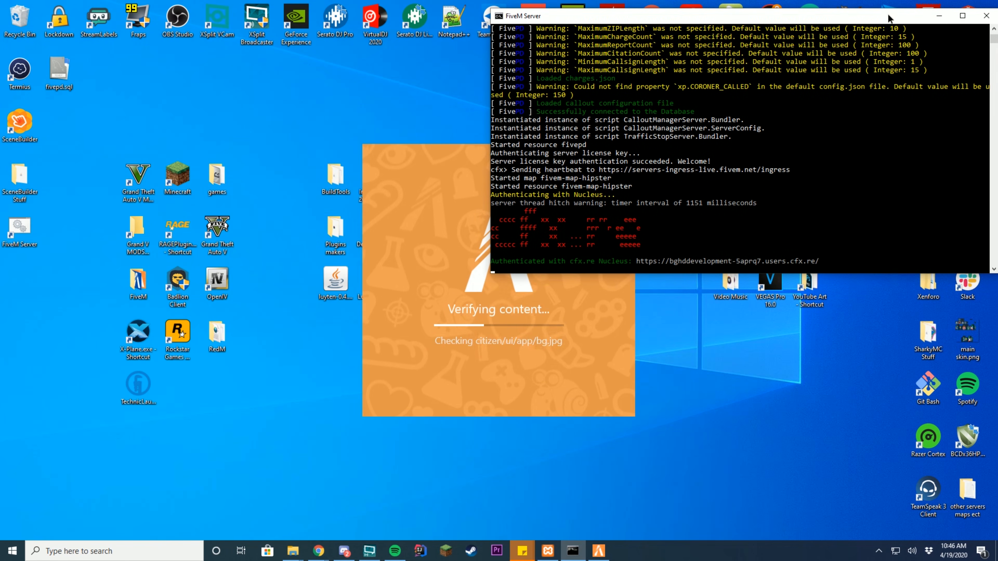
click(938, 17)
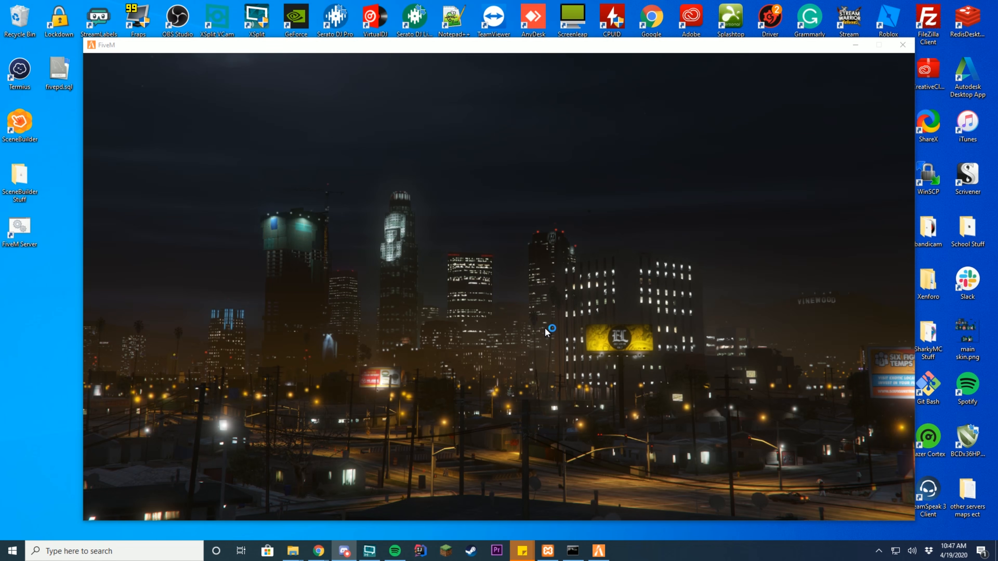
- Use Direct Connect to connect the FiveM client to the server at localhost
click(484, 195)
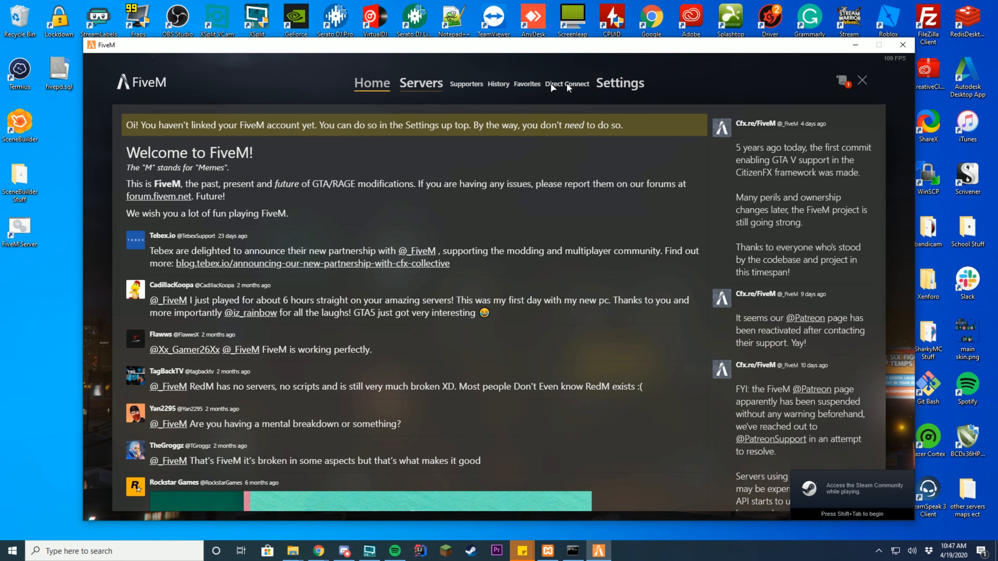
click(563, 84)
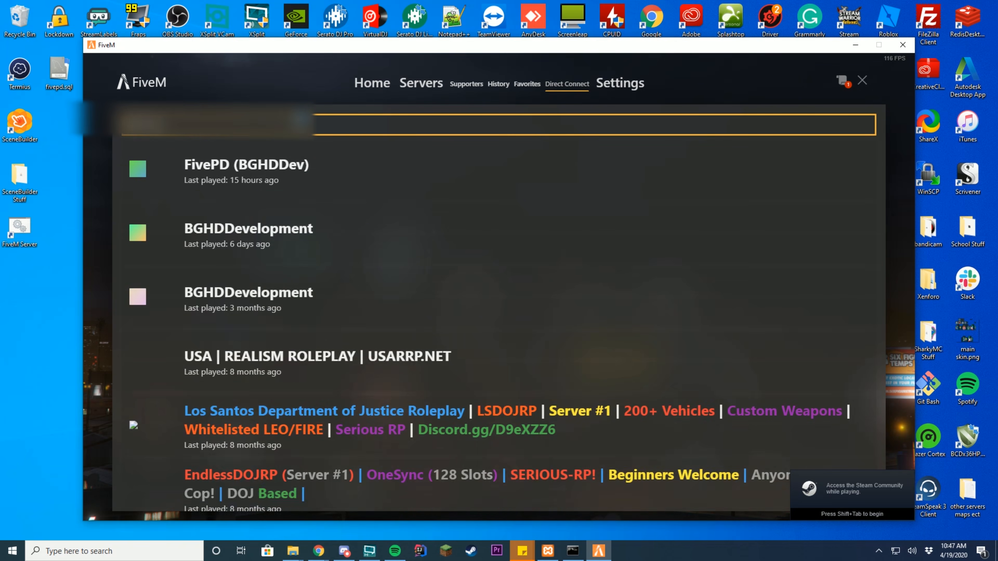
text(localhost)
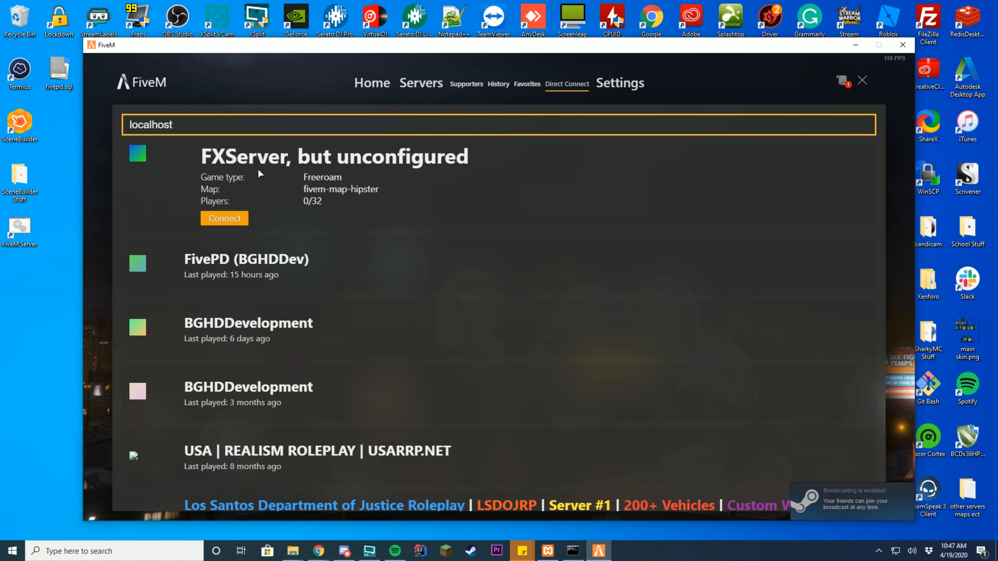
click(222, 217)
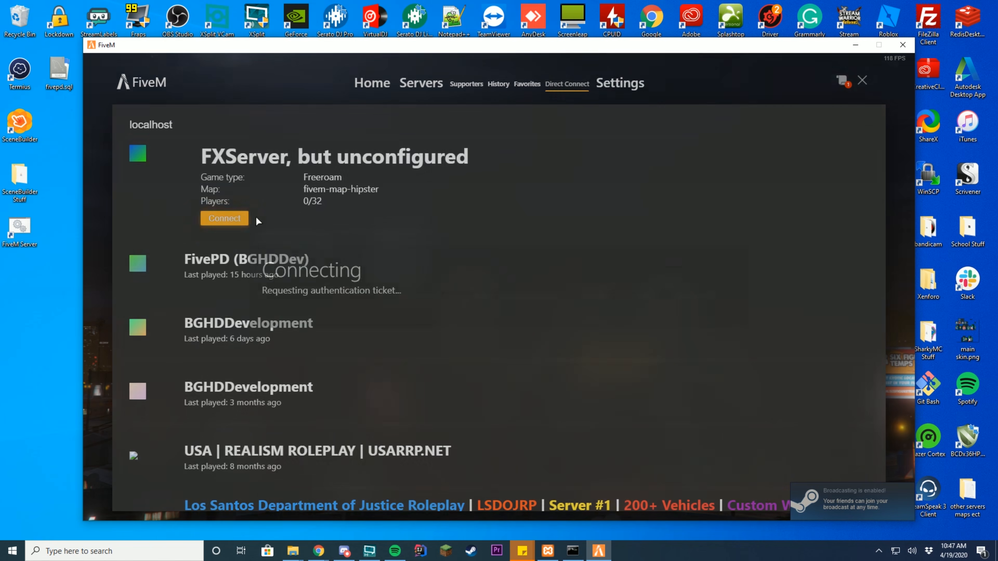
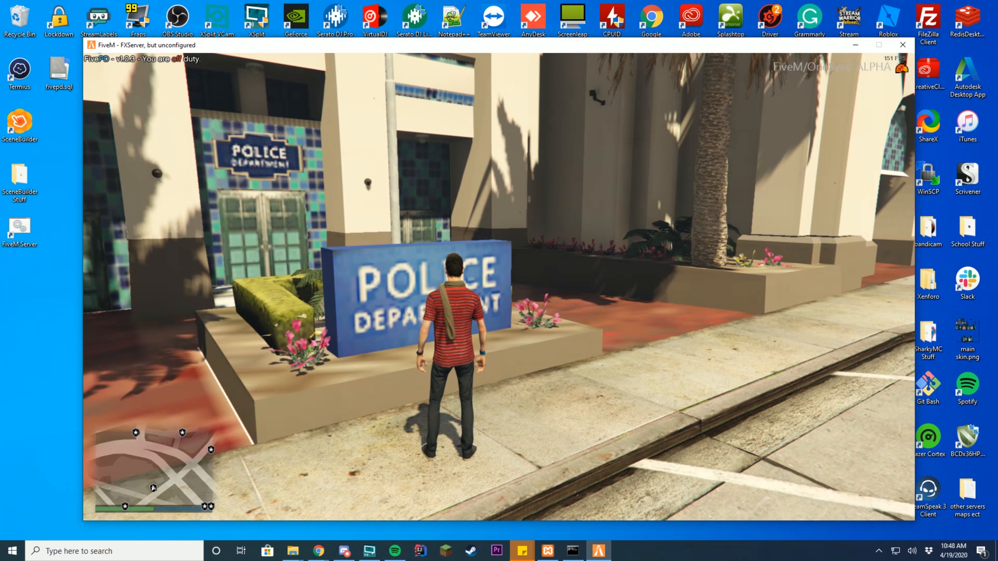
- Walk the off-duty character from the police department sign out to the street curb
key(s)
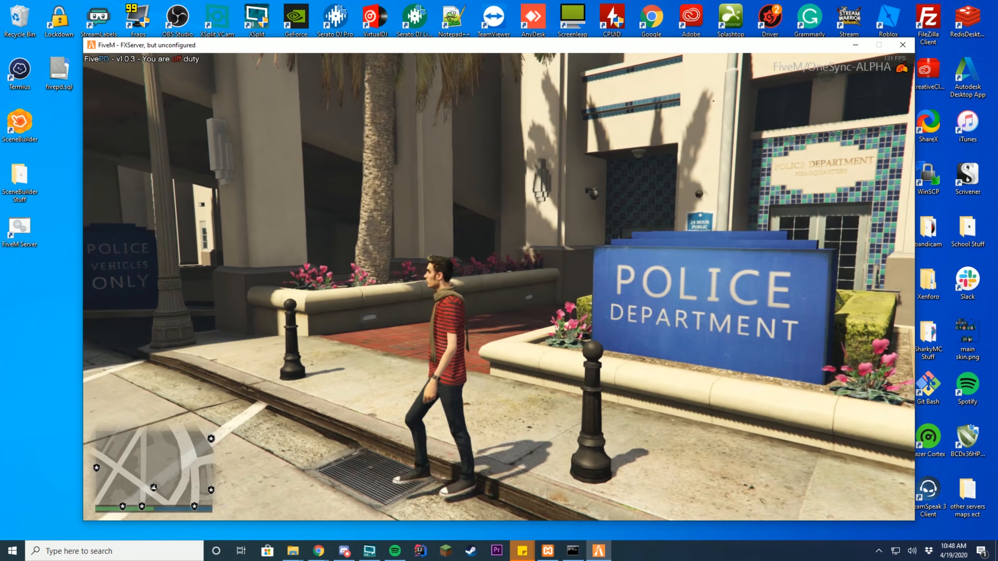
key(w)
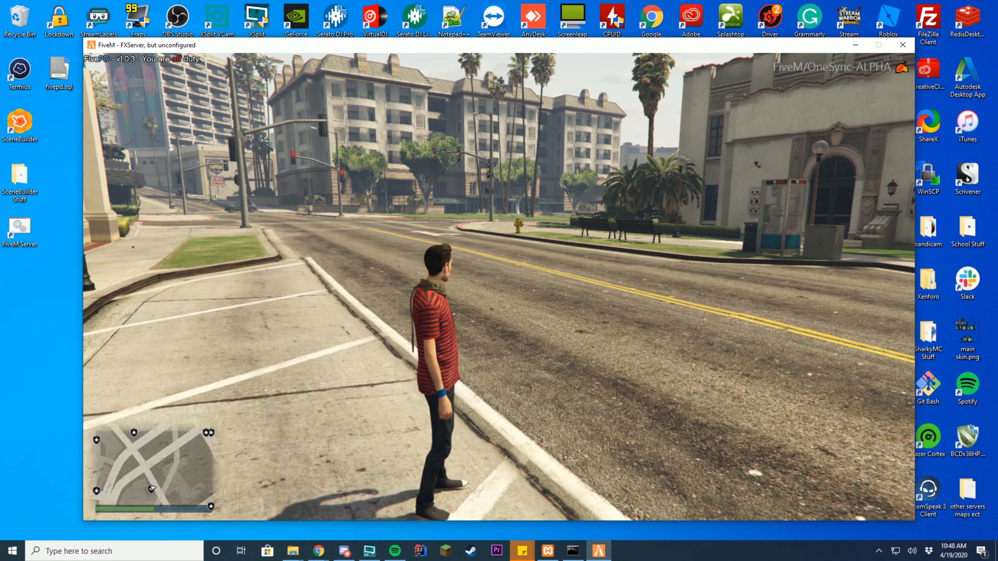
- Put the character on duty from the FivePD Duty menu
key(F11)
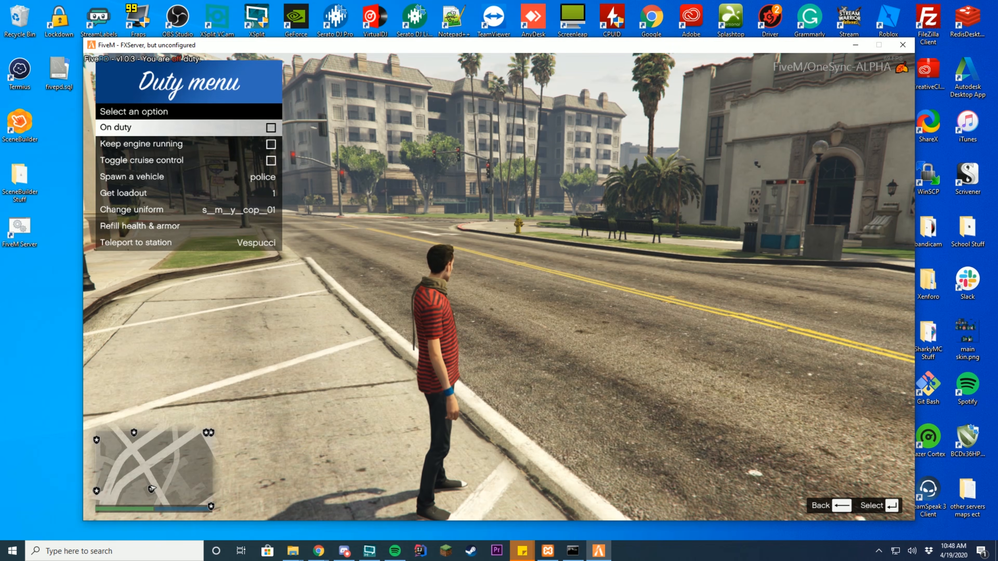
key(Return)
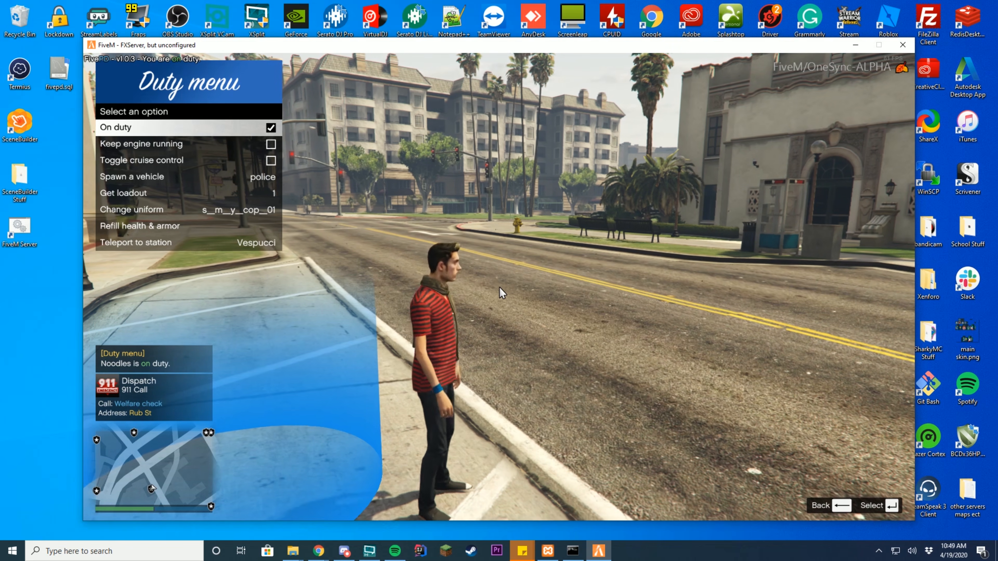
key(s)
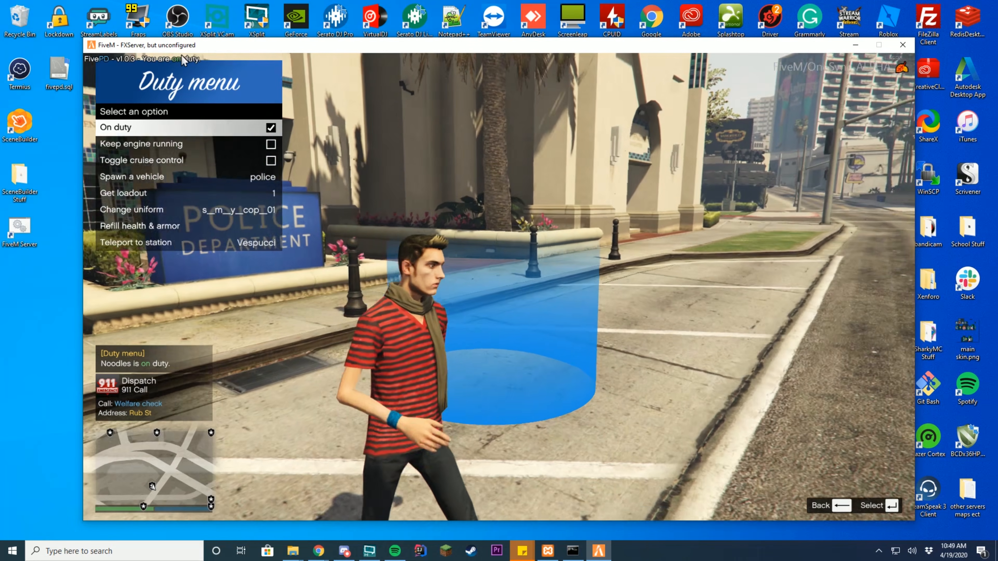
key(Down)
key(Down)
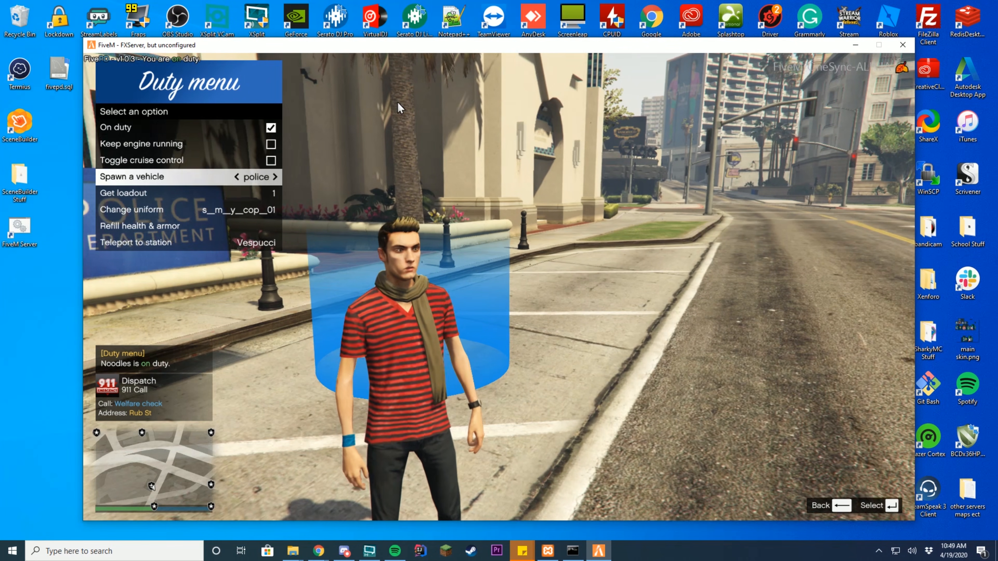
key(w)
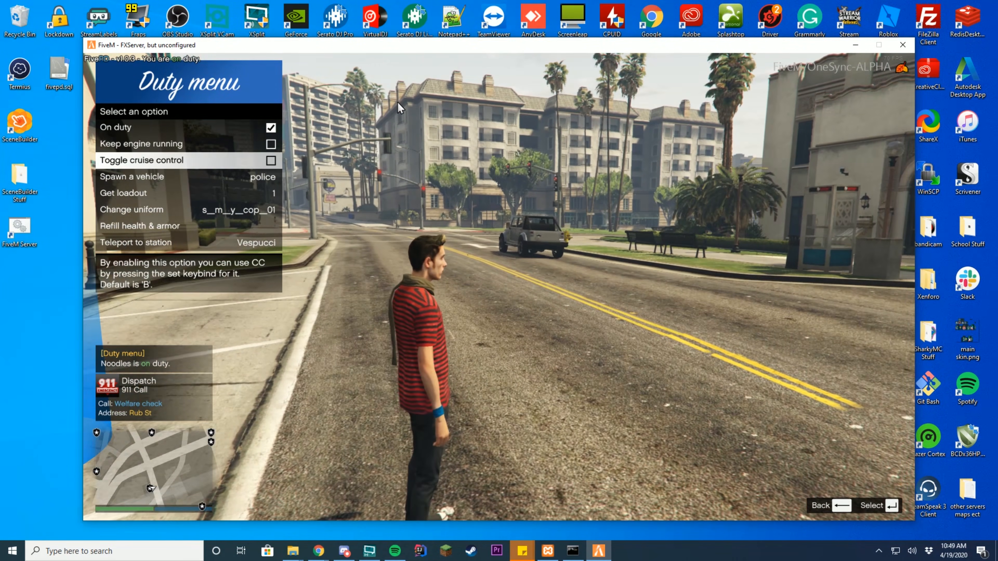
- Change into the s_m_y_cop_01 police uniform and take weapon loadout 1
key(Down)
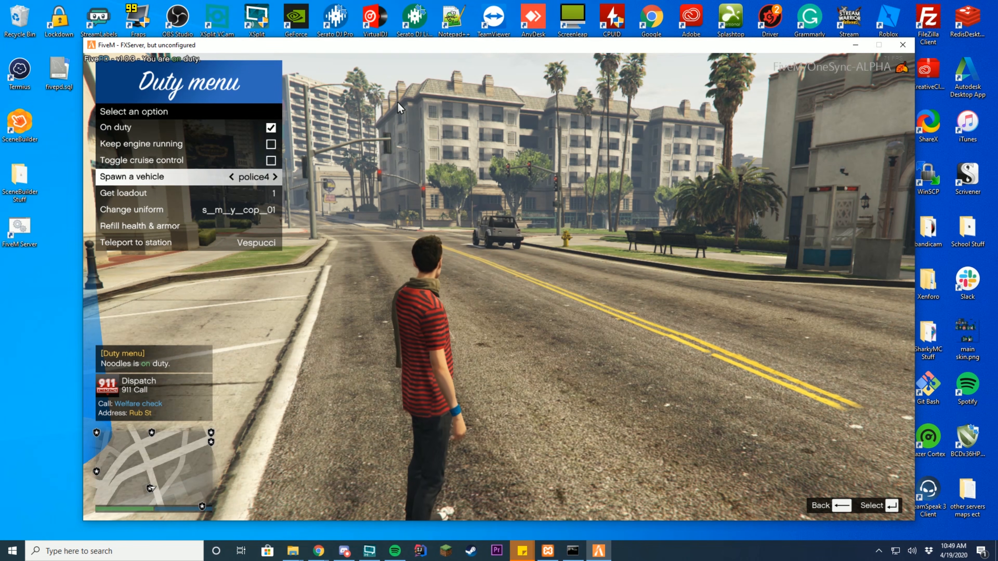
key(Down)
key(Down)
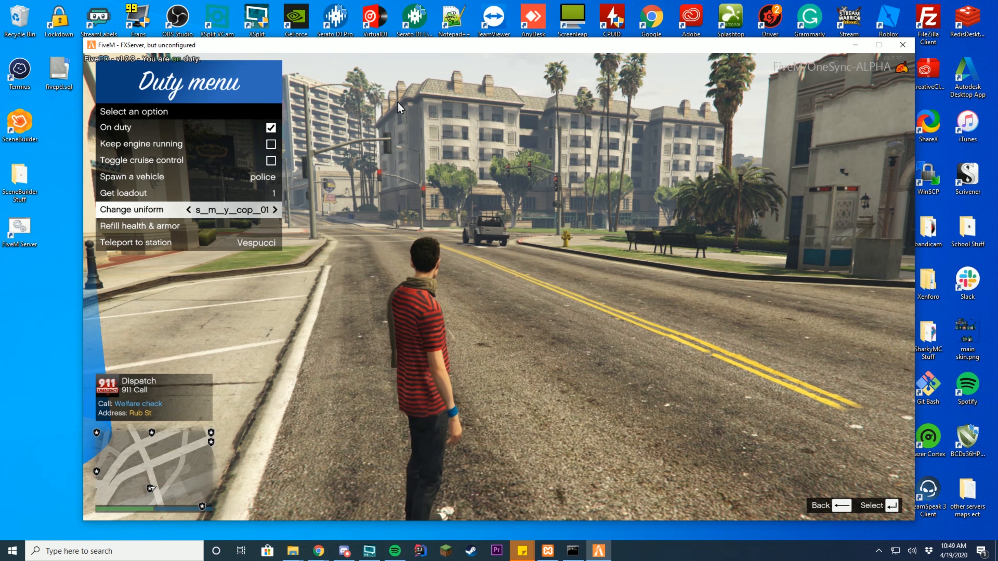
key(Return)
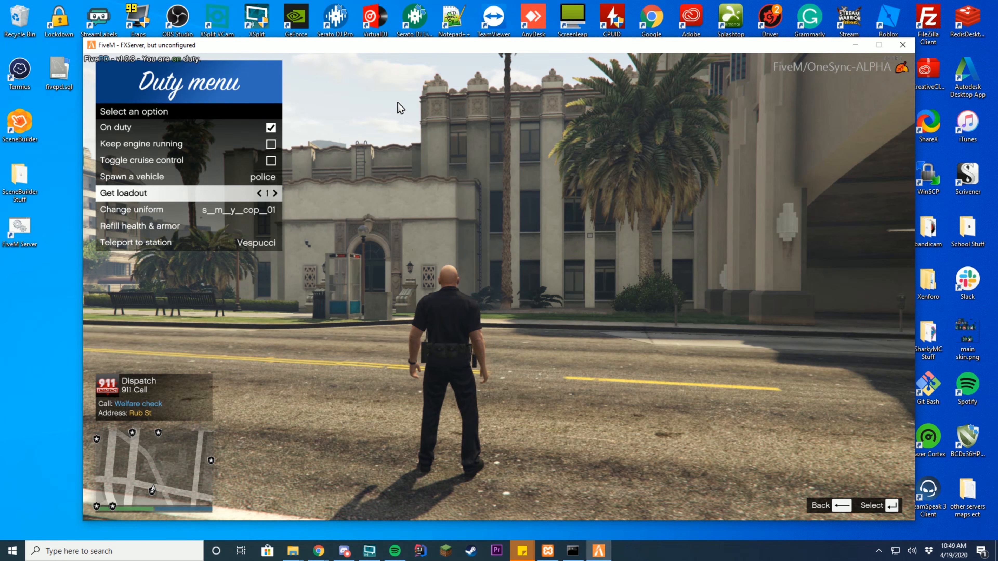
key(BackSpace)
key(Tab)
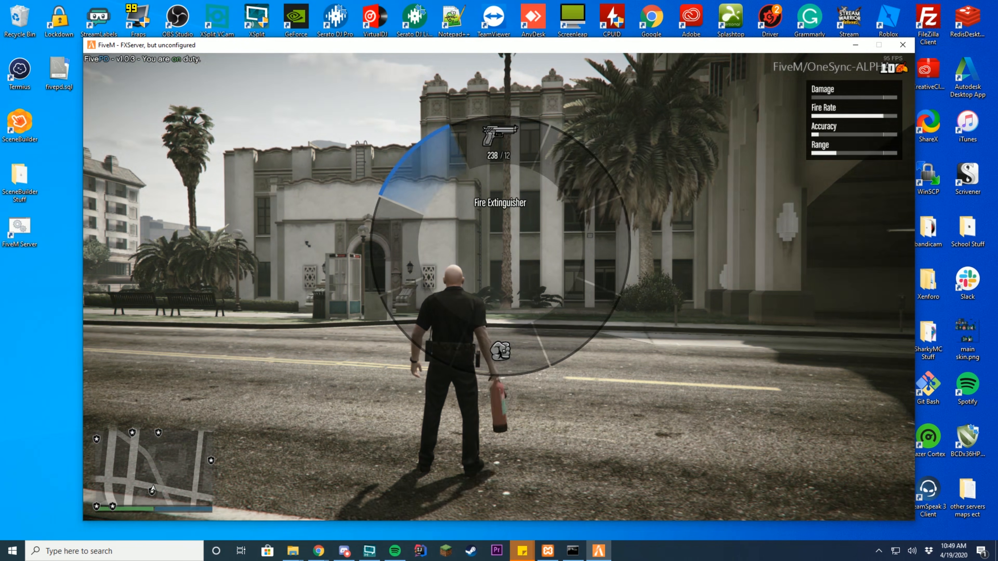
- Reopen the Duty menu and move up to the vehicle spawning option
key(F11)
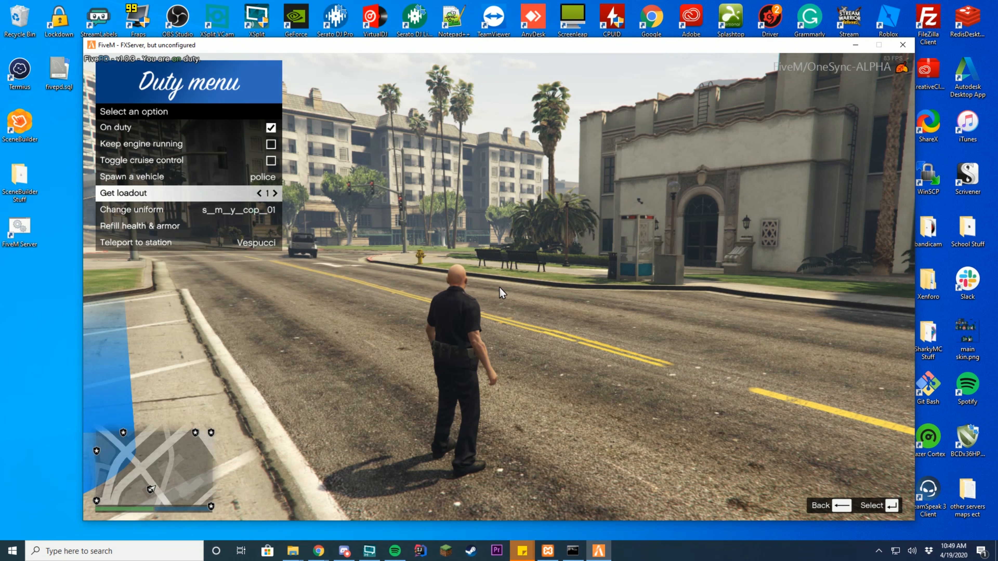
key(Down)
key(Down)
key(Down)
key(Up)
key(Up)
key(Up)
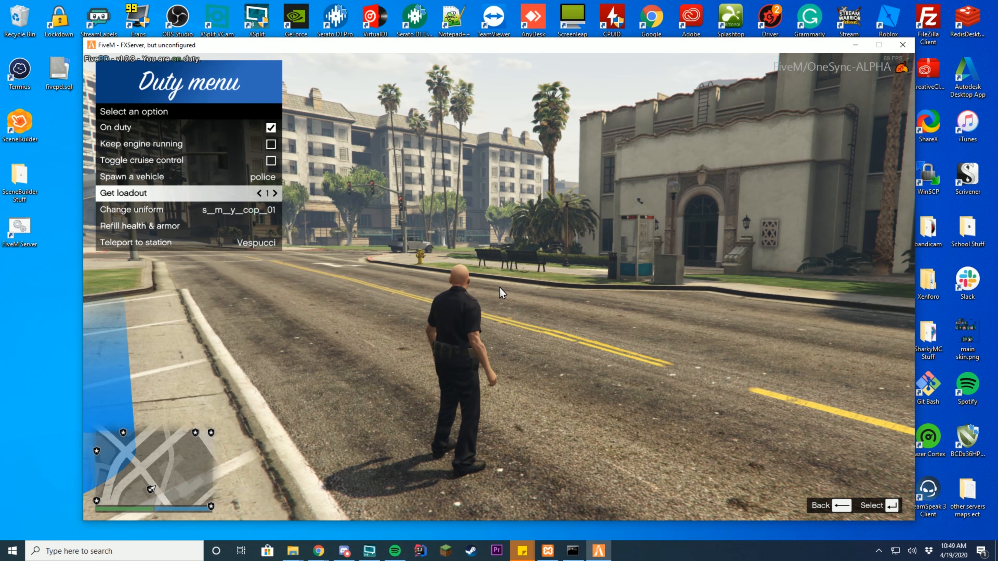
key(Up)
- Spawn a police cruiser, get in, pull onto the road and turn the radio off
key(Return)
key(BackSpace)
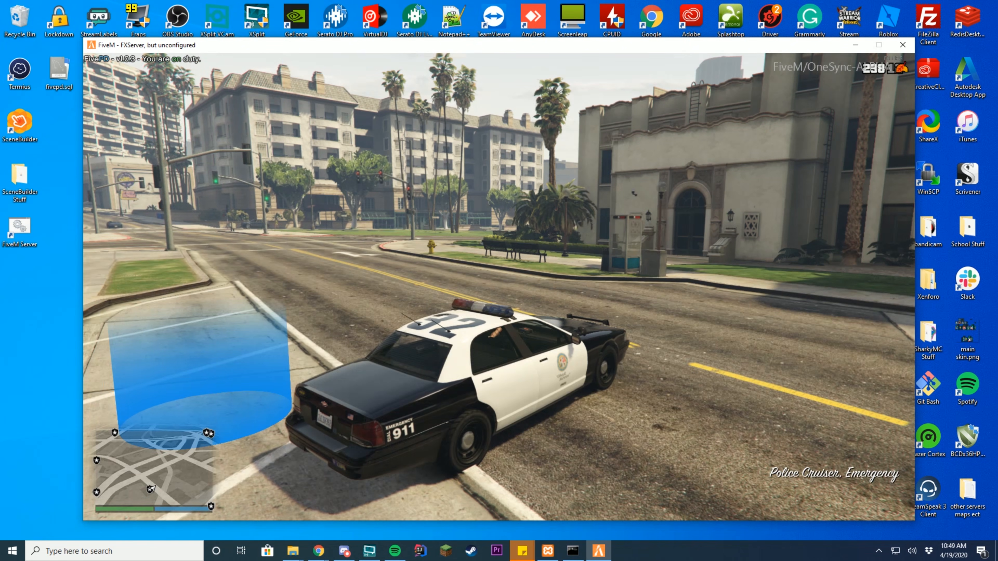
key(w)
key(a)
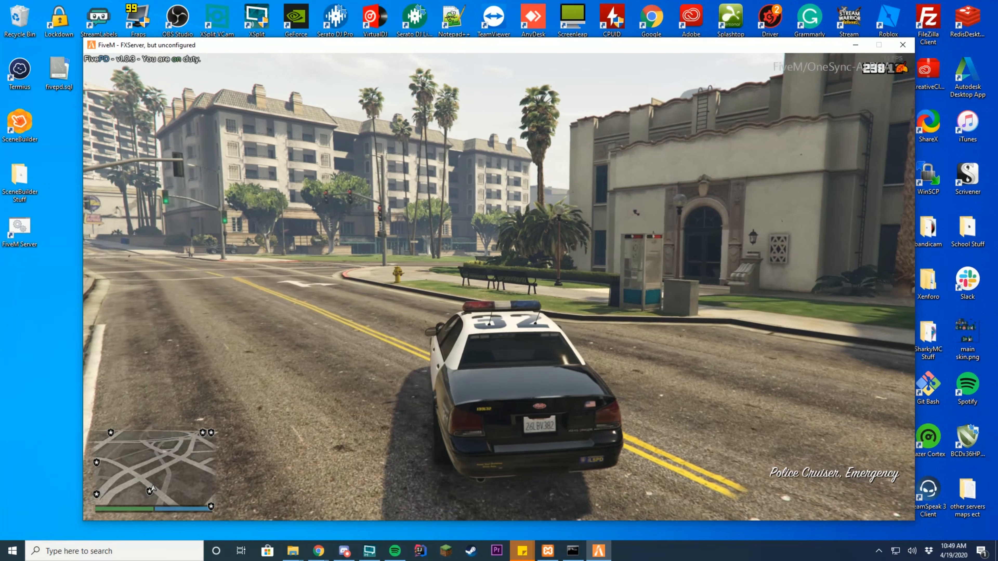
key(q)
- Drive the cruiser through the intersection and turn left onto the cross street
key(w)
key(a)
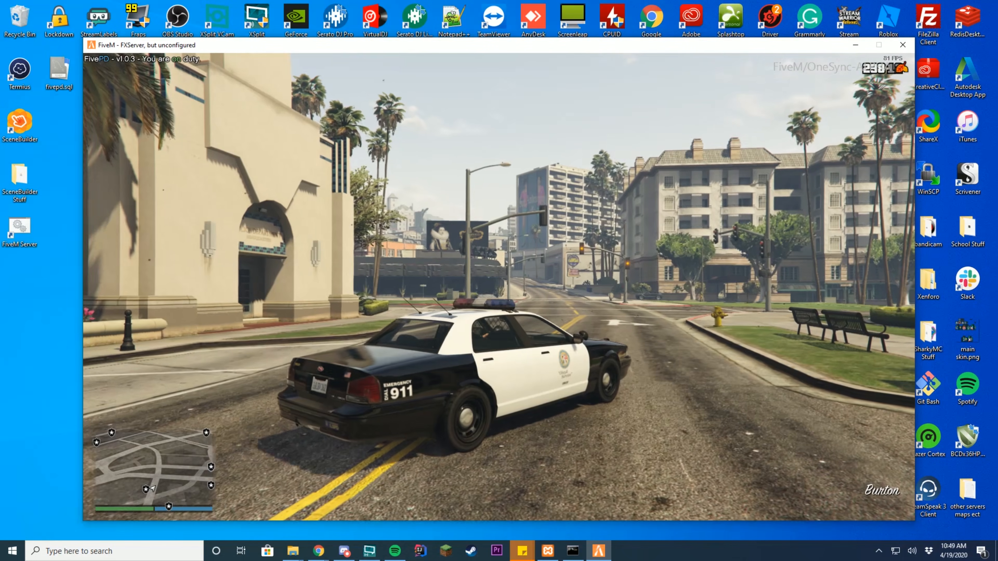
key(w)
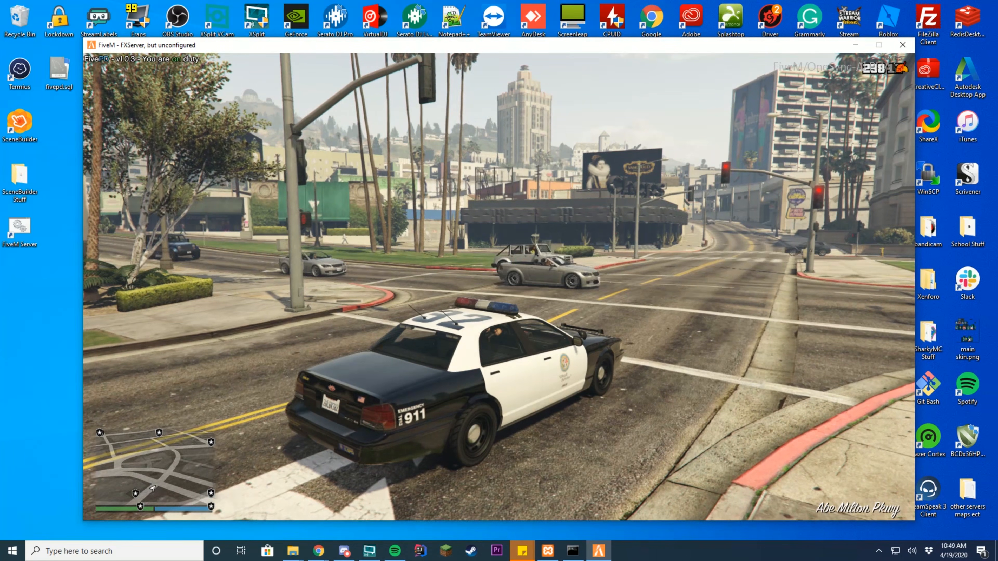
key(w)
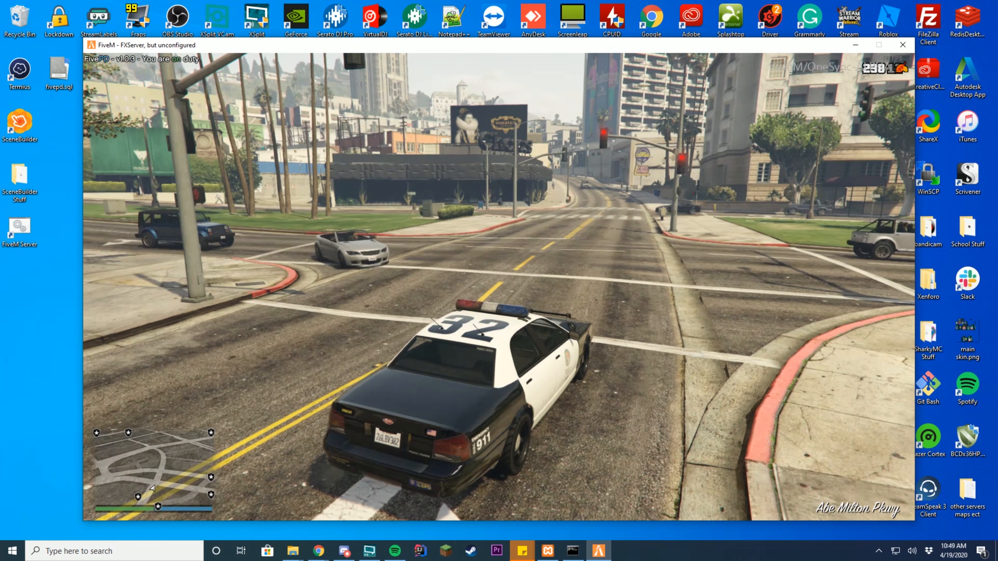
key(a)
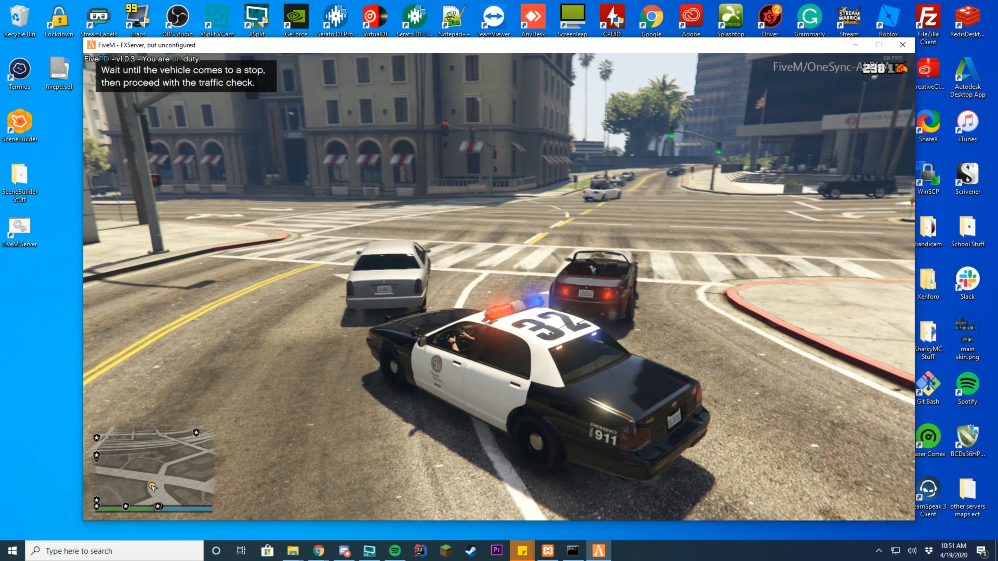
- Drive the cruiser between the stopped cars and pull in behind the white sedan
key(d)
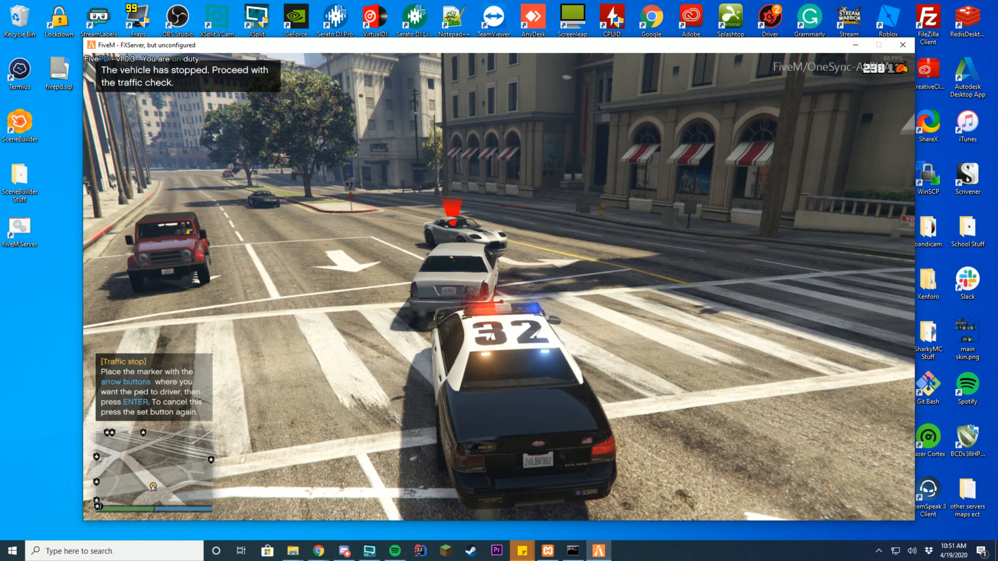
key(Up)
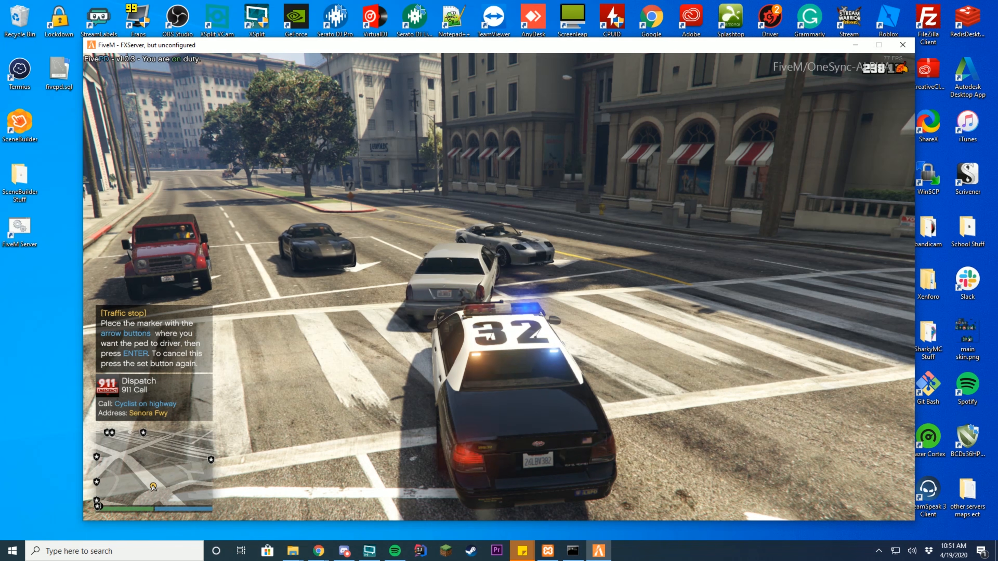
key(w)
key(a)
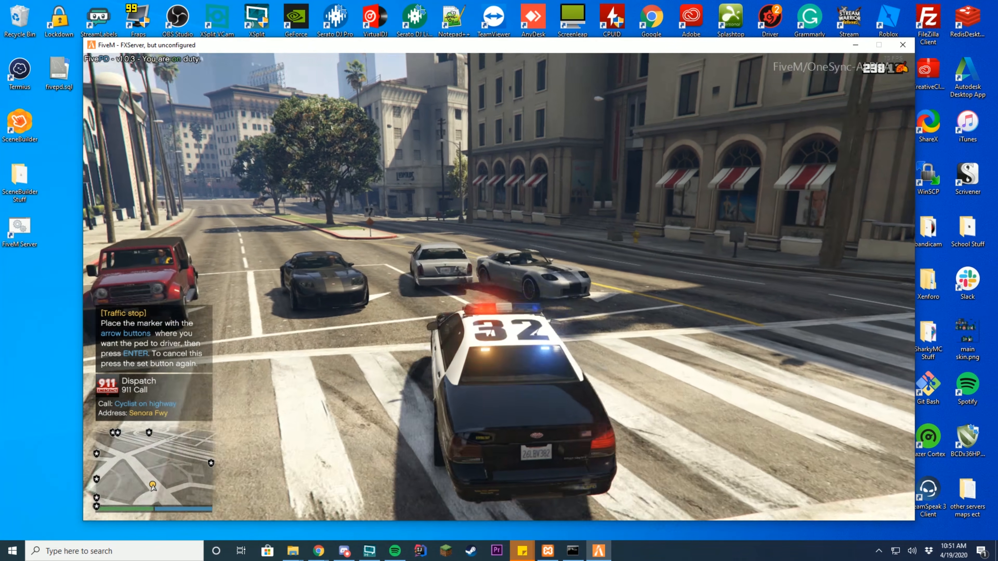
key(w)
key(d)
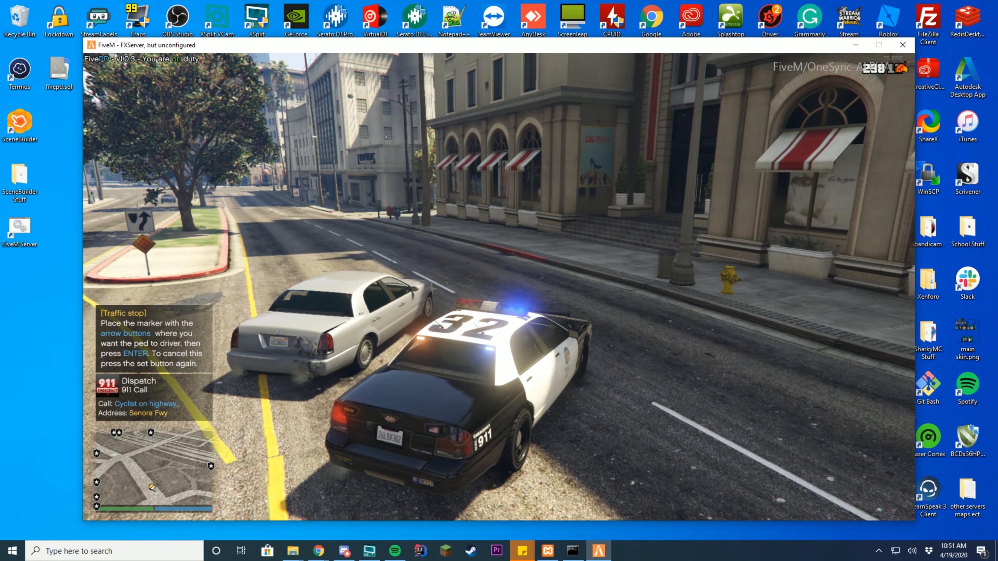
key(Up)
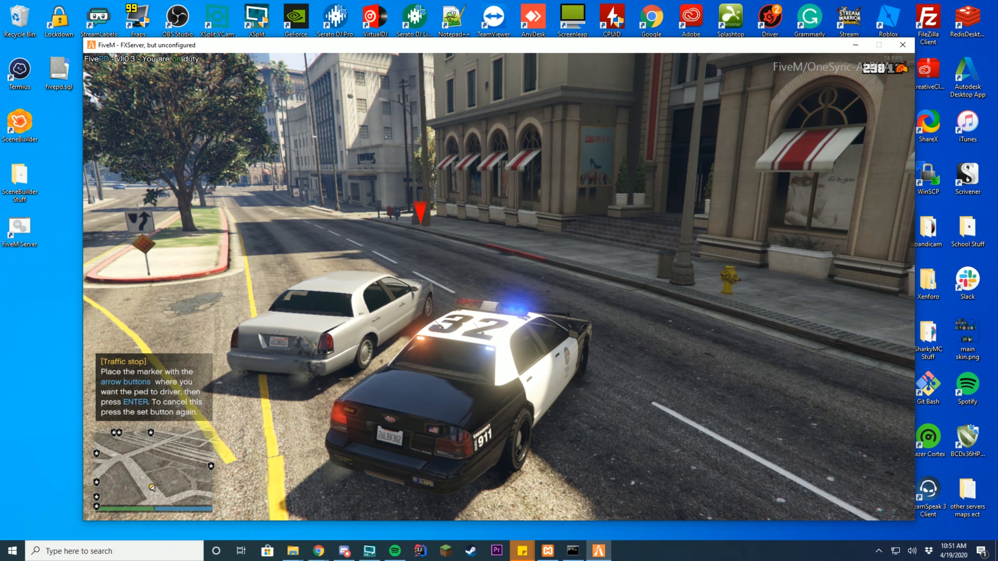
key(w)
key(a)
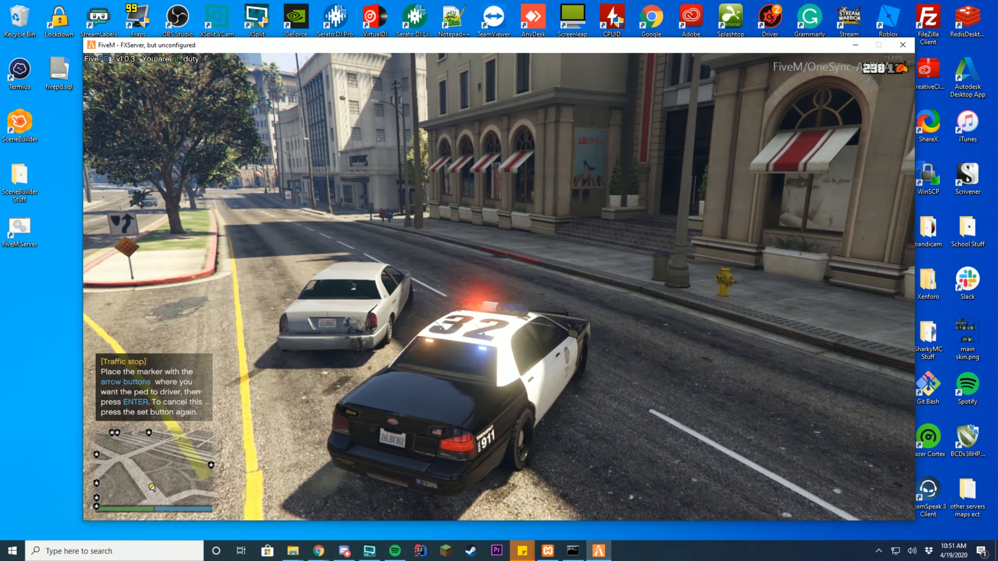
key(w)
key(a)
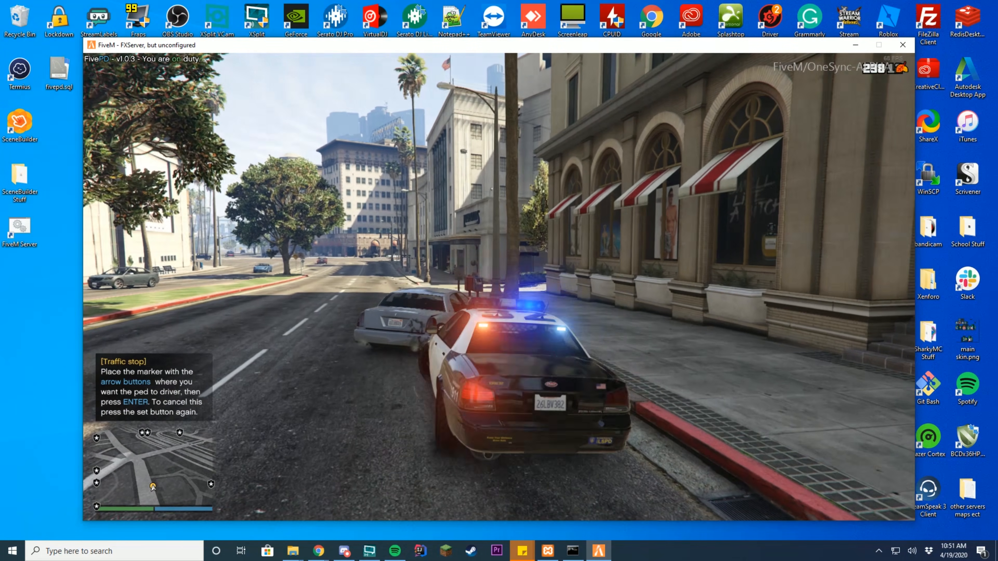
- Exit the patrol car and walk up to the white sedan's driver door
key(f)
key(w)
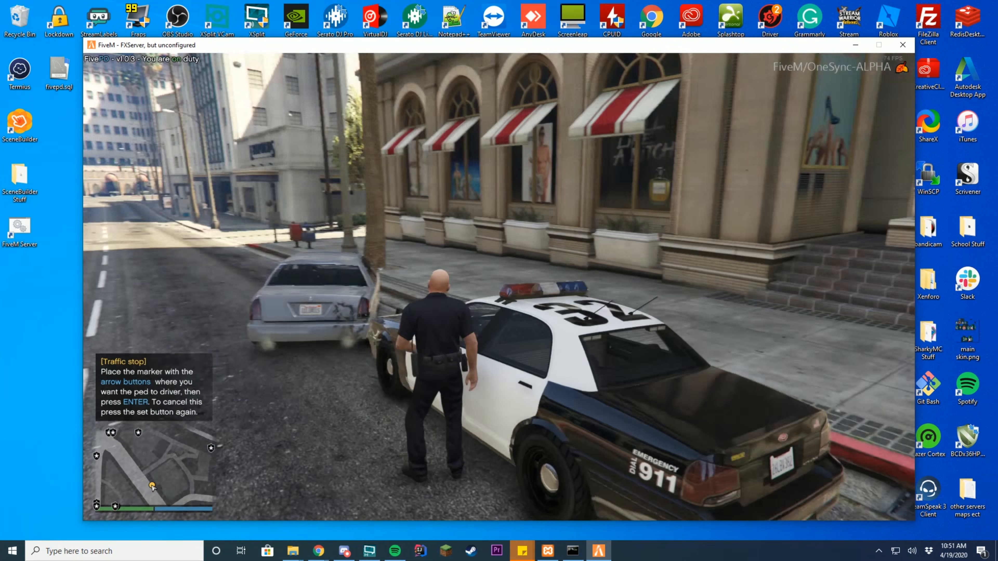
key(w)
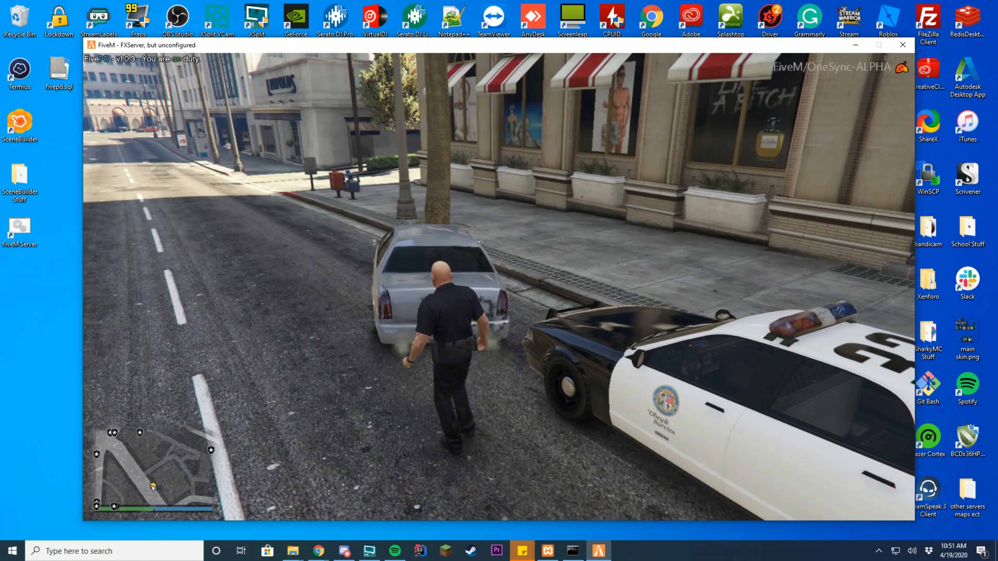
key(w)
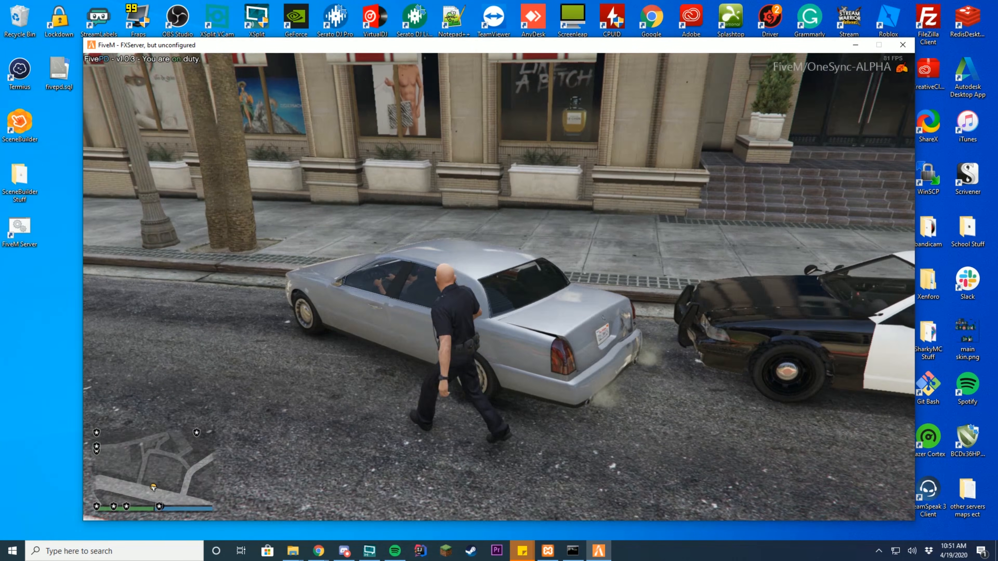
- Ask the driver for ID and run breathalyzer and drug swab tests
key(e)
key(Return)
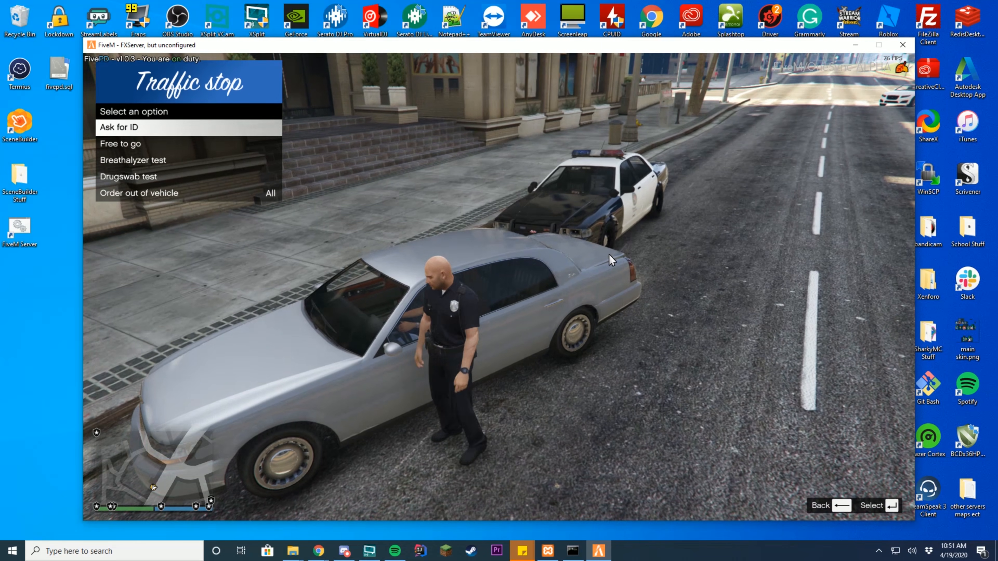
key(Down)
key(Down)
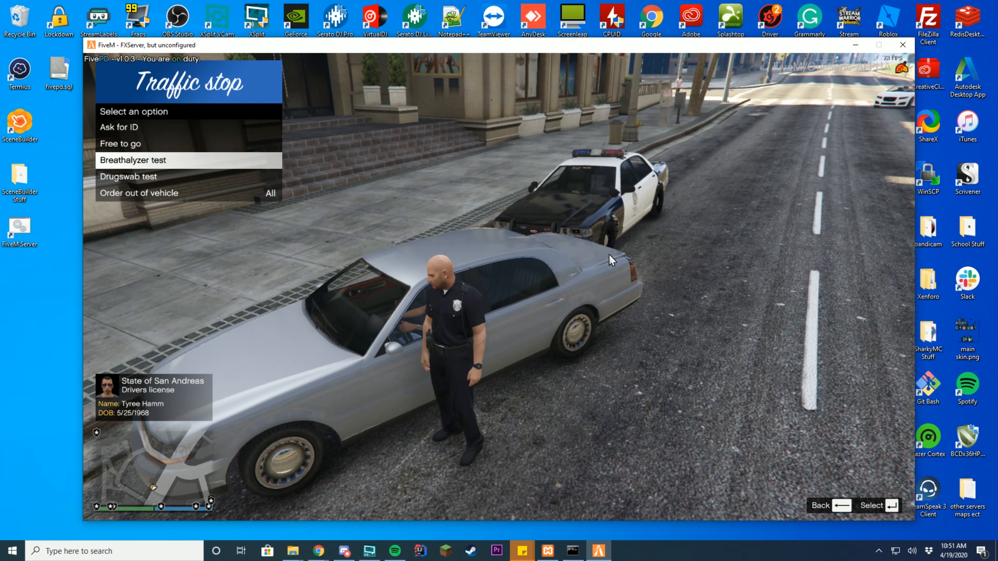
key(Return)
key(Down)
key(Return)
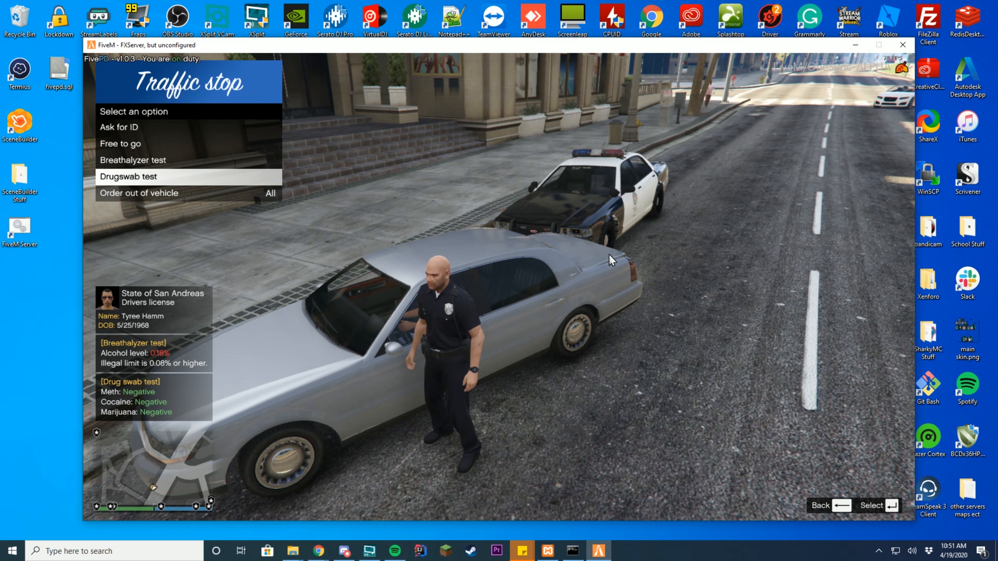
- Close the Traffic stop menu, return to the cruiser and open the MDT
key(Down)
key(Up)
key(Up)
key(Down)
key(Down)
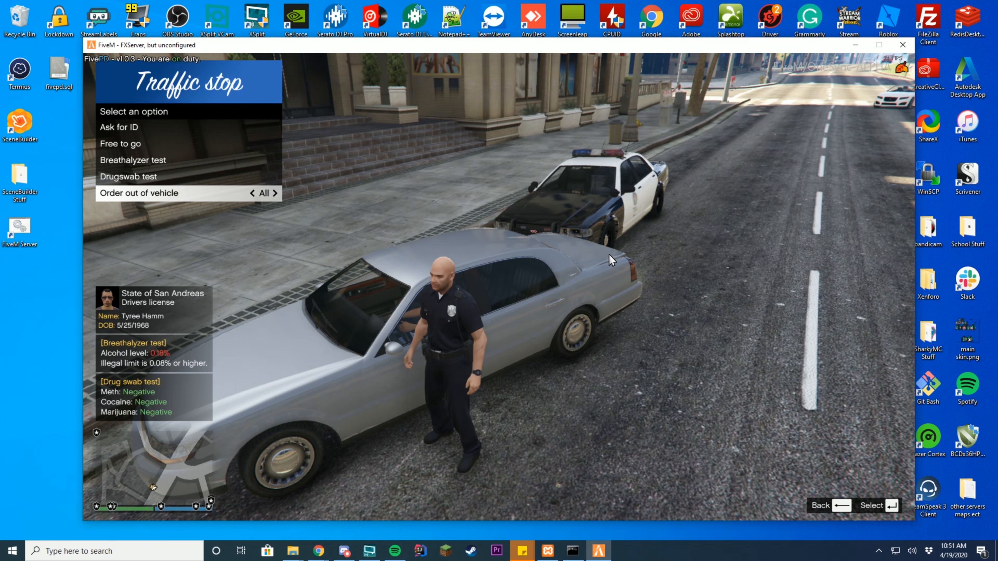
key(Return)
key(w)
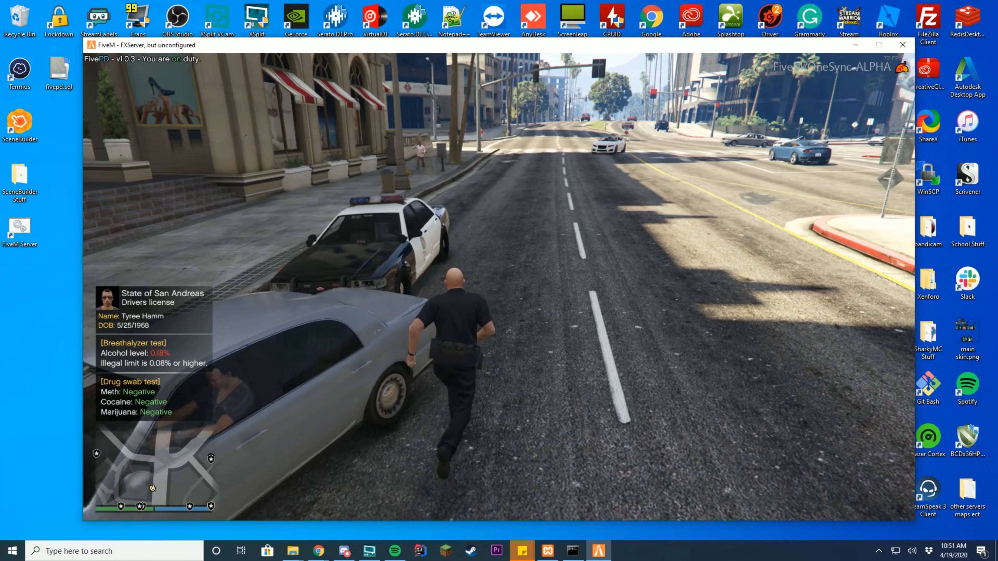
key(f)
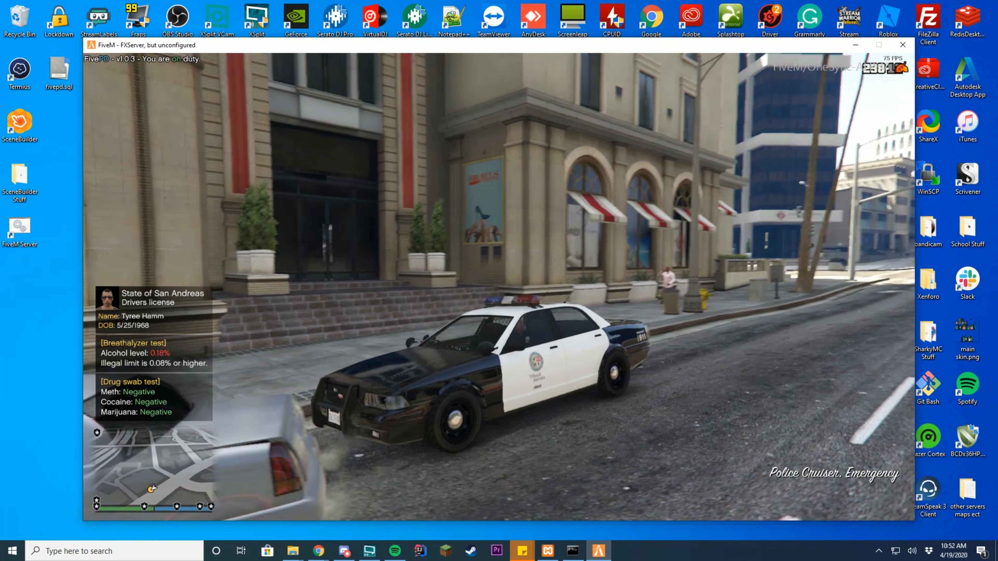
key(b)
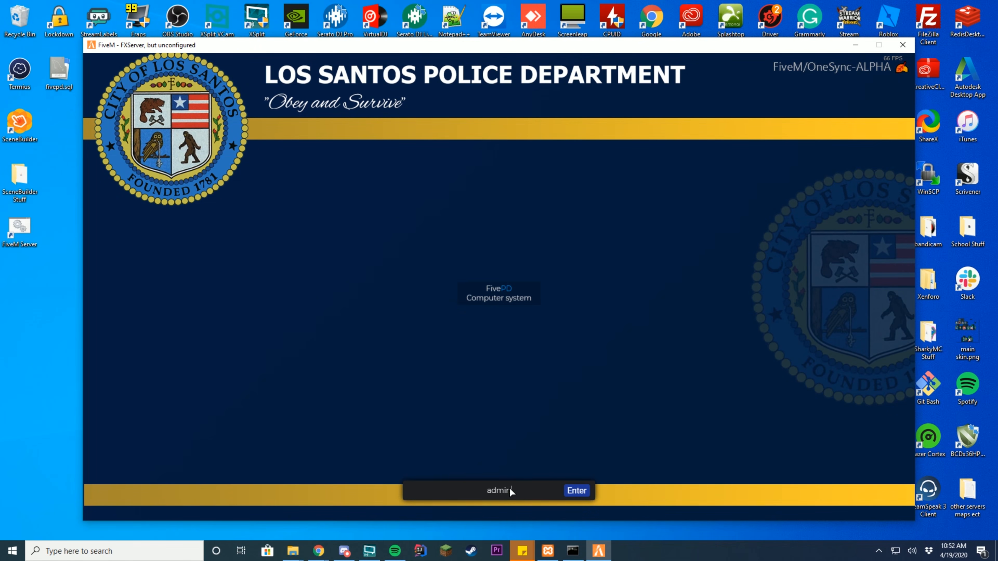
- Enter the login credentials and sign into the police computer
click(509, 490)
text(admin)
click(576, 491)
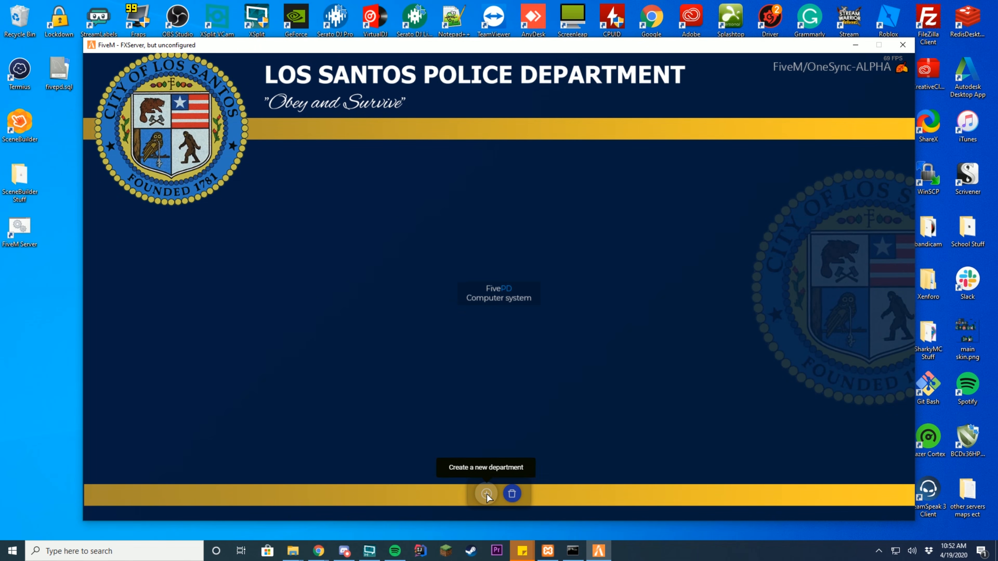
- Create a department with Department Name LAPD and Shortname LAPD
click(487, 494)
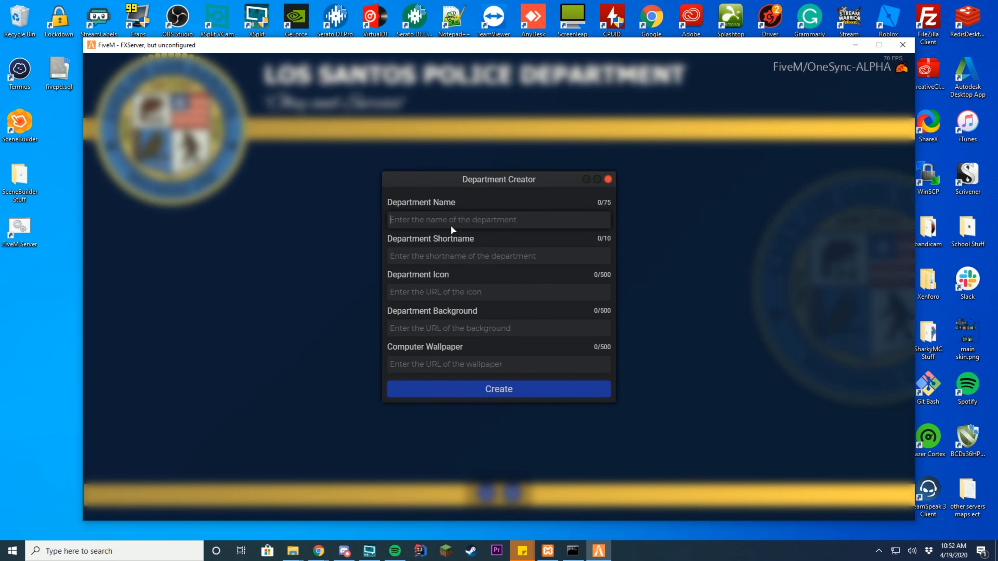
text(LAPD)
click(479, 258)
text(LAPD)
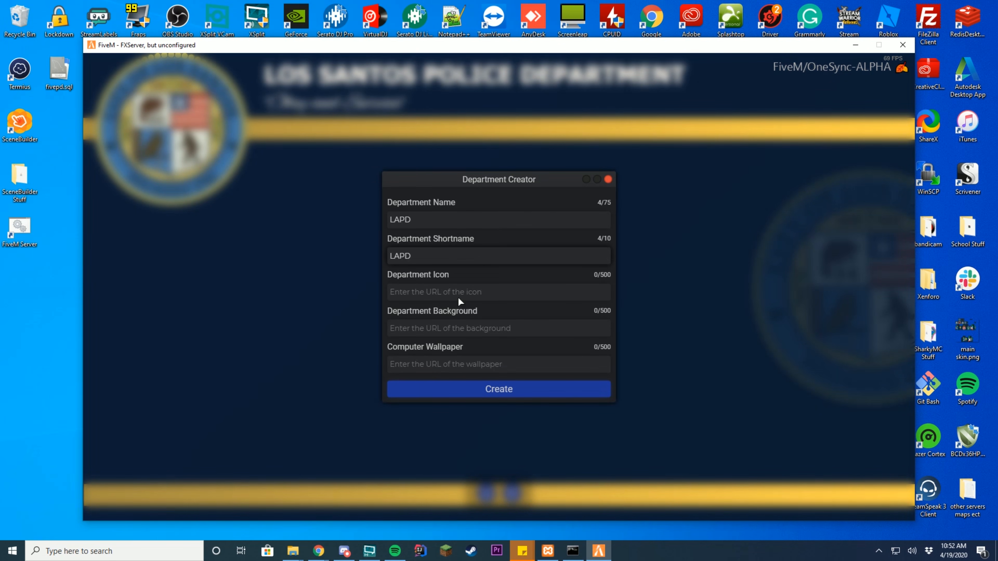
click(500, 389)
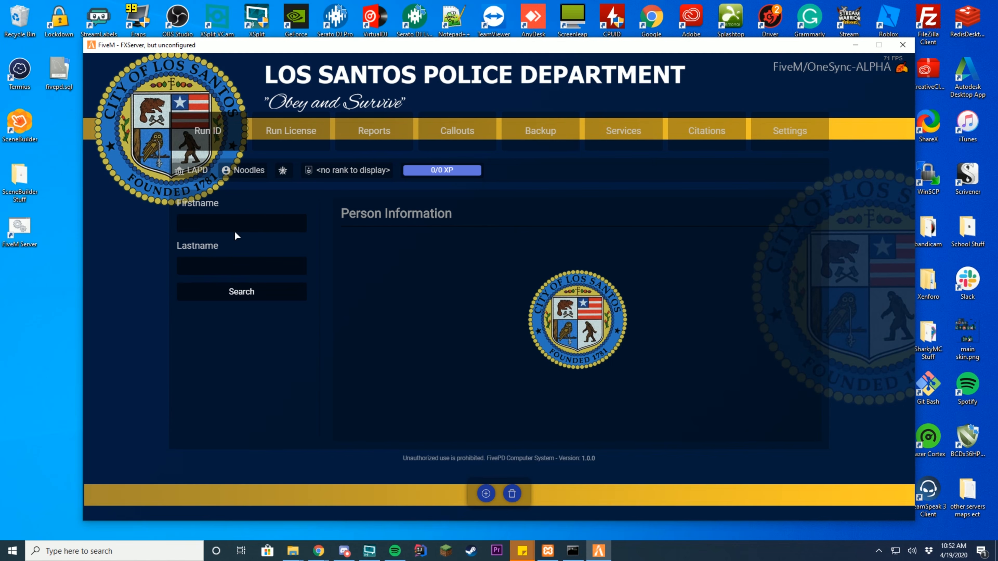
- Browse the MDT's Run License, Reports, Callouts, Backup, Services, Citations and Settings sections, then close it
click(312, 137)
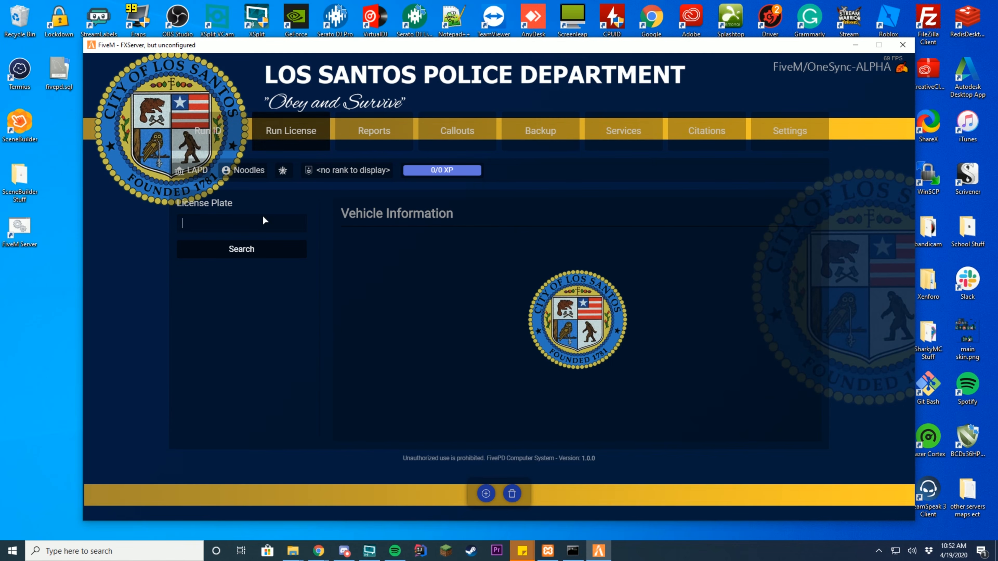
click(373, 136)
click(460, 138)
click(534, 139)
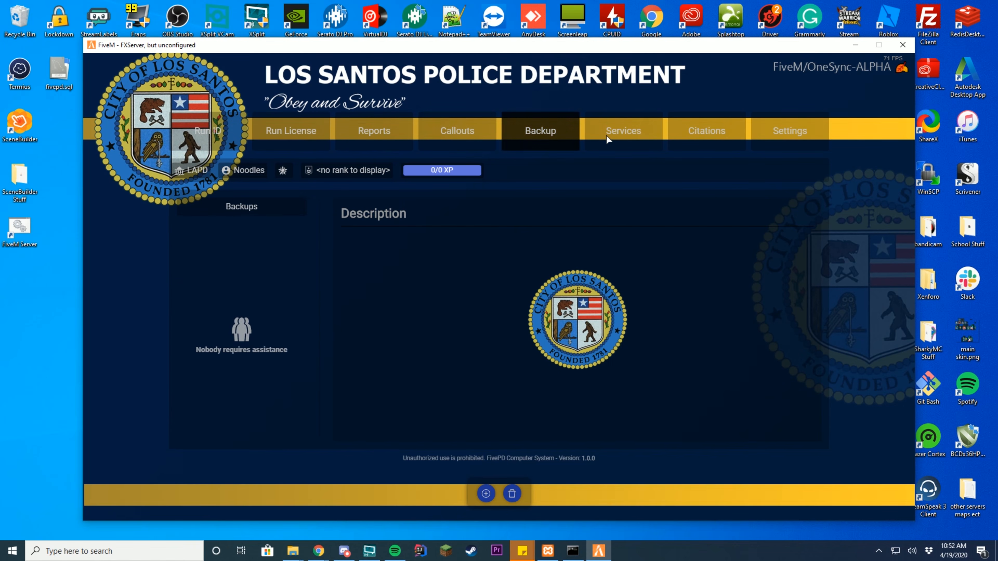
click(650, 142)
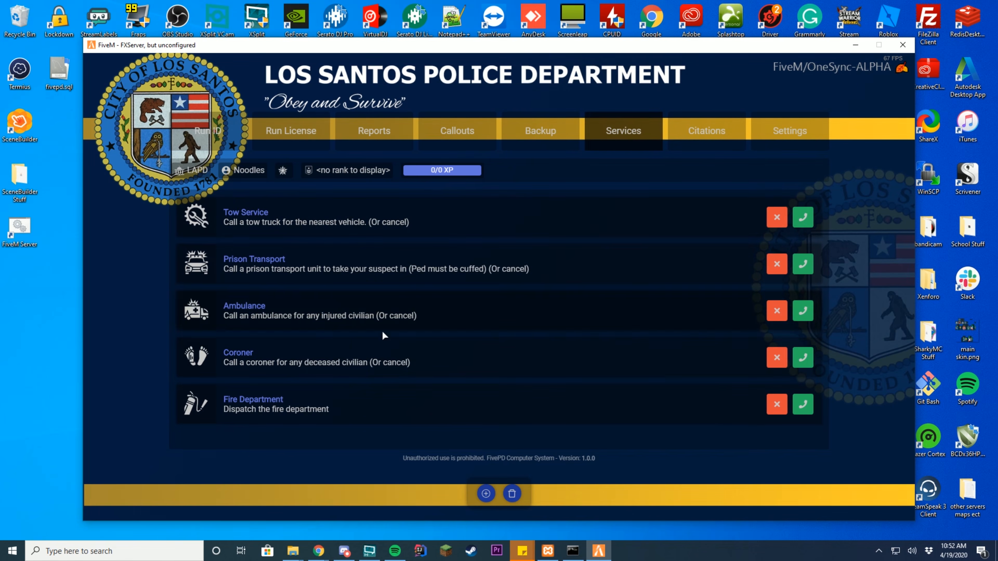
click(720, 147)
click(785, 145)
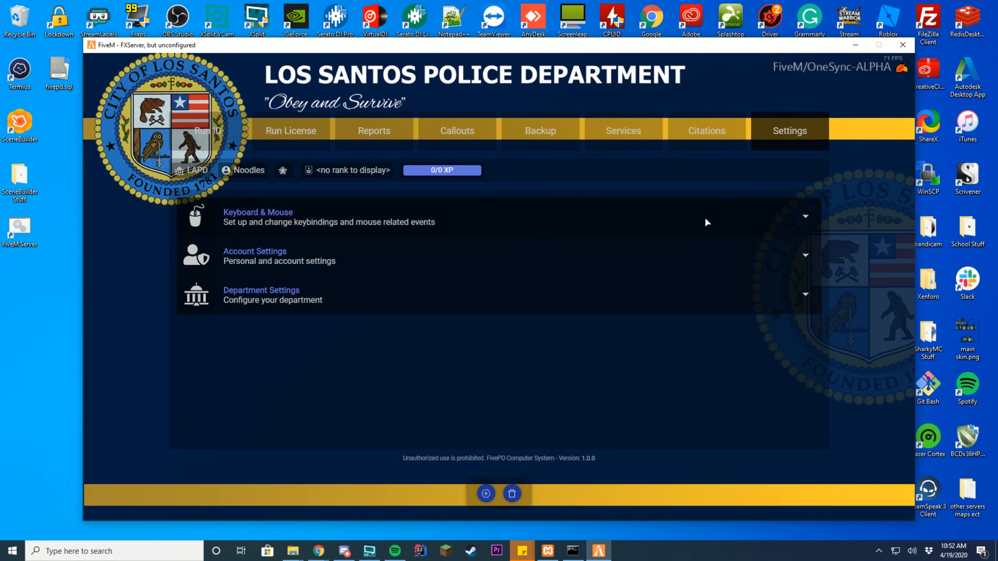
key(Escape)
- Exit the cruiser, walk to the sedan's driver and order him out of the vehicle
key(f)
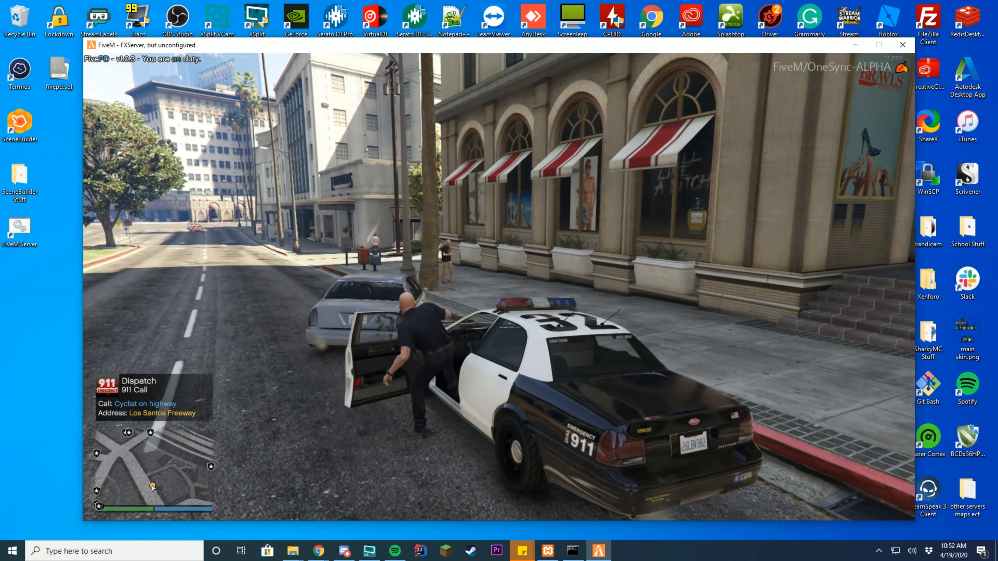
key(w)
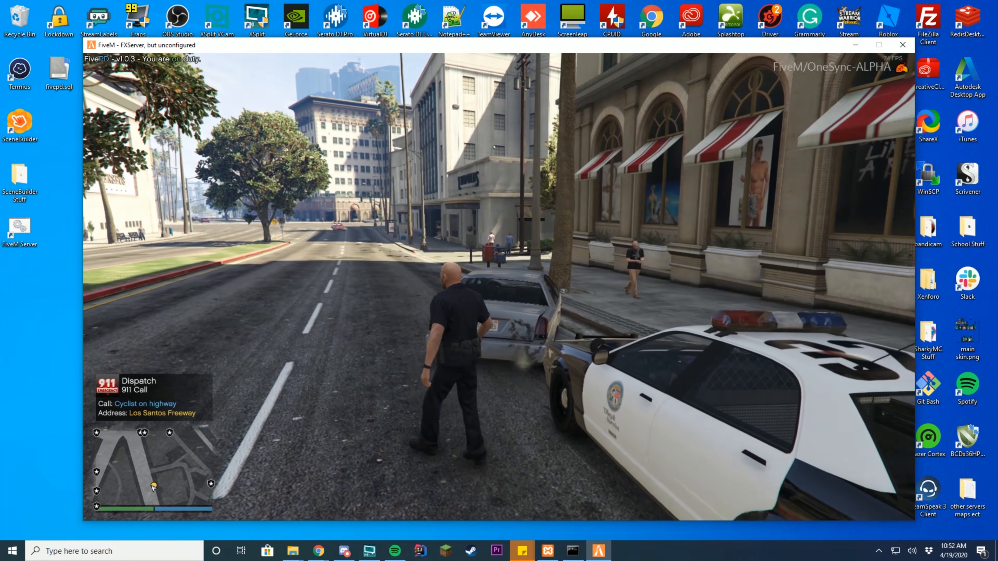
key(w)
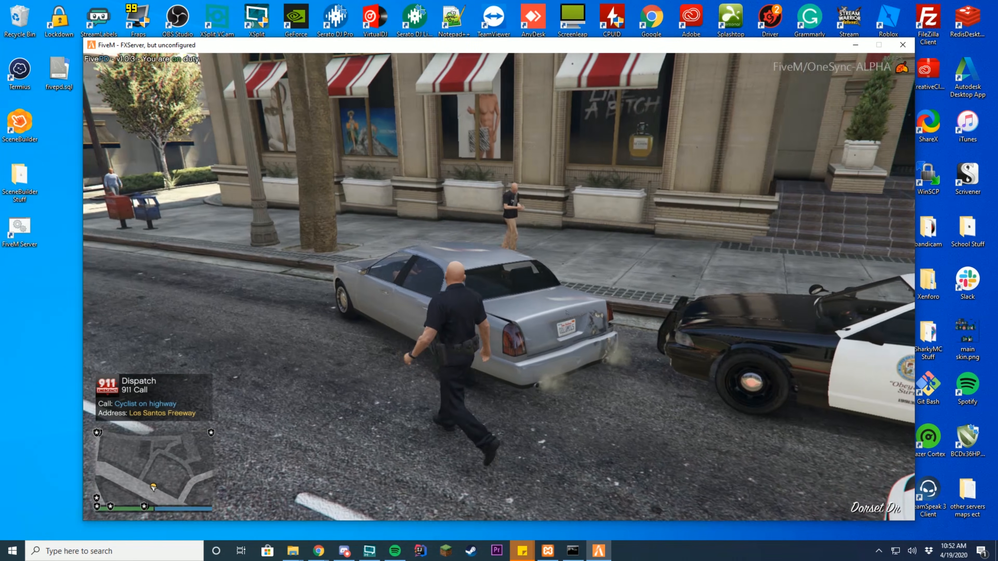
key(w)
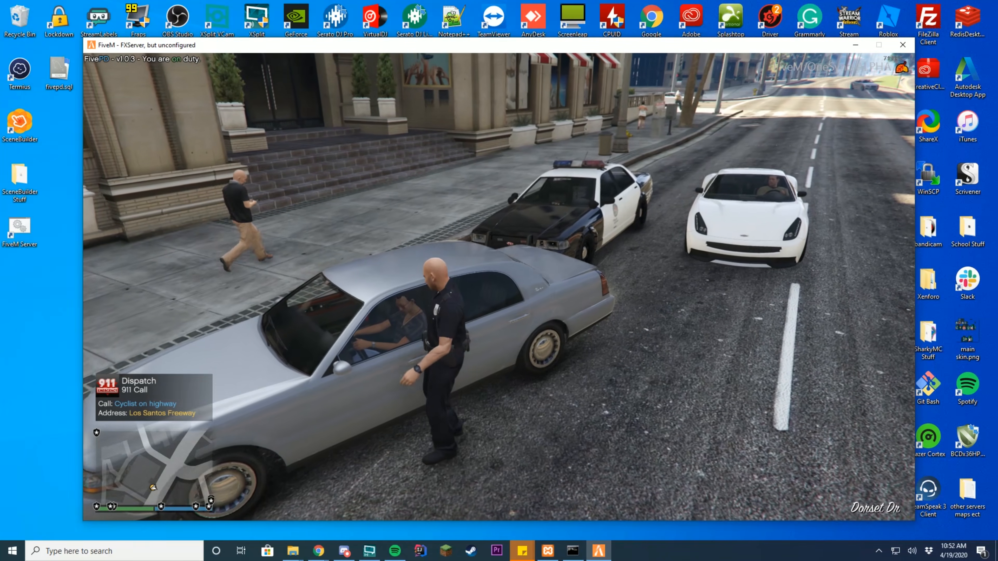
key(e)
key(Down)
key(Down)
key(Down)
key(Return)
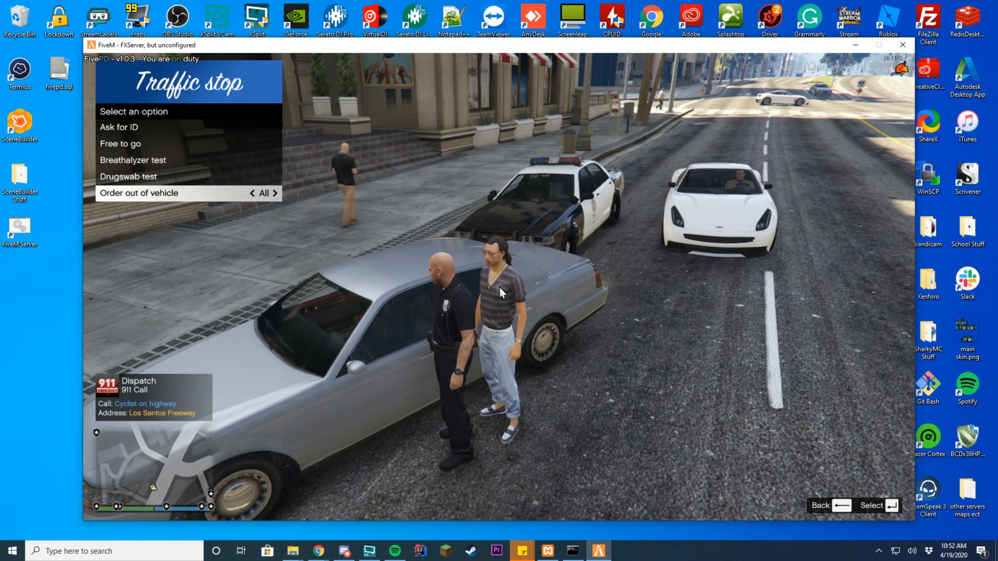
key(BackSpace)
- Handcuff the suspect from the Ped check menu
key(e)
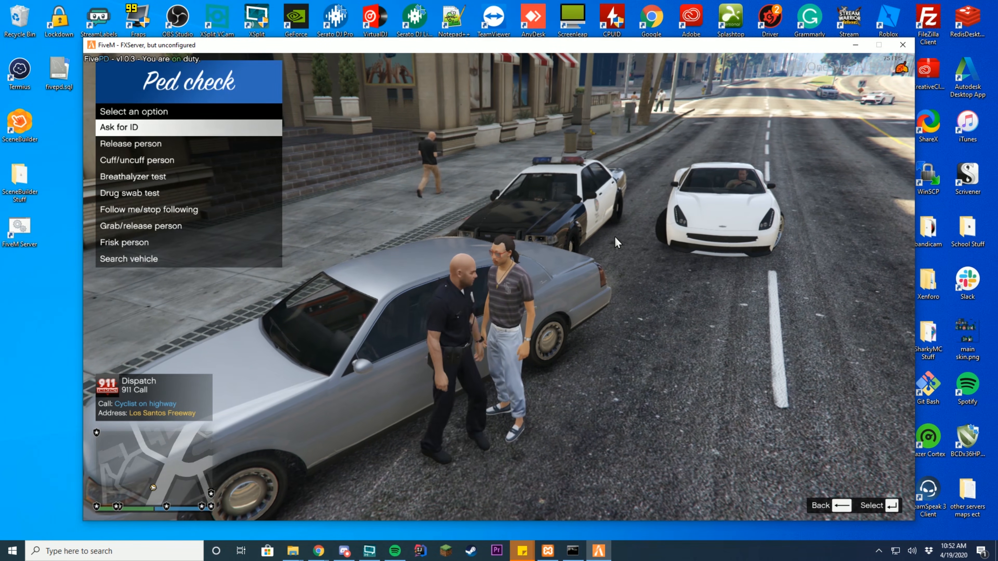
key(Down)
key(Down)
key(Down)
key(Up)
key(Return)
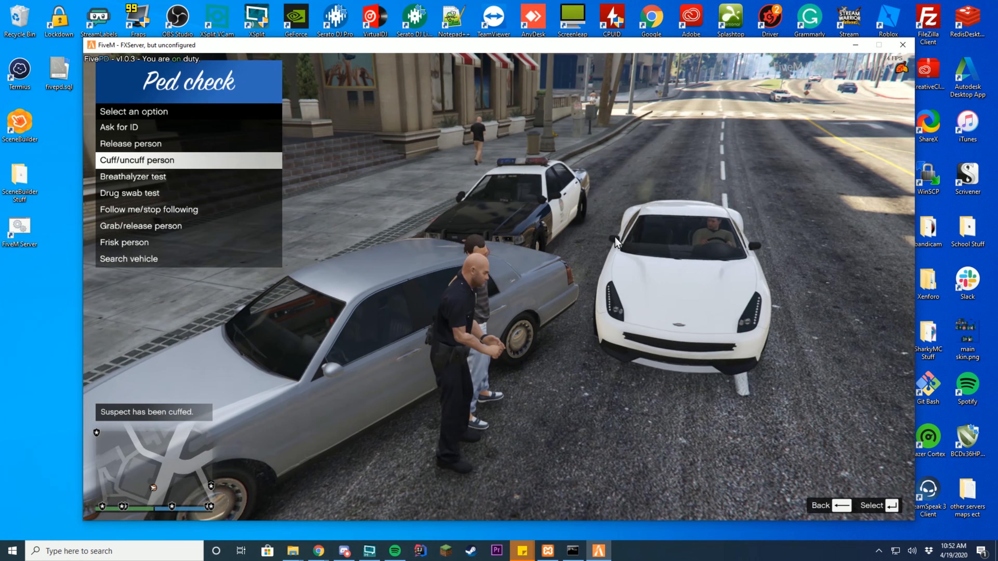
key(BackSpace)
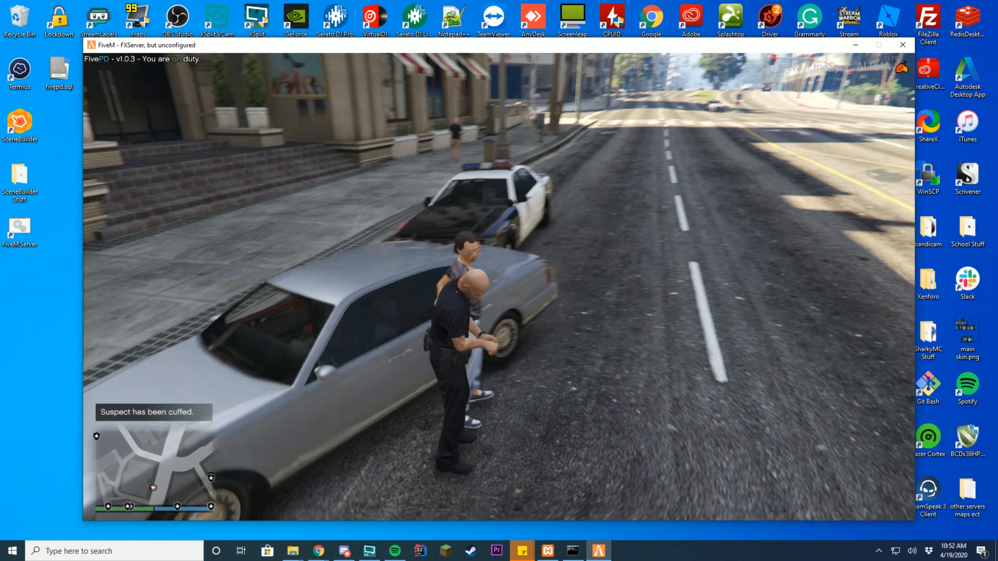
- Have the cuffed suspect follow the officer over to the patrol car
key(e)
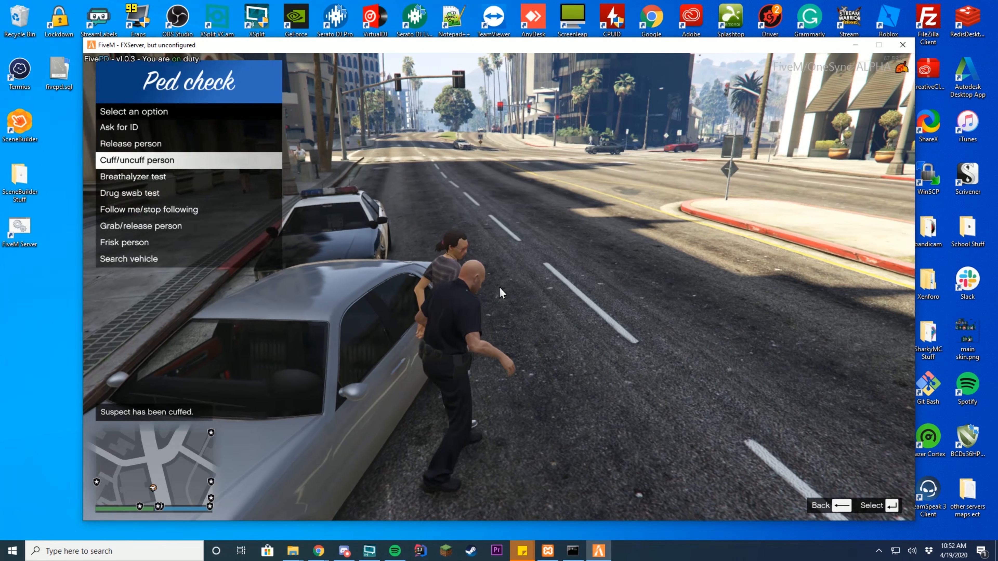
key(Down)
key(Down)
key(Down)
key(Return)
key(BackSpace)
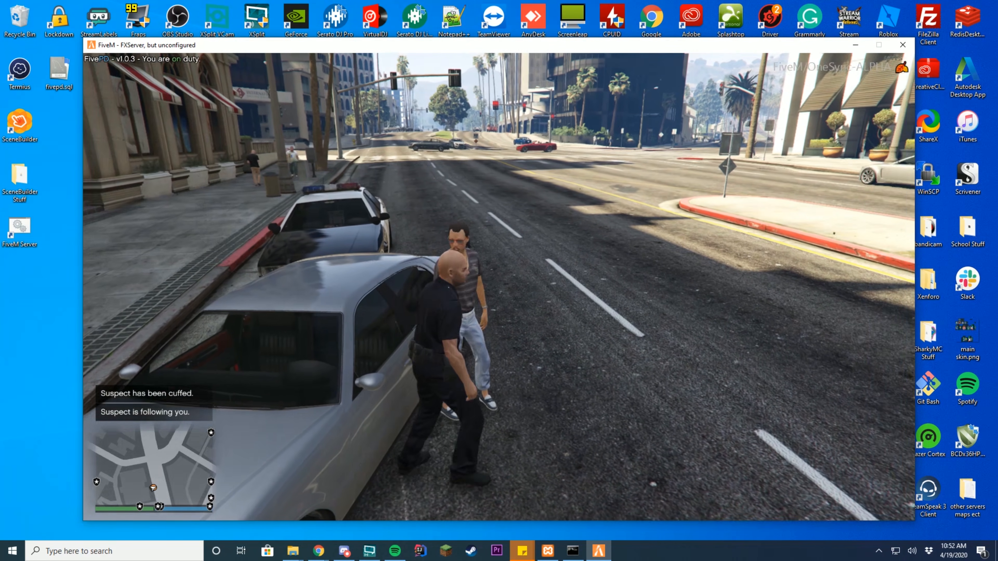
key(d)
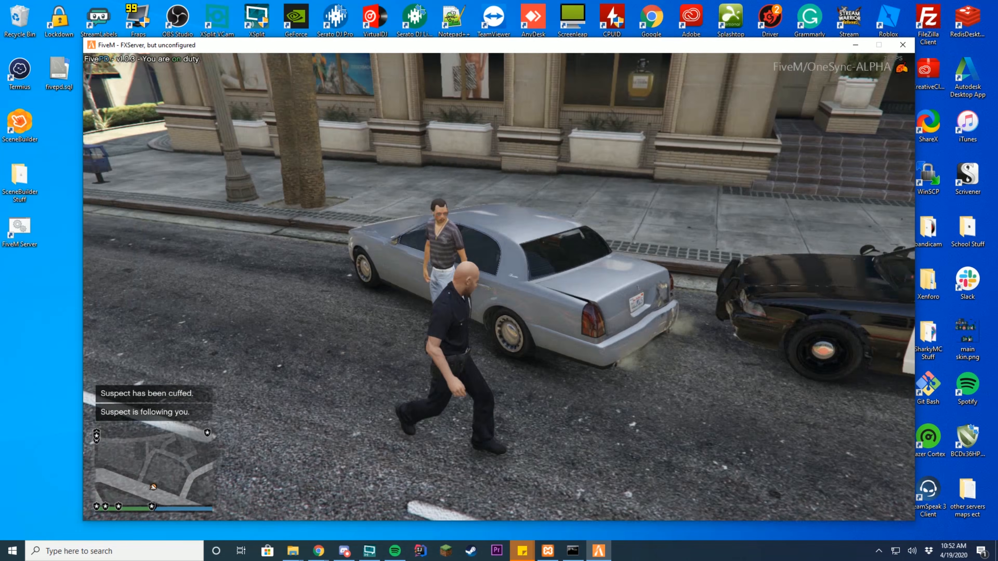
key(s)
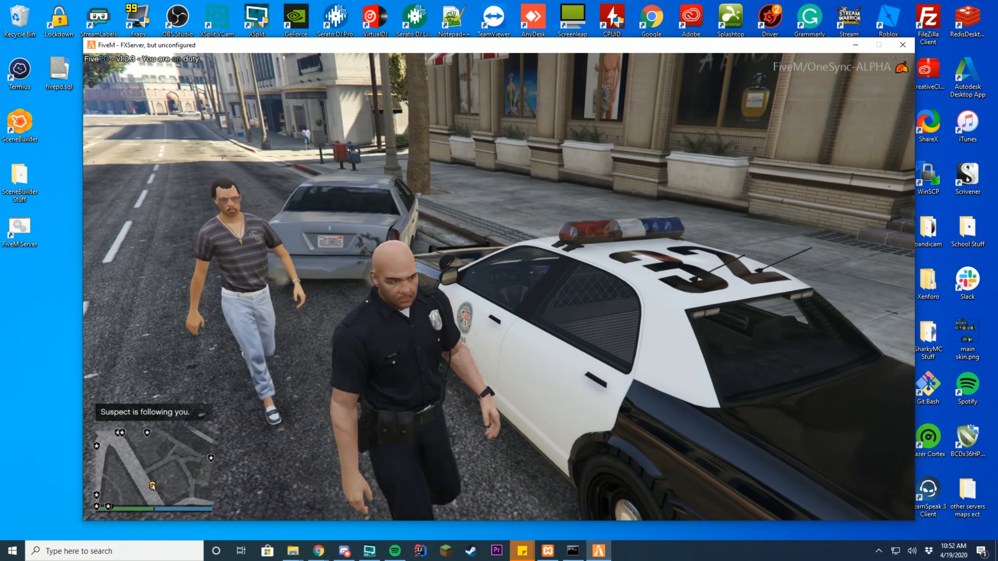
- Tell the suspect to stop following, then open the patrol car's driver door
key(w)
key(e)
key(Return)
key(BackSpace)
key(d)
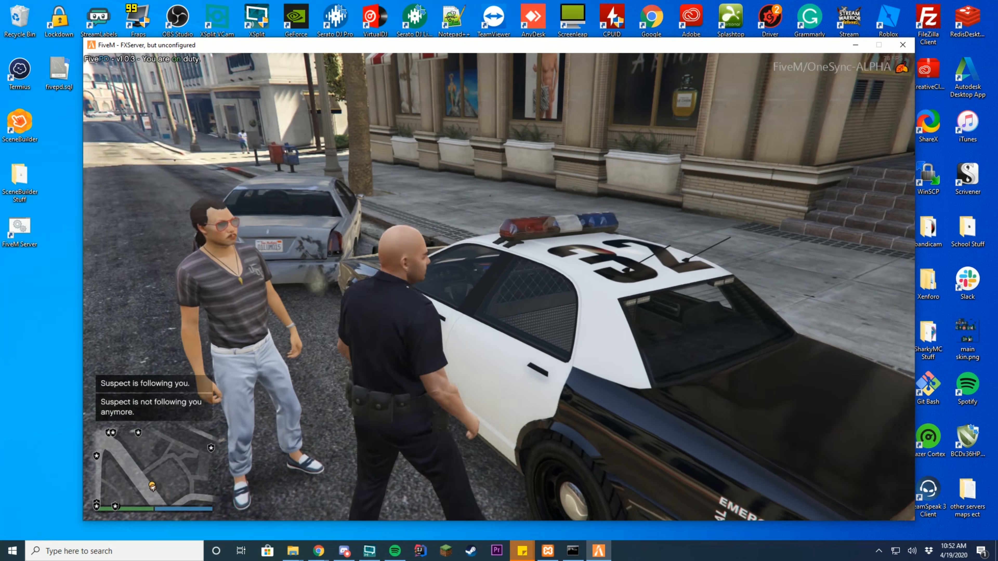
key(w)
key(e)
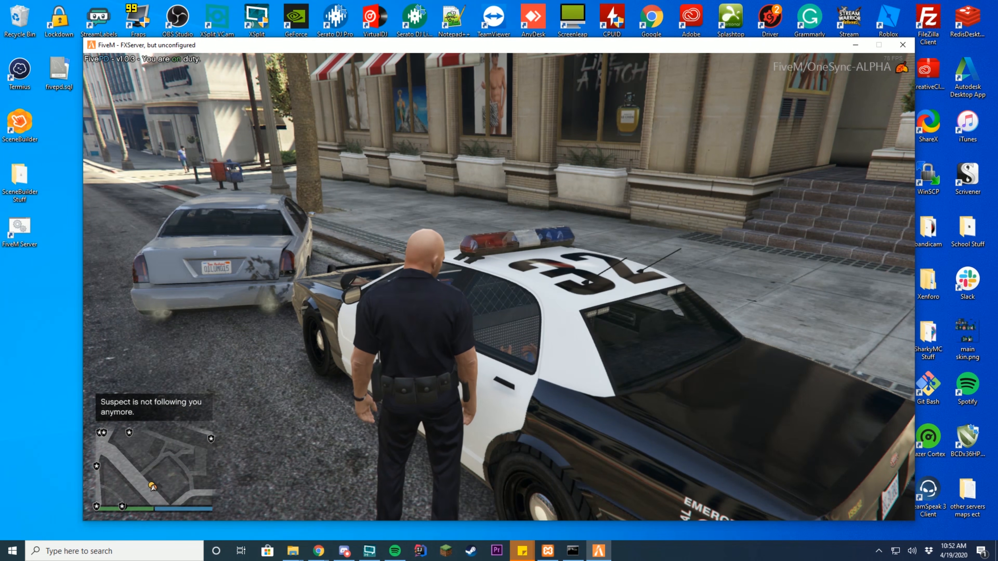
key(f)
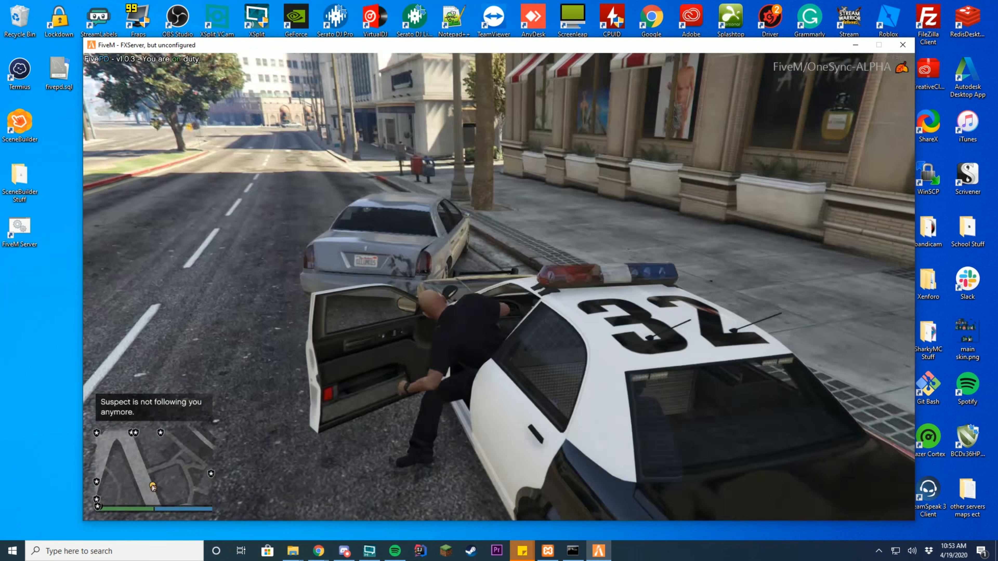
- Leave the suspect seated in the cruiser and walk back to the silver sedan
key(f)
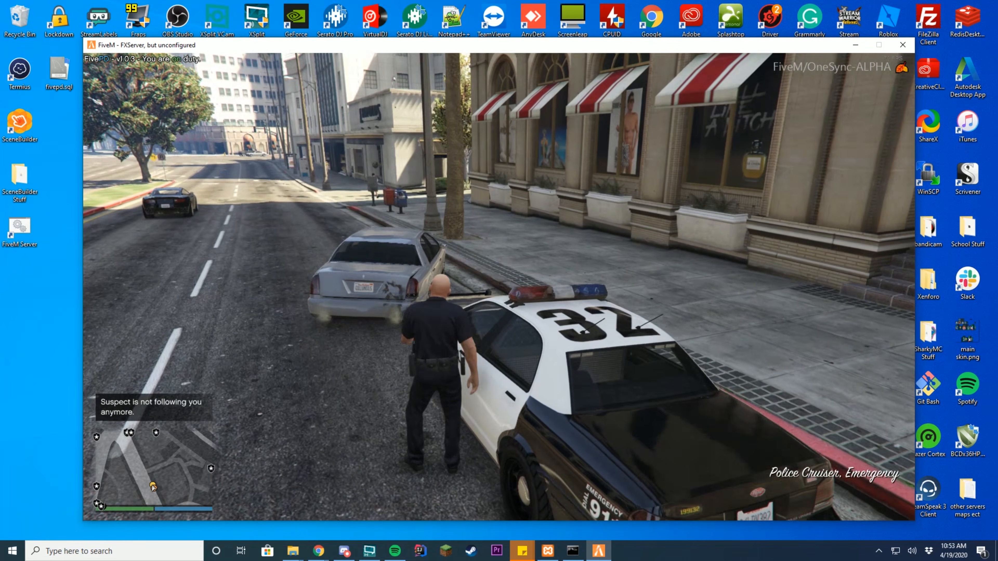
key(w)
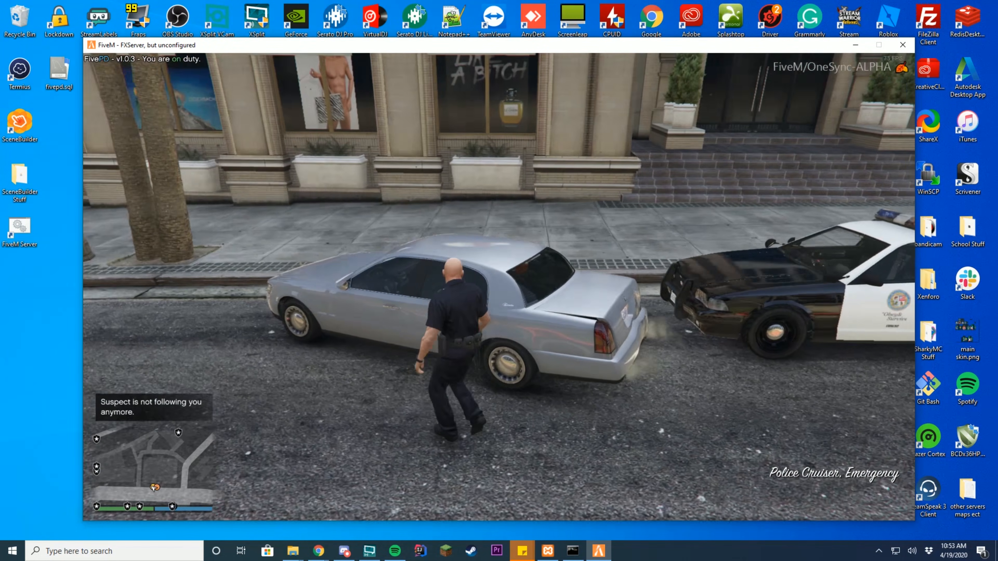
key(e)
key(BackSpace)
- Request a tow truck from the Dispatch menu, then walk back to the patrol car
key(b)
key(Down)
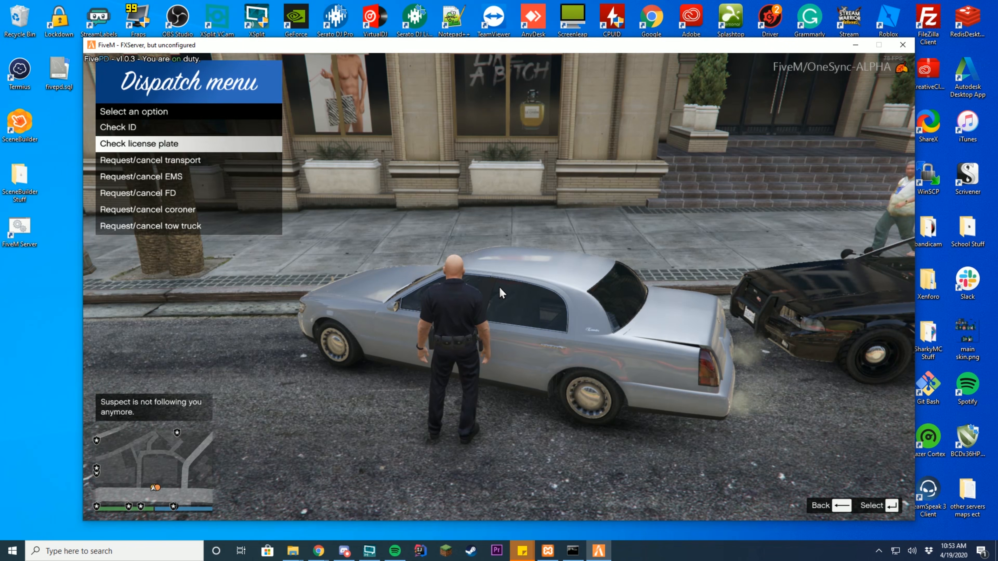
key(Down)
key(Down)
key(Down)
key(Down)
key(Down)
key(Return)
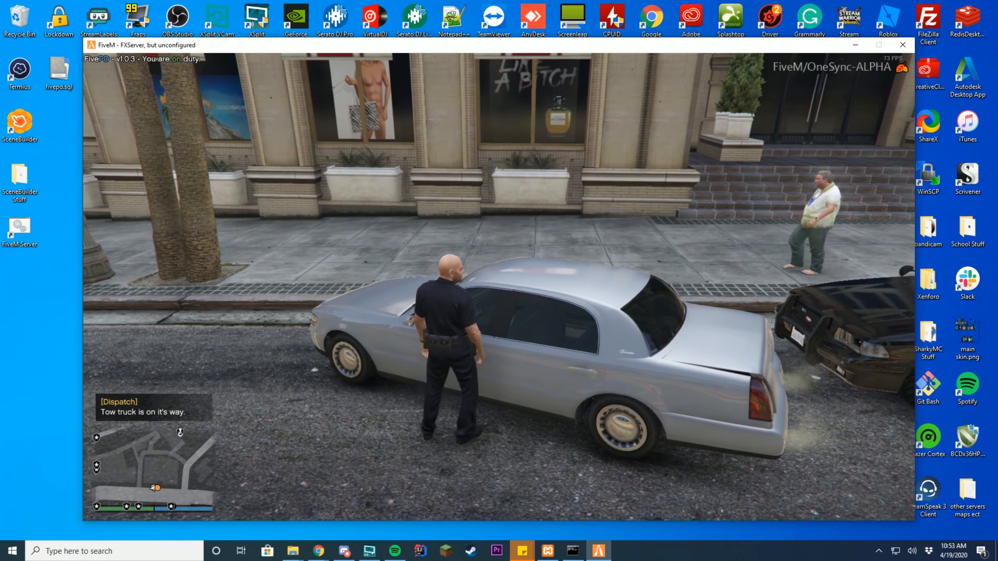
key(w)
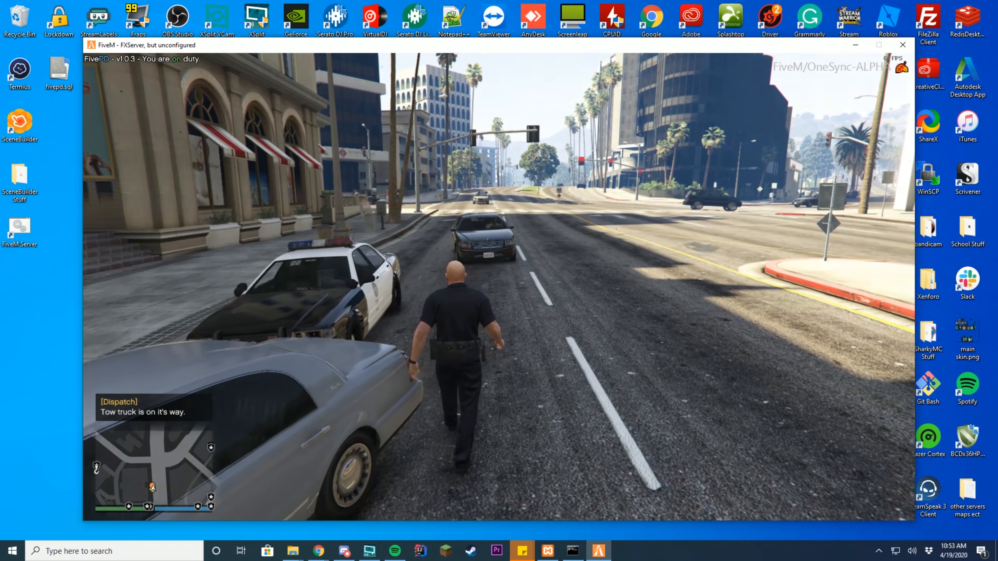
key(w)
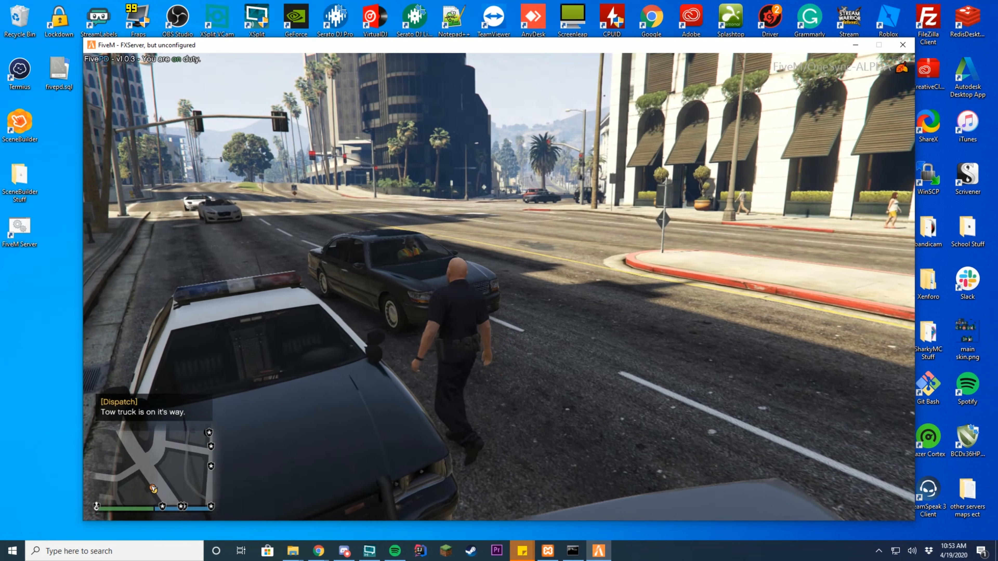
key(w)
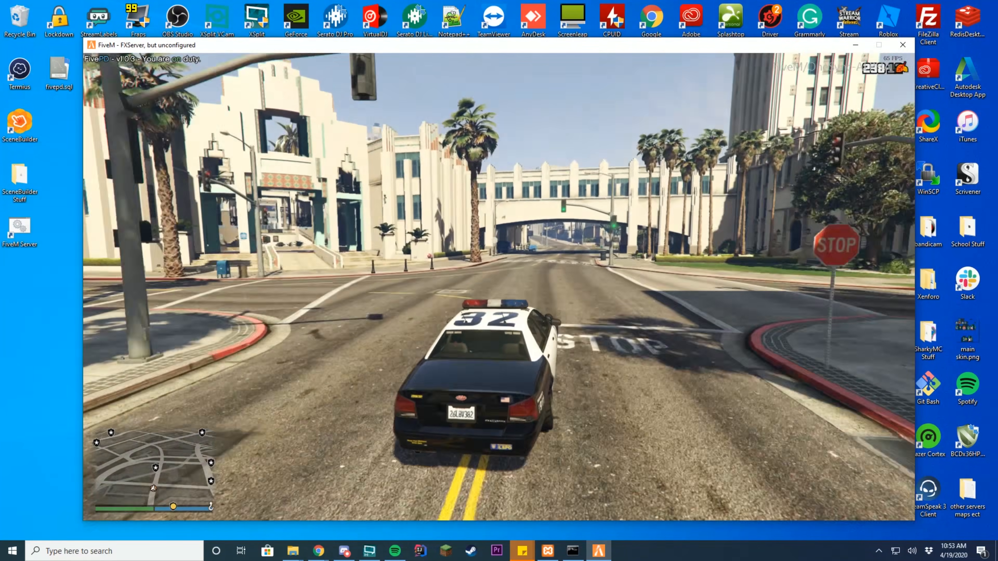
- Drive the cruiser under the overpass to the Police Department and reverse into the blue marker
key(w)
key(d)
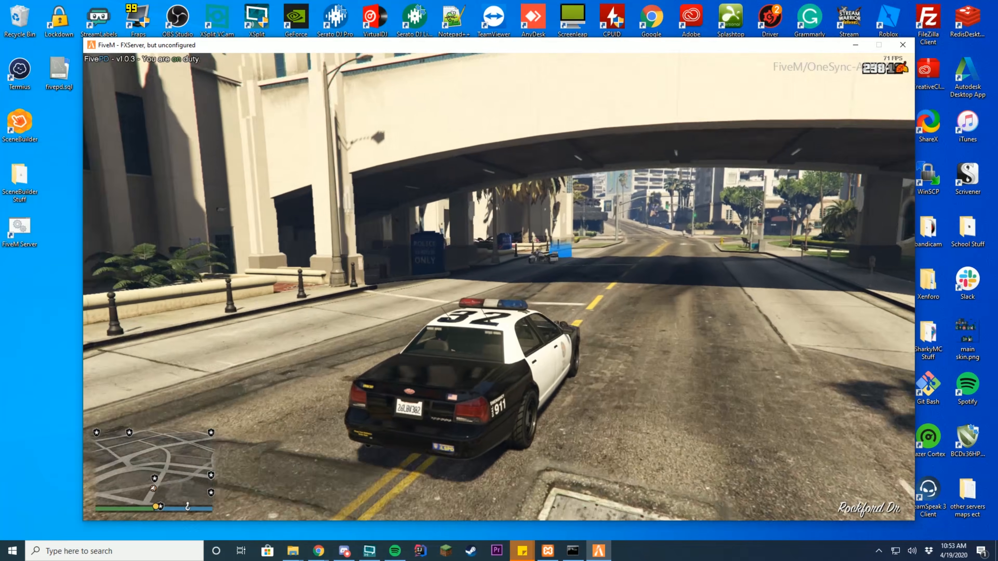
key(a)
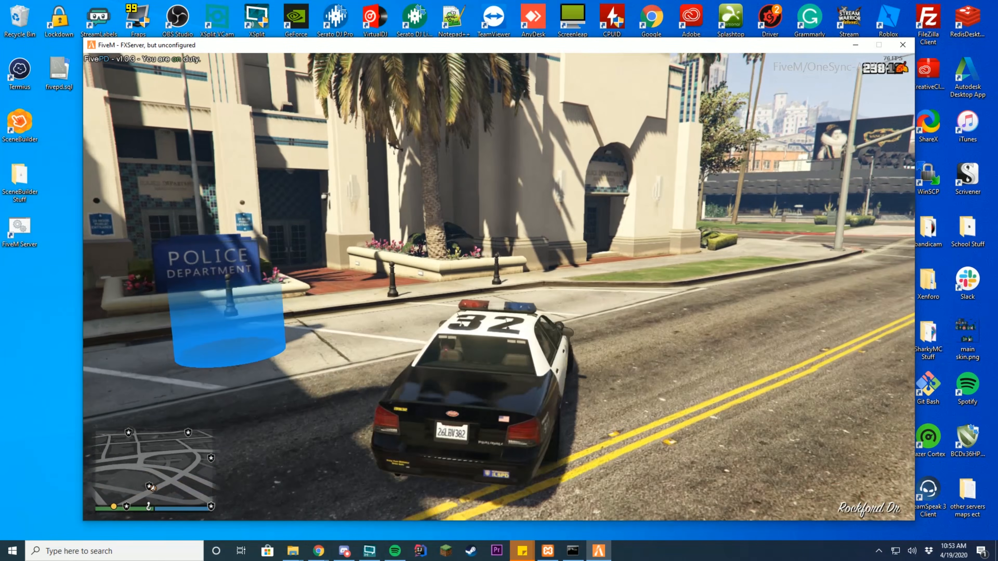
key(a)
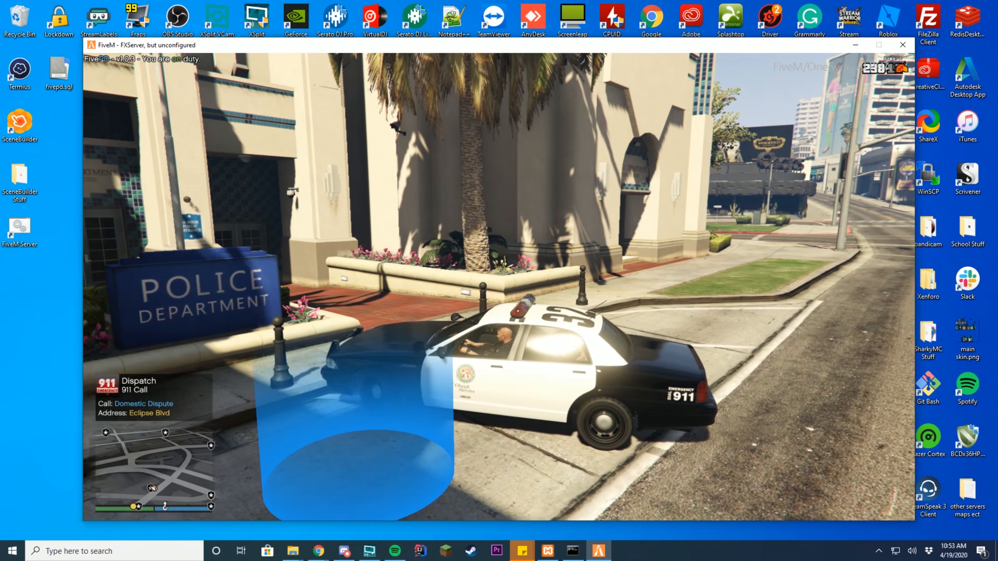
key(s)
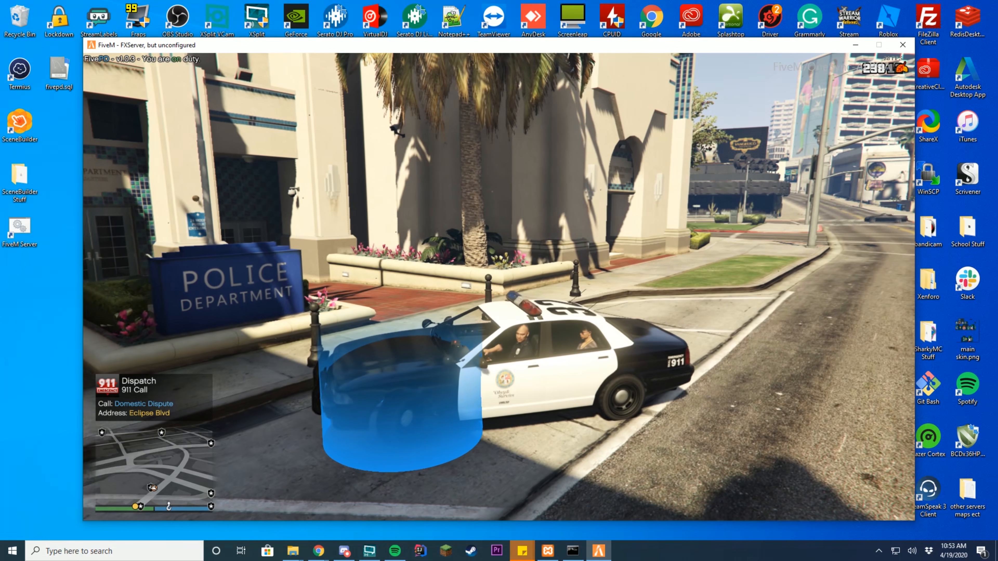
- Pull up at the curb by the blue marker, then create and upload a blank arrest report (case #UNK-000)
key(s)
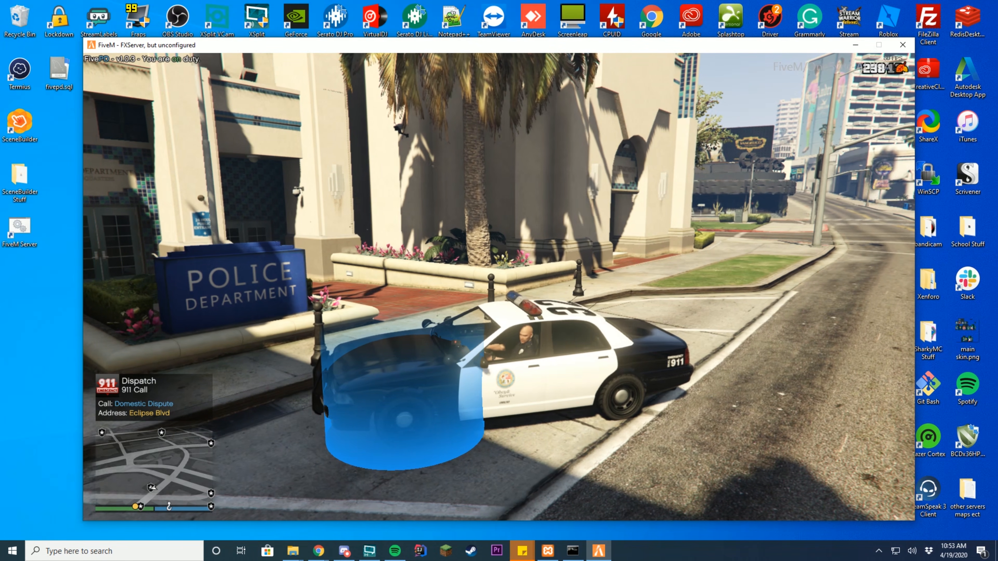
key(w)
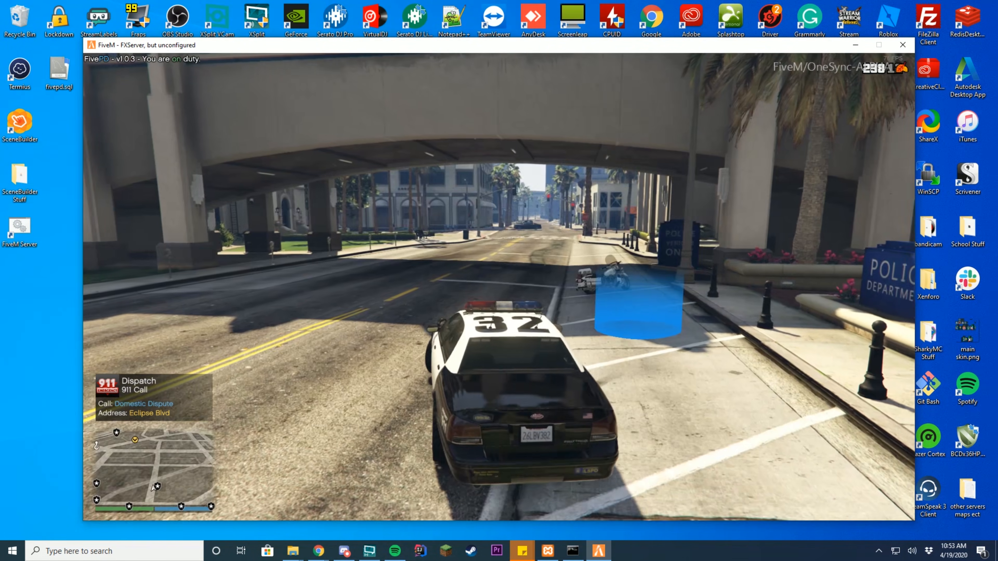
key(b)
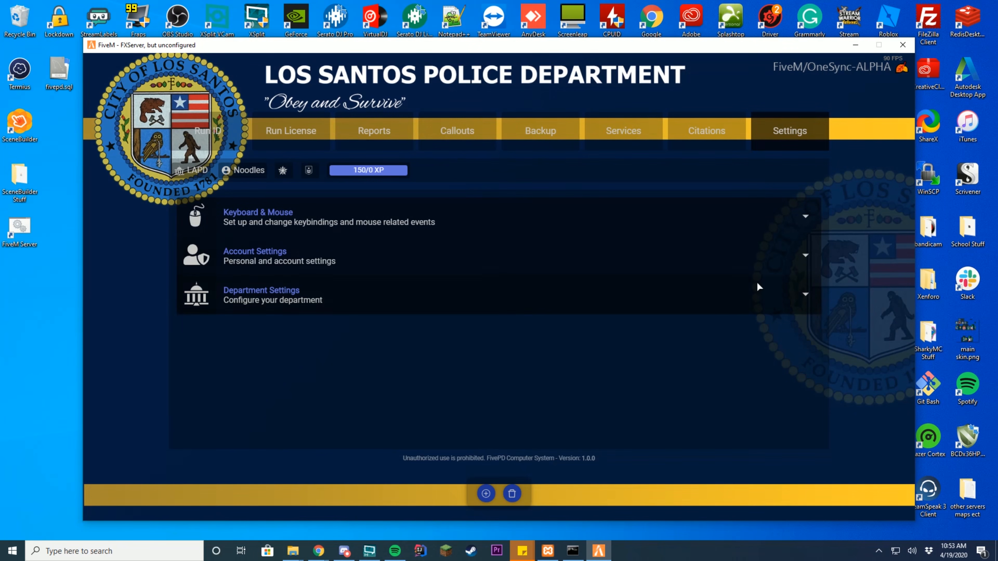
click(372, 134)
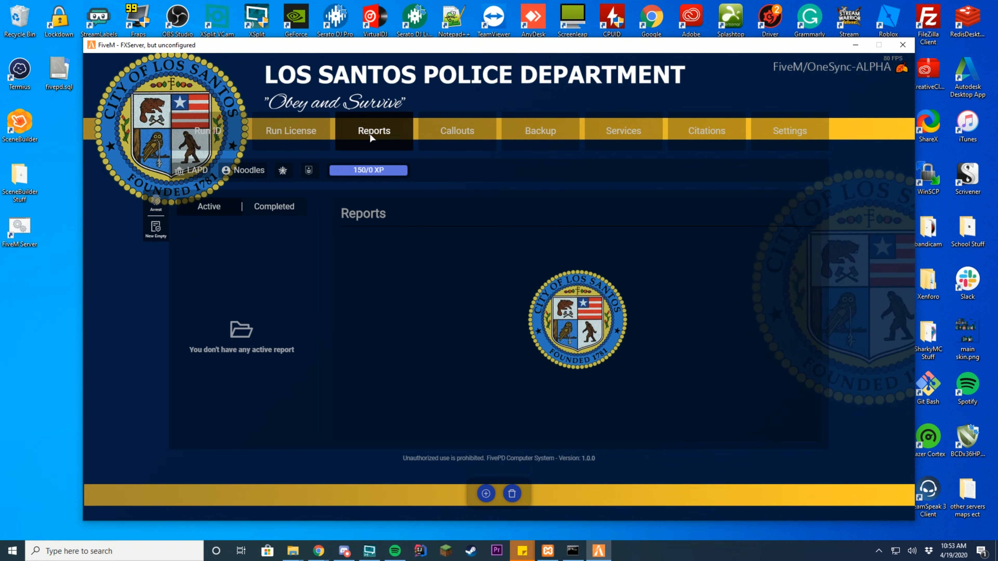
click(156, 205)
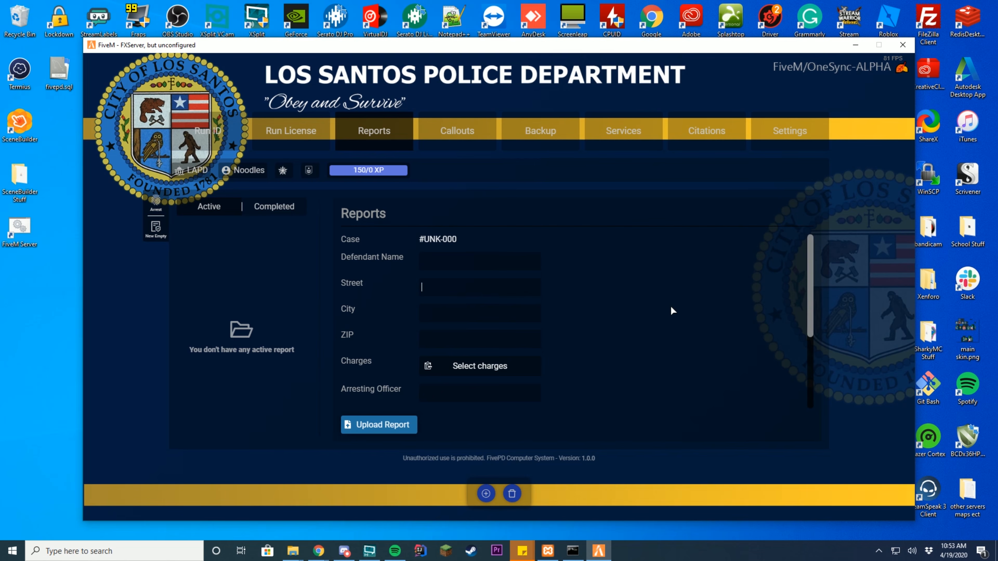
scroll(672, 310, down, 3)
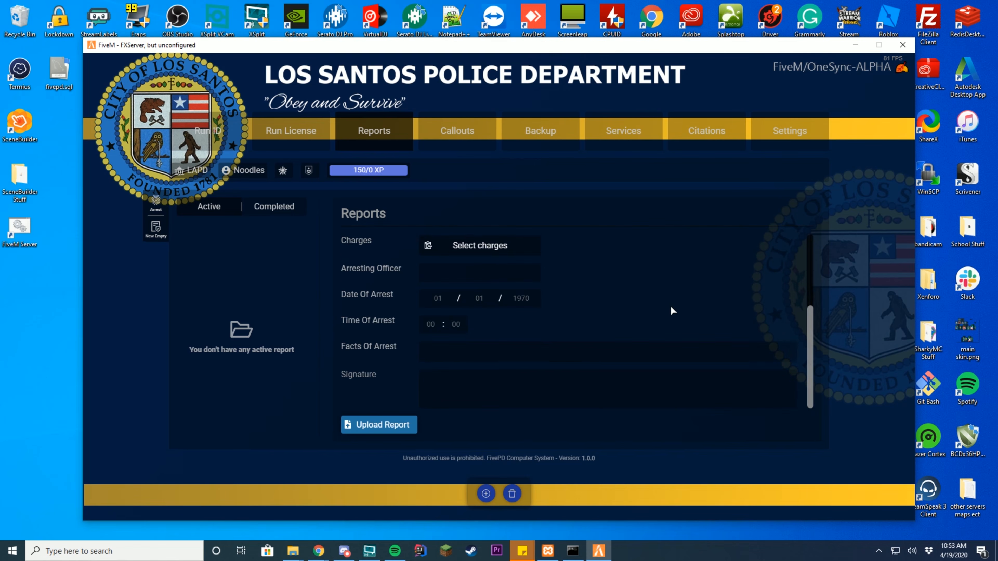
click(392, 431)
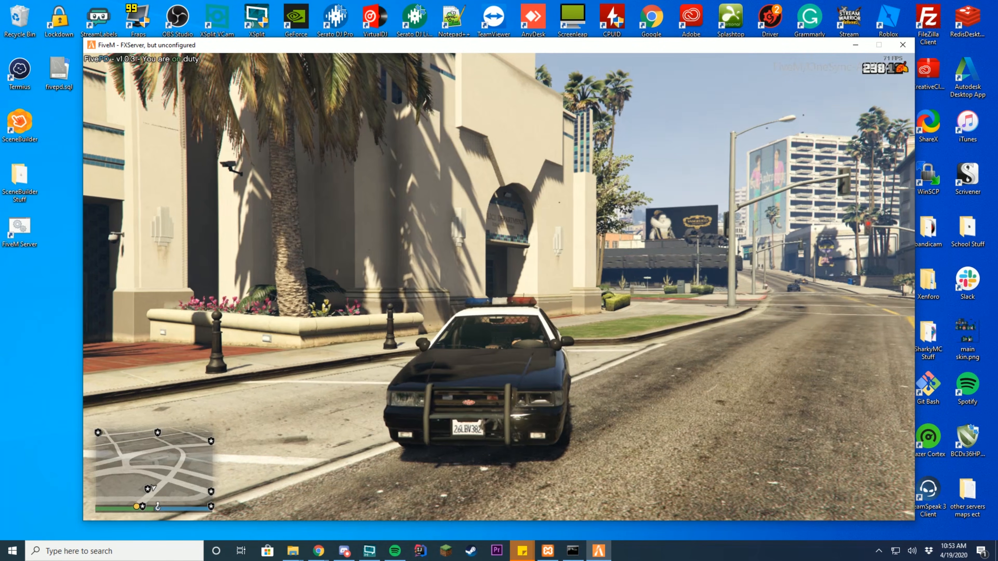
- Drive forward, then reverse and straighten until the cruiser is parked beside the station's blue marker
key(w)
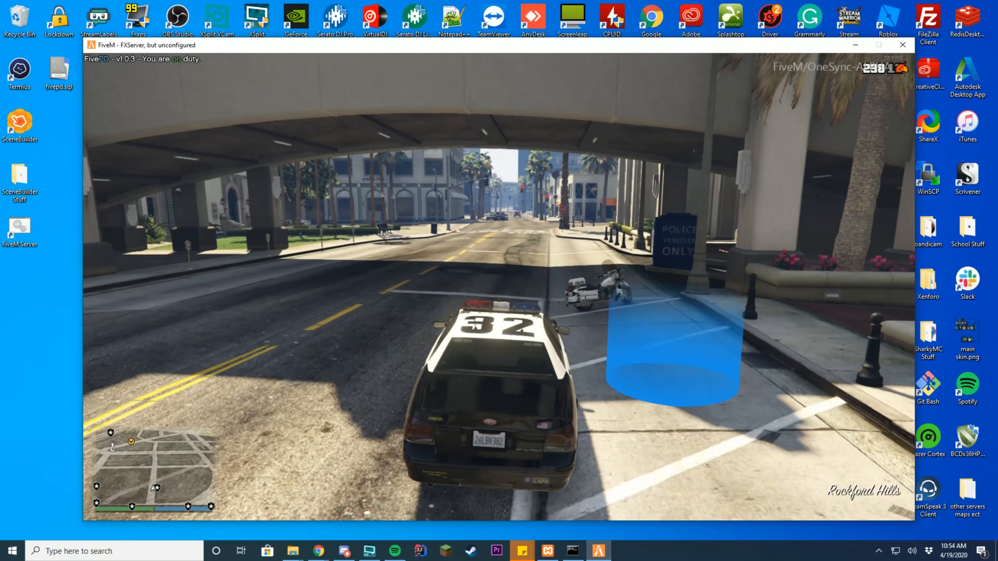
key(a)
key(s)
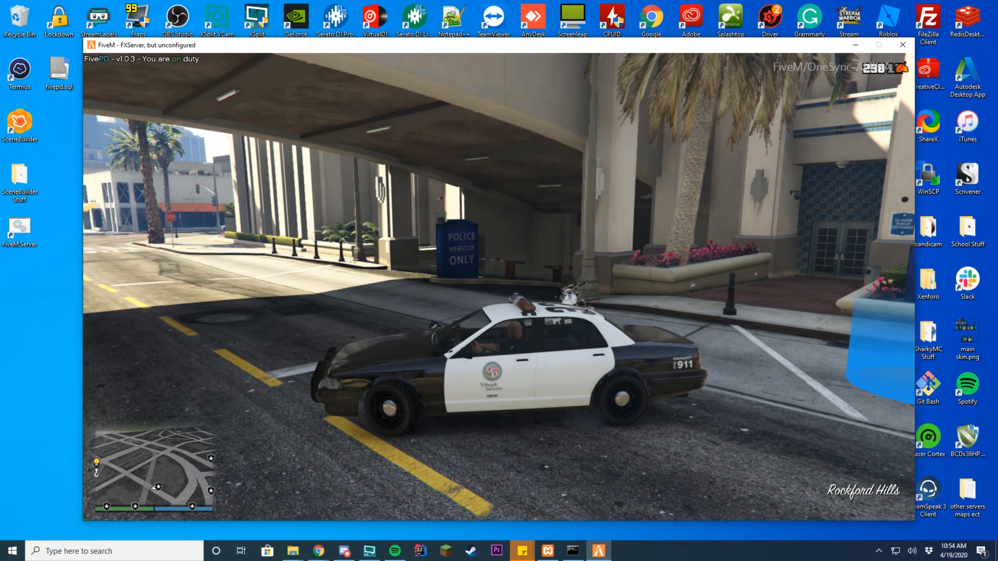
key(d)
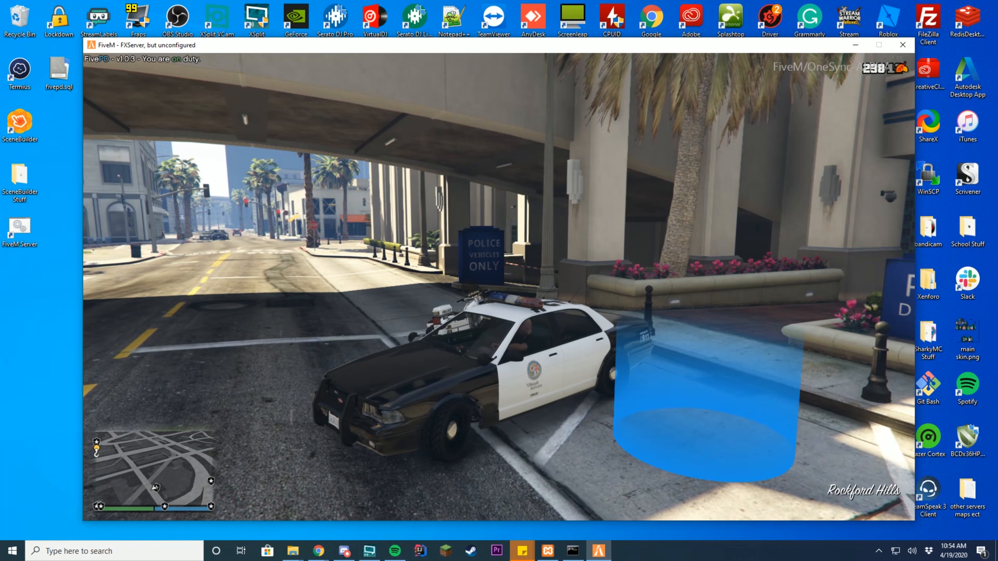
key(w)
key(a)
key(s)
key(d)
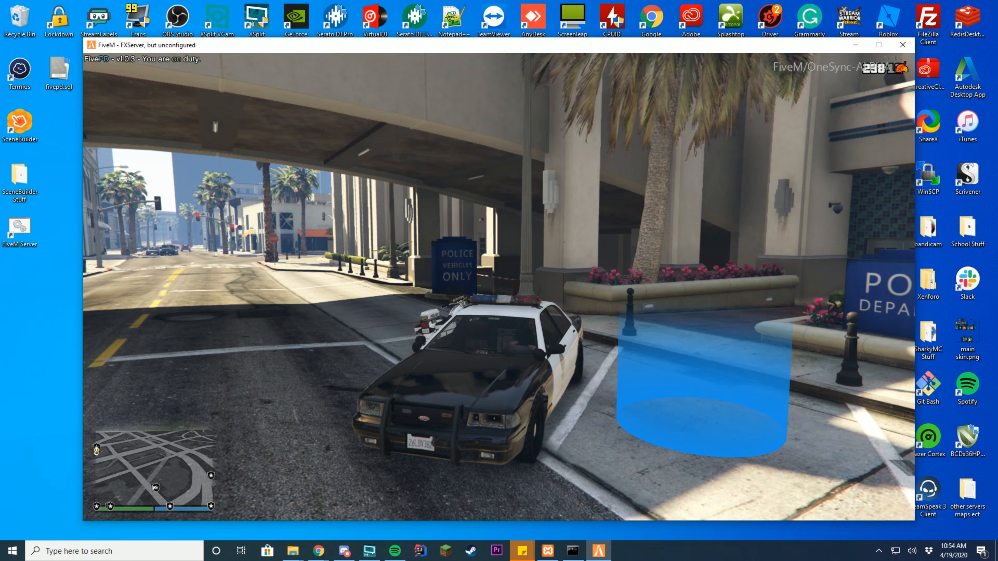
- Look through the callout menu's Backups options, the dispatch menu and the police computer without requesting anything
key(b)
key(Up)
key(Up)
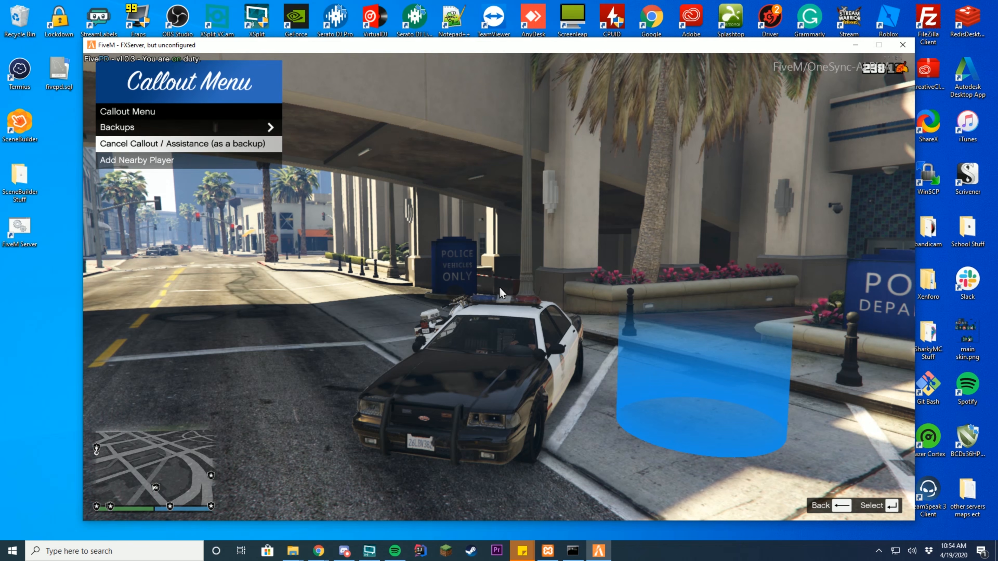
key(Up)
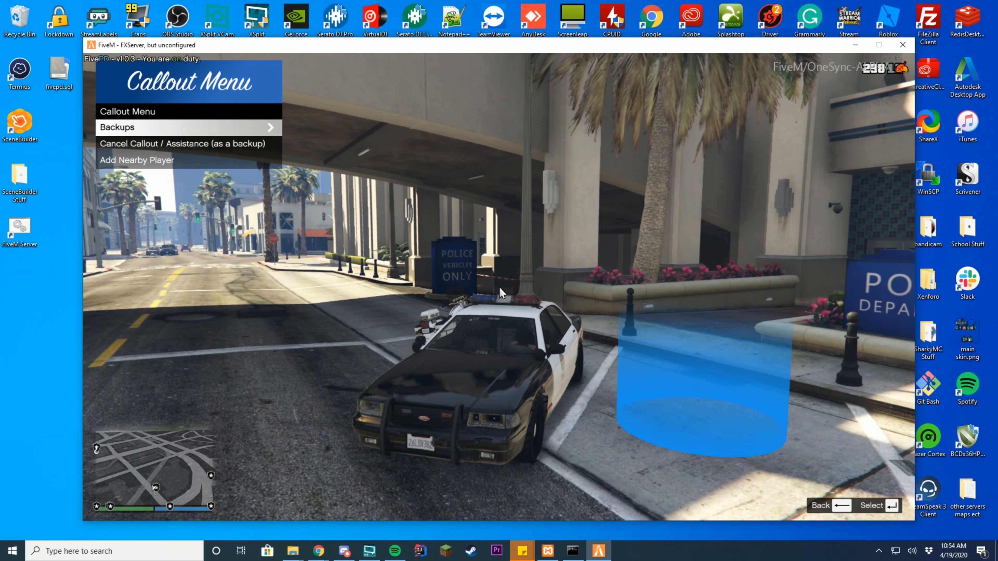
key(Return)
key(BackSpace)
key(BackSpace)
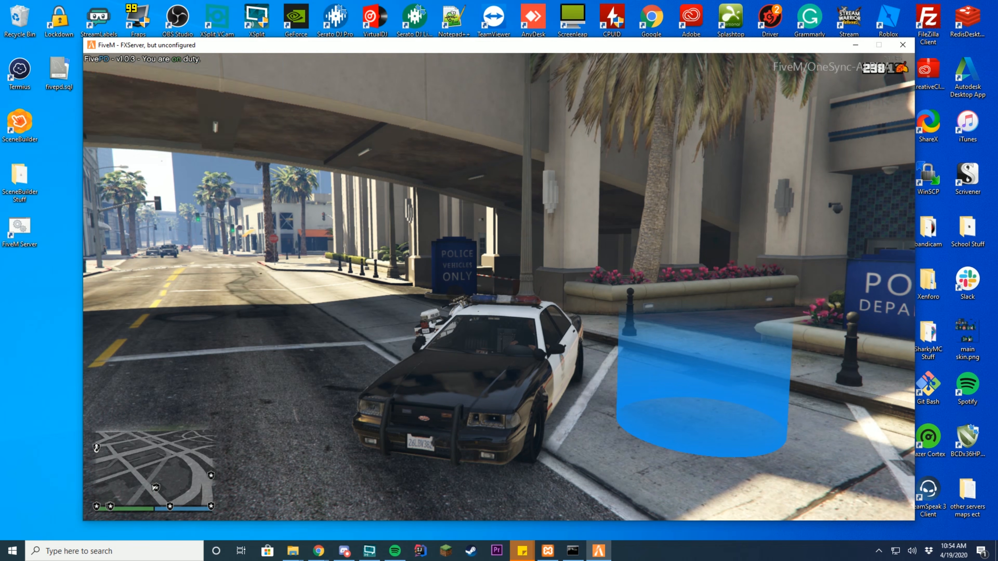
key(F6)
key(BackSpace)
key(F7)
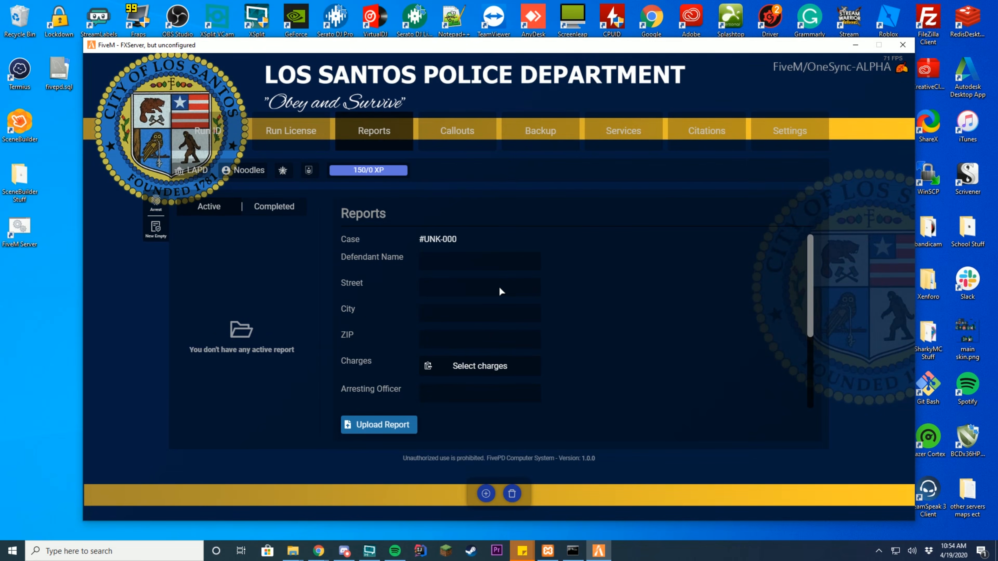
key(Escape)
- Request Code 99 backup from the callout menu, then return to its main list
key(F6)
key(Return)
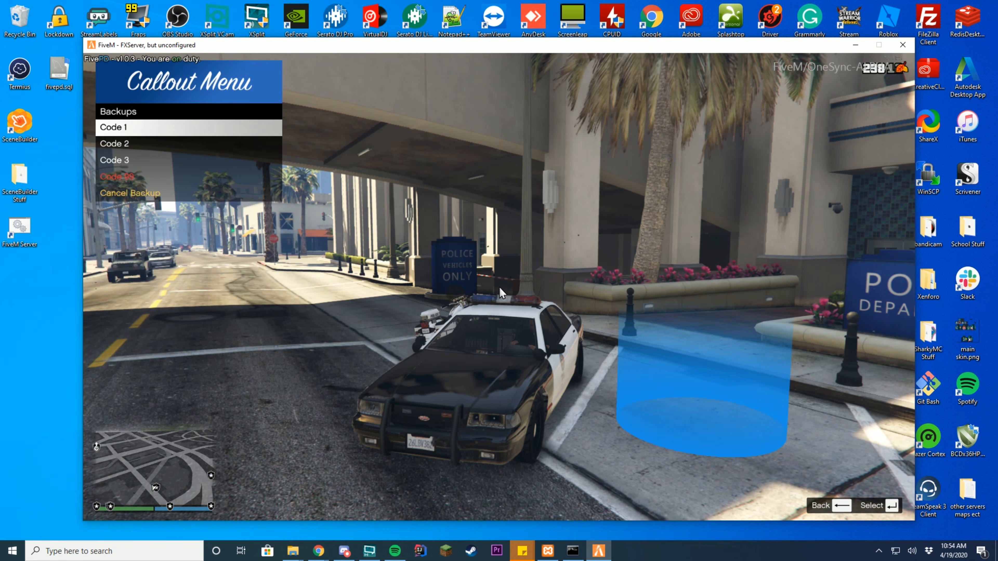
key(Down)
key(Down)
key(Down)
key(Return)
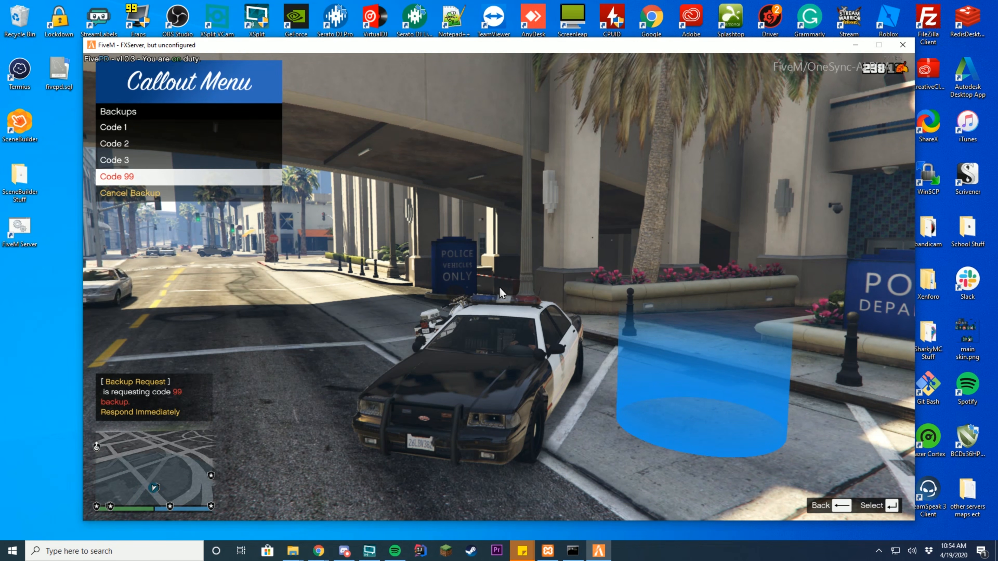
key(Down)
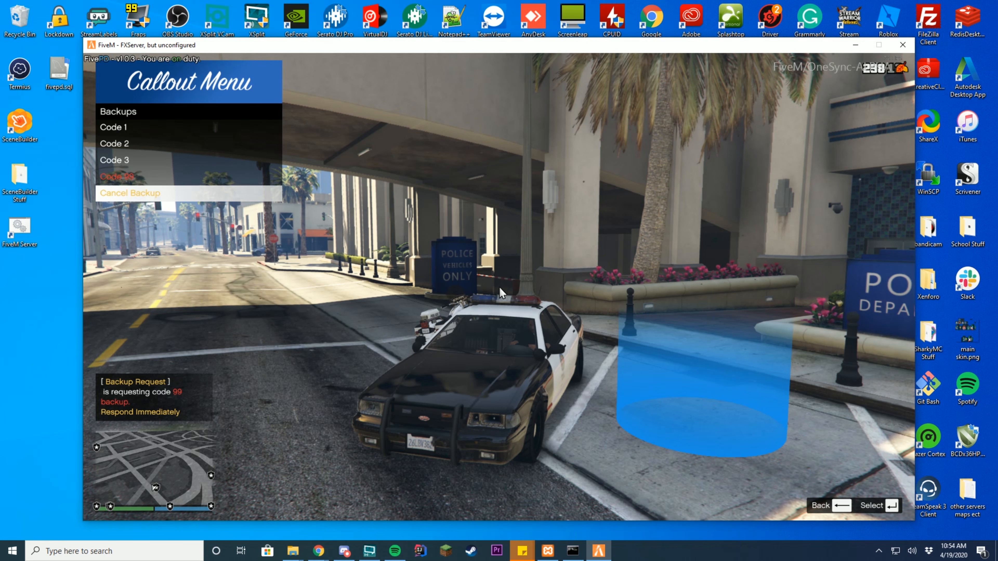
key(BackSpace)
key(Up)
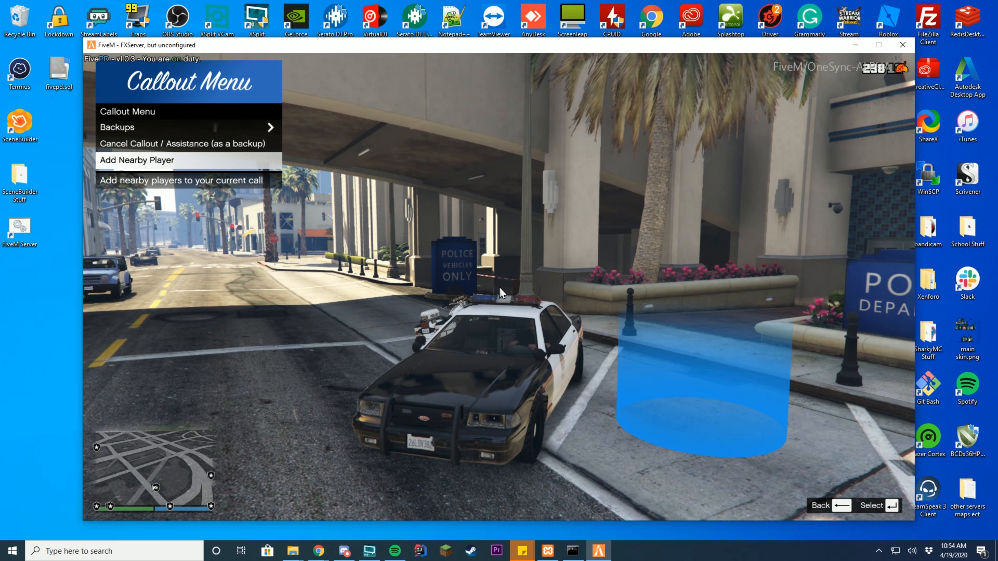
- Check the police computer's Callouts and Backup pages, then close it and return to the game
key(b)
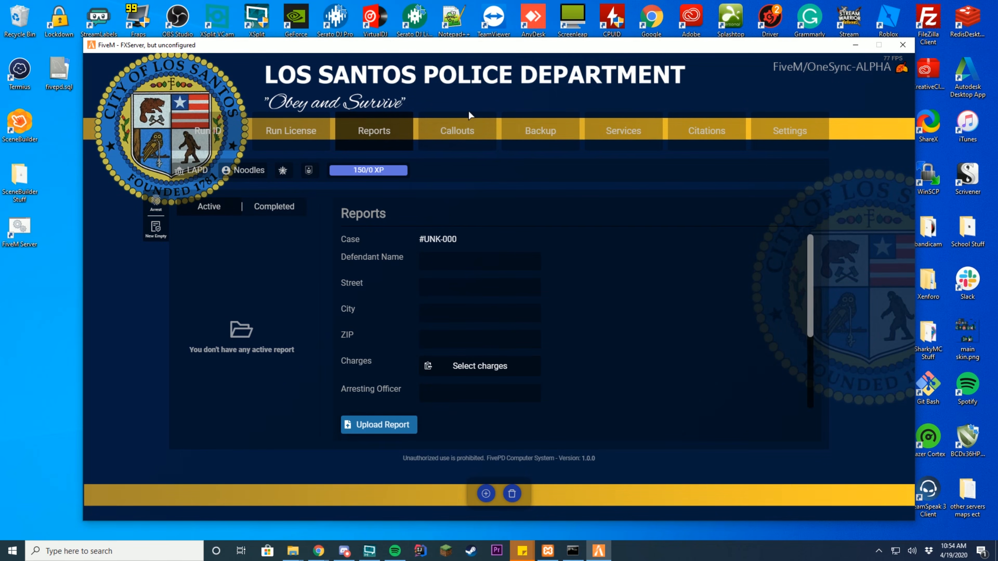
click(468, 132)
click(546, 122)
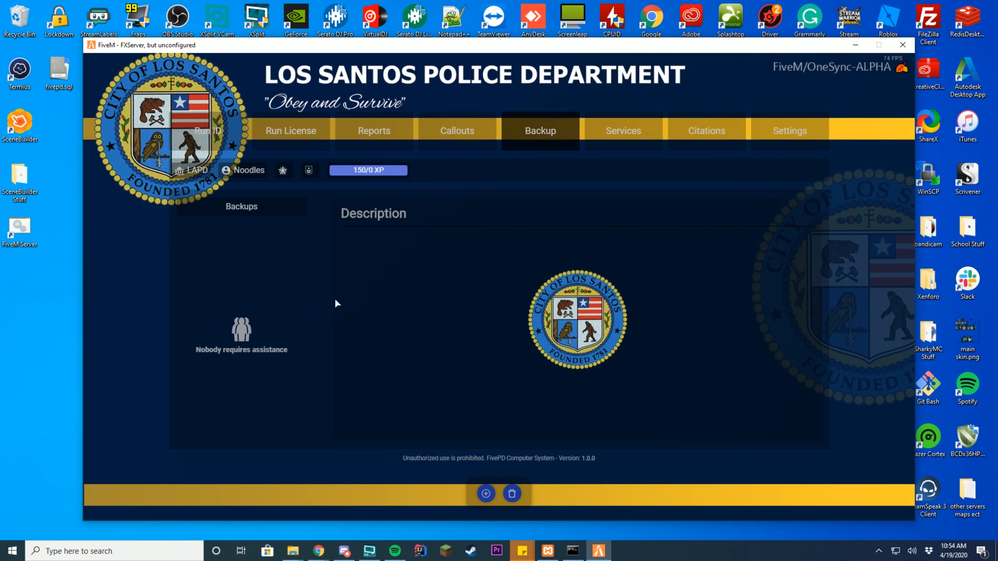
key(Escape)
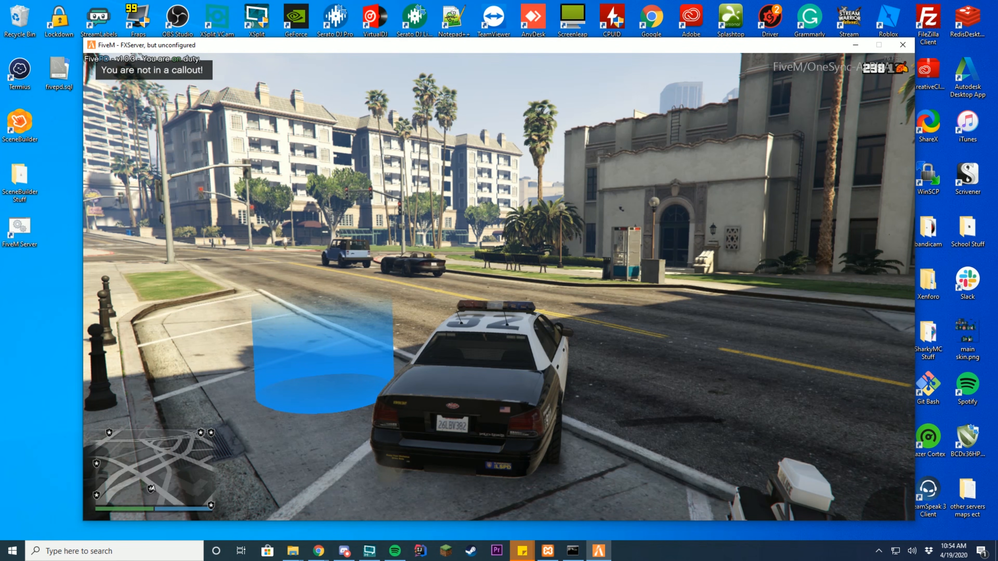
- Exit the cruiser, jump onto its hood, and run around the car toward the blue marker
key(f)
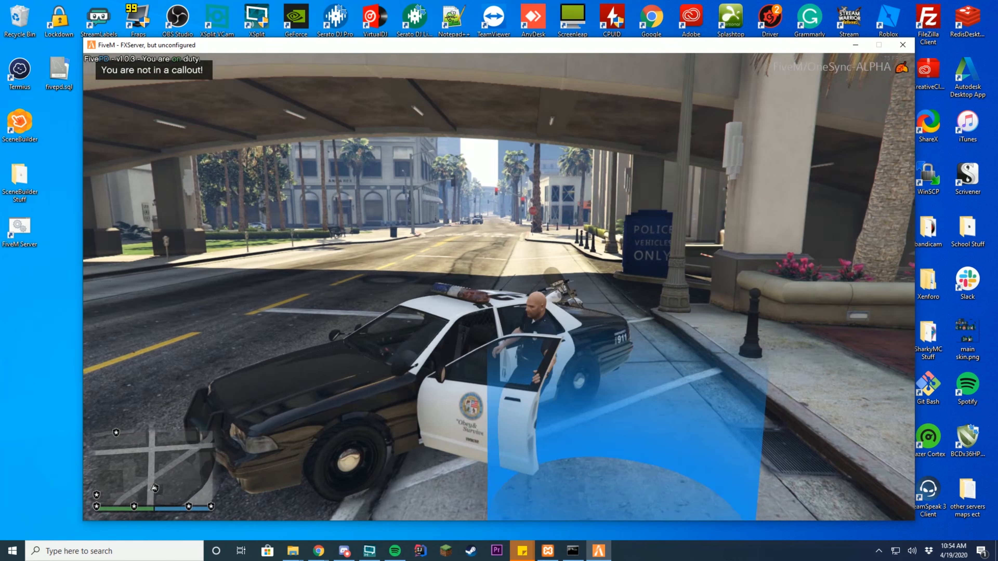
key(a)
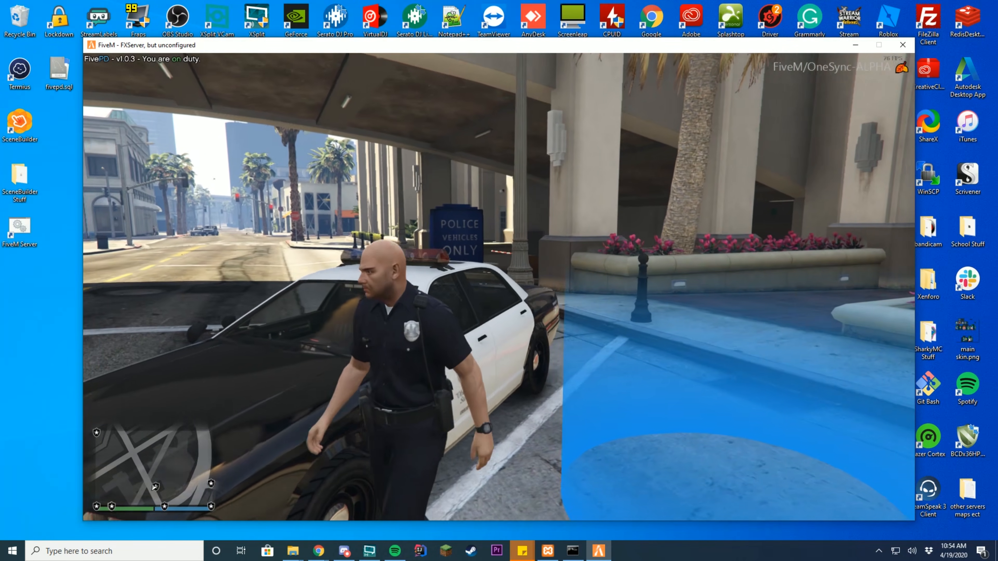
key(w)
key(space)
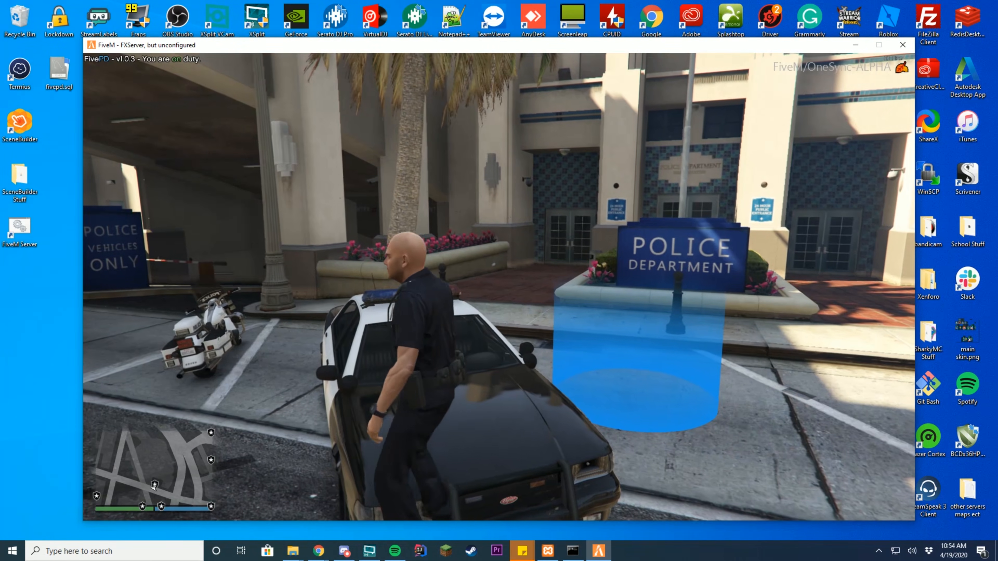
key(w)
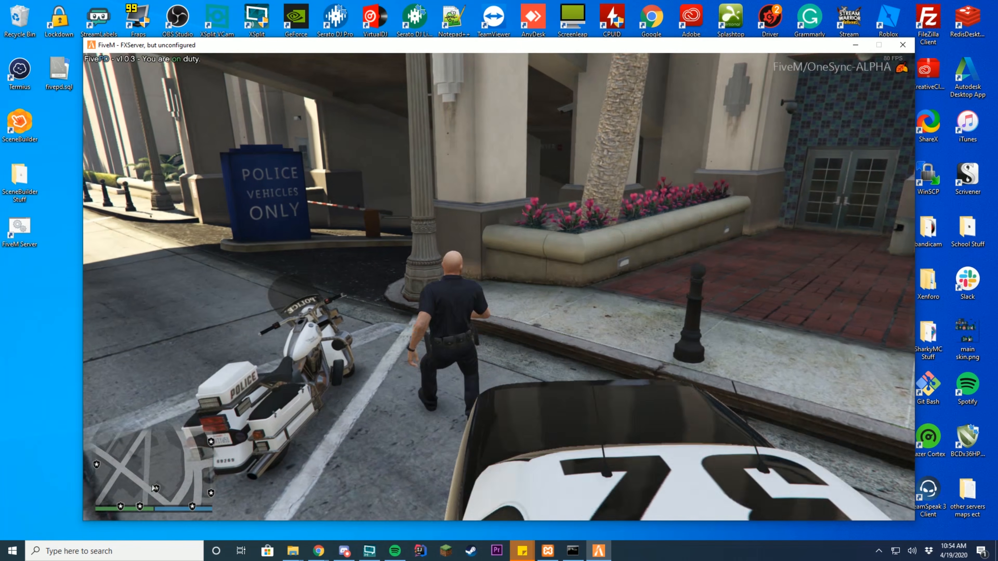
key(s)
key(d)
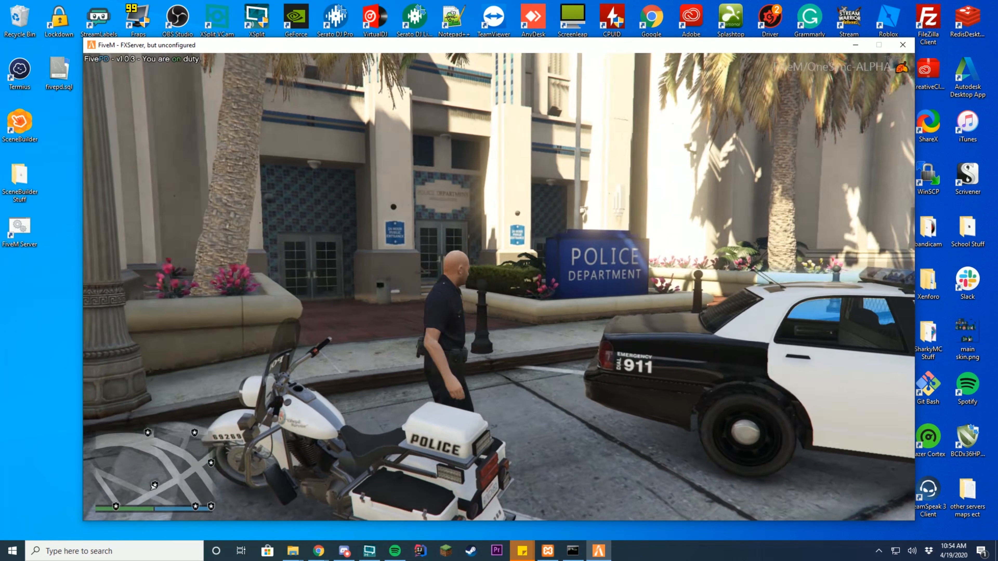
key(w)
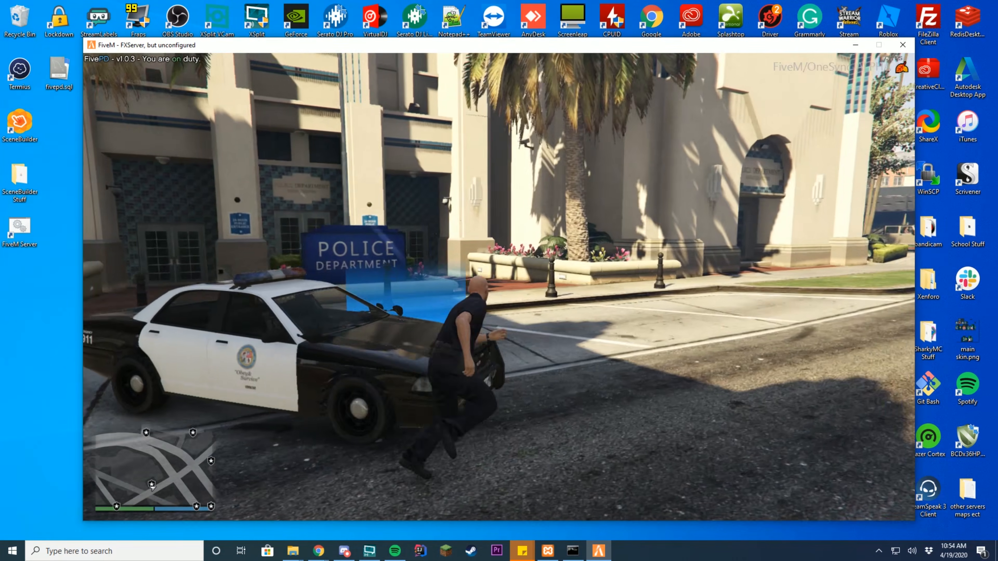
key(w)
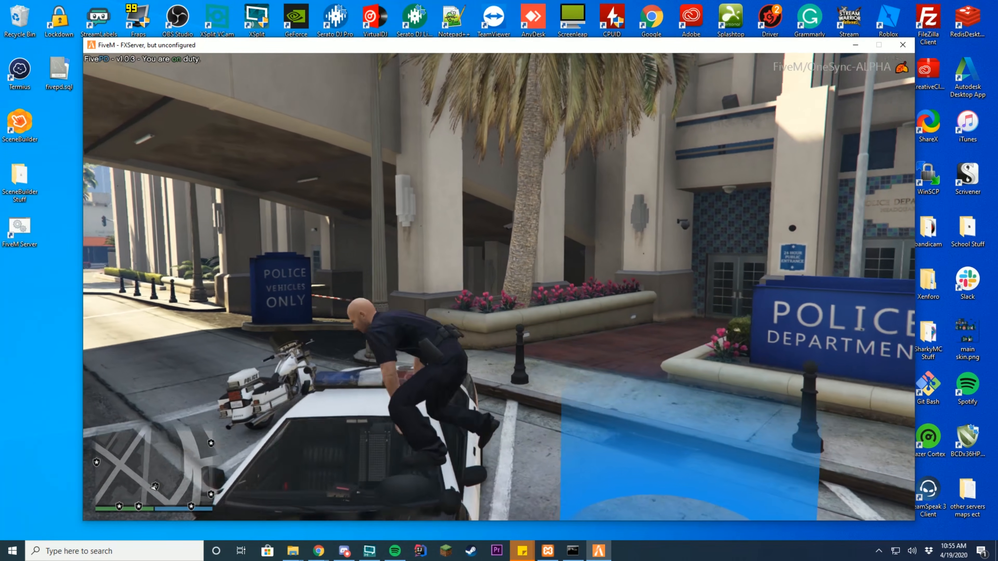
- Step off the car, vault over its hood, and stop on the sidewalk
key(s)
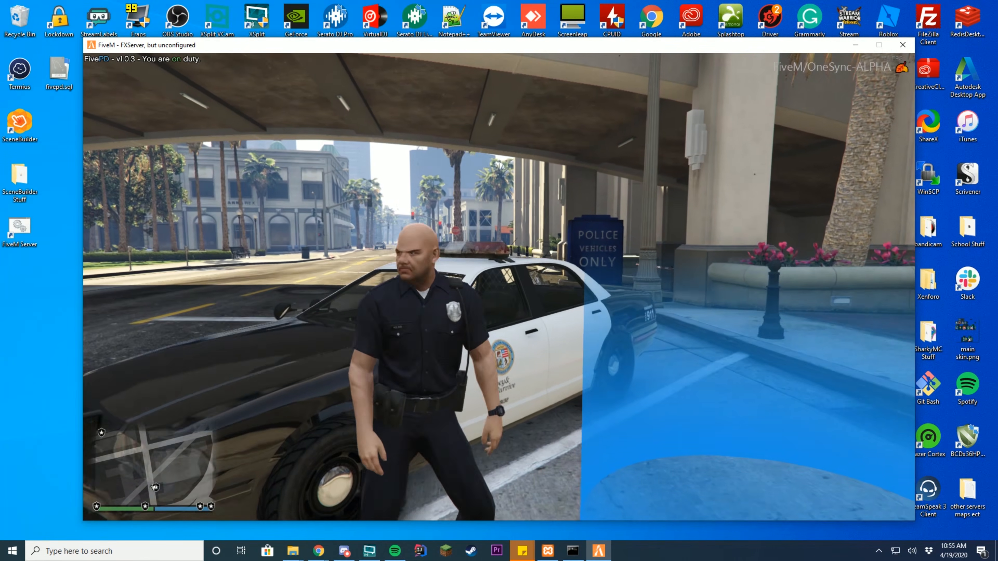
key(a)
key(w)
key(d)
key(space)
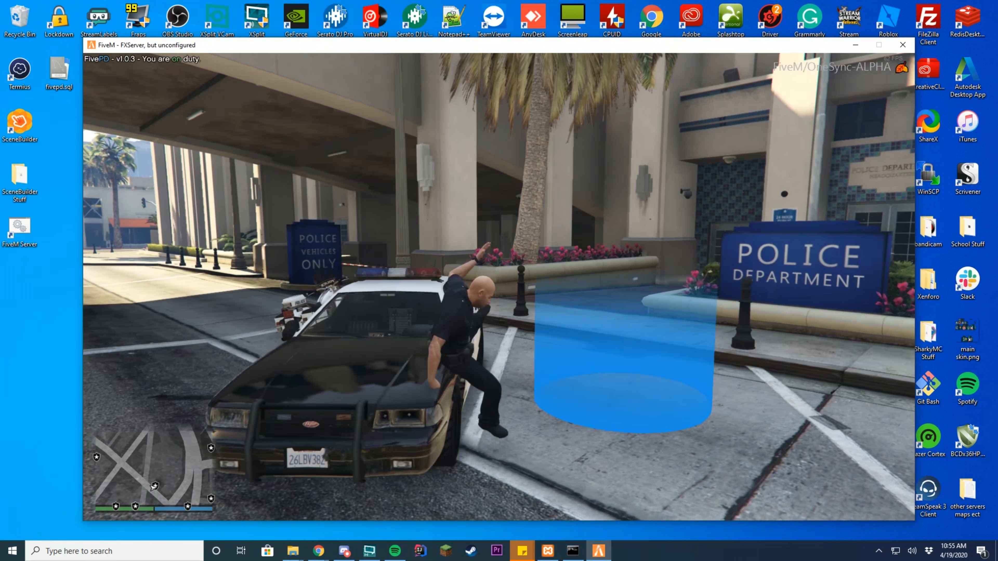